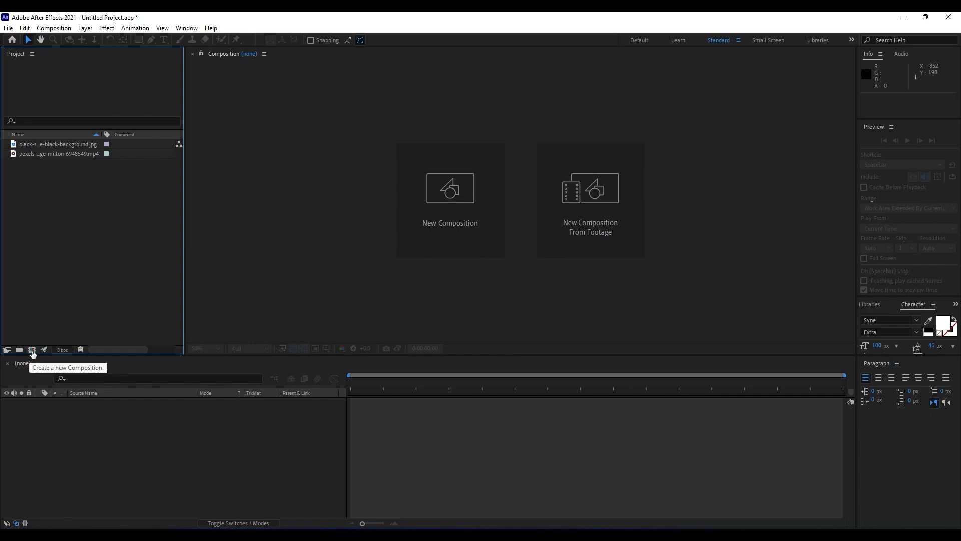
Create a 960 × 960 px composition named "Media 01" at 30 fps with a 10-second duration.
click(32, 350)
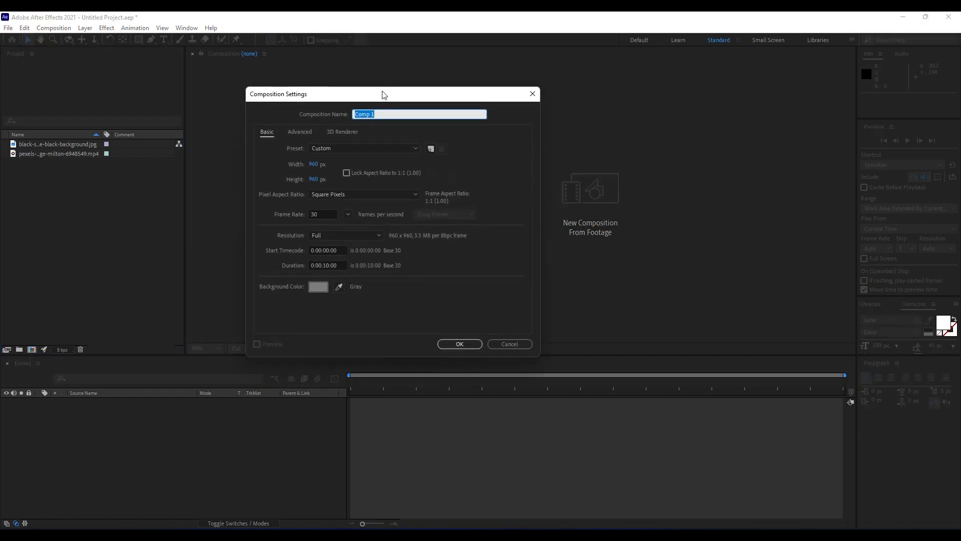
drag(385, 94, 430, 199)
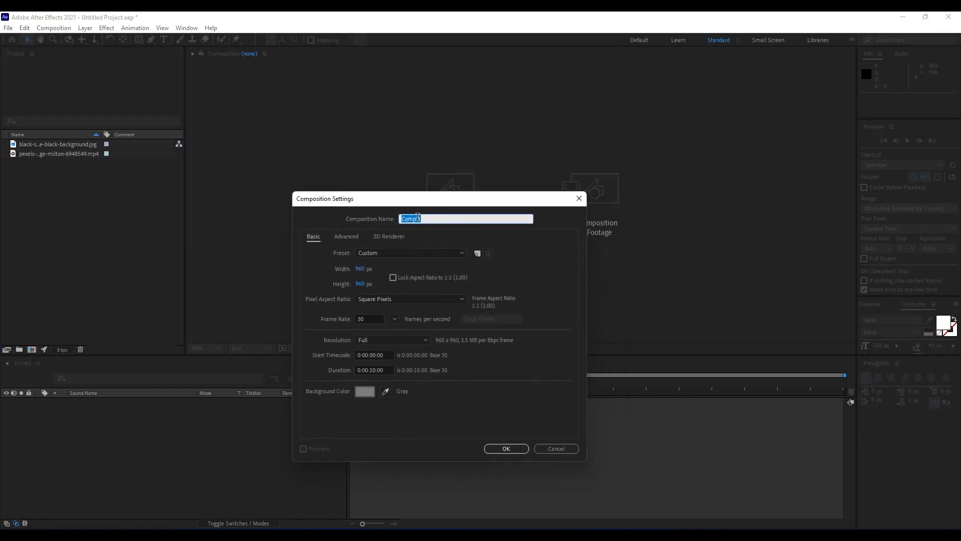
text(Media 01)
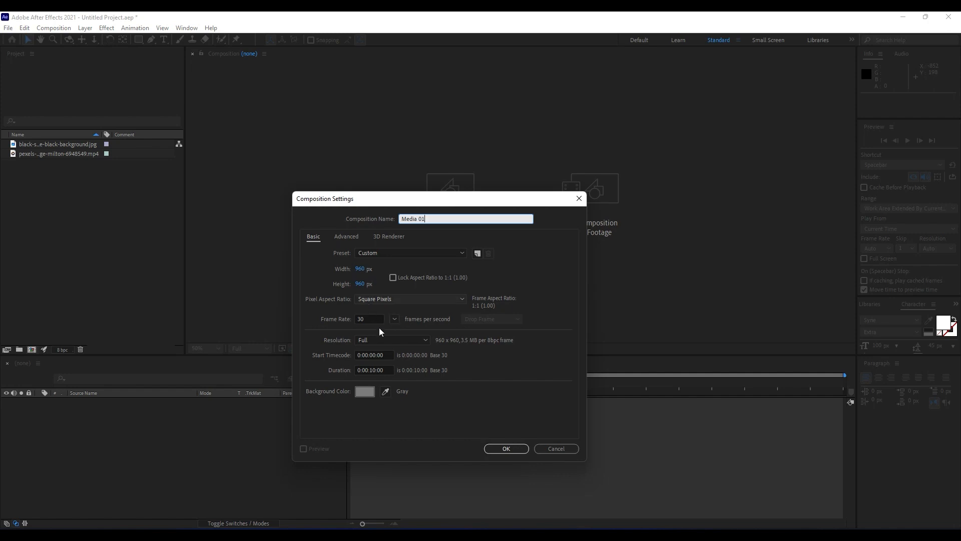
click(503, 452)
Widen the project name column and add the Pexels MP4 footage as a layer in the Media 01 composition.
scroll(490, 324, up, 3)
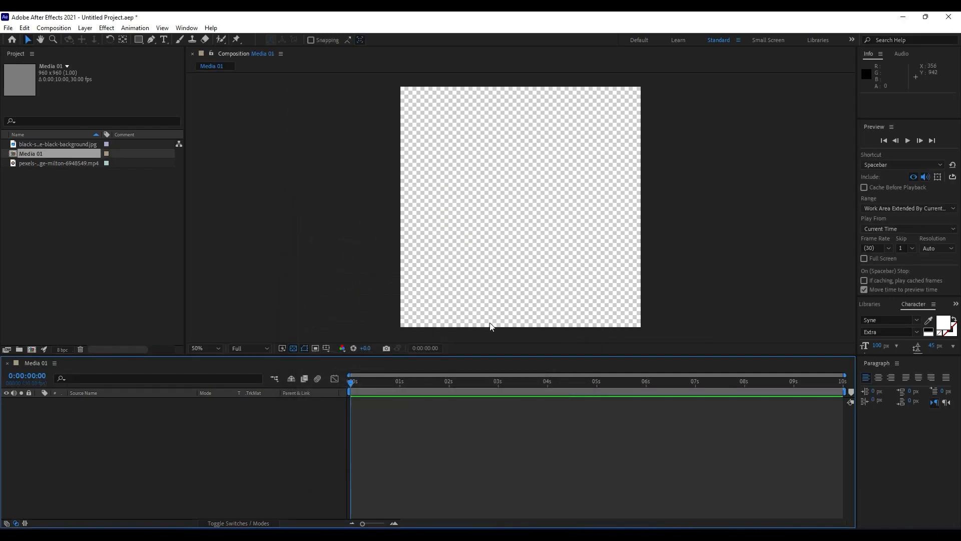
scroll(491, 324, down, 2)
scroll(491, 328, up, 2)
scroll(490, 328, down, 2)
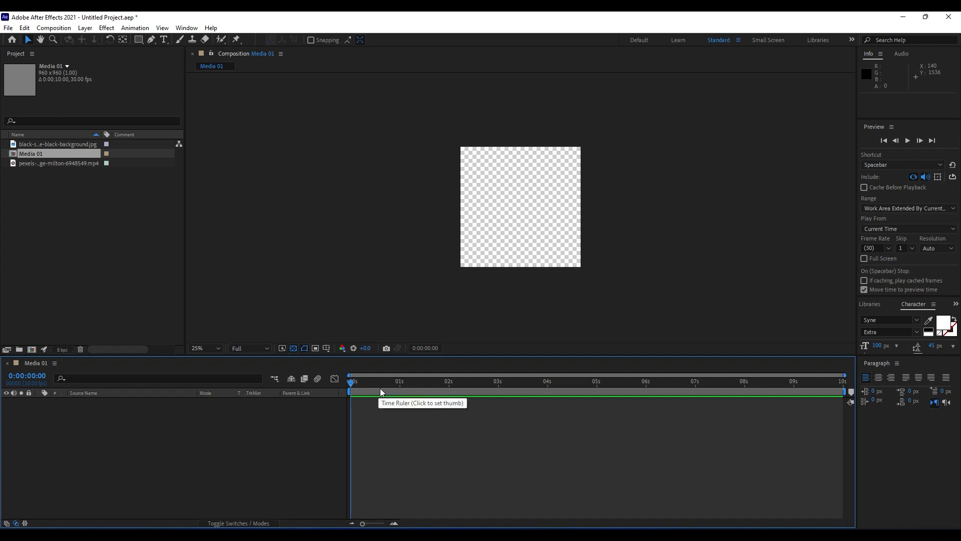
click(40, 164)
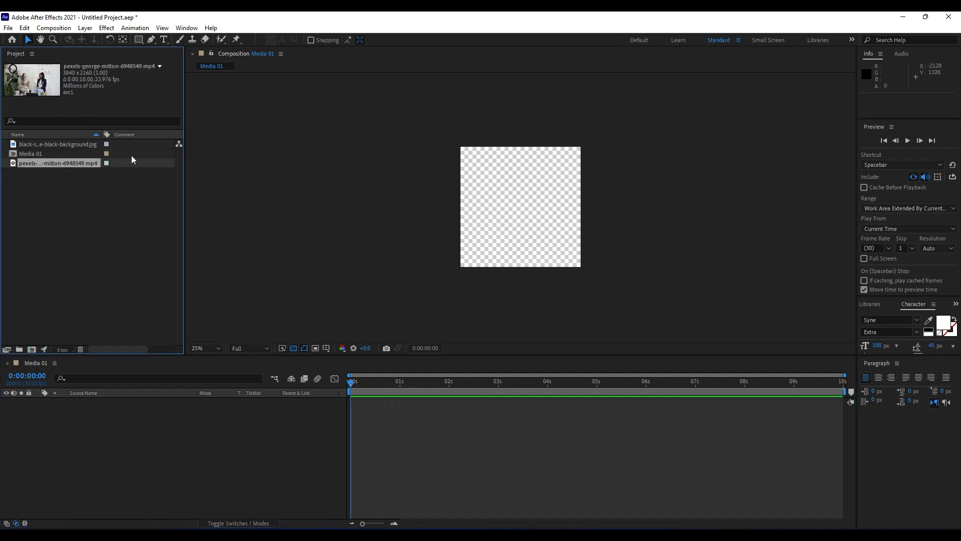
drag(101, 134, 132, 134)
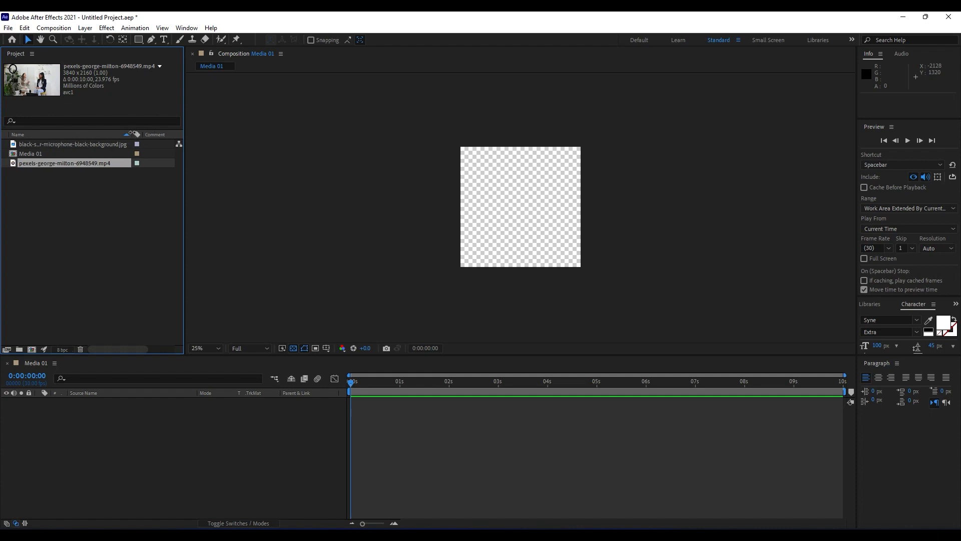
click(34, 155)
click(40, 165)
drag(48, 163, 202, 474)
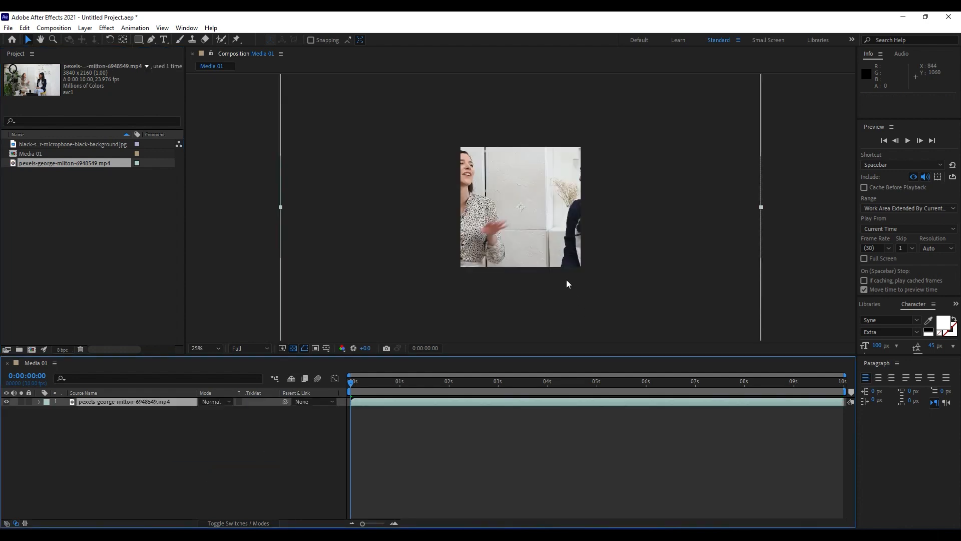
Scale the video layer to 49% and move it to about 440, 446 to frame both women.
key(comma)
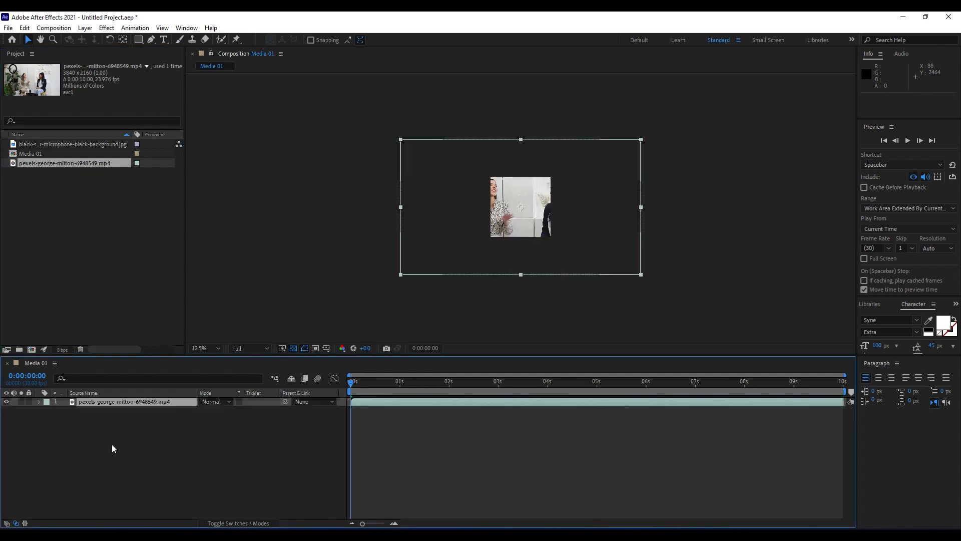
key(s)
key(s)
click(39, 403)
click(48, 411)
drag(216, 435, 191, 439)
scroll(645, 259, up, 3)
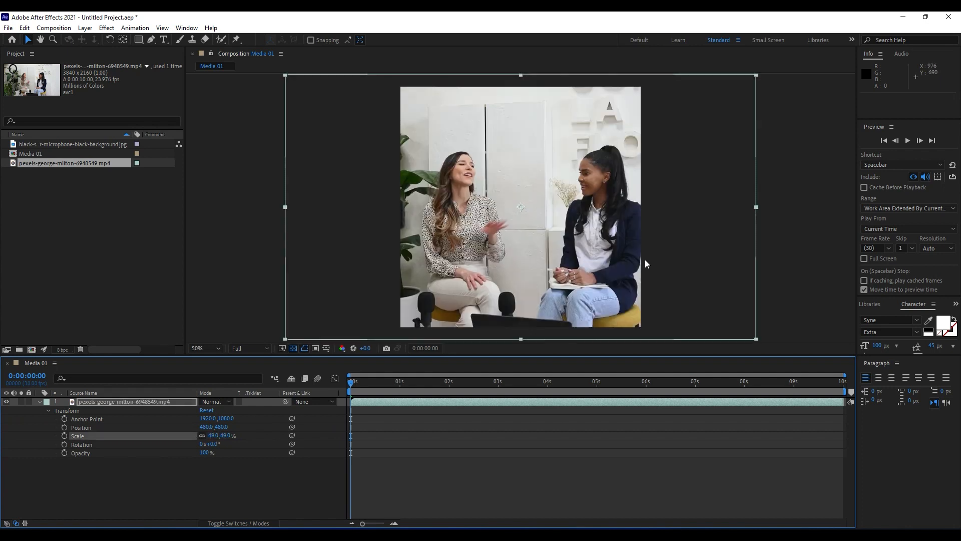
drag(552, 272, 541, 265)
click(40, 402)
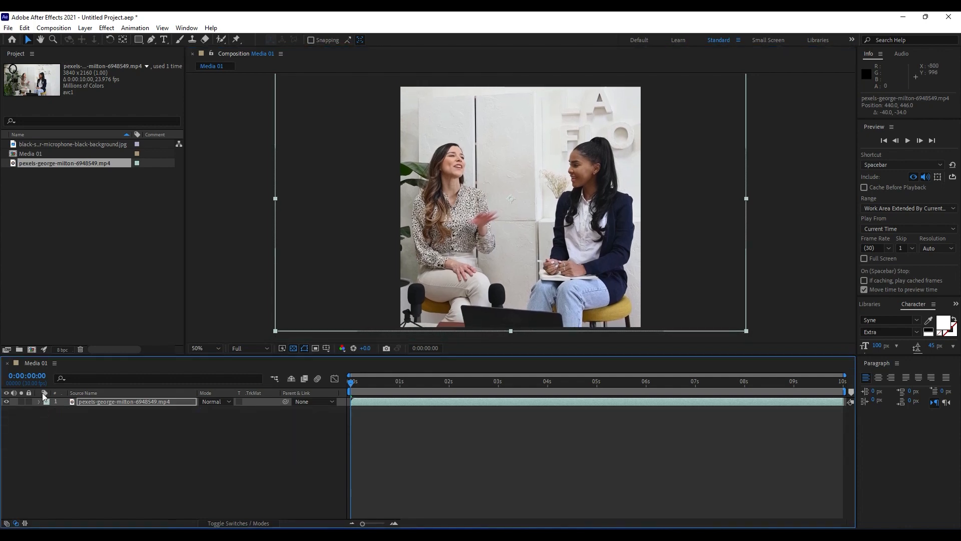
click(109, 443)
Create a second 960 × 960 px composition named "Photo Frame + Media".
click(111, 230)
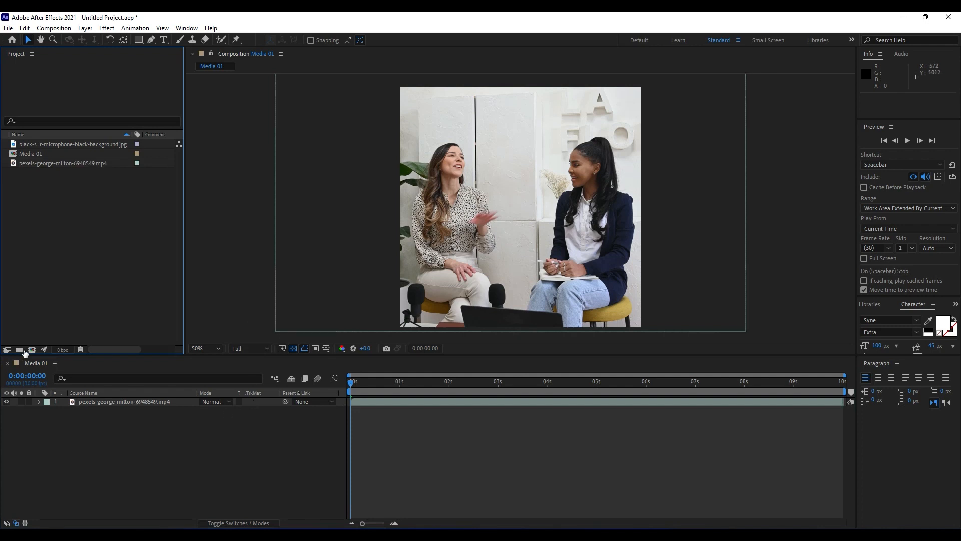
click(31, 349)
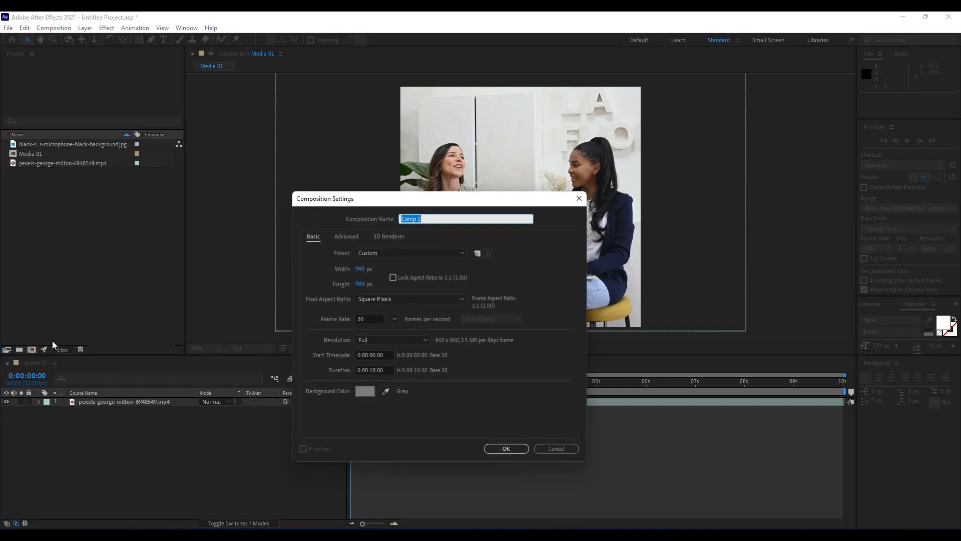
text(Photo Frame + Media)
click(504, 449)
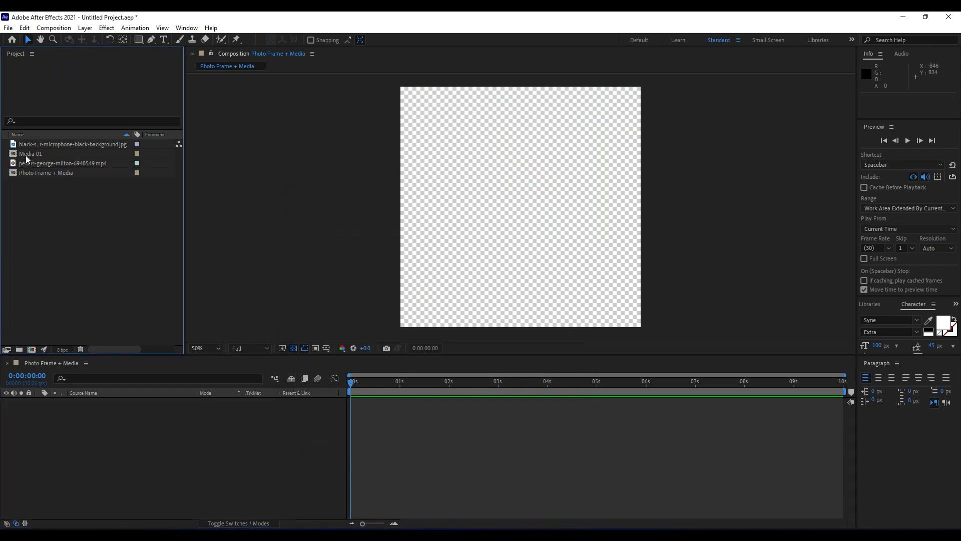
Nest the Media 01 composition as a layer inside Photo Frame + Media.
click(25, 155)
drag(26, 155, 143, 463)
click(123, 460)
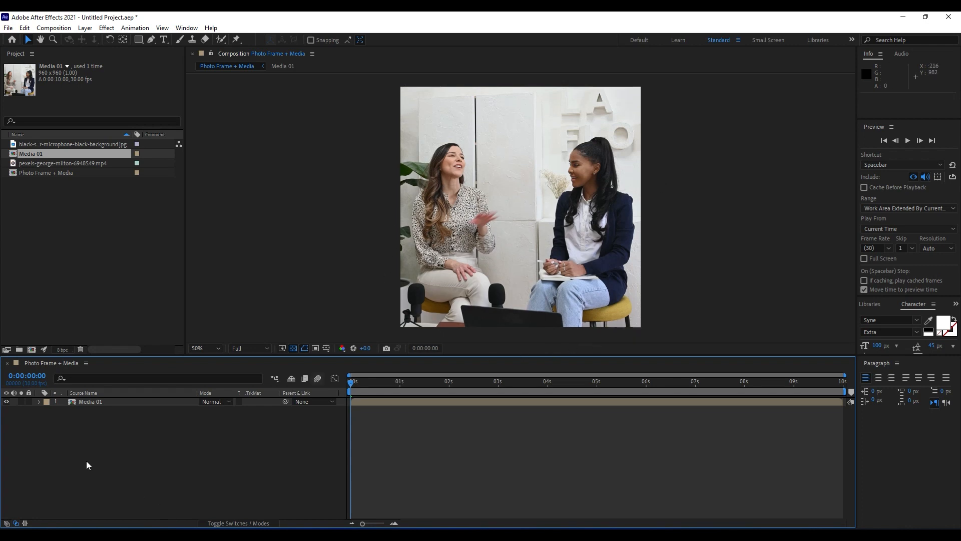
Add a dark grey 960 × 960 px solid layer named "Photo Frame" above Media 01.
right_click(106, 447)
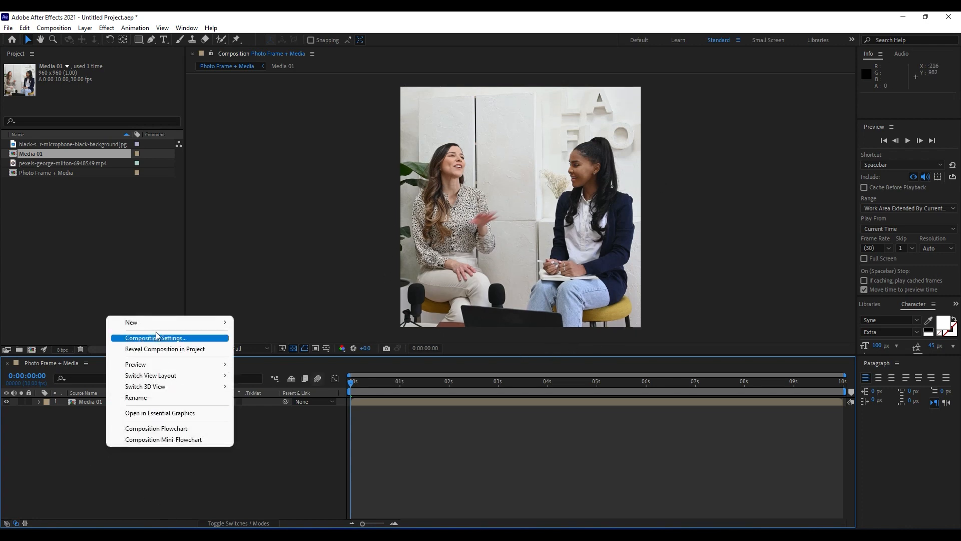
mouse_move(156, 322)
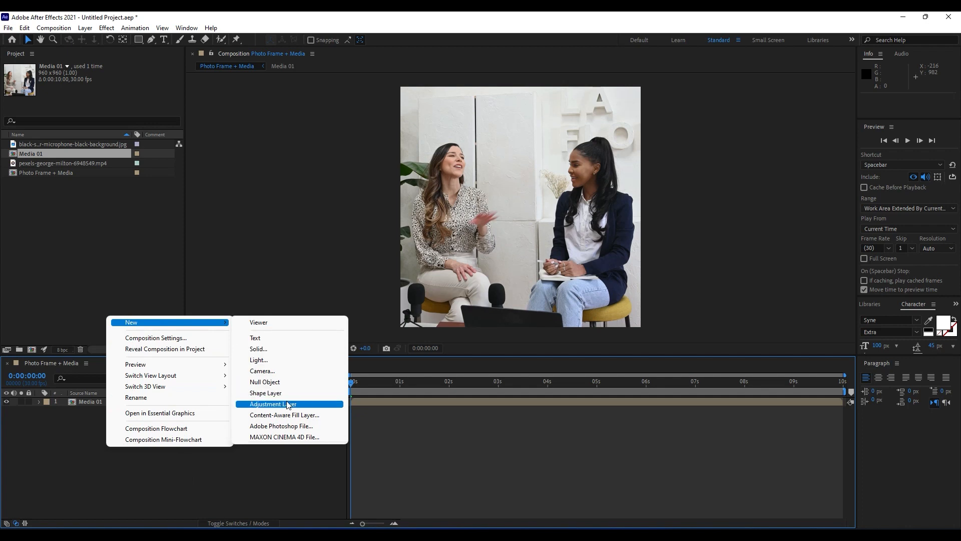
click(278, 350)
text(P)
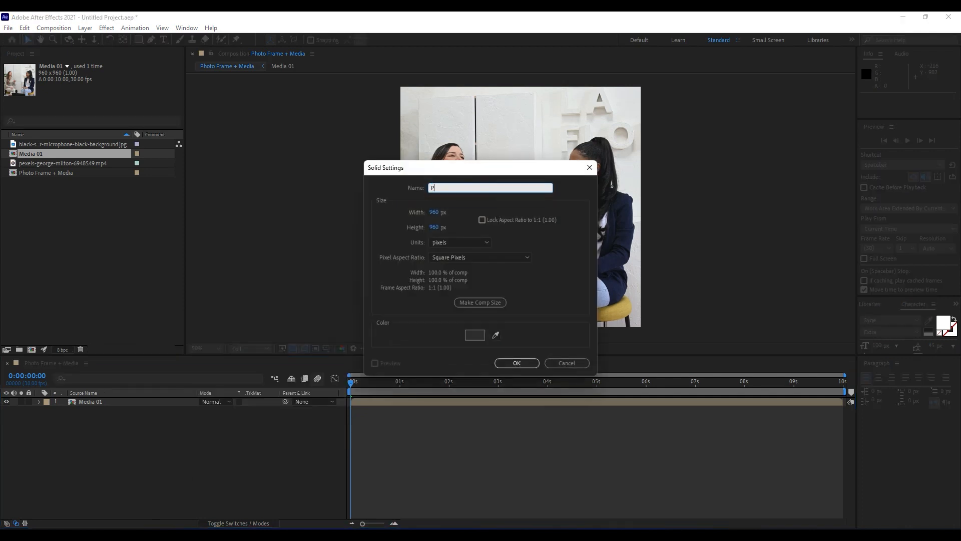
text(hoto Frame)
click(504, 363)
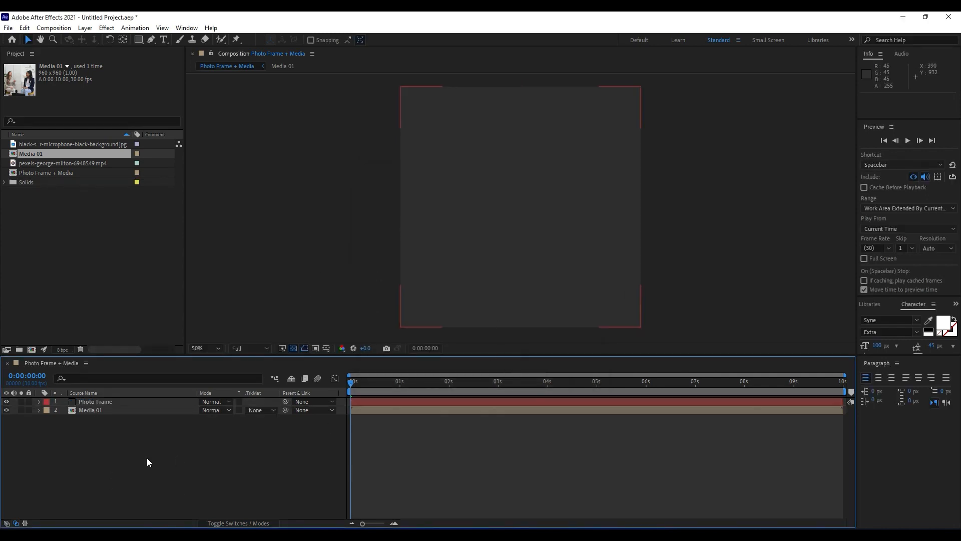
Draw a rectangular mask on the Photo Frame solid, from about 16, 16 to about 944, 964 px.
click(99, 402)
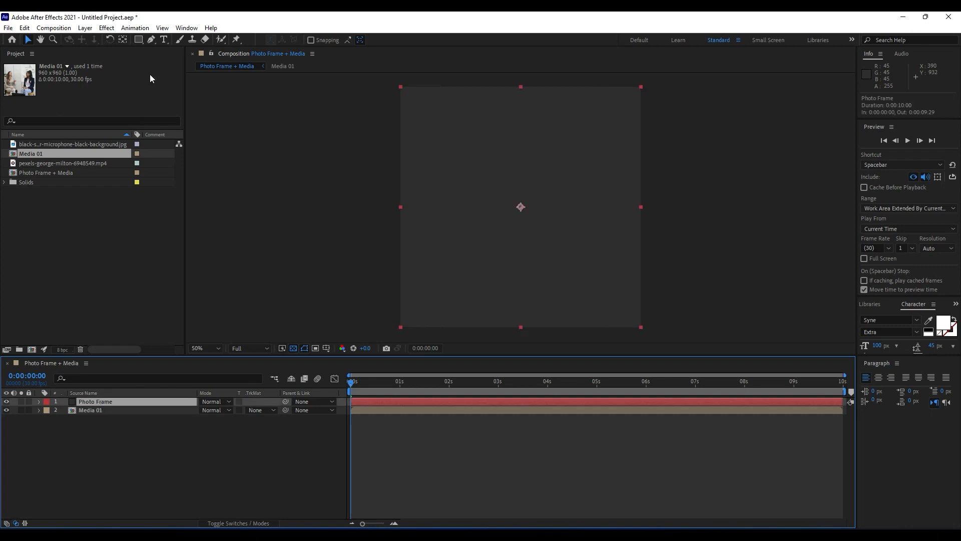
click(140, 40)
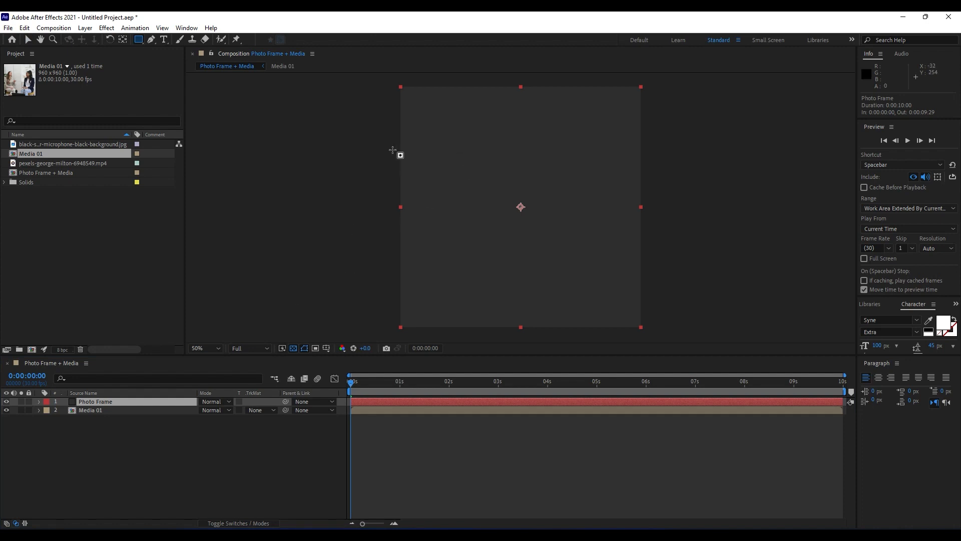
scroll(414, 114, up, 1)
key(space)
drag(466, 123, 430, 236)
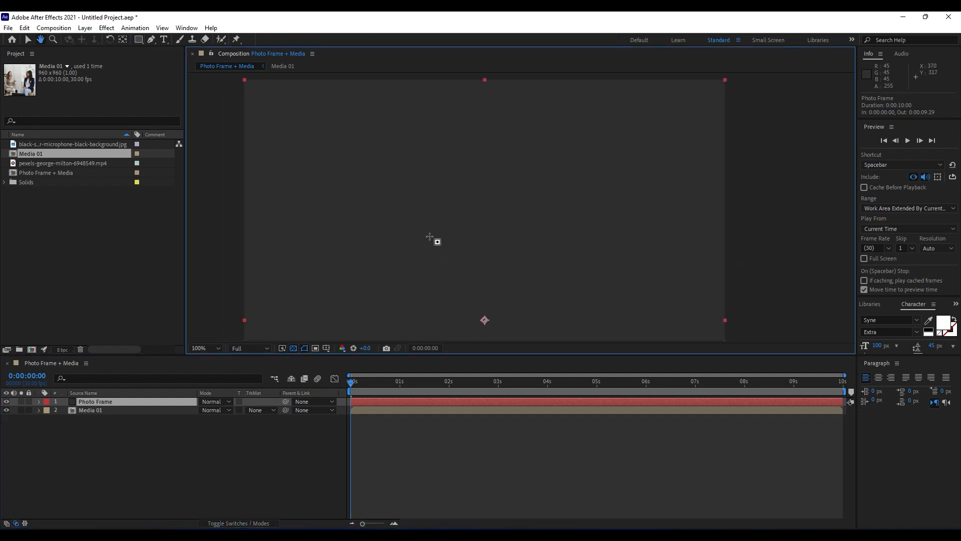
scroll(429, 236, down, 1)
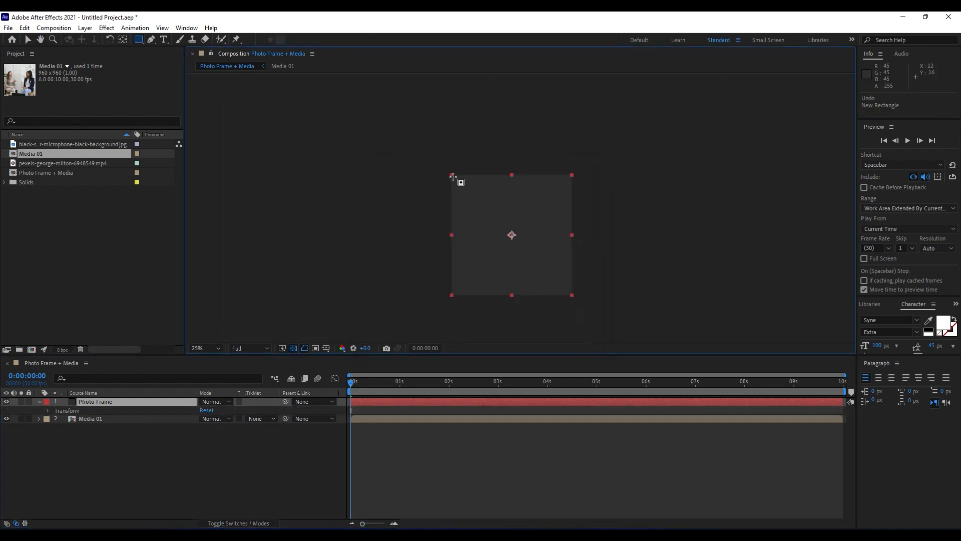
drag(452, 176, 569, 296)
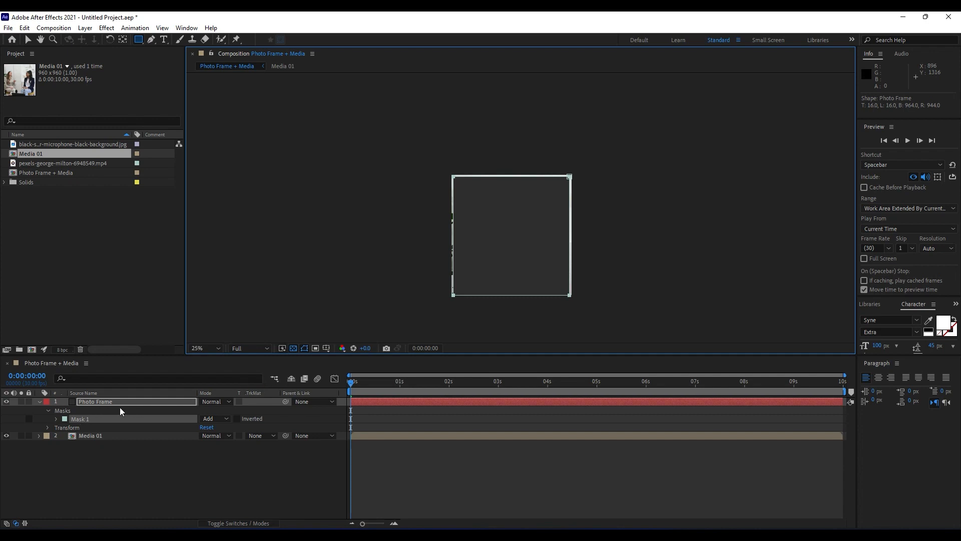
Invert the Photo Frame mask so only a thin border of the solid surrounds the video.
click(238, 419)
scroll(520, 227, up, 2)
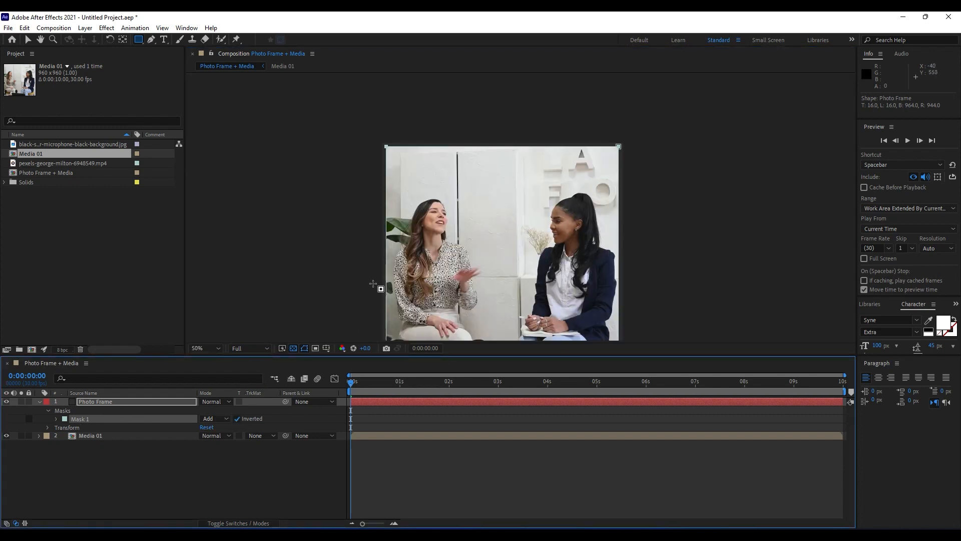
key(h)
drag(486, 258, 491, 209)
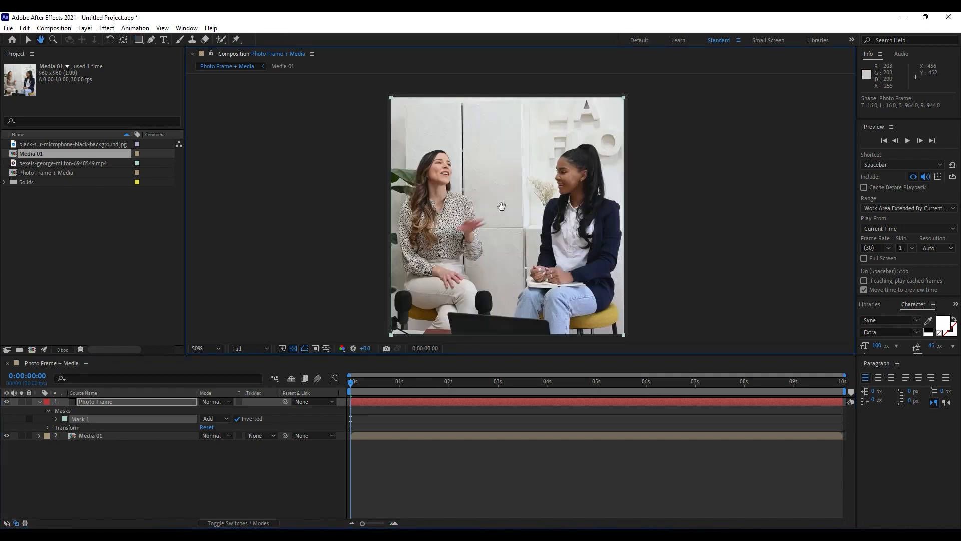
mouse_move(502, 206)
mouse_down()
mouse_move(516, 190)
mouse_move(511, 198)
mouse_move(525, 193)
mouse_move(495, 193)
mouse_move(512, 196)
mouse_up()
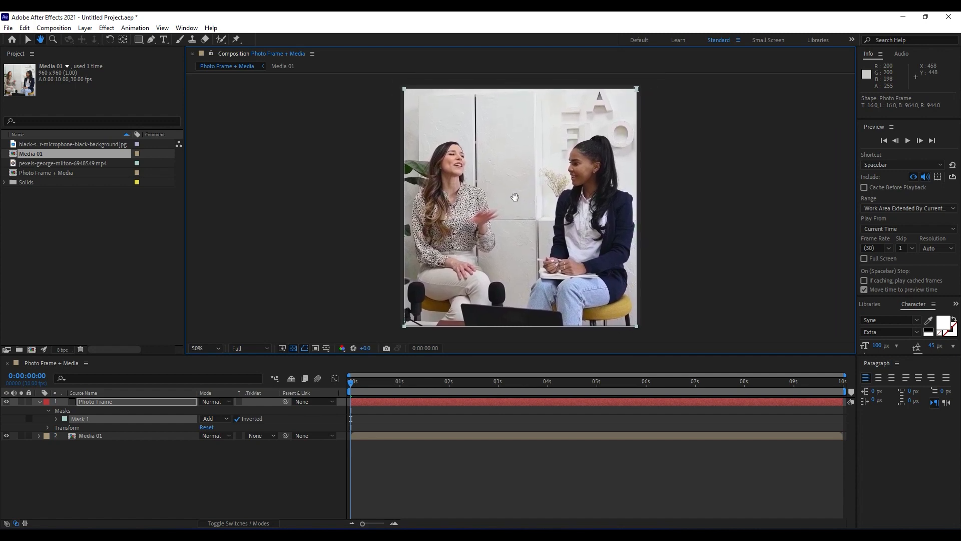
Find the Fill effect by searching for "fill" and apply it to the Photo Frame layer.
click(112, 400)
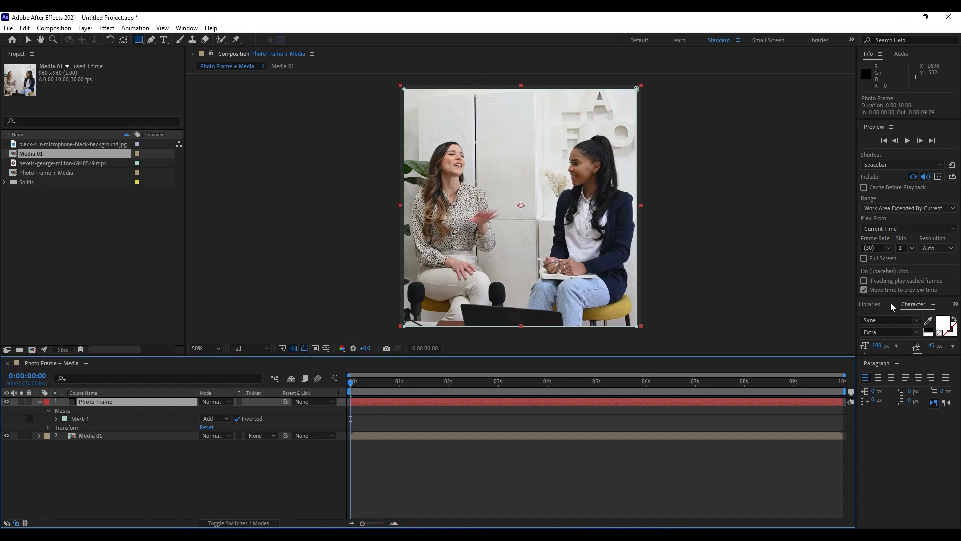
click(934, 305)
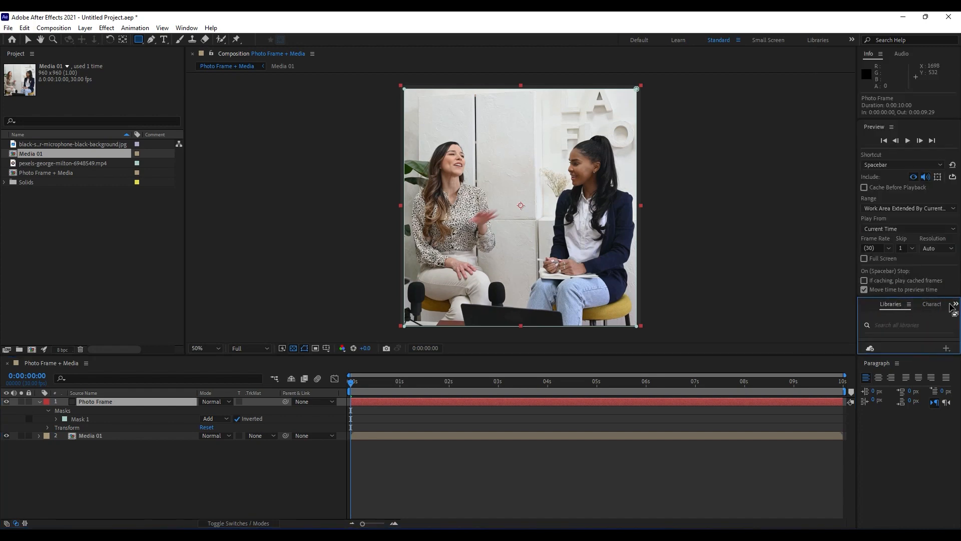
click(957, 304)
click(930, 316)
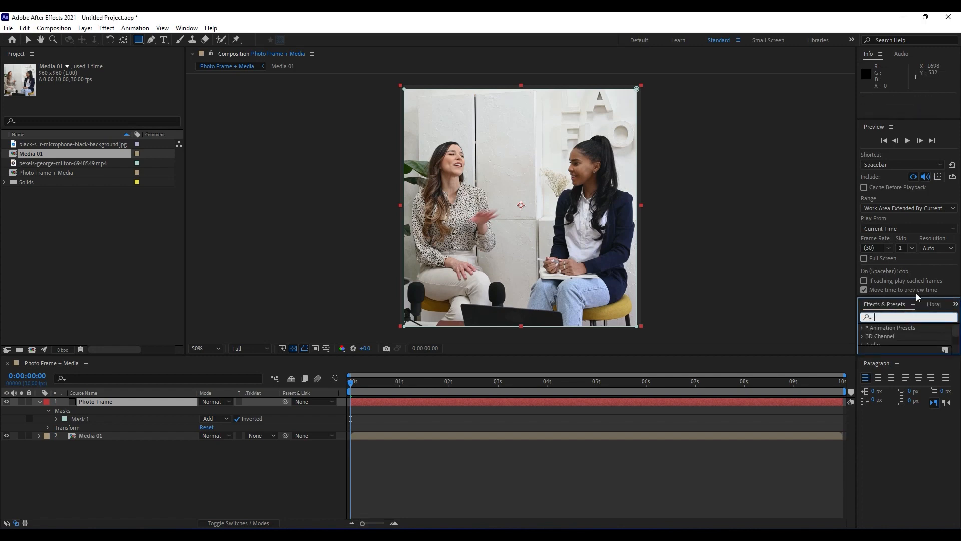
text(fill)
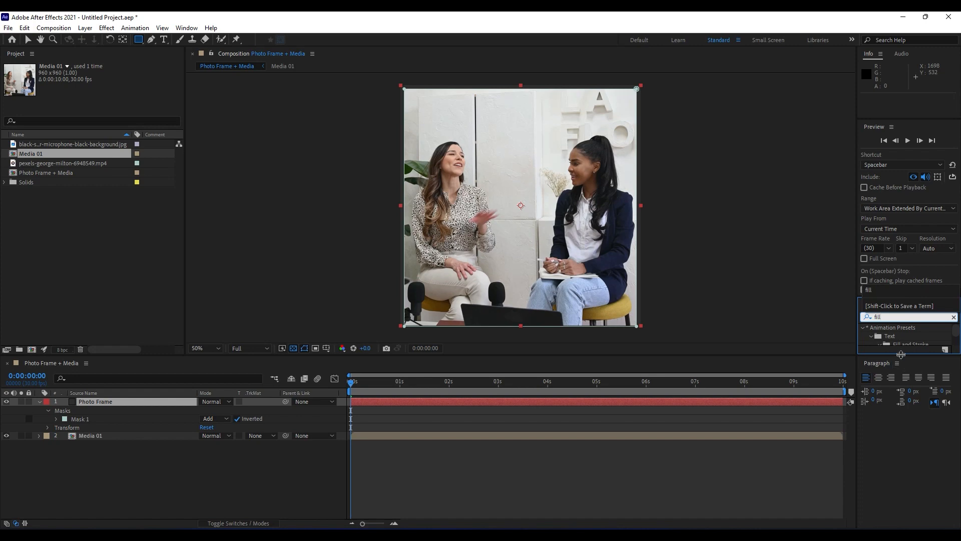
drag(902, 356, 109, 457)
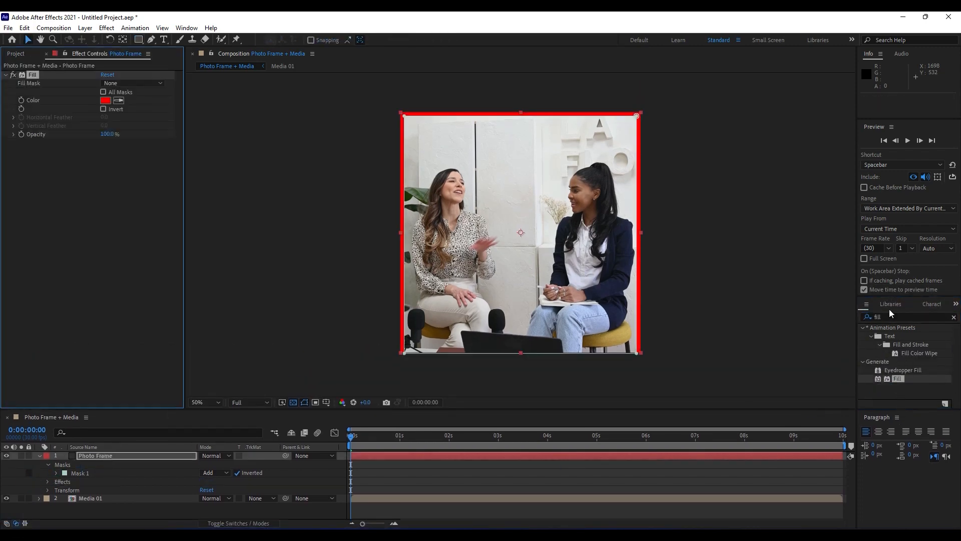
Set the Photo Frame layer's Fill effect colour to white (FFFFFF).
drag(898, 297, 897, 251)
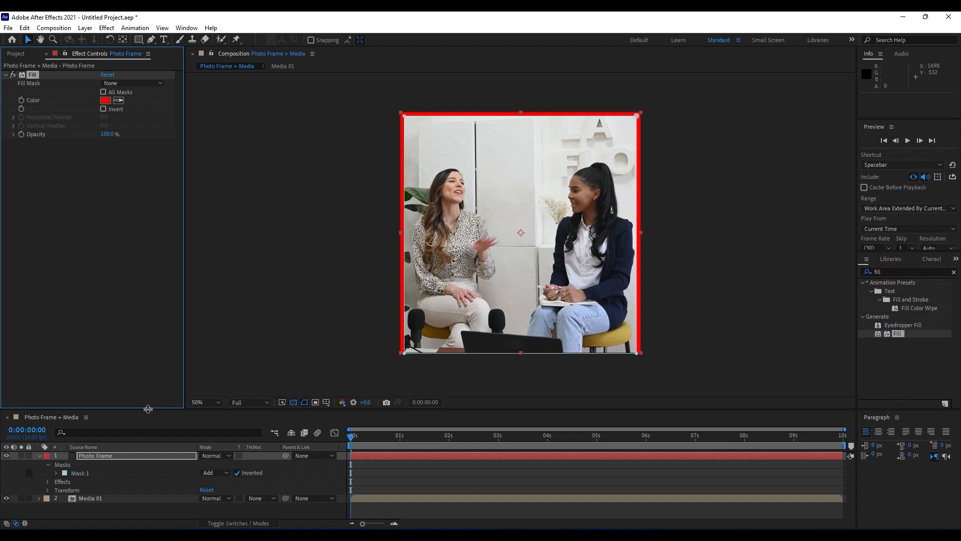
drag(148, 409, 151, 355)
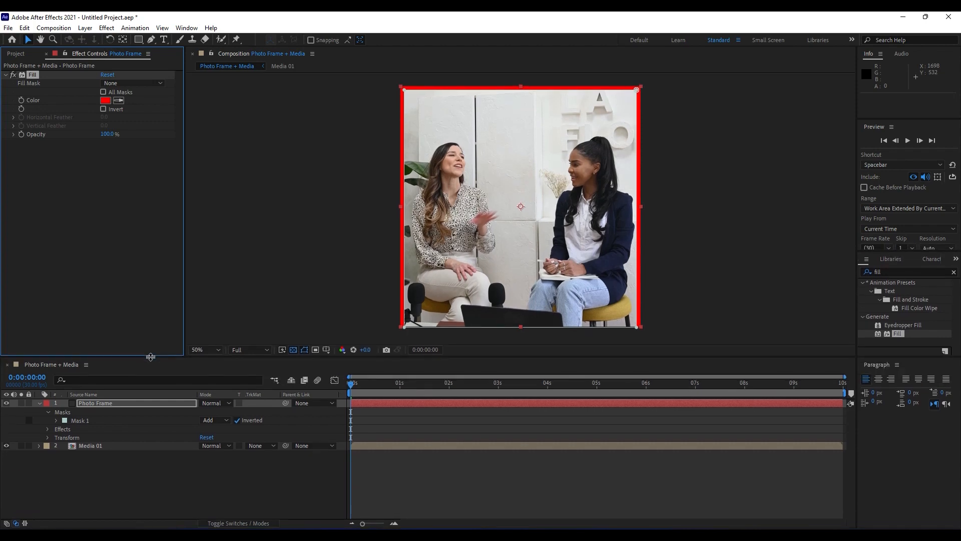
click(104, 101)
text(ffffff)
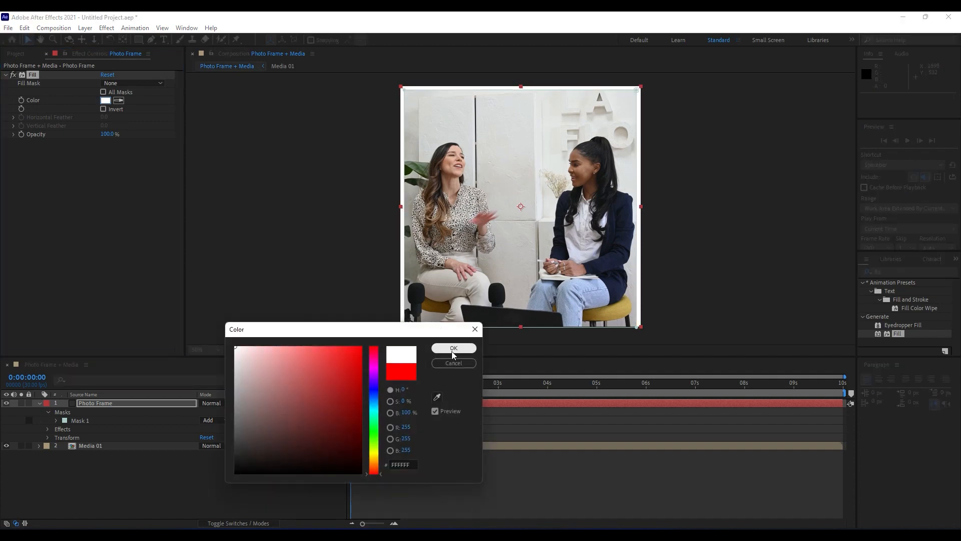
click(453, 350)
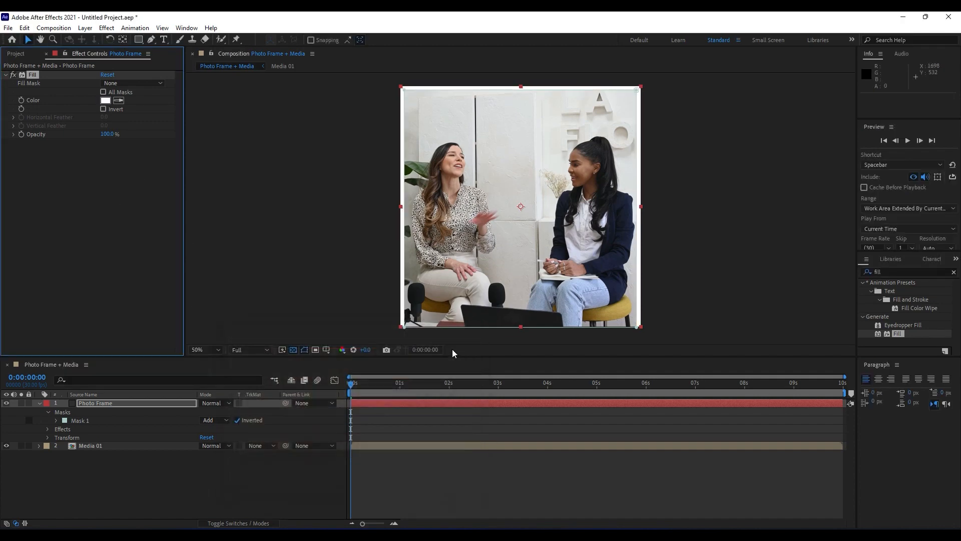
Adjust the bottom, left and top edges of the Photo Frame mask to even out the white border around the video.
click(73, 421)
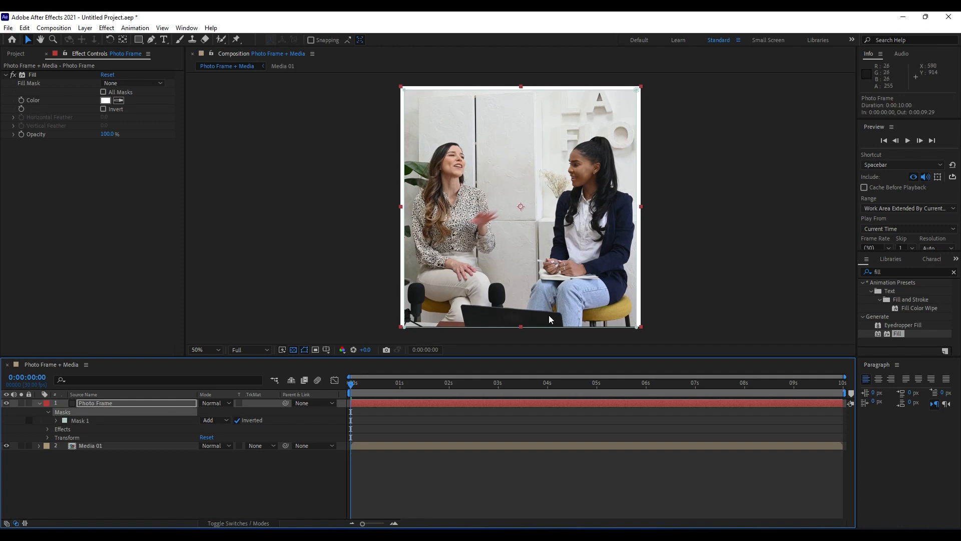
click(522, 328)
drag(520, 328, 522, 324)
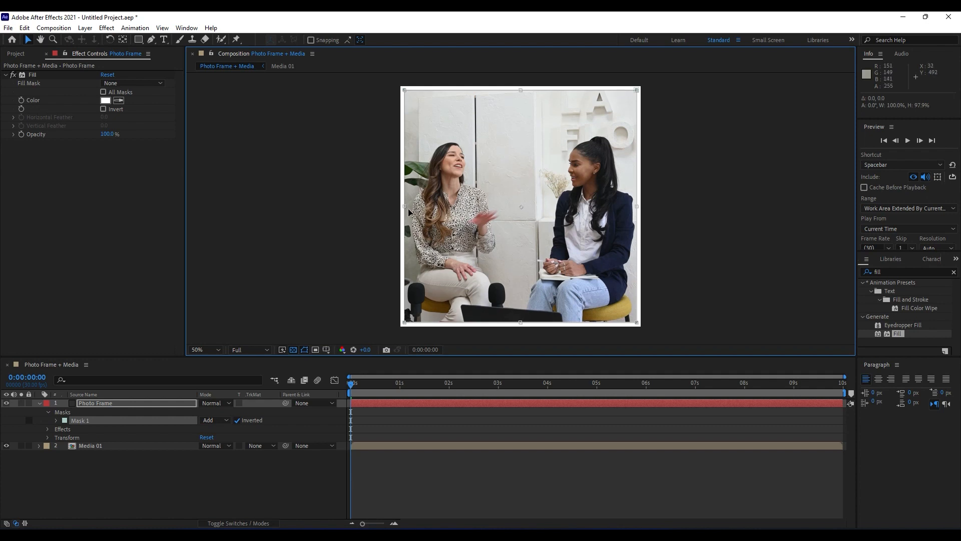
drag(405, 207, 404, 208)
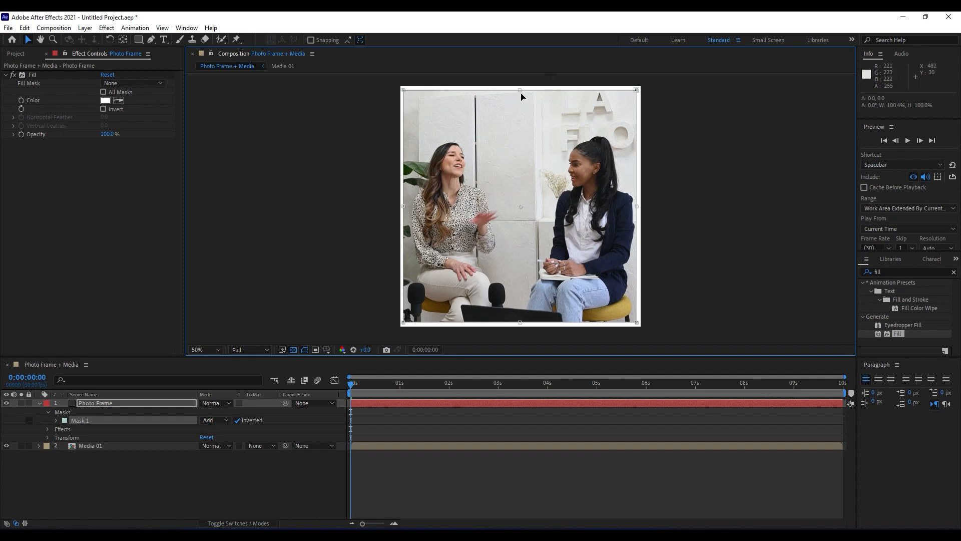
drag(520, 89, 520, 89)
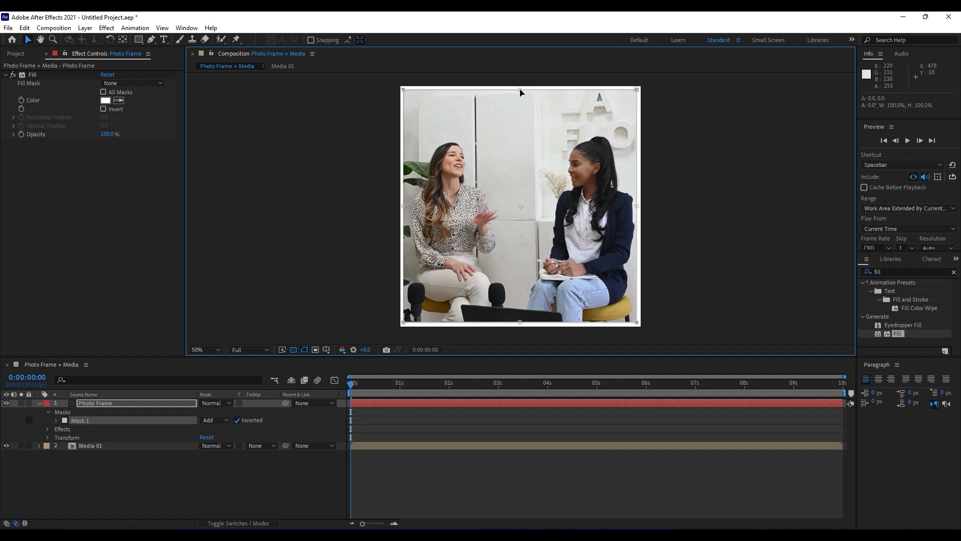
click(298, 461)
Fine-tune the bottom edge of the Photo Frame mask and collapse the layer's properties.
click(97, 405)
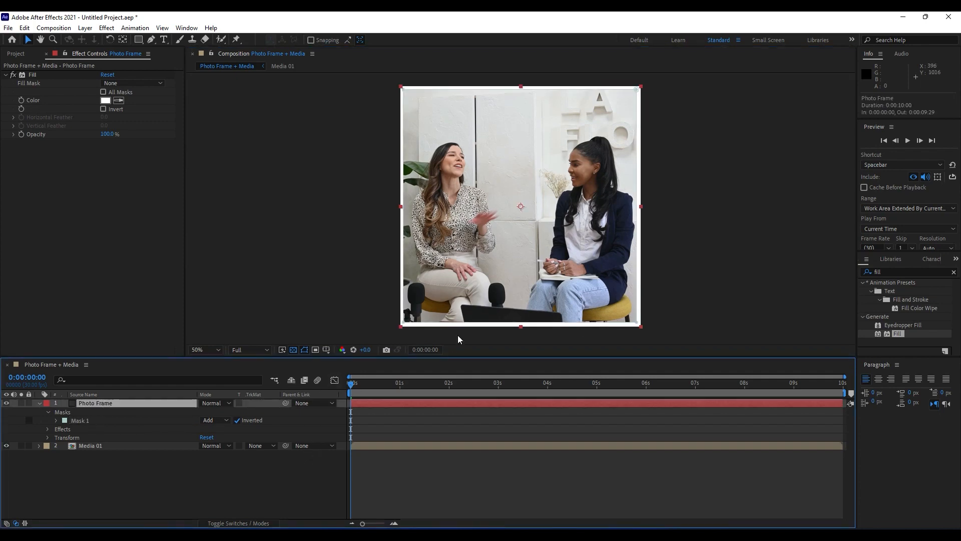
double_click(522, 322)
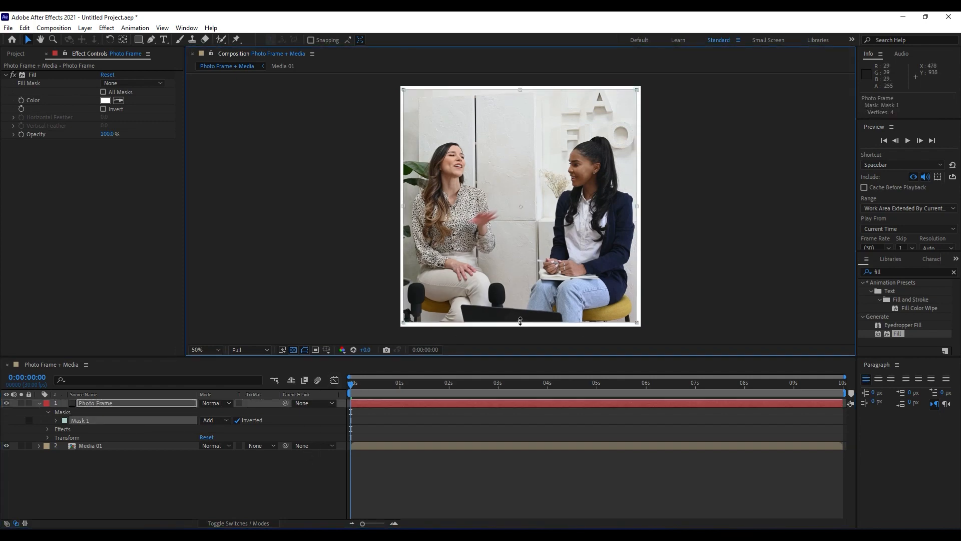
drag(520, 322, 522, 325)
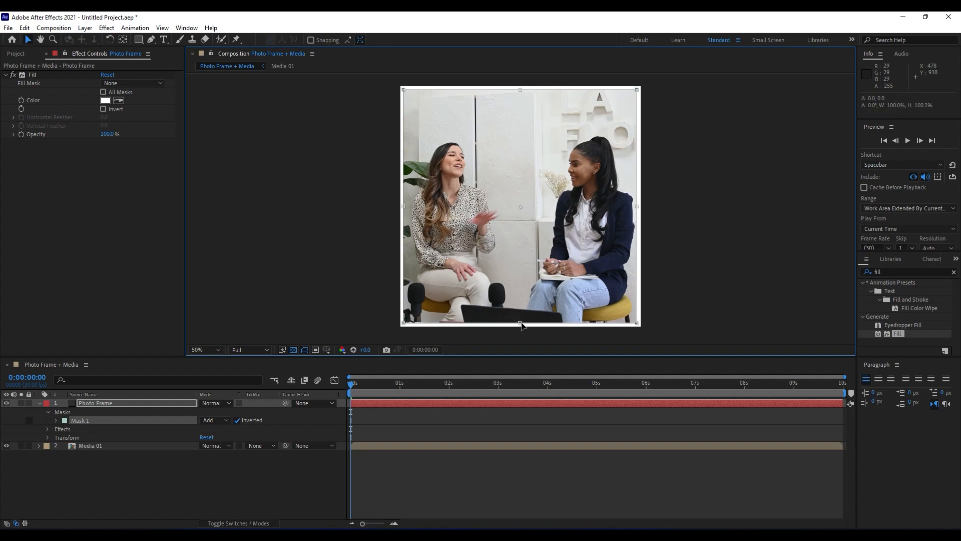
click(221, 481)
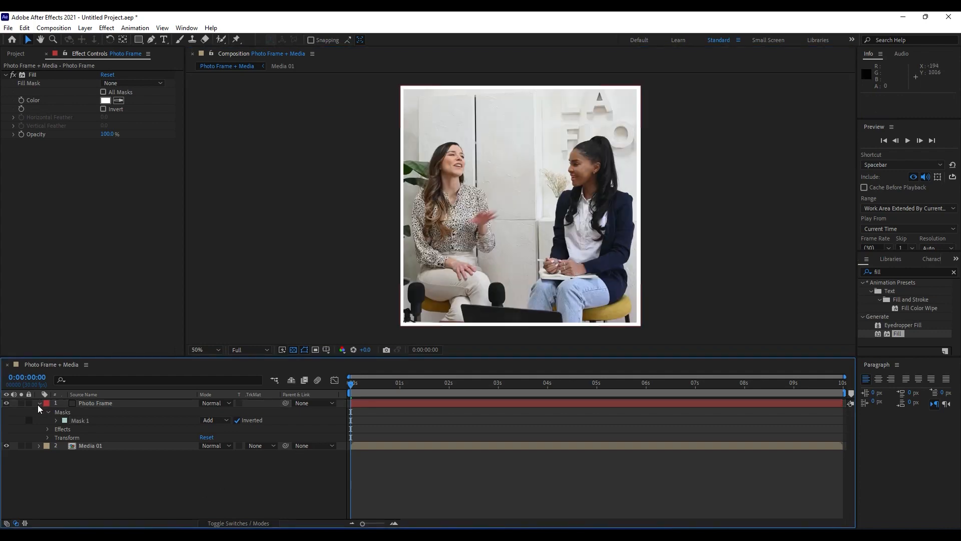
click(39, 404)
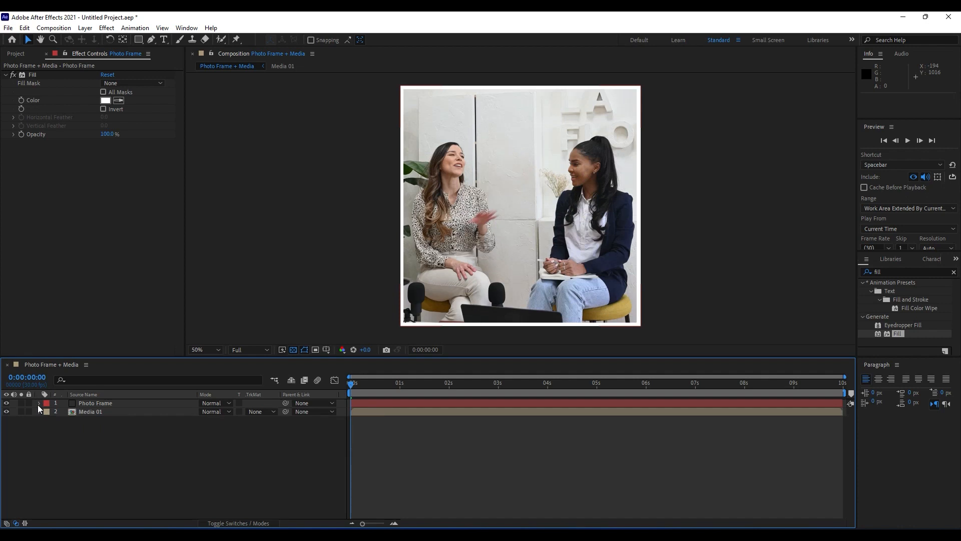
Create a new 960 × 960 px composition named "Elements + Media" at 30 fps with a duration of 0:00:10:00.
click(48, 54)
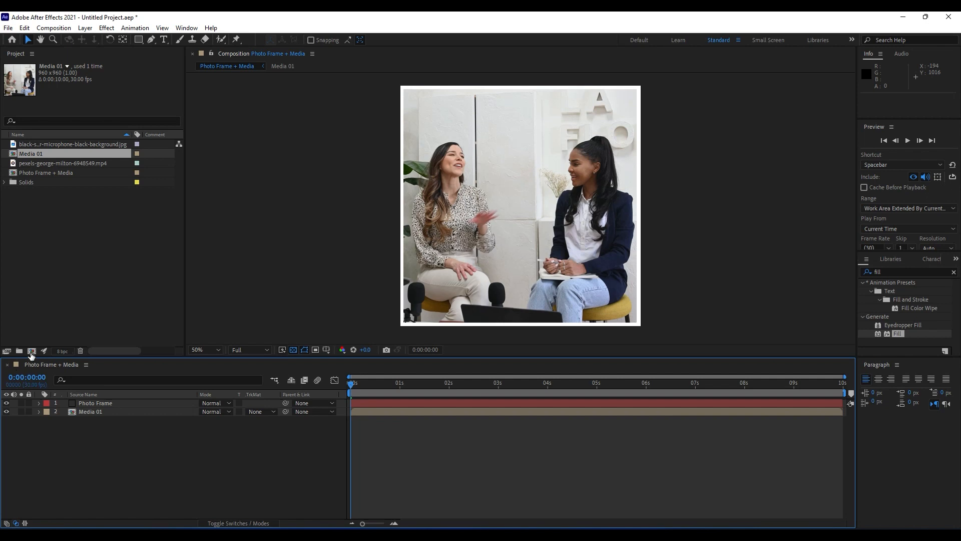
click(31, 352)
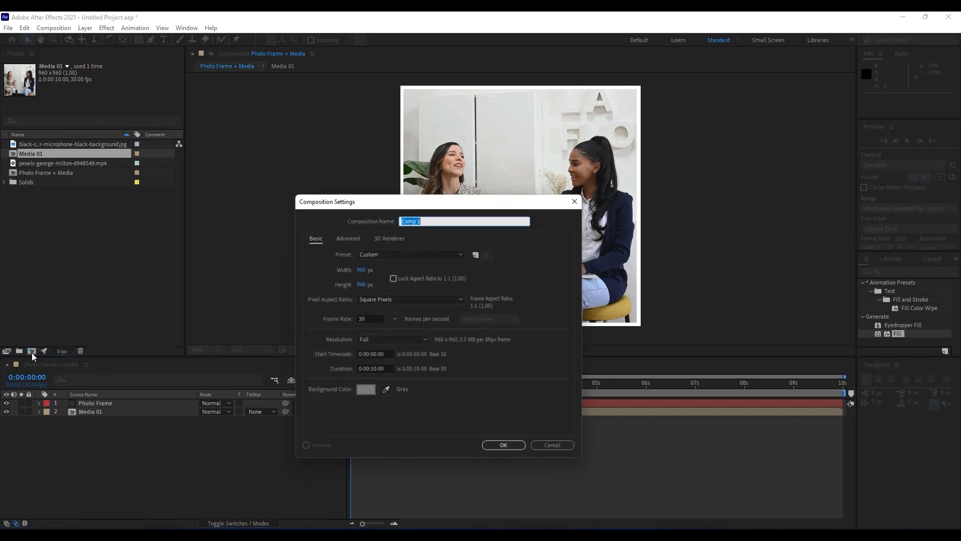
text(Elements + Media)
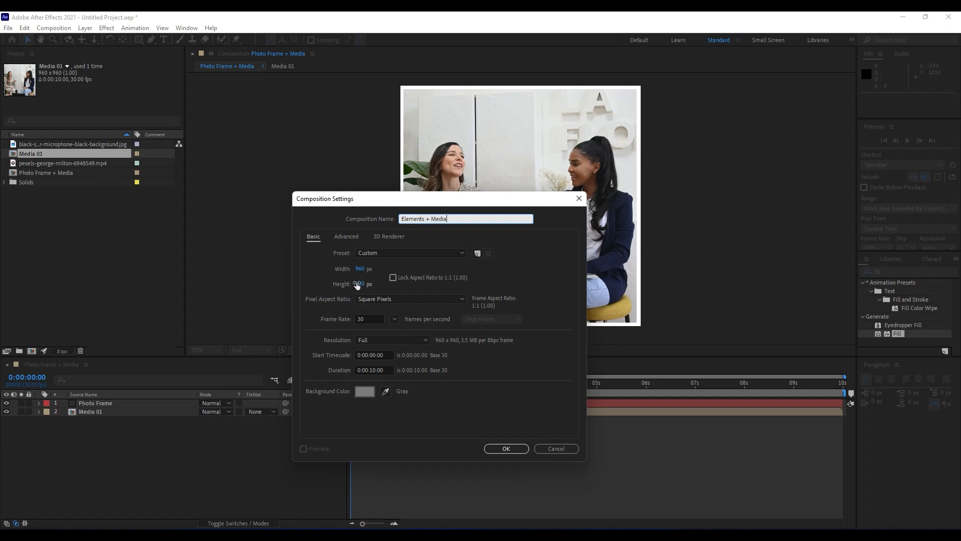
click(505, 449)
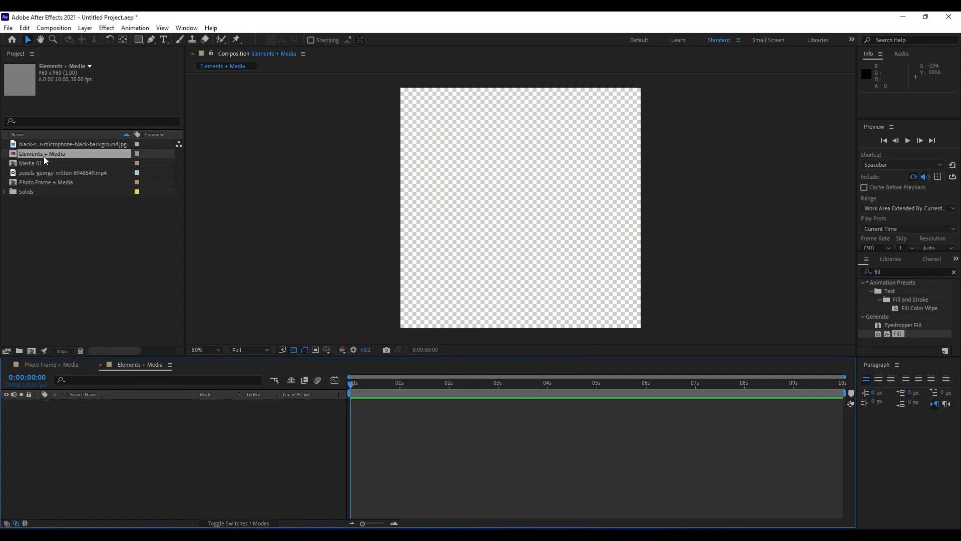
Close the Photo Frame + Media timeline and add that composition as a layer in Elements + Media.
click(7, 365)
drag(52, 183, 145, 459)
click(110, 405)
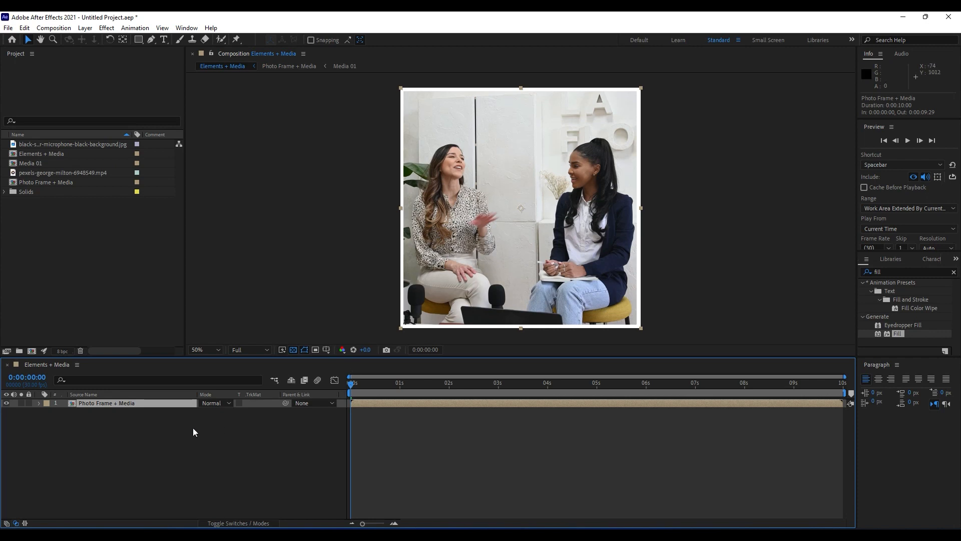
Add a dark grey 960 × 960 px solid layer named "Matte" above Photo Frame + Media.
click(85, 412)
right_click(121, 443)
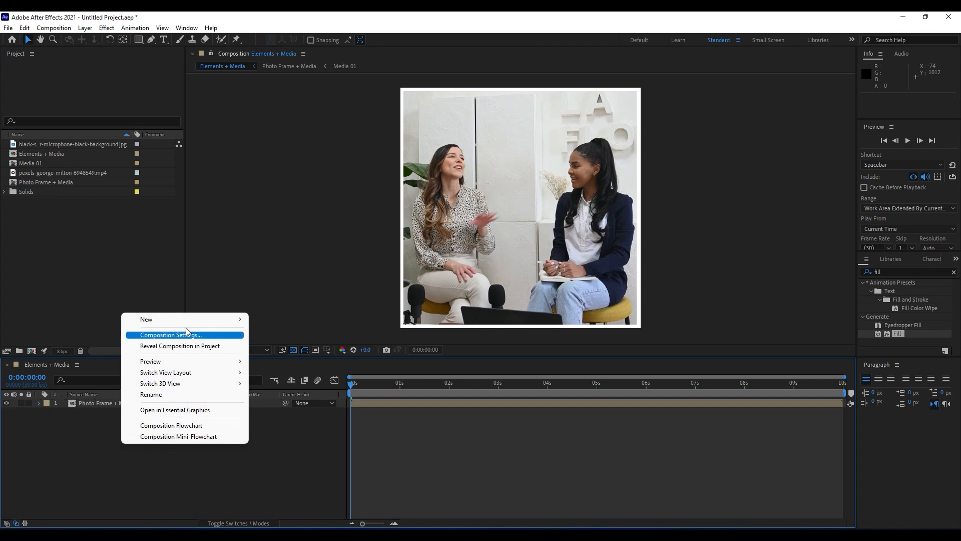
mouse_move(187, 321)
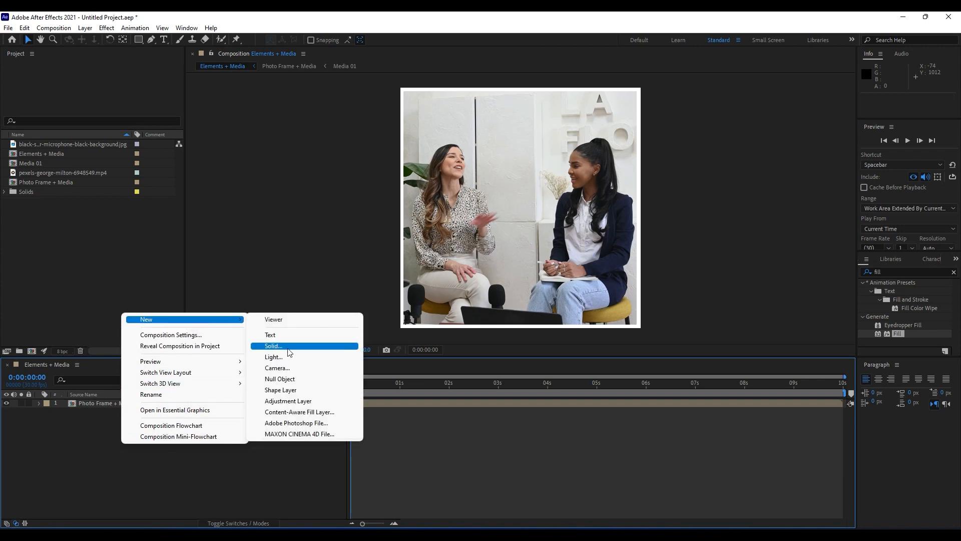
click(287, 346)
text(M)
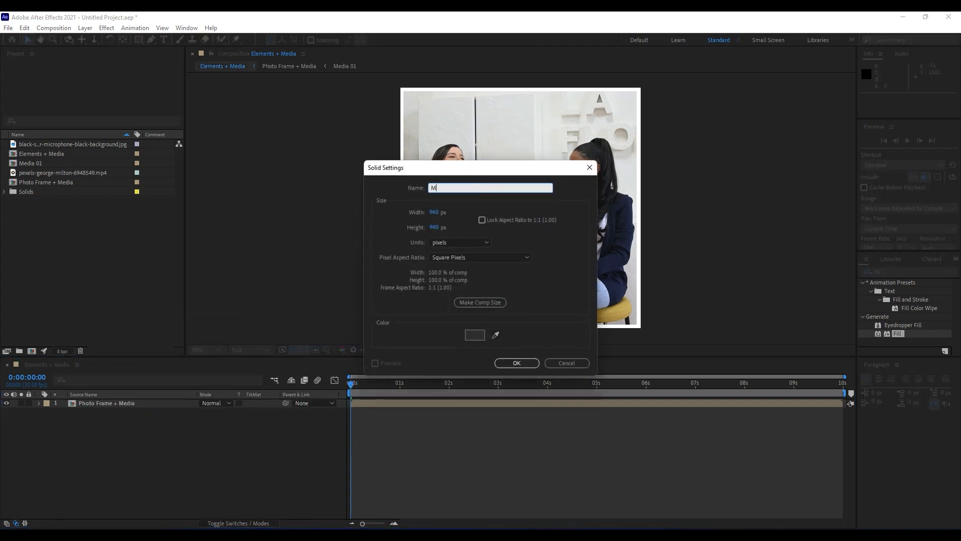
text(atte)
click(516, 363)
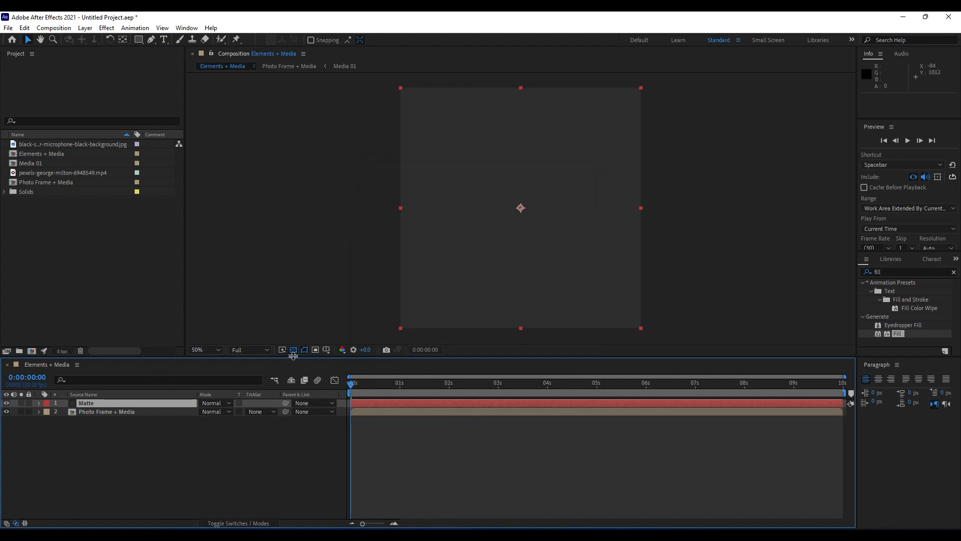
Turn on the Title/Action Safe guides in the composition view and deselect the Matte layer.
click(327, 350)
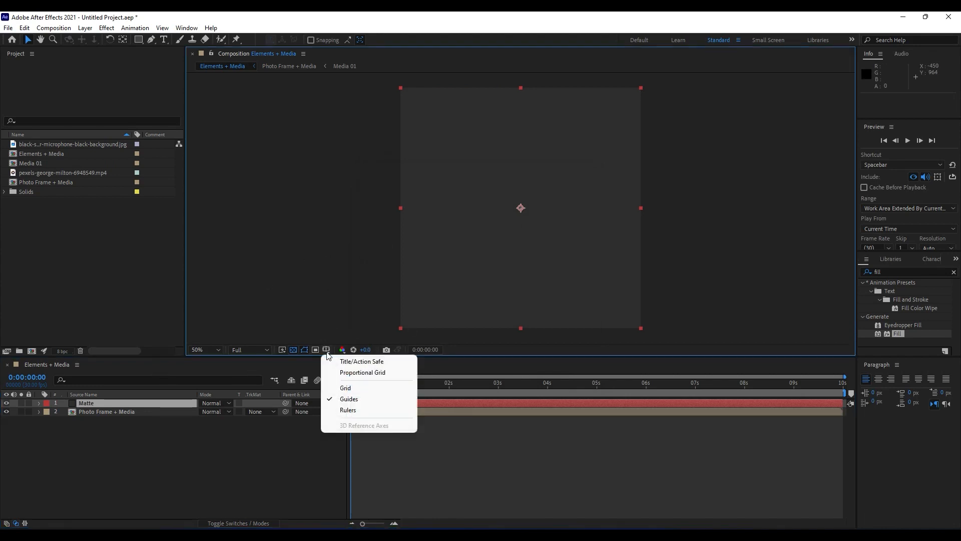
click(368, 364)
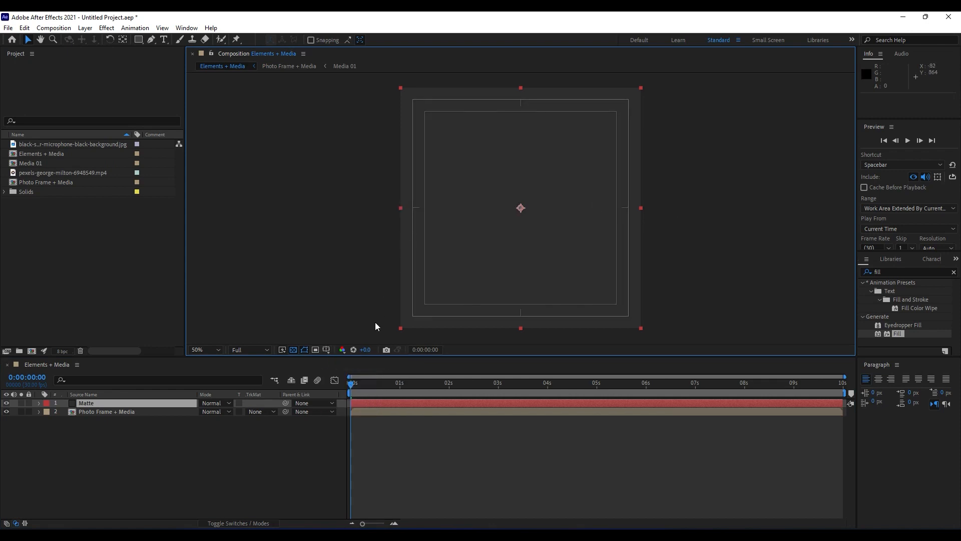
click(326, 350)
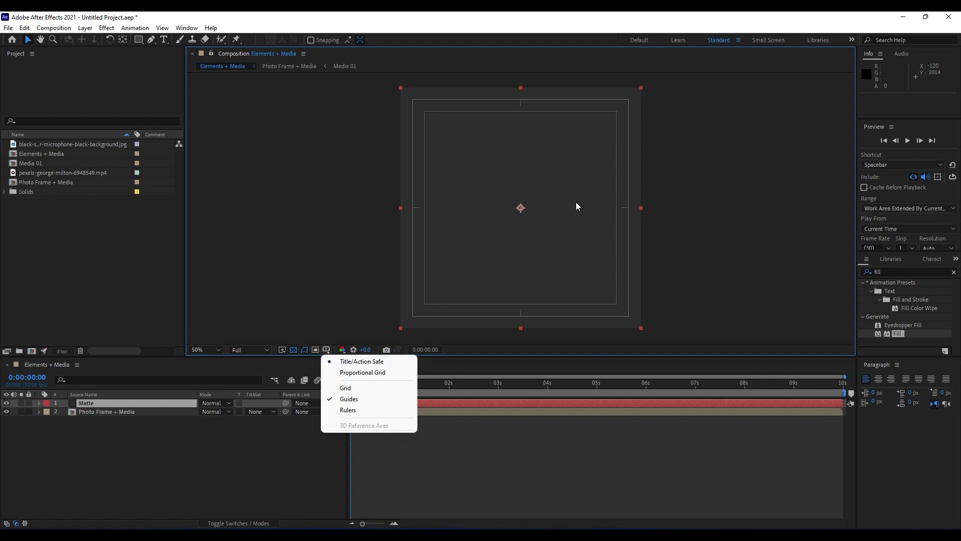
click(311, 440)
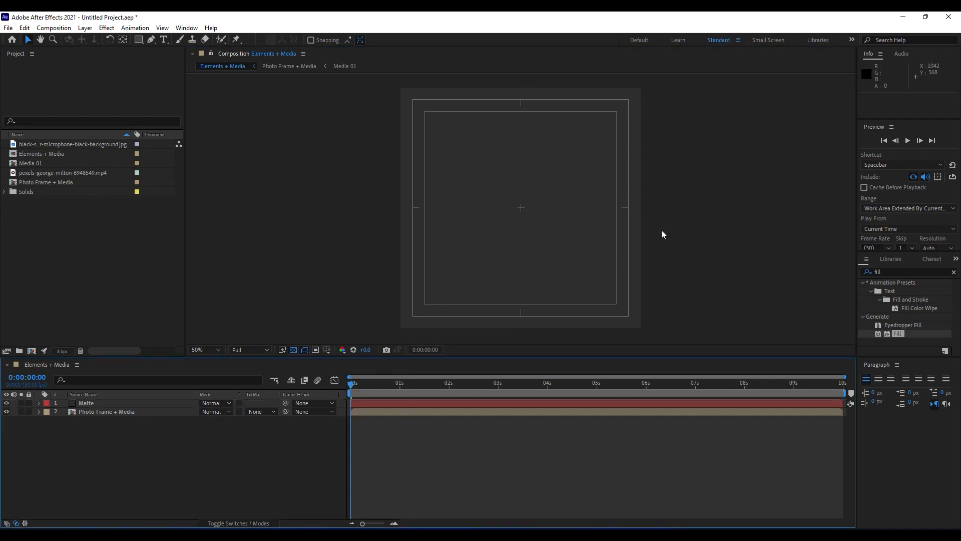
Draw a rectangular mask over the lower half of the Matte solid, from about -54, 476 to about 1020, 998 px.
click(88, 405)
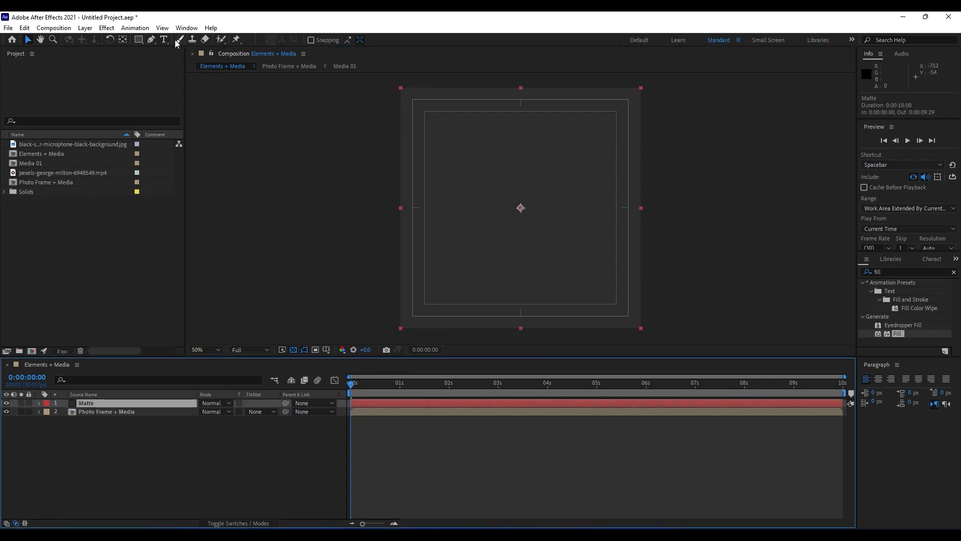
click(138, 42)
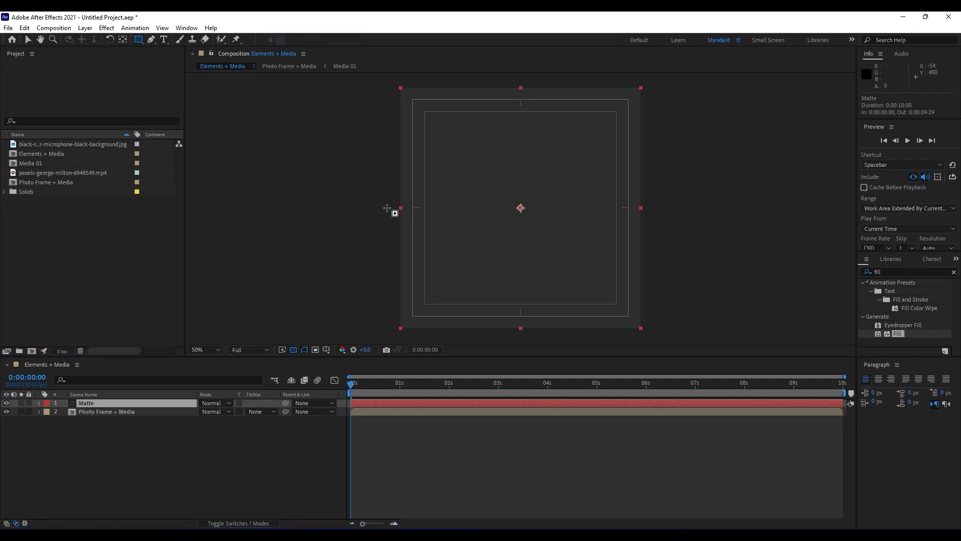
drag(387, 206, 656, 337)
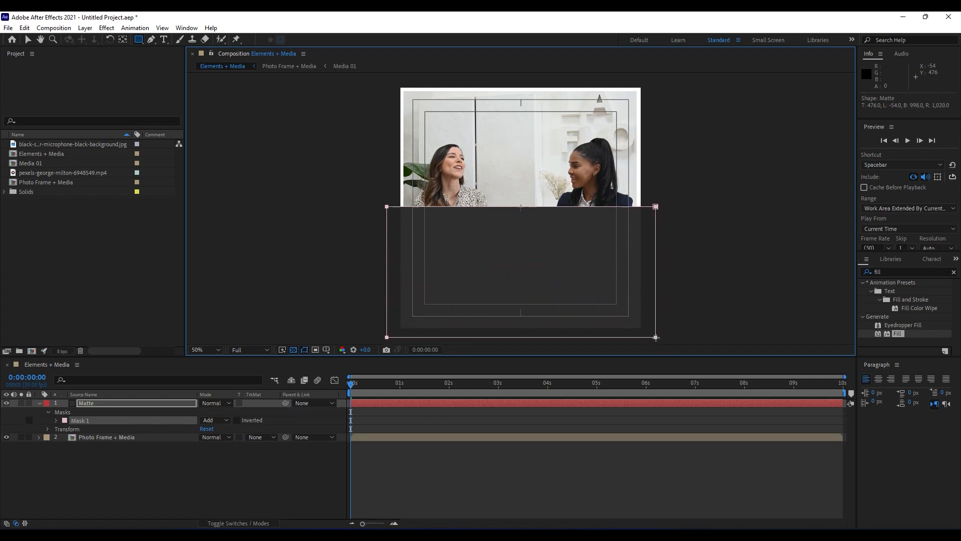
Set a Mask Path keyframe for the Matte layer's Mask 1 at 0:00:01:05.
click(359, 392)
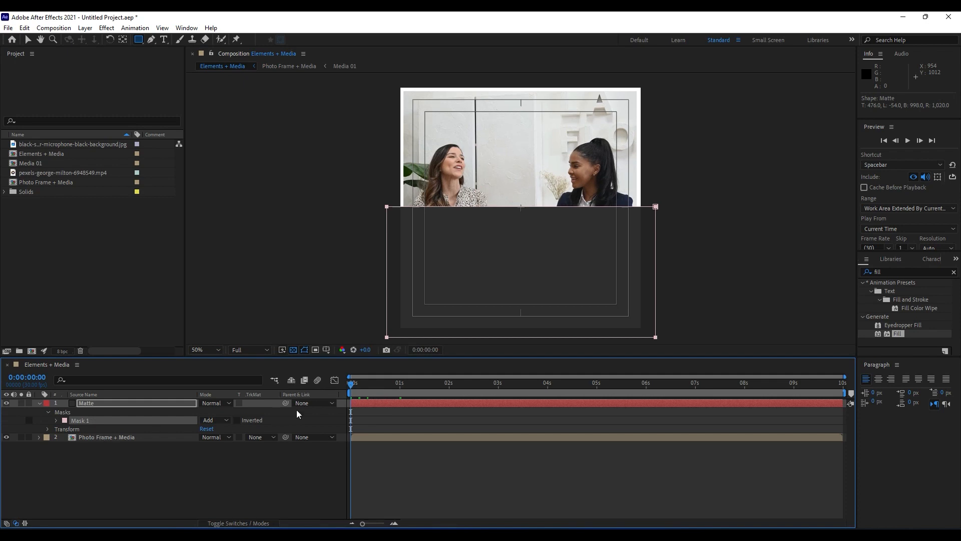
drag(366, 387, 412, 391)
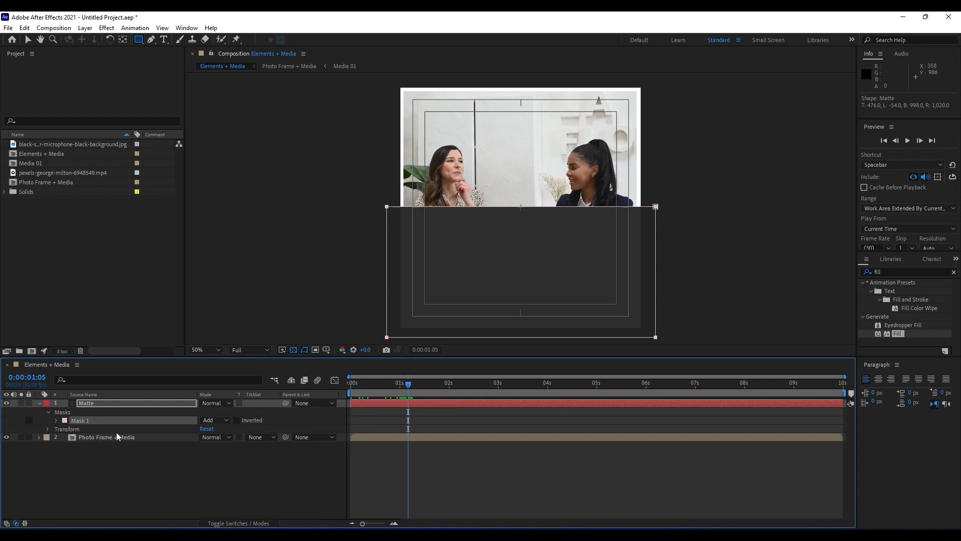
click(57, 420)
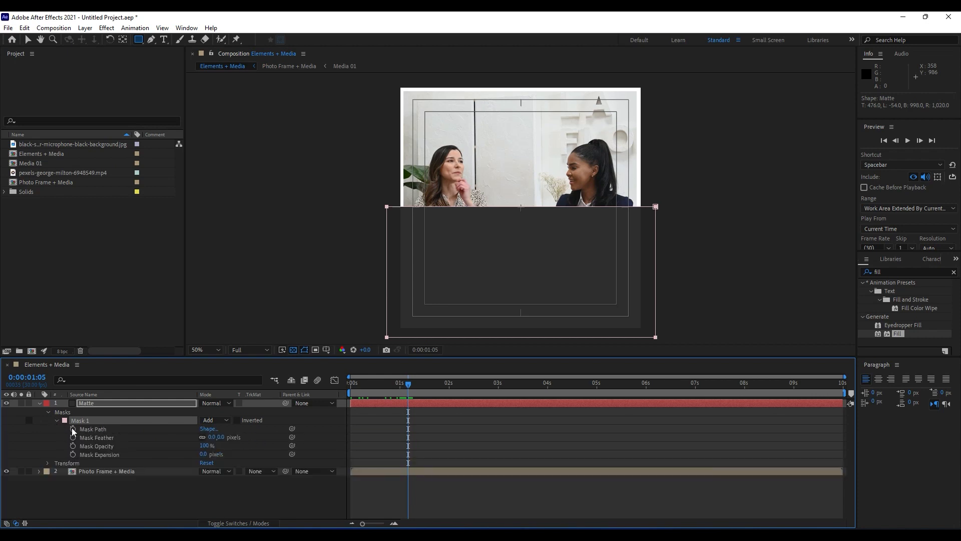
click(72, 429)
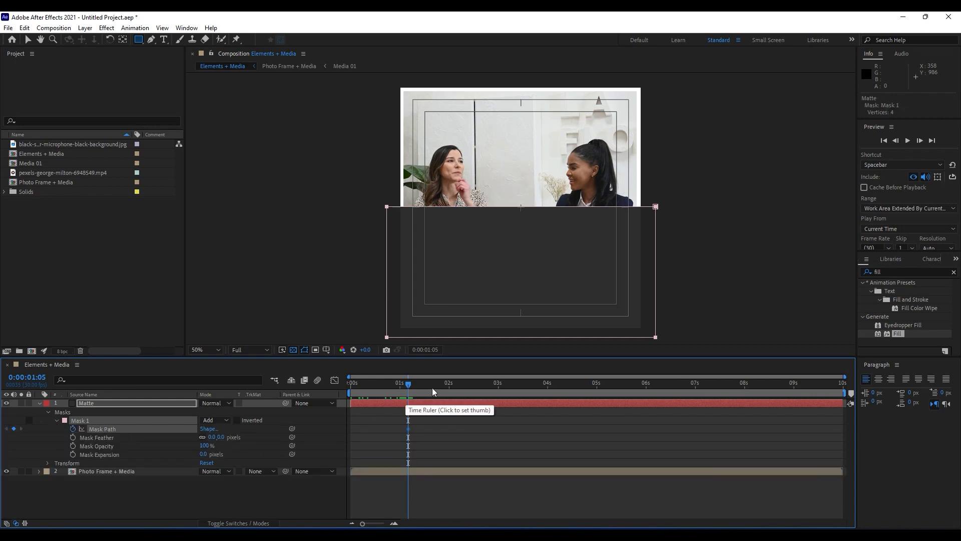
At 0:00:00:00, collapse the Matte layer's Mask 1 downward to a thin strip below the photo frame and preview the animation.
drag(408, 384, 340, 393)
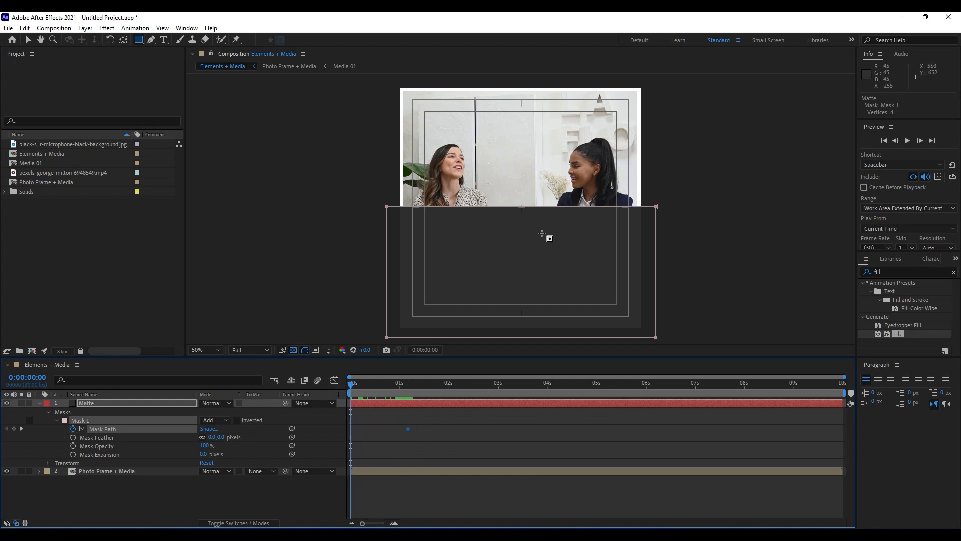
key(v)
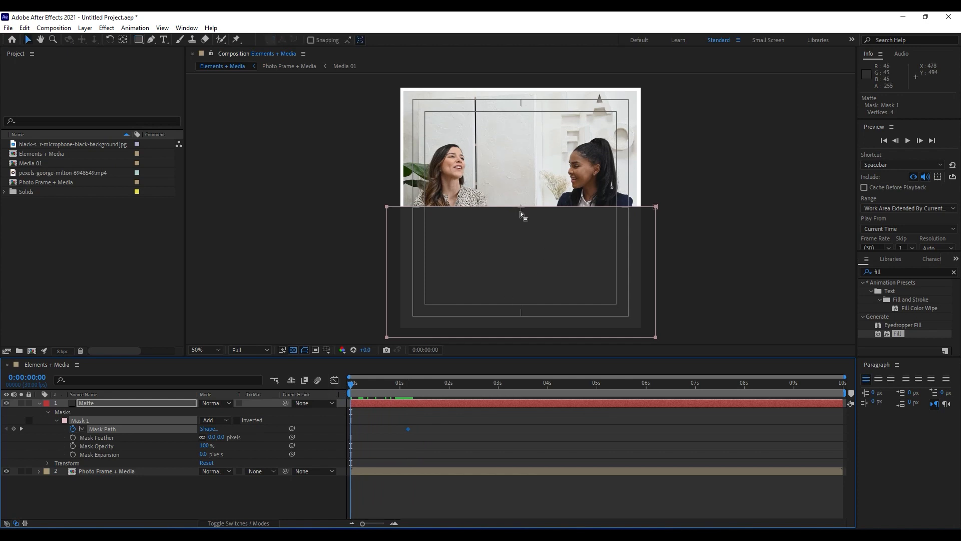
double_click(521, 208)
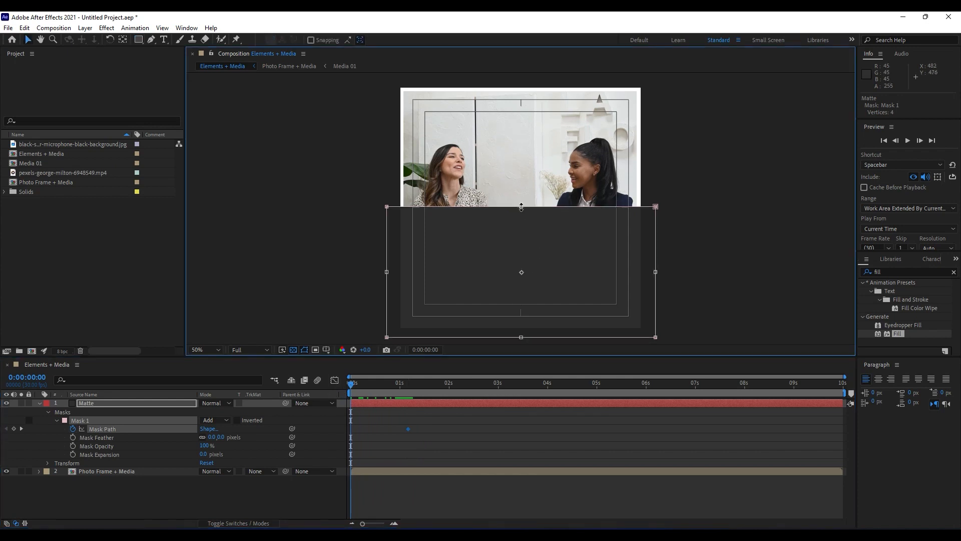
drag(521, 207, 517, 337)
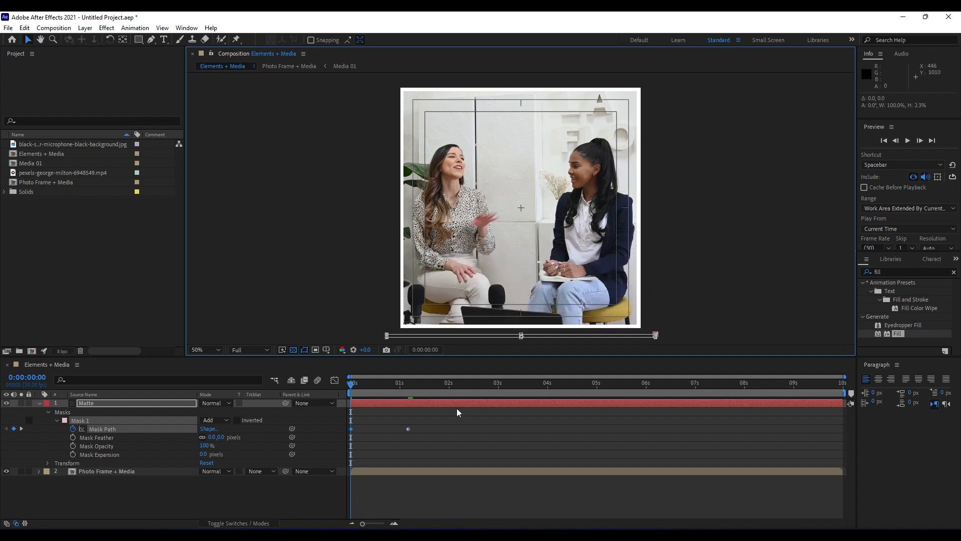
click(242, 491)
key(space)
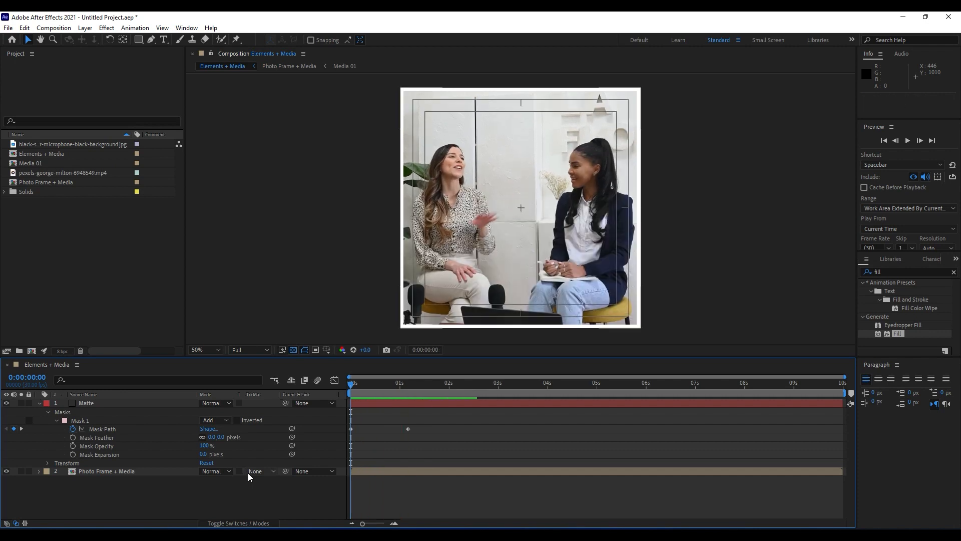
Apply Easy Ease to both Mask Path keyframes of the Matte layer's Mask 1.
click(383, 384)
drag(442, 418, 335, 446)
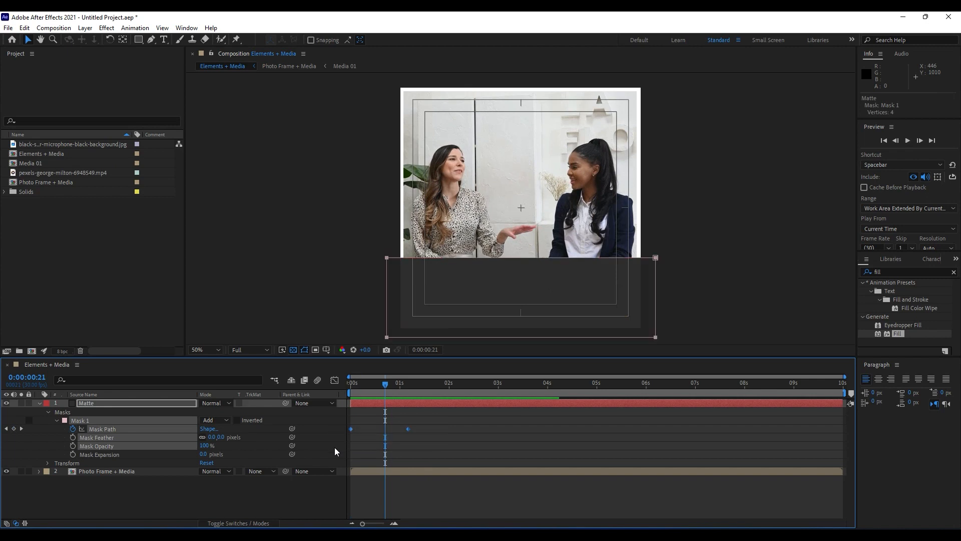
key(F9)
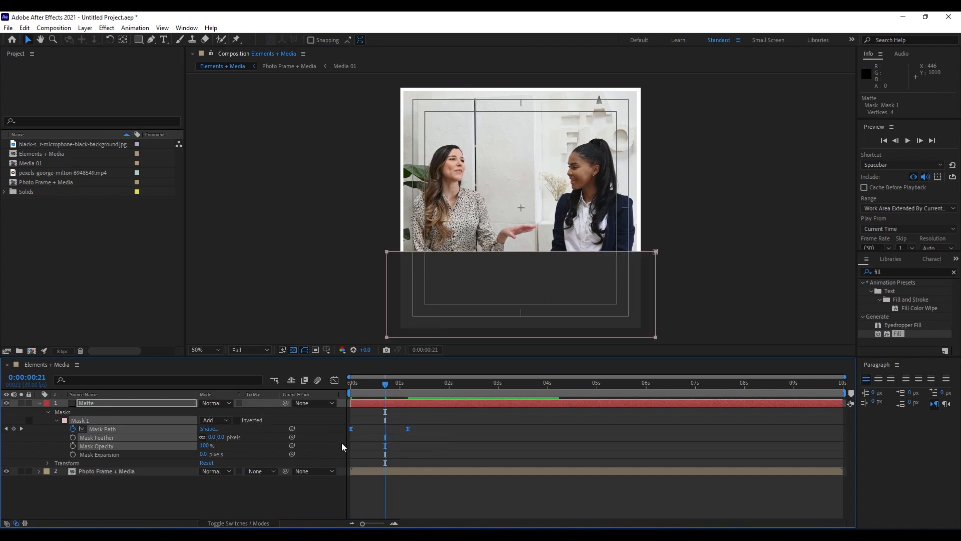
Reshape the Mask Path speed graph into a sharp central peak by extending the keyframe handles inward, preview it, and close the Graph Editor.
click(334, 381)
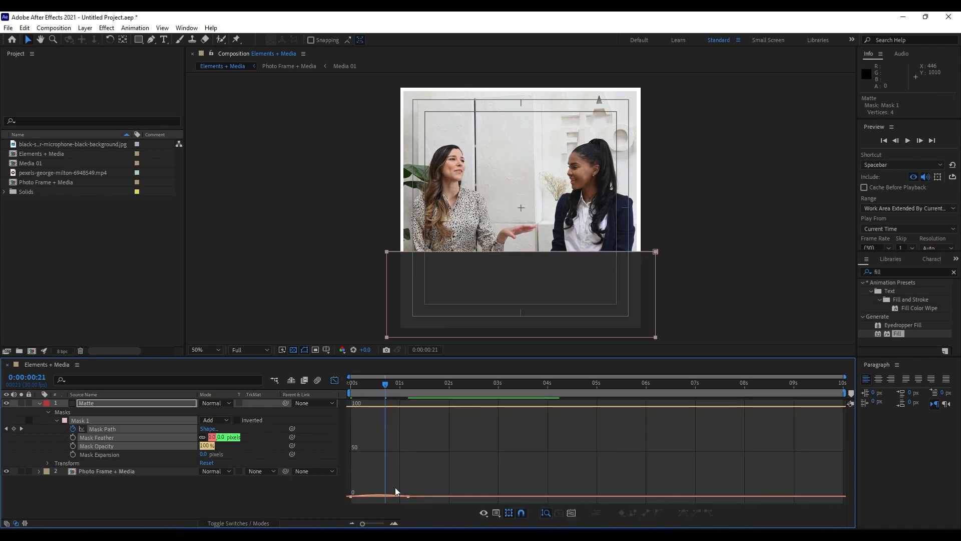
drag(365, 523, 377, 523)
right_click(373, 428)
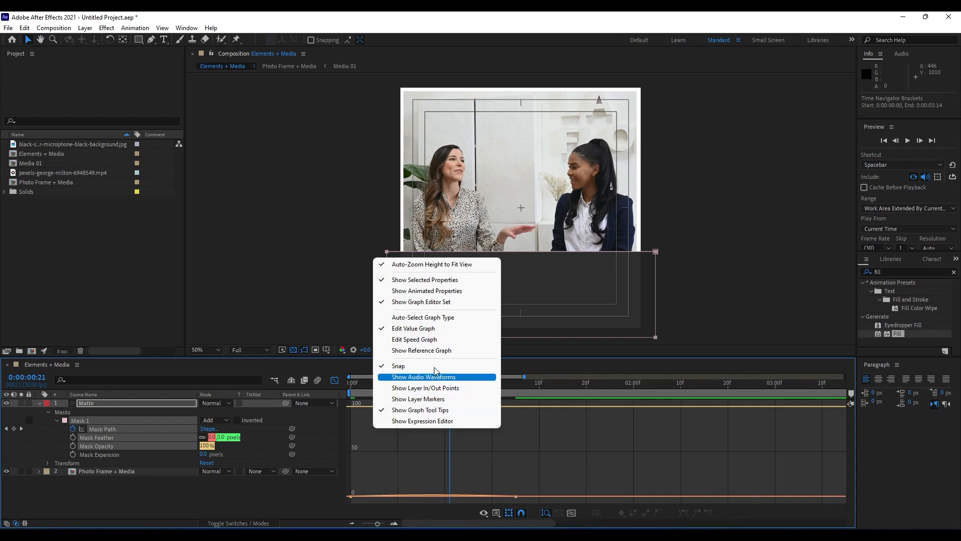
click(437, 340)
click(505, 476)
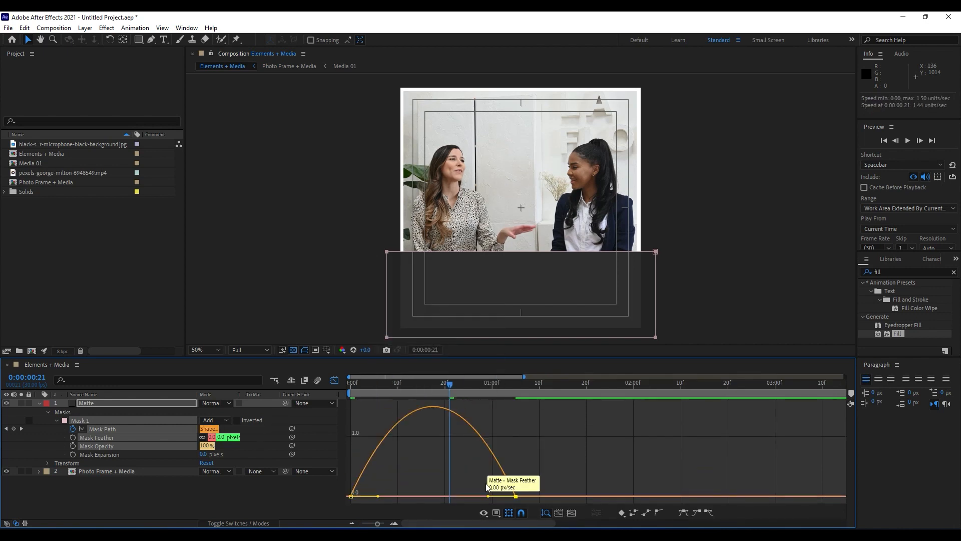
drag(488, 496, 430, 498)
key(space)
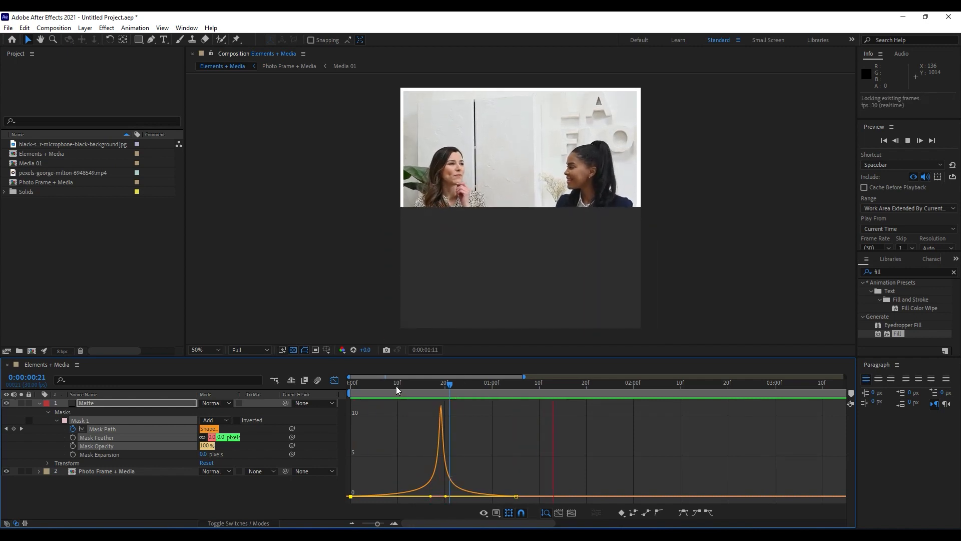
click(398, 383)
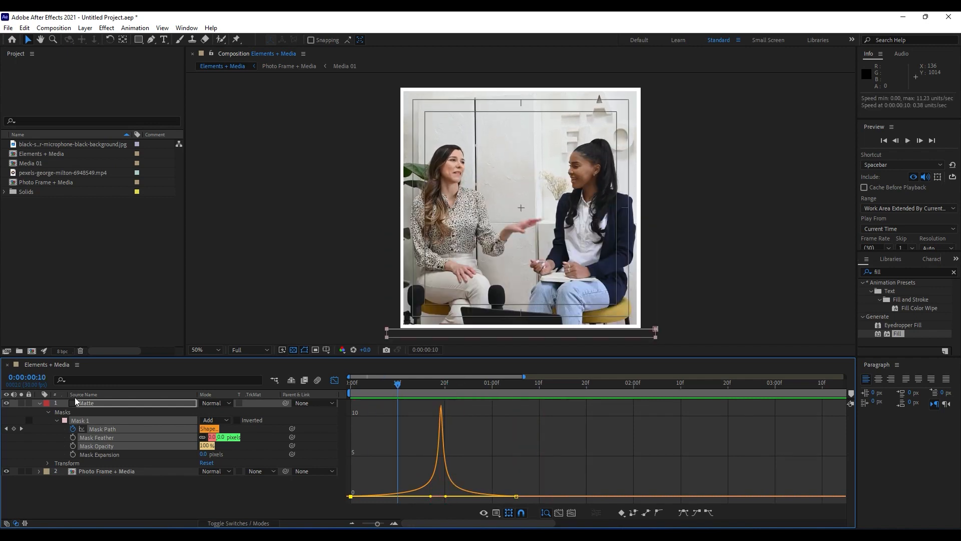
click(39, 403)
click(334, 381)
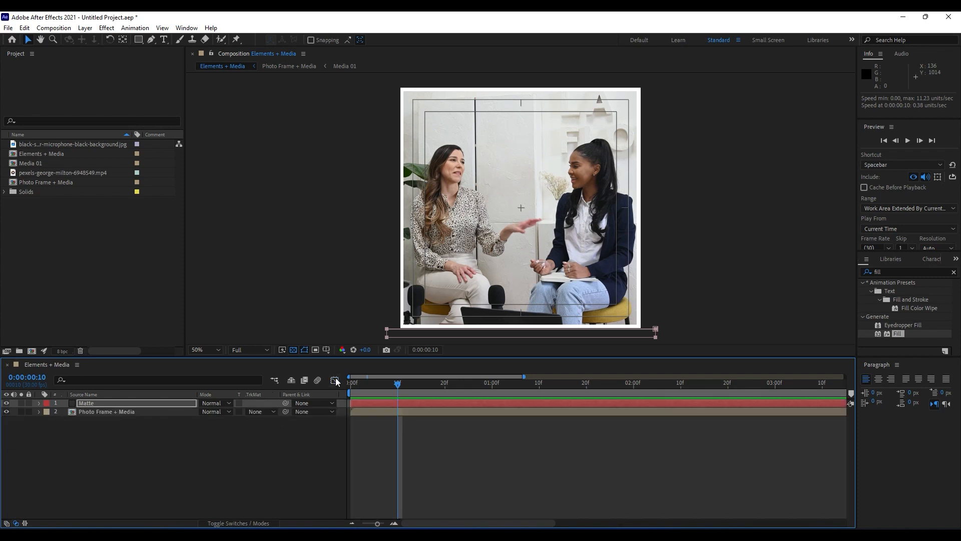
Set the Photo Frame + Media layer's track matte to Alpha Matte "Matte" and check the reveal near the start.
click(112, 415)
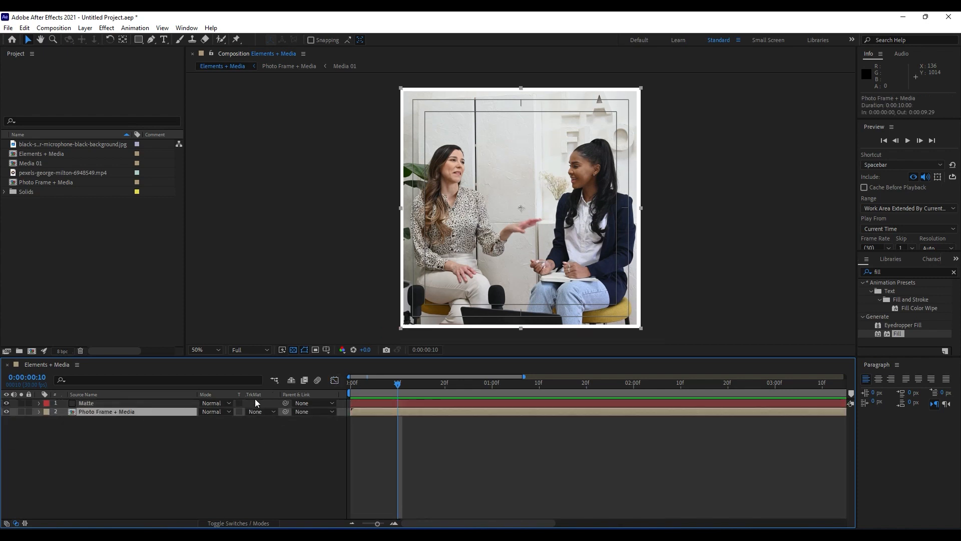
click(259, 412)
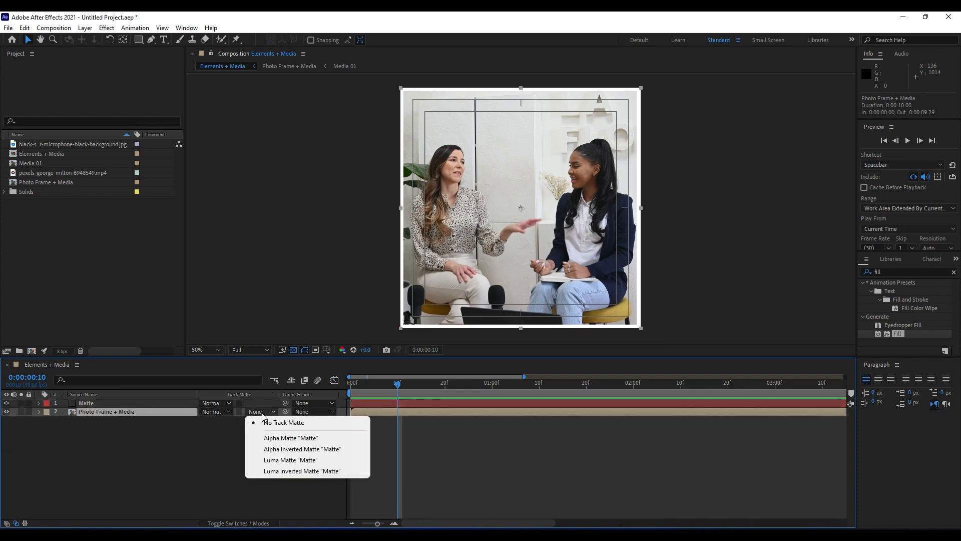
click(278, 439)
drag(386, 386, 364, 399)
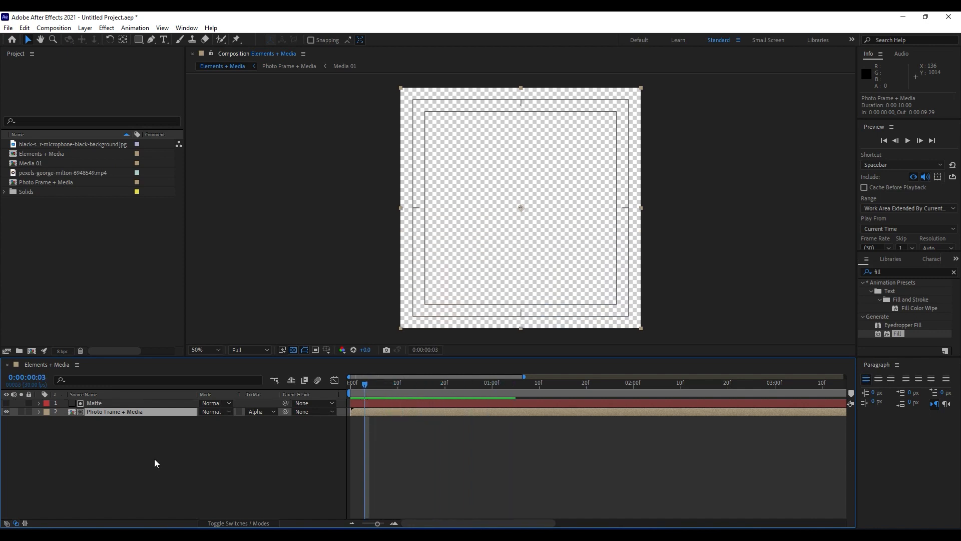
click(116, 430)
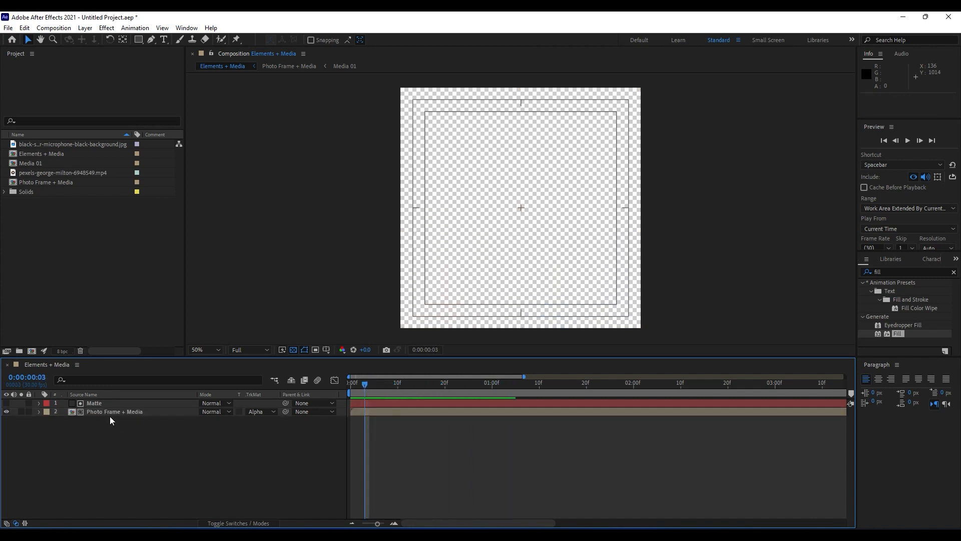
Duplicate the Photo Frame + Media and Matte layers, placing the Matte copy at the top of the layer stack.
click(108, 412)
key(ctrl+d)
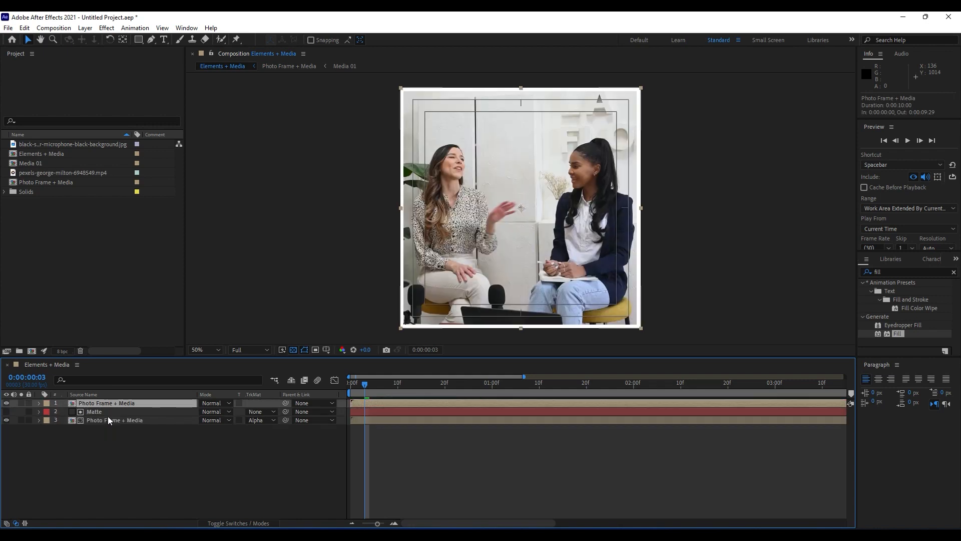
click(120, 460)
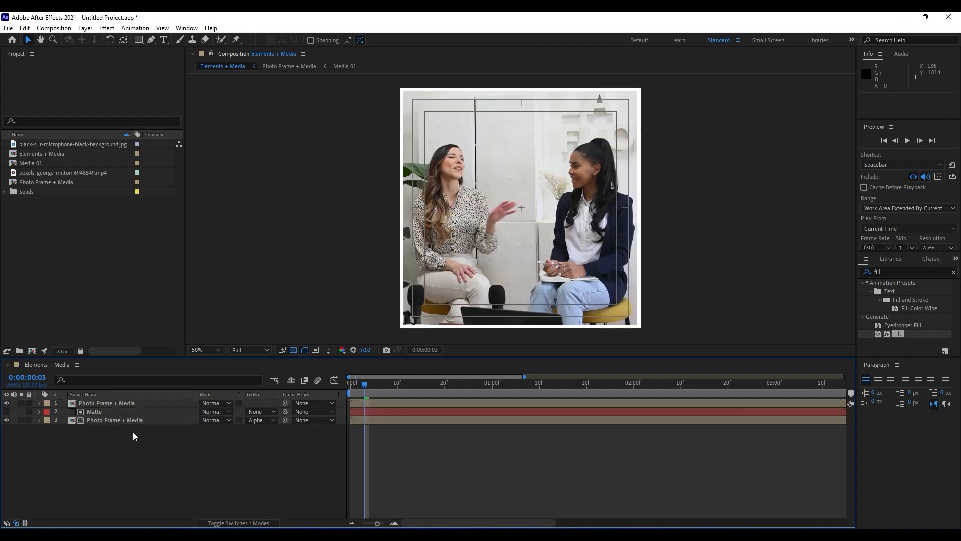
click(96, 414)
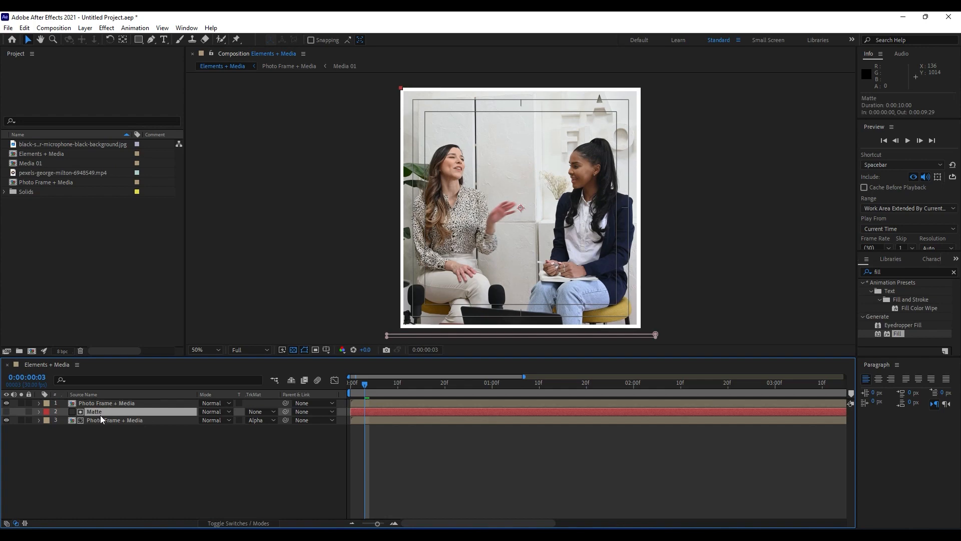
key(ctrl+d)
drag(94, 412, 111, 399)
Set the upper Photo Frame + Media copy to No Track Matte and move the current time to 0:00:00:05.
click(260, 411)
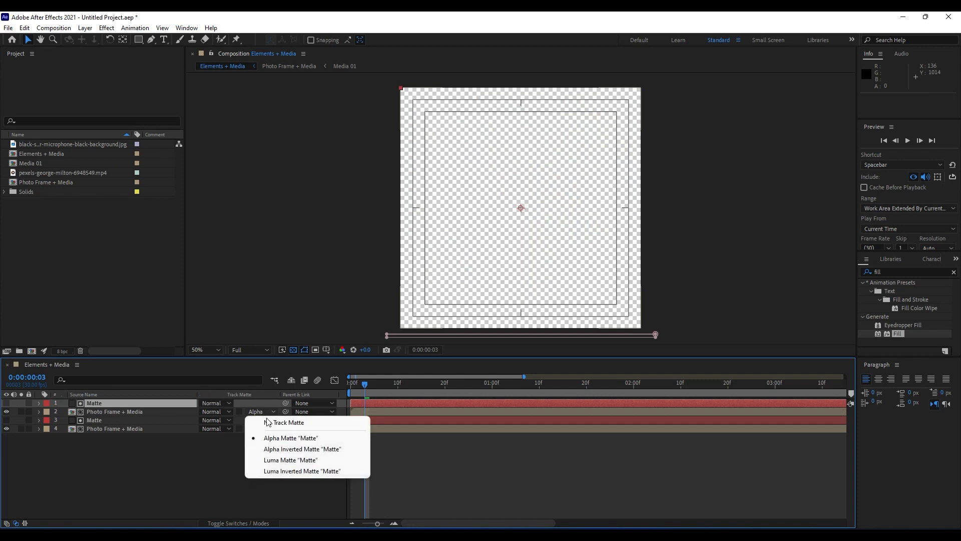
click(270, 422)
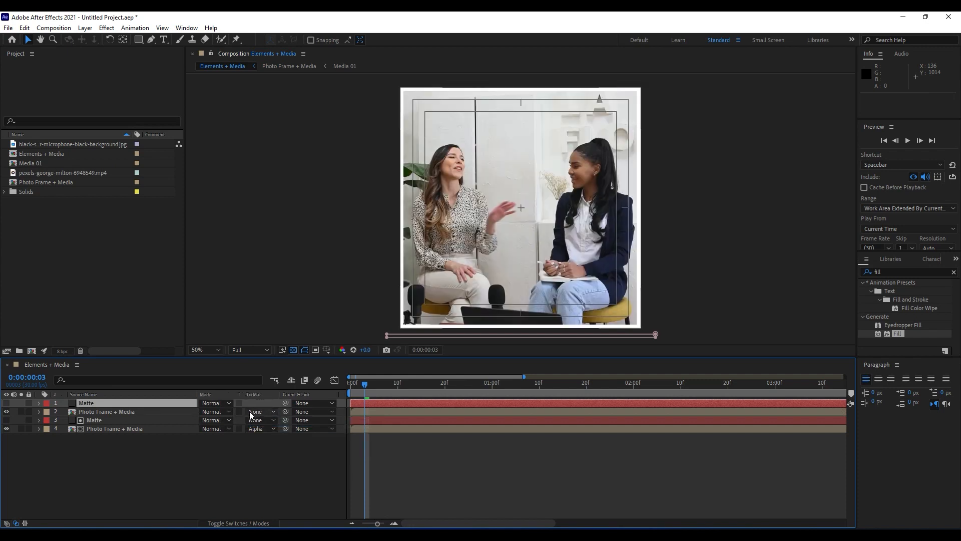
click(143, 412)
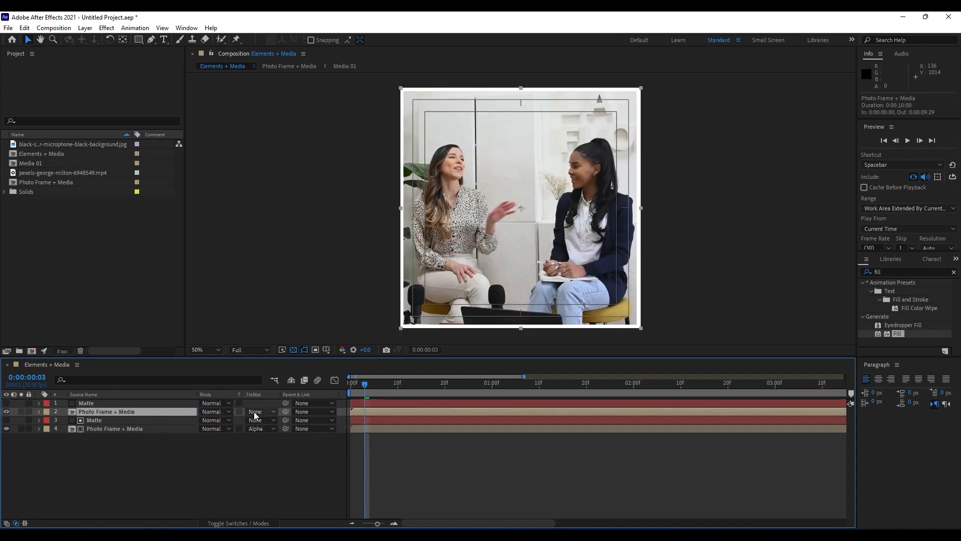
mouse_move(373, 388)
mouse_down()
mouse_move(432, 389)
mouse_move(367, 389)
mouse_move(376, 388)
mouse_up()
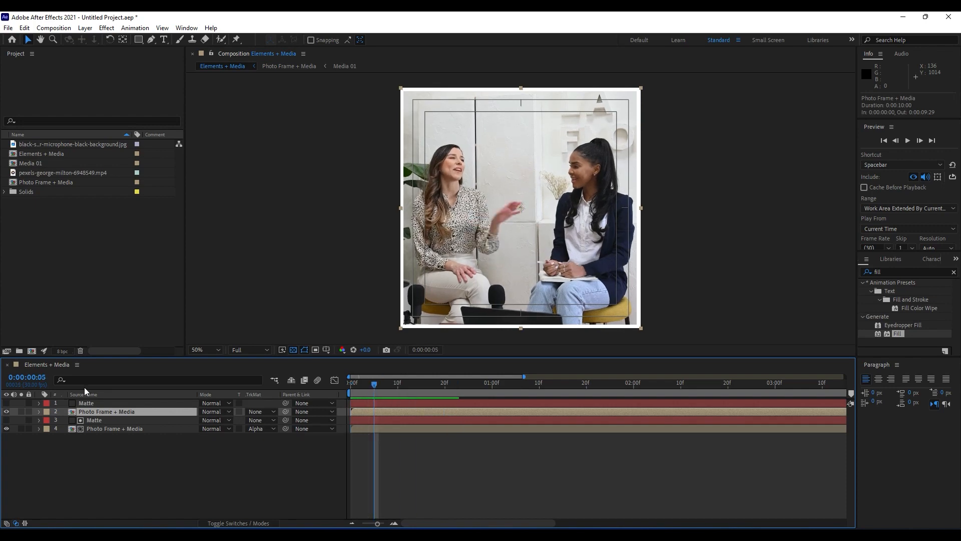
Delete Mask 1 from the topmost Matte layer.
click(94, 405)
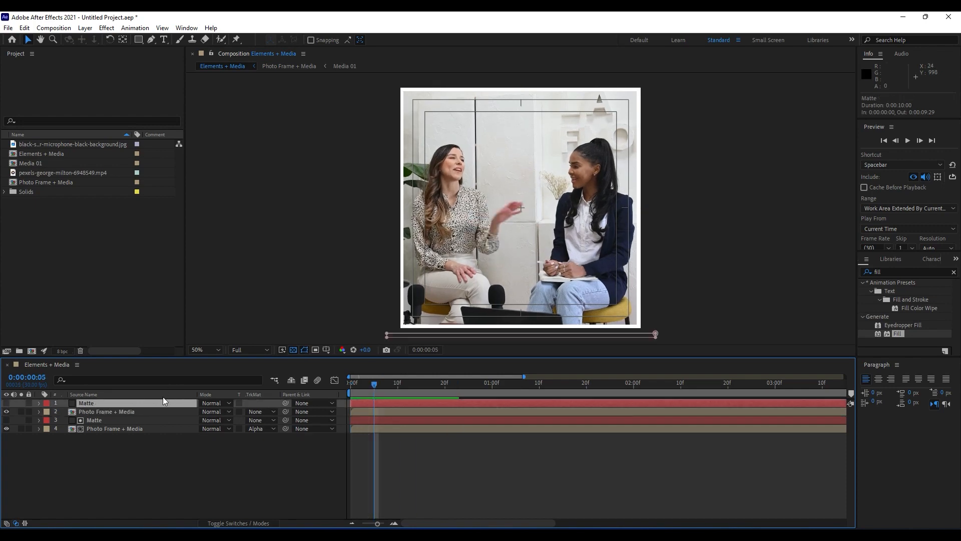
key(m)
click(84, 413)
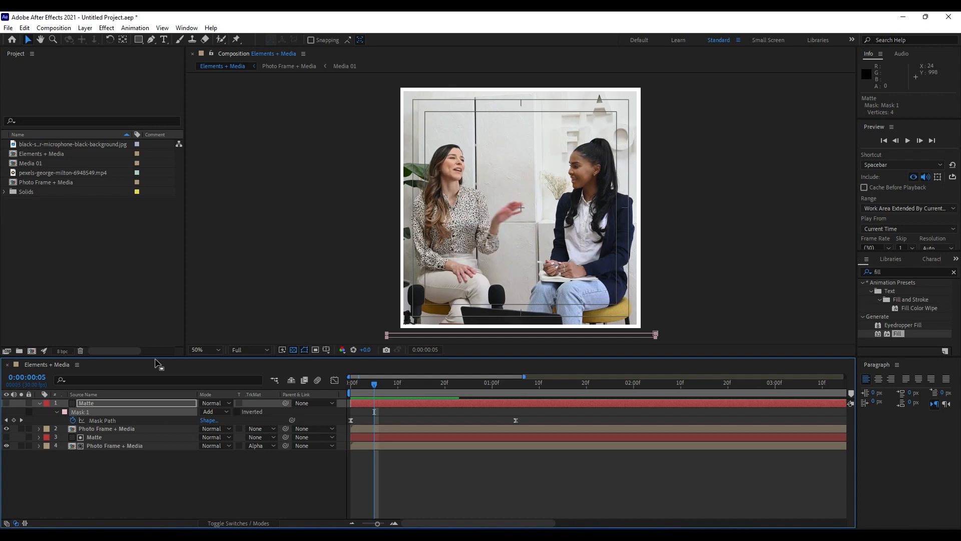
key(m)
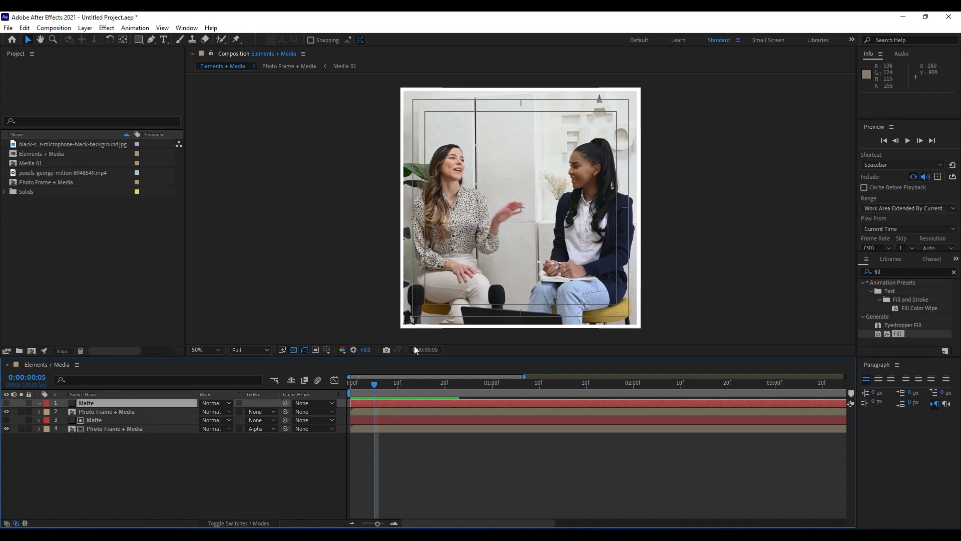
click(326, 349)
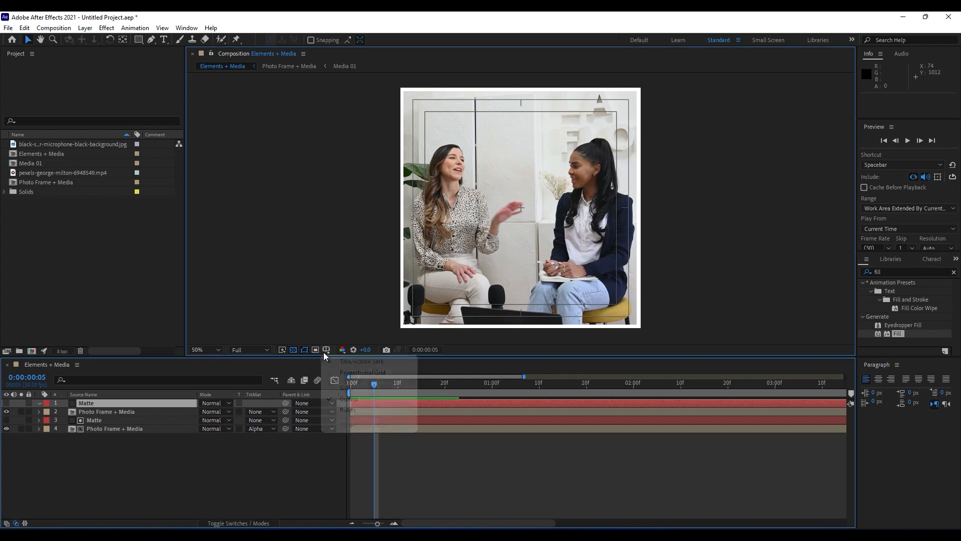
click(351, 360)
click(327, 350)
click(350, 361)
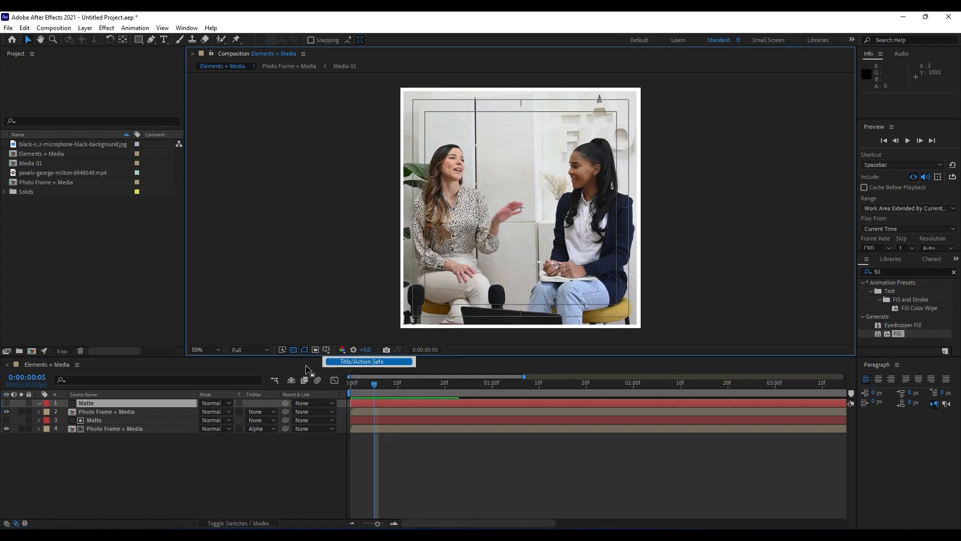
Draw a rectangular mask over the upper half of the topmost Matte layer, from about -36, -36 to about 1012, 516 px.
click(82, 403)
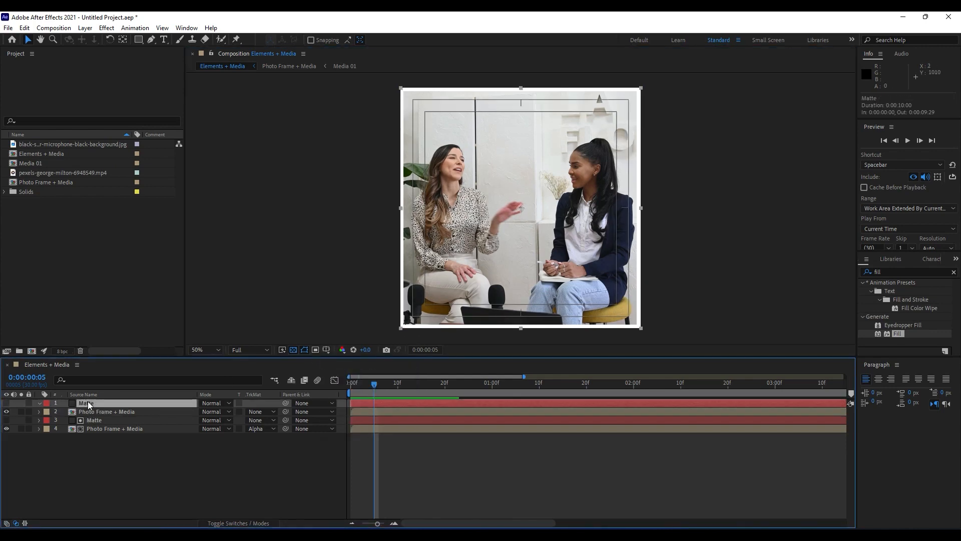
click(138, 41)
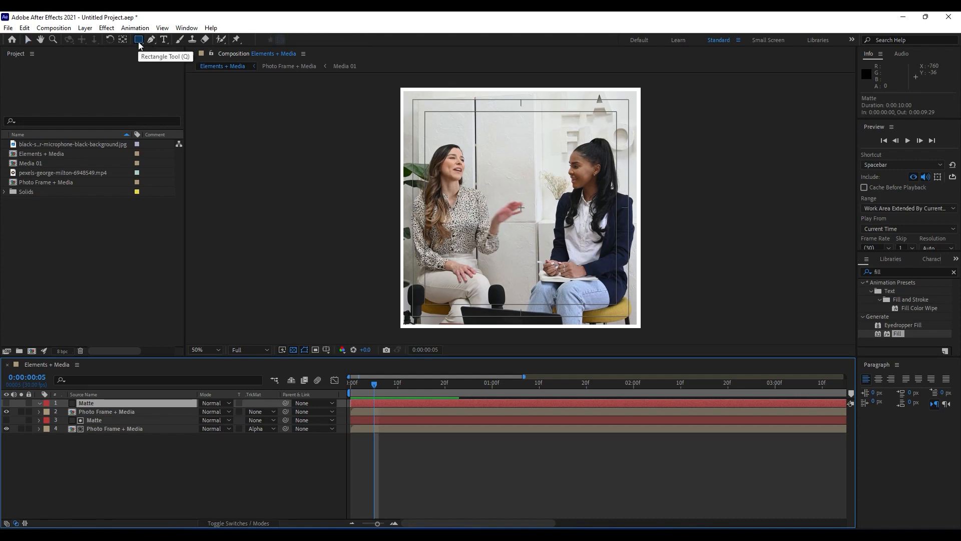
key(comma)
key(period)
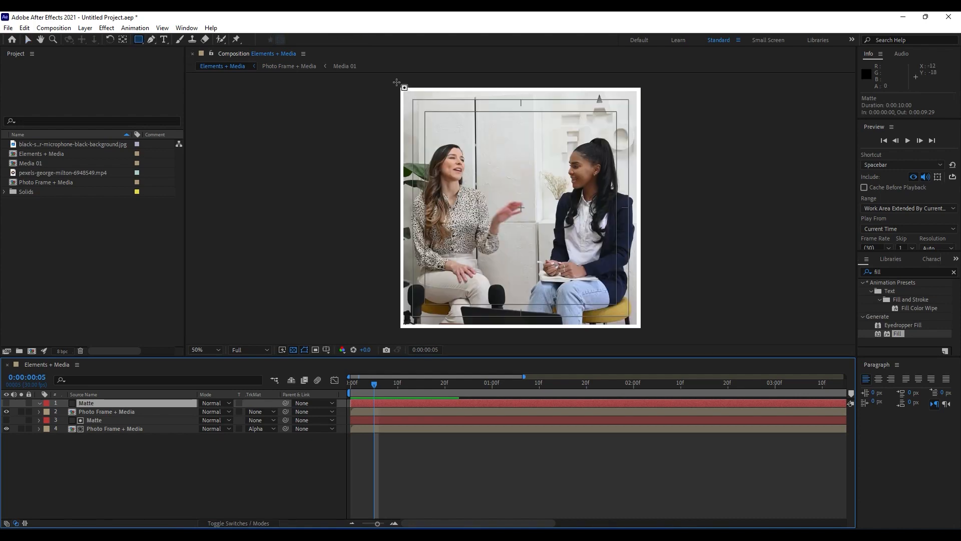
drag(391, 78, 653, 217)
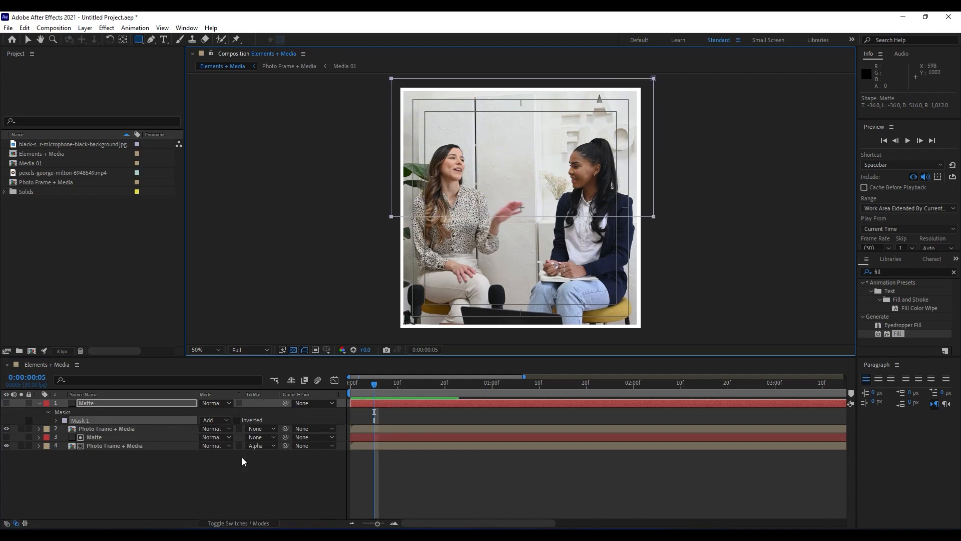
Enable Mask Path keyframing on the topmost Matte layer at 0:00:01:05, matching the lower Matte's ending keyframe.
click(109, 438)
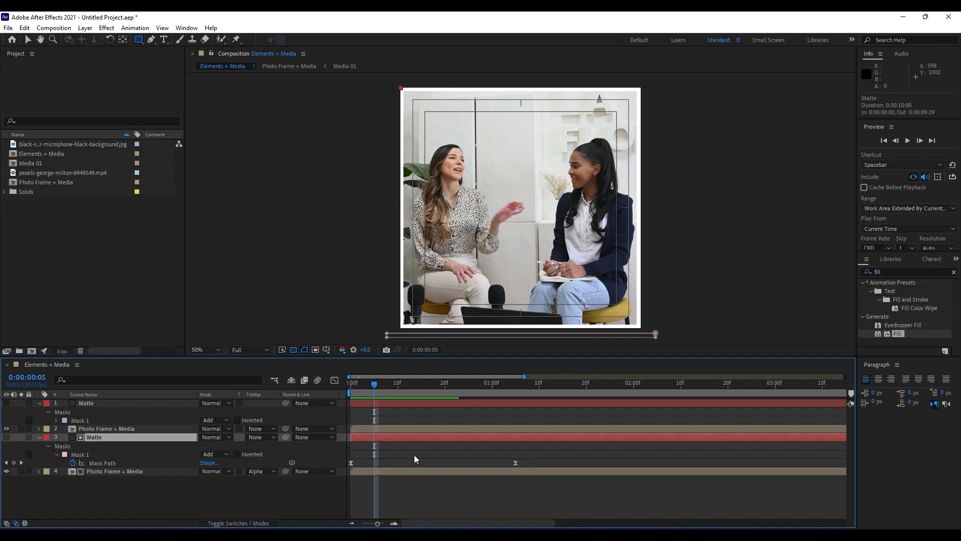
drag(425, 385, 515, 390)
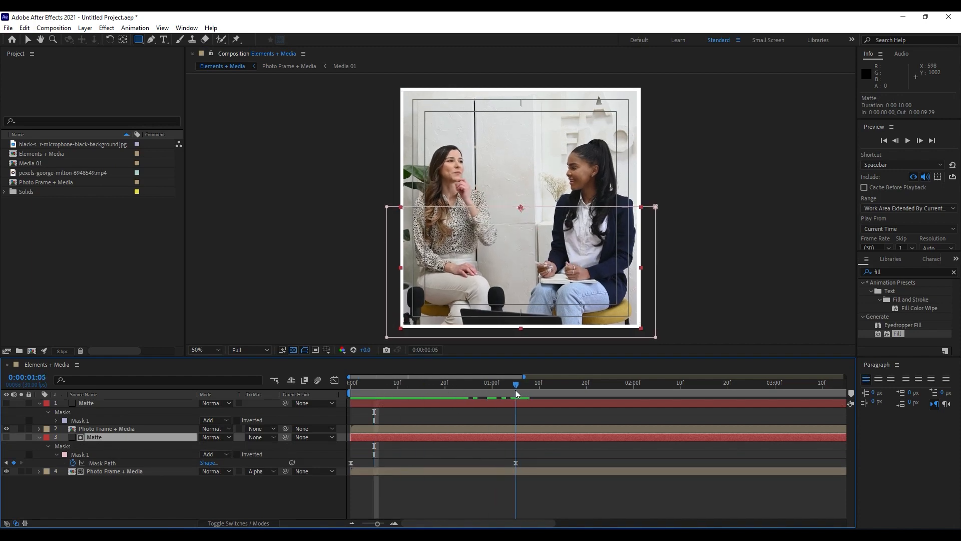
click(85, 403)
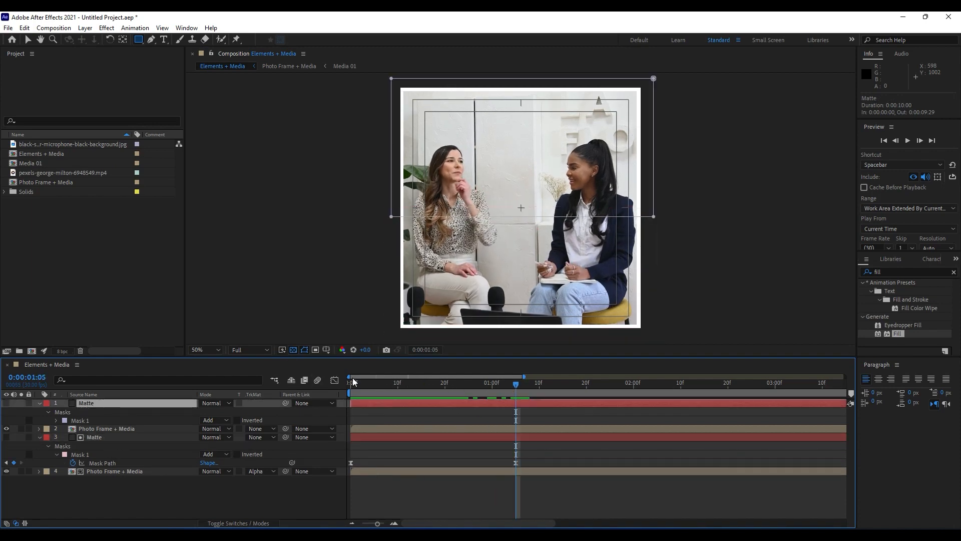
click(48, 413)
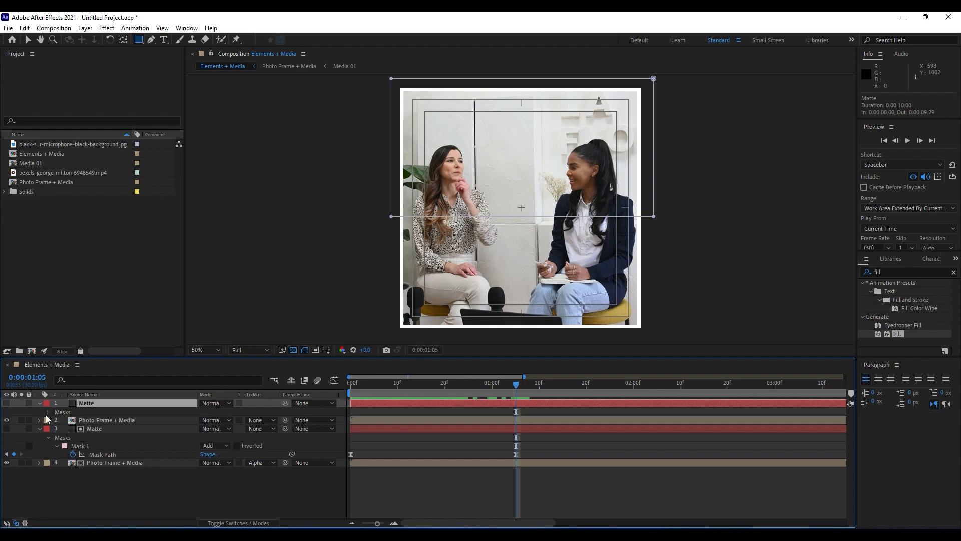
click(48, 414)
click(56, 421)
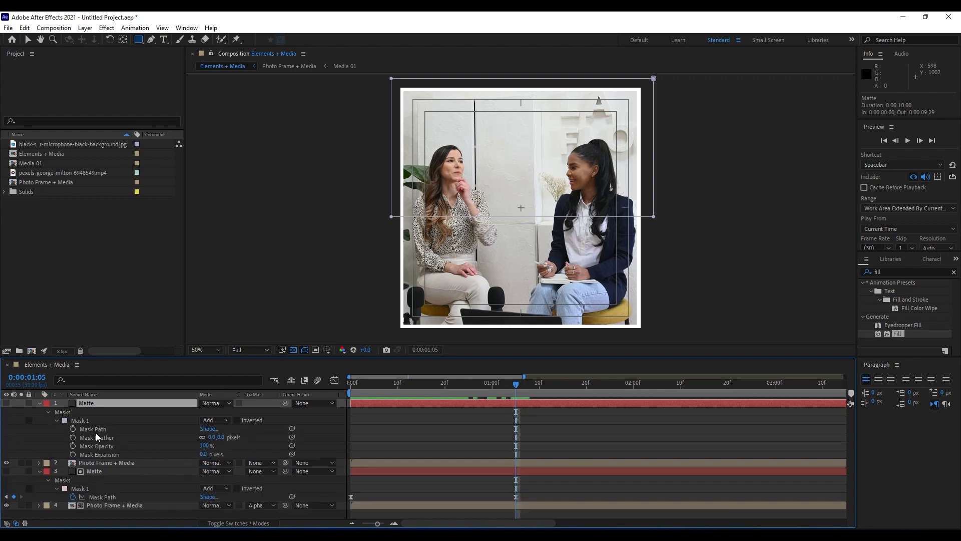
click(73, 429)
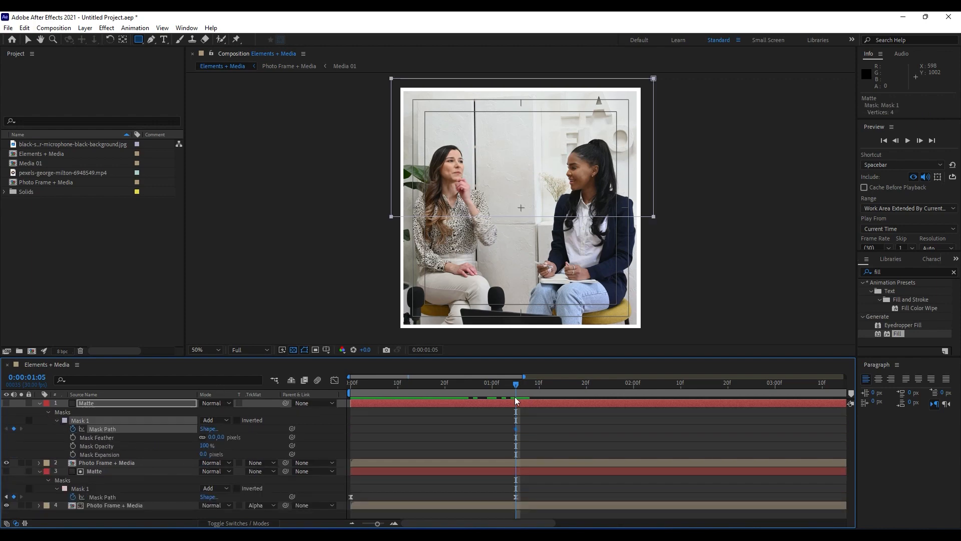
At 0:00:00:00, collapse the topmost Matte's mask by raising its lower edge onto its upper edge above the frame.
drag(516, 388, 351, 392)
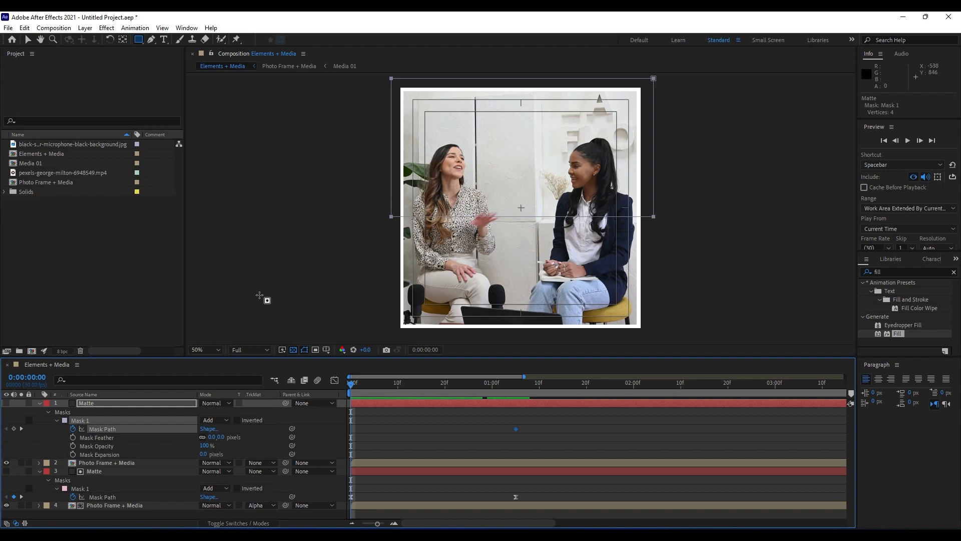
key(v)
click(524, 221)
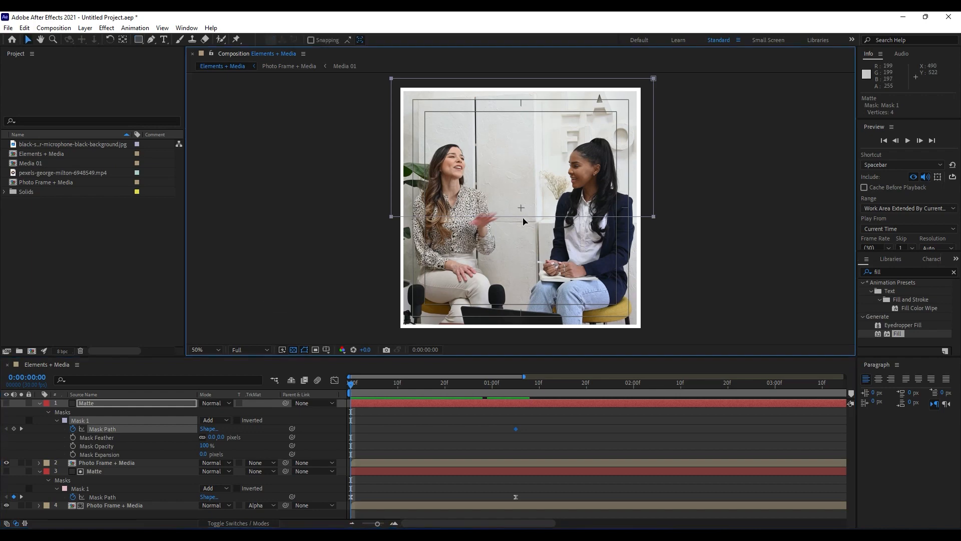
click(521, 217)
drag(521, 218, 523, 82)
Set the upper Photo Frame + Media layer's track matte to Alpha Matte "Matte" and preview the split reveal.
click(259, 462)
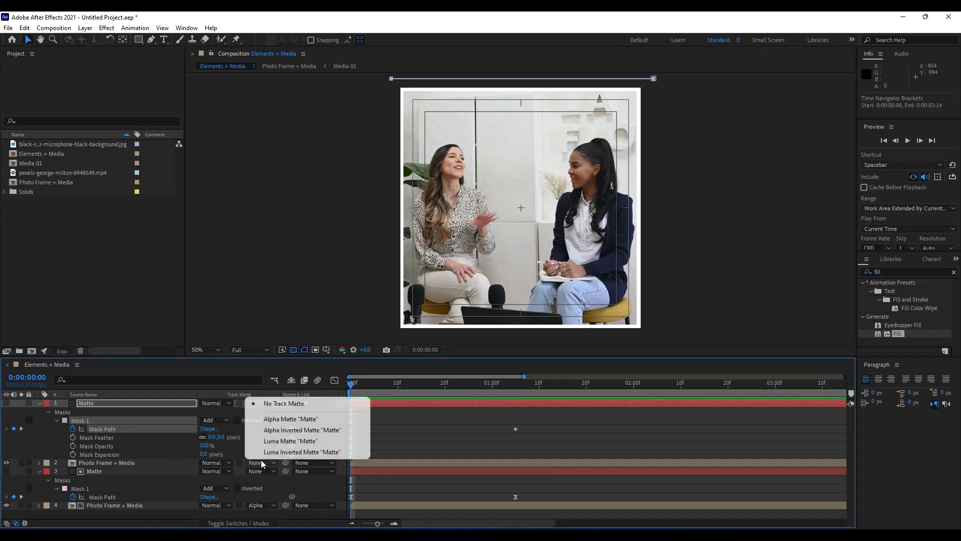
click(283, 420)
key(space)
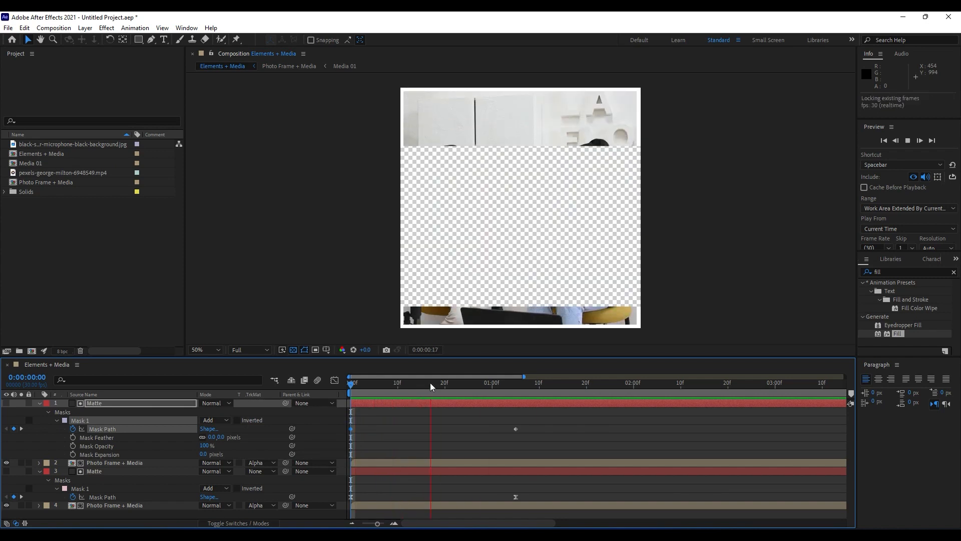
key(space)
drag(432, 384, 384, 385)
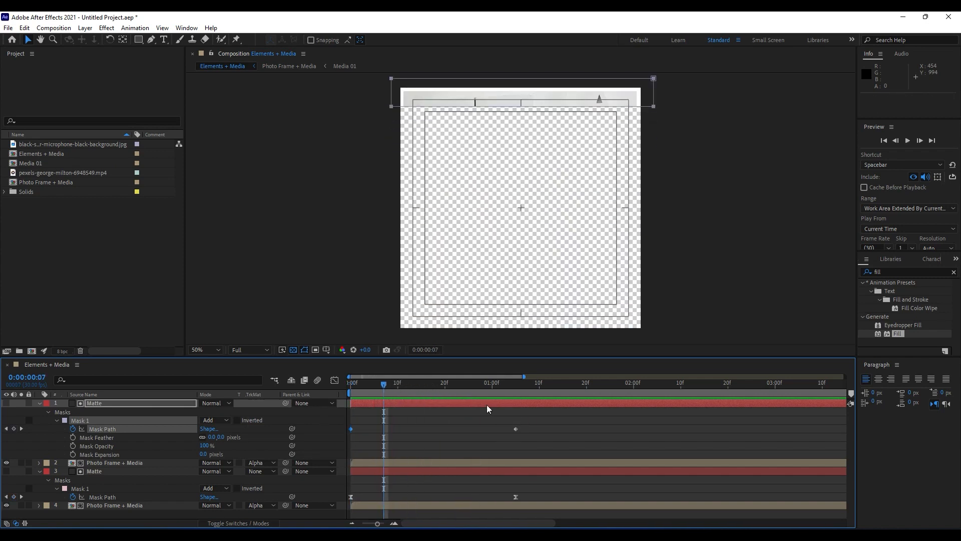
Apply Easy Ease to the topmost Matte's Mask Path keyframes, shape their speed graph into a sharp central peak, and preview the motion.
drag(544, 418, 338, 446)
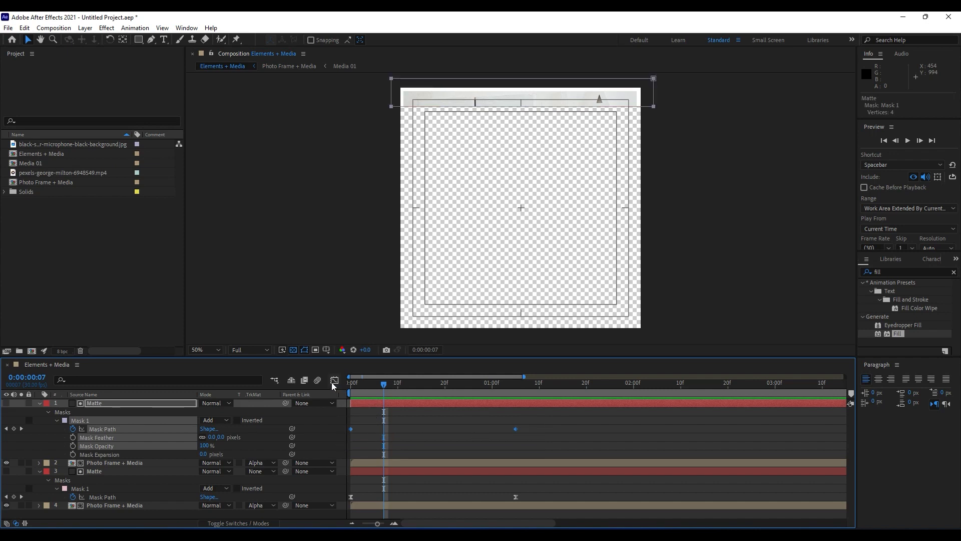
key(F9)
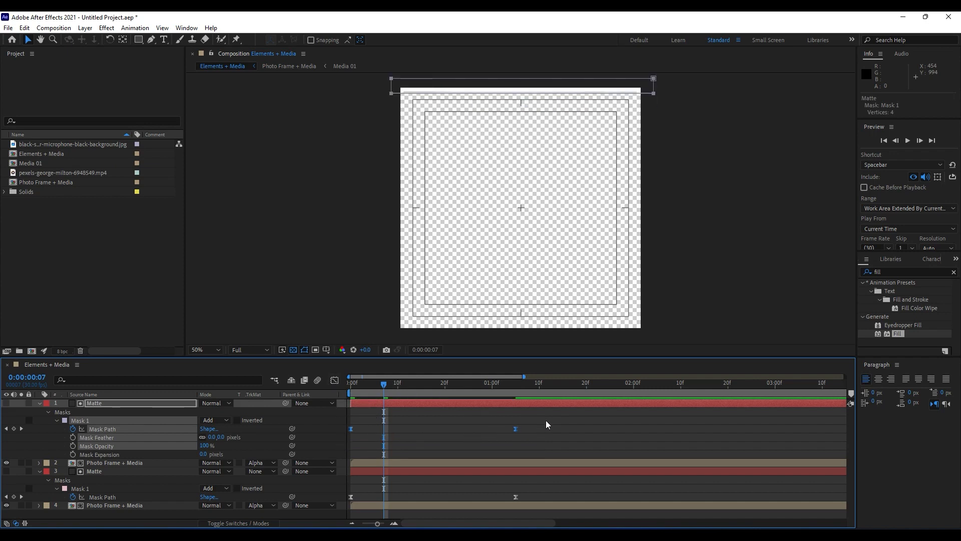
click(335, 380)
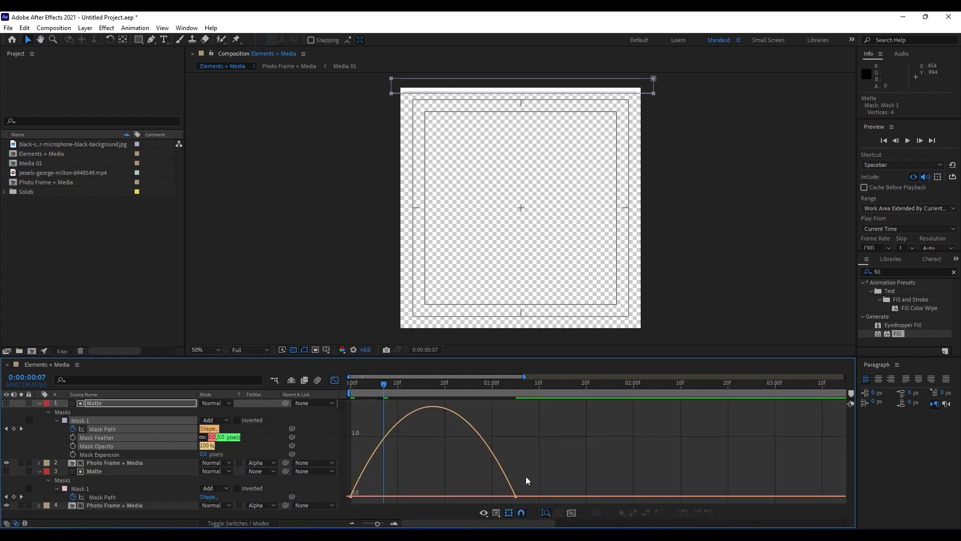
click(516, 496)
drag(489, 498, 425, 497)
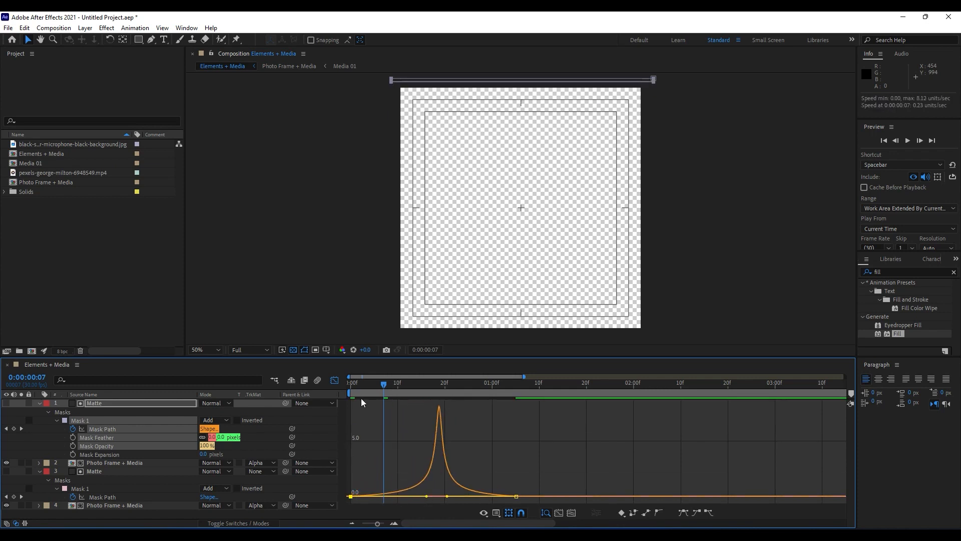
click(335, 380)
key(space)
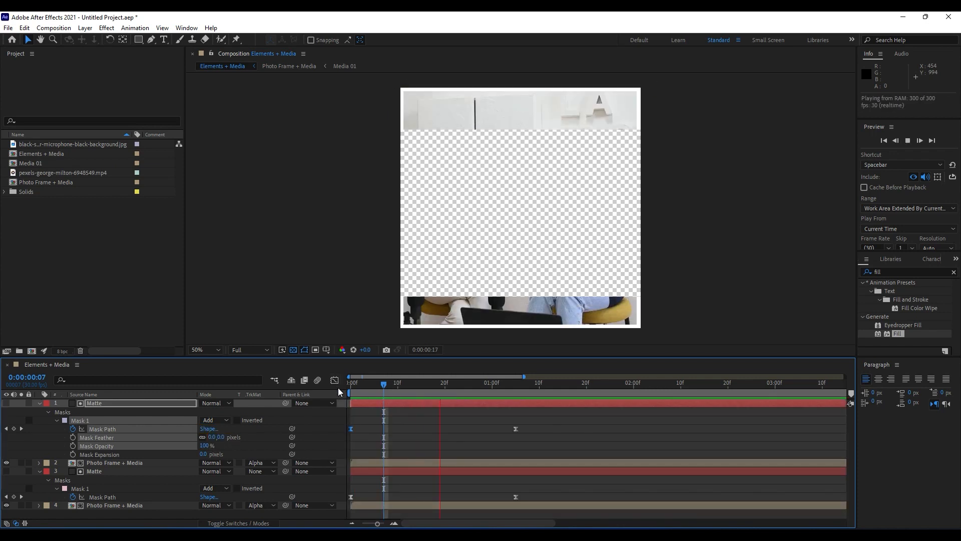
key(space)
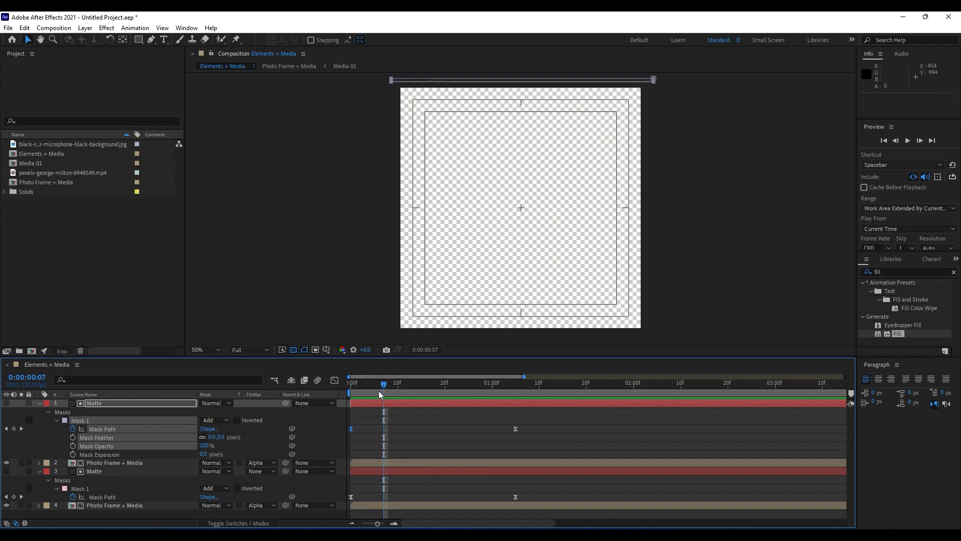
key(space)
key(space)
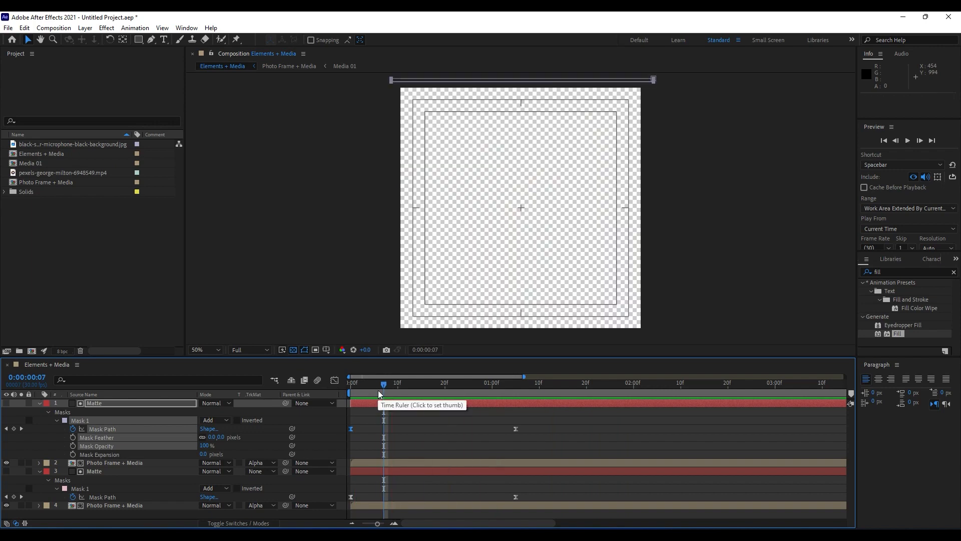
Move the ending Mask Path keyframes of both Matte layers to about 0:00:01:21 and preview the timing.
drag(537, 425, 564, 500)
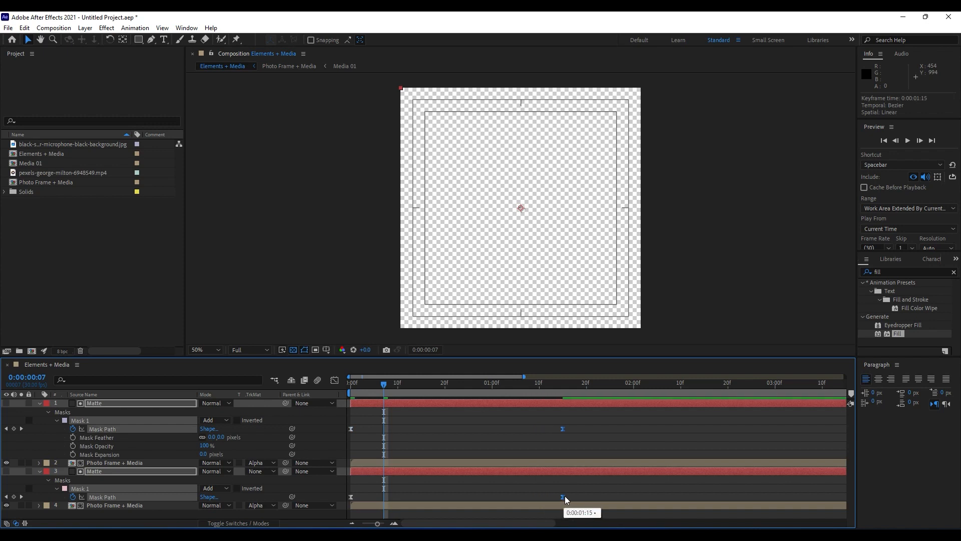
key(space)
key(space)
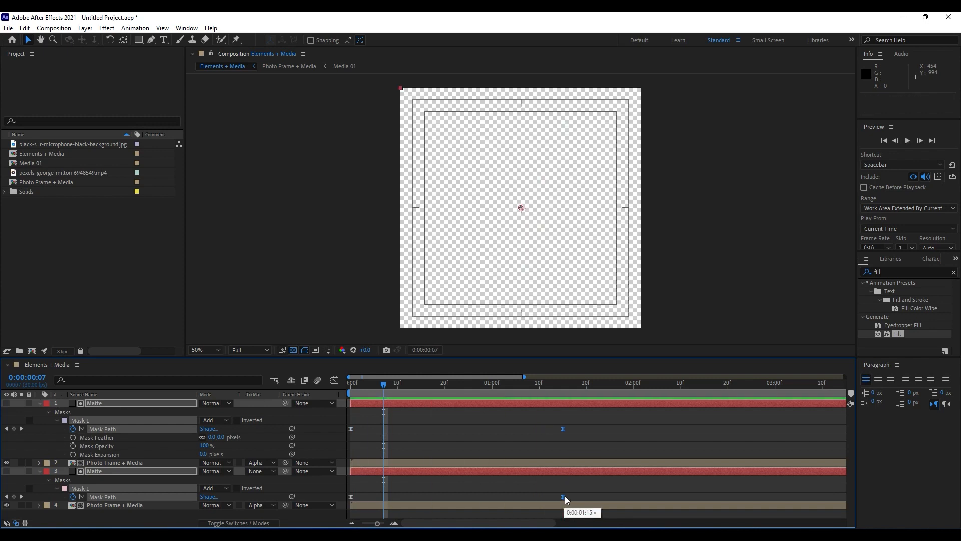
key(space)
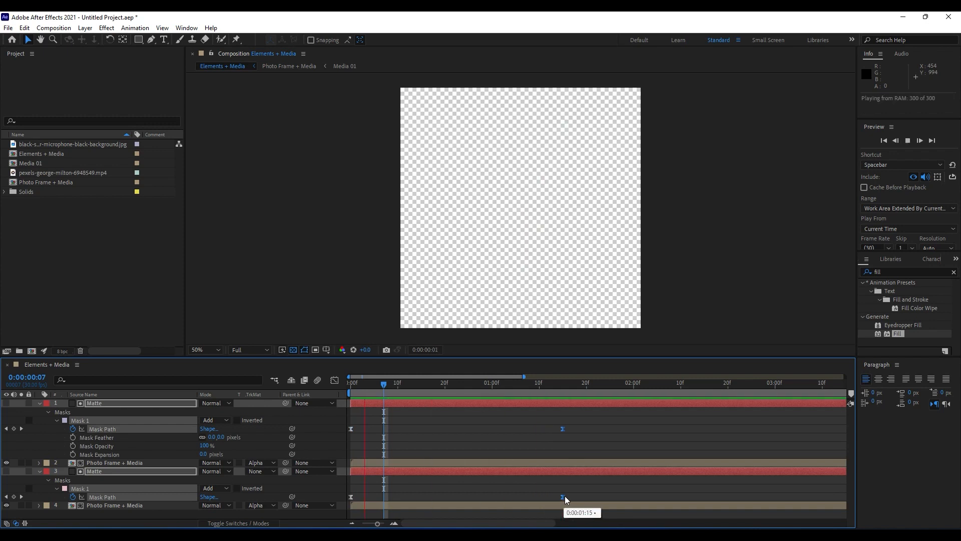
click(544, 385)
drag(564, 428, 591, 434)
key(space)
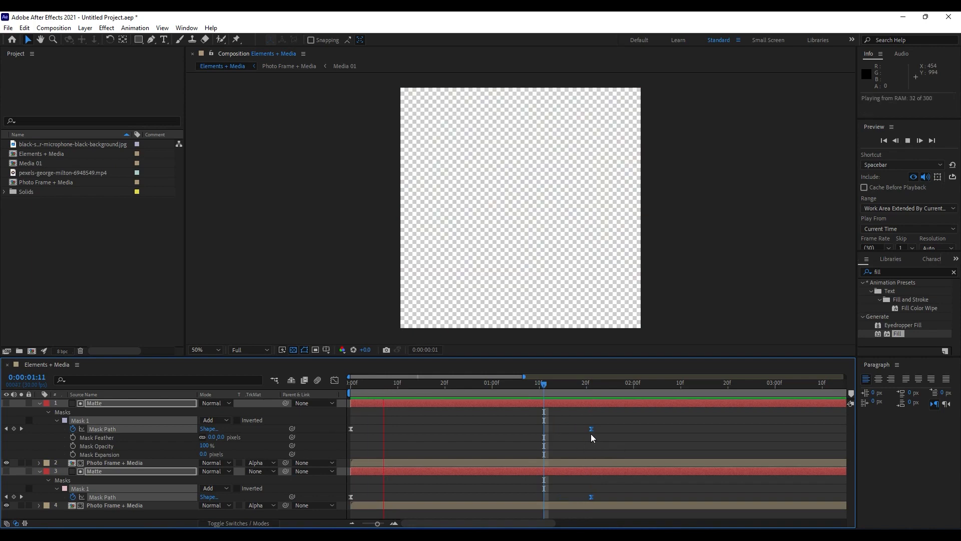
key(space)
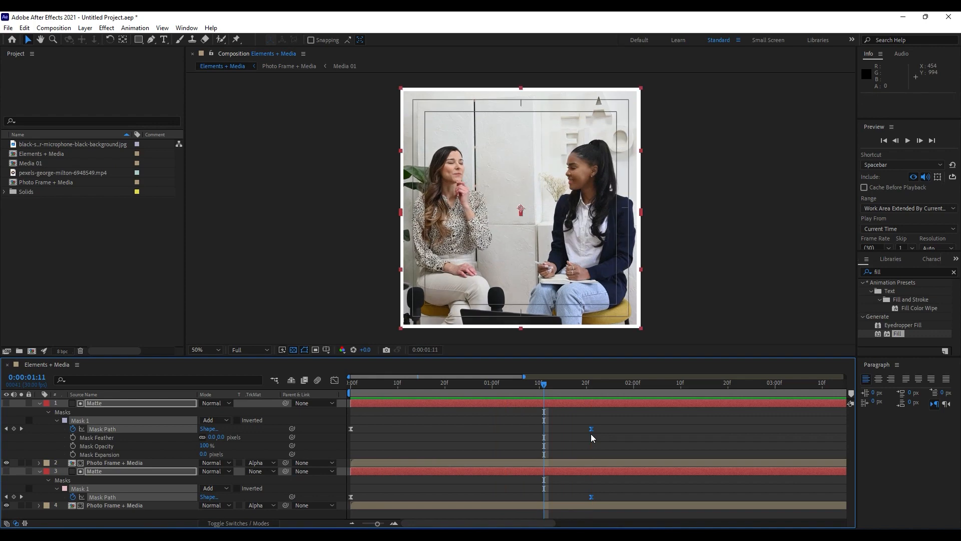
Collapse the layer properties and set the label colour of all four layers to Purple.
click(40, 404)
click(119, 446)
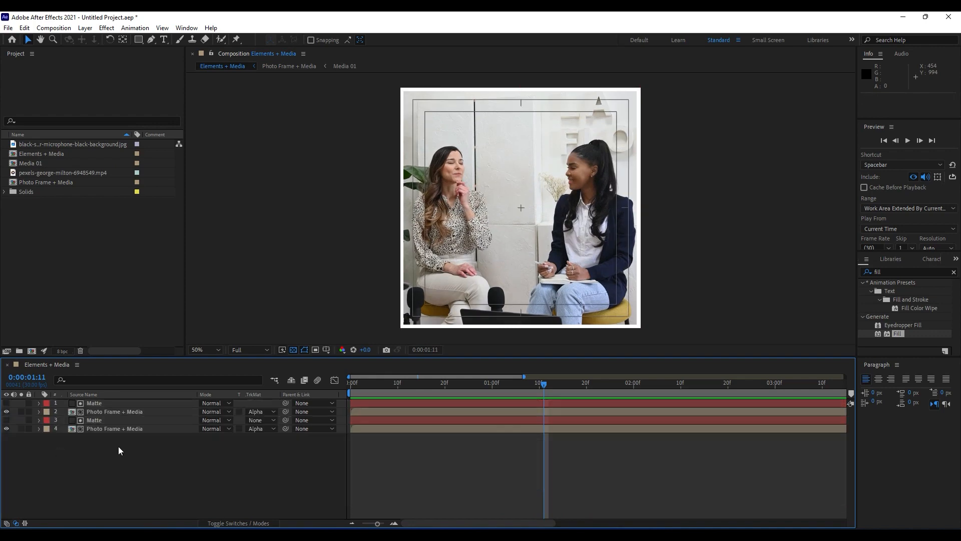
key(ctrl+a)
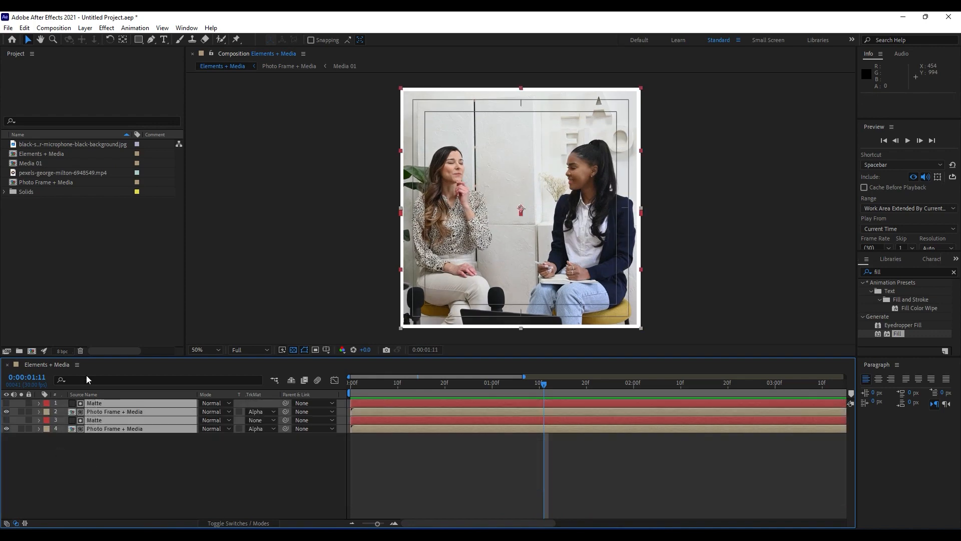
click(44, 431)
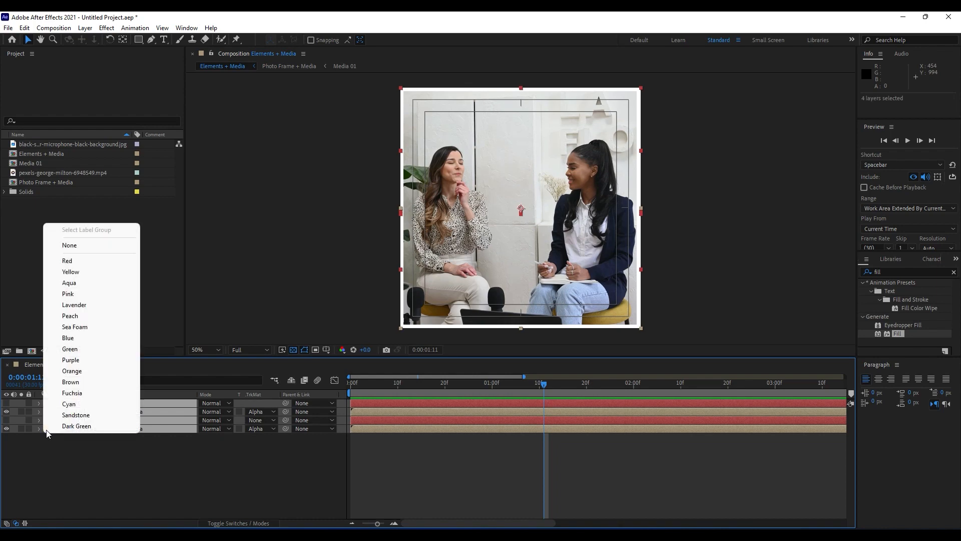
click(80, 360)
click(131, 489)
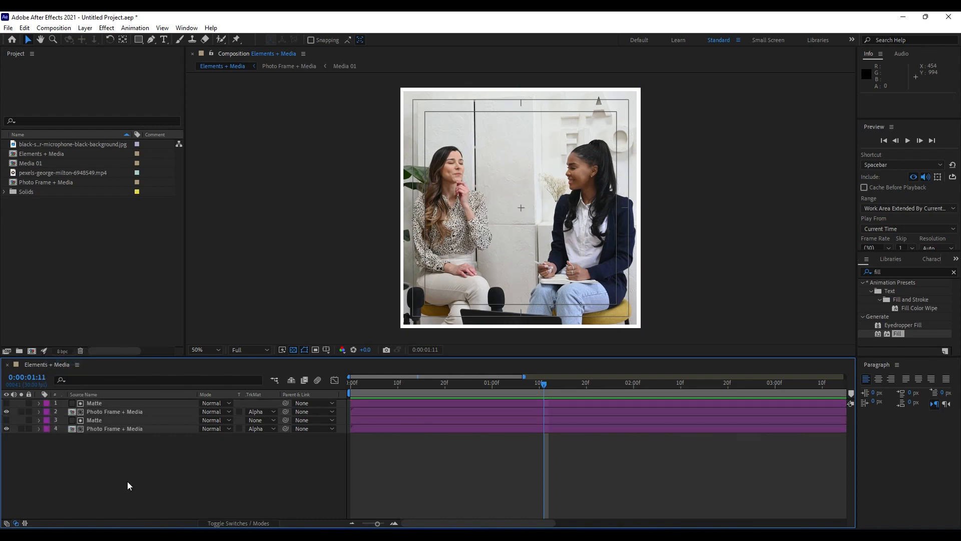
Duplicate the lower-half Matte and Photo Frame + Media layers and shift the upper copies to start at 0:00:00:01.
drag(356, 383, 493, 375)
click(98, 428)
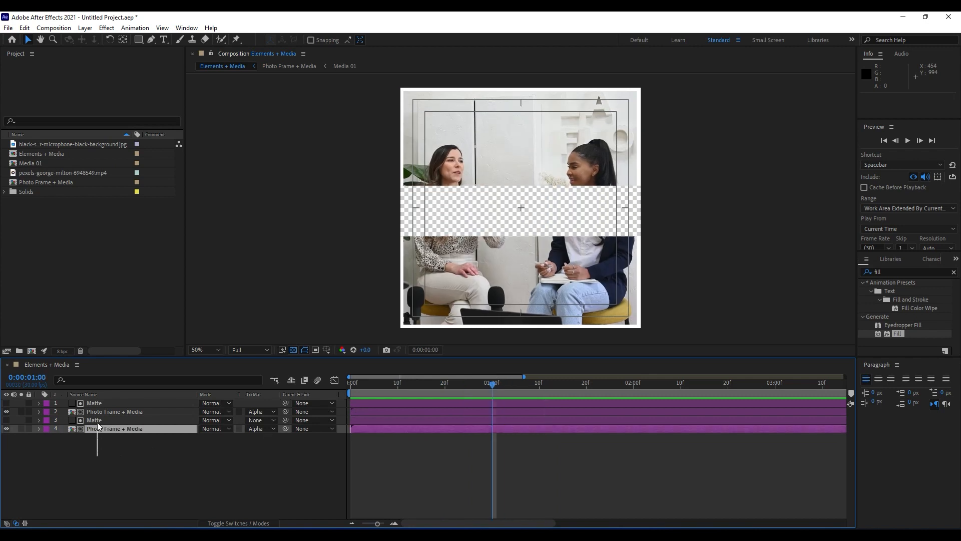
shift+click(98, 421)
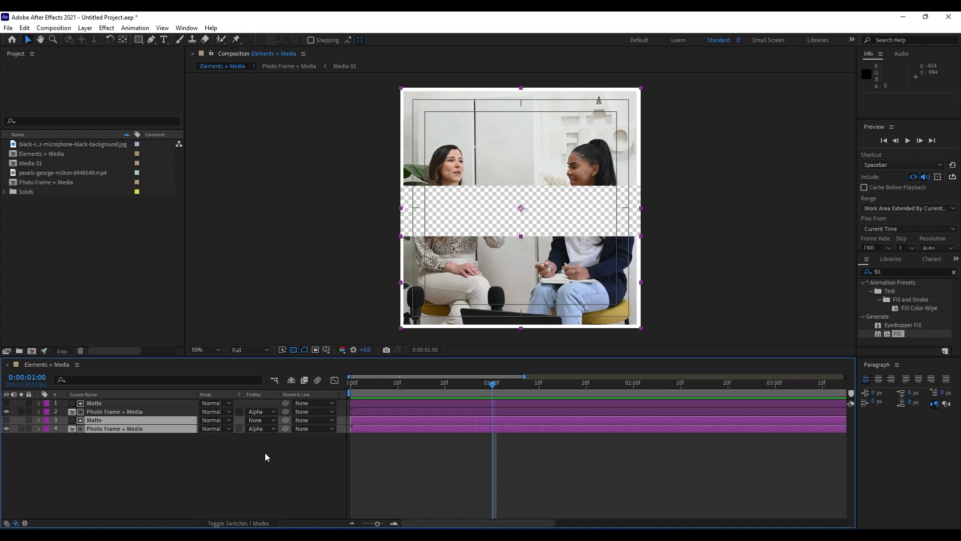
key(ctrl+d)
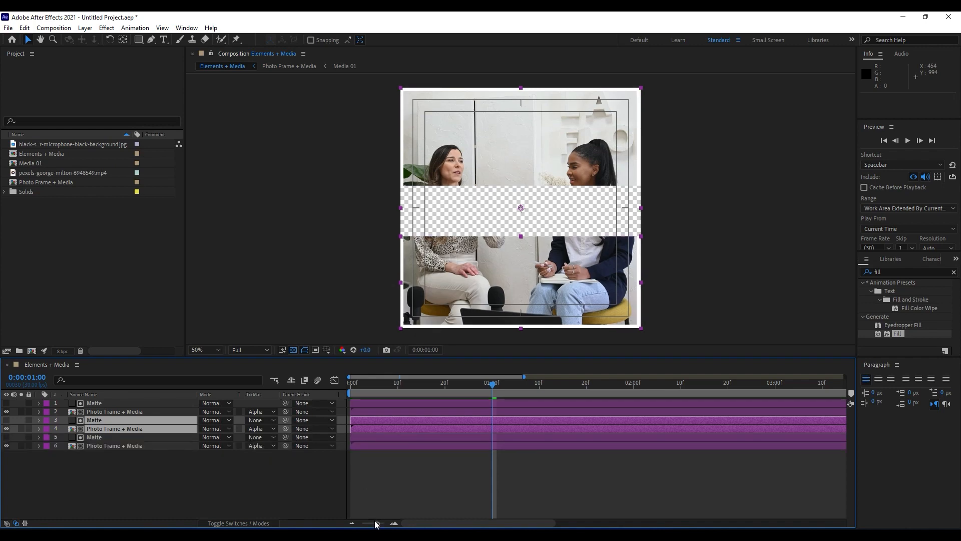
drag(376, 522, 383, 522)
drag(460, 523, 405, 520)
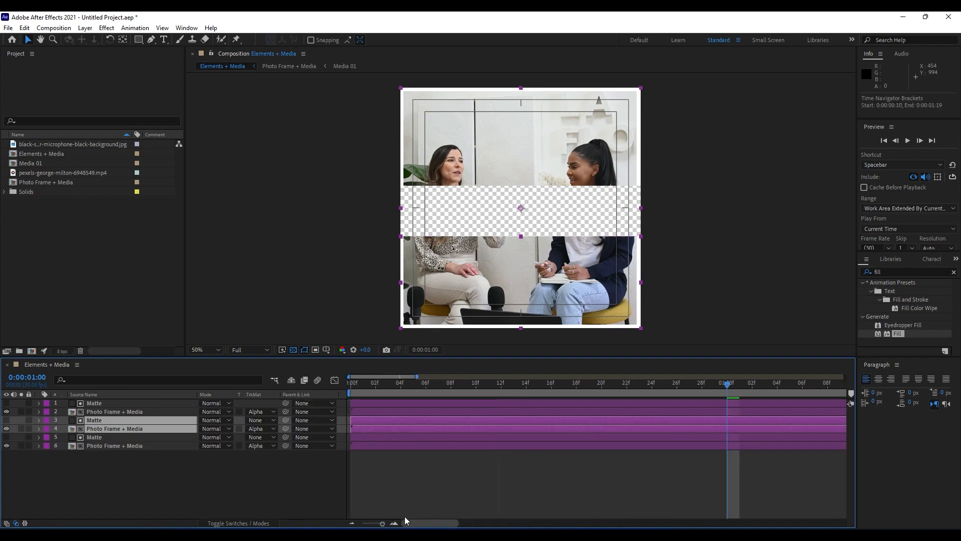
drag(363, 426, 373, 429)
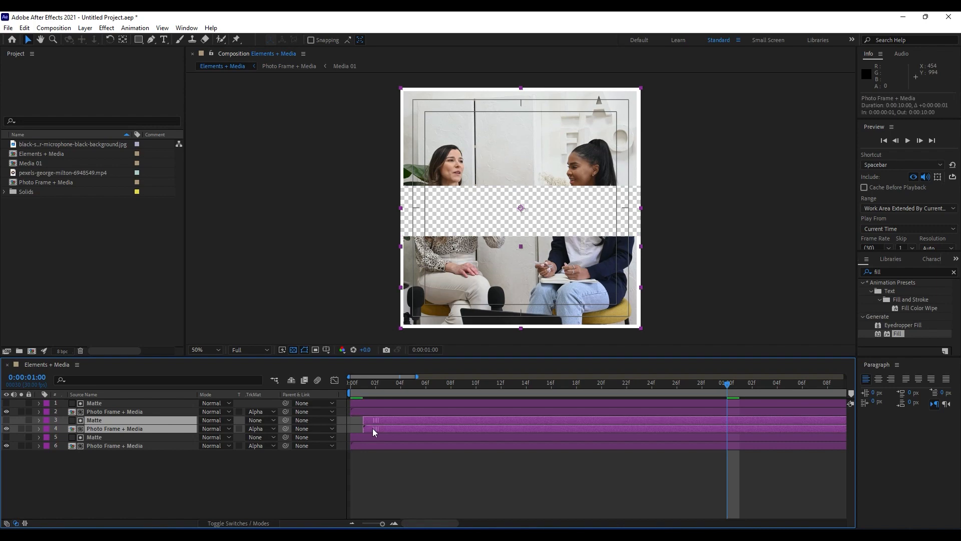
Duplicate the upper-half Matte and Photo Frame + Media layers, start the topmost pair one frame later, and move the current time to 0:00:00:15.
click(103, 412)
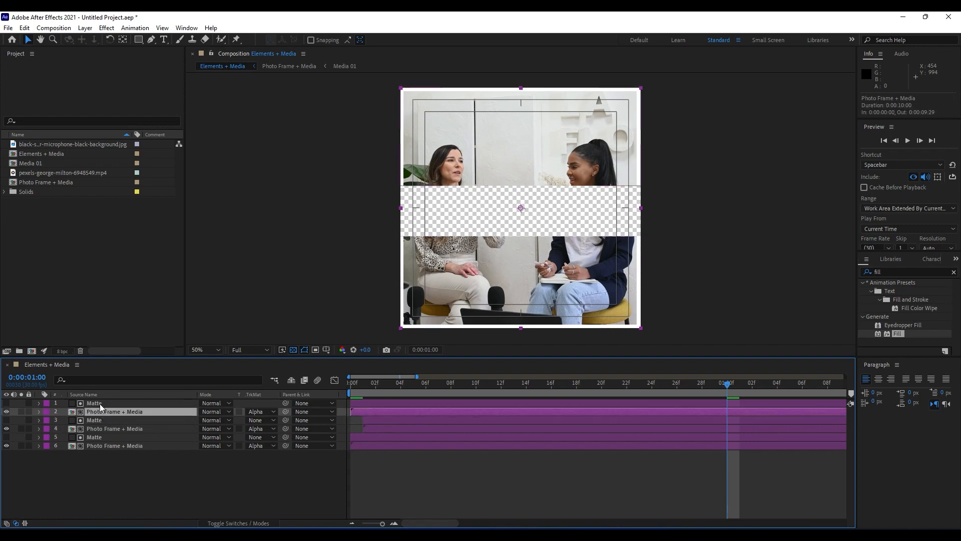
shift+click(100, 404)
key(ctrl+d)
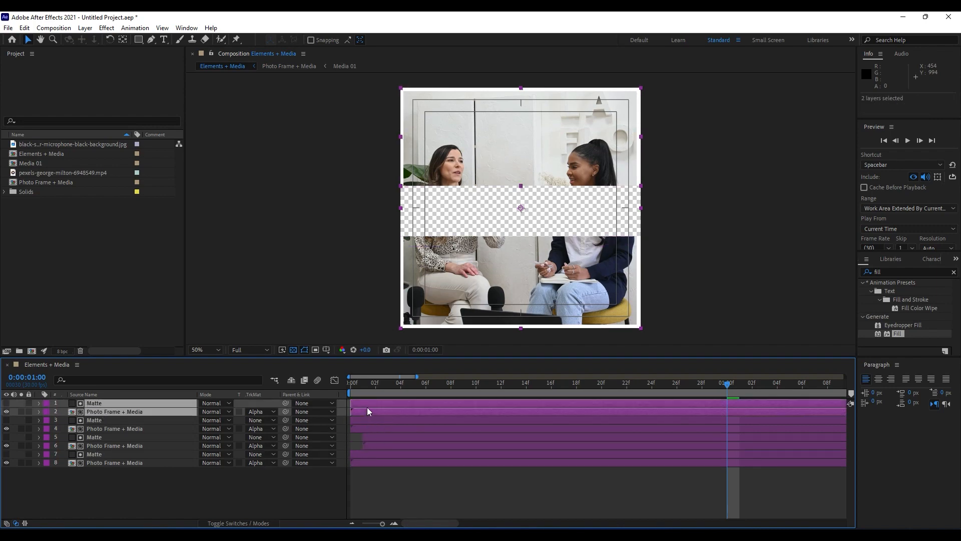
key(ctrl+shift+a)
click(106, 411)
shift+click(98, 403)
drag(359, 410, 533, 389)
Apply the Fill effect to the Photo Frame + Media layers 8 and 4, preview the reveal and park at 0:00:00:29.
click(155, 479)
click(150, 462)
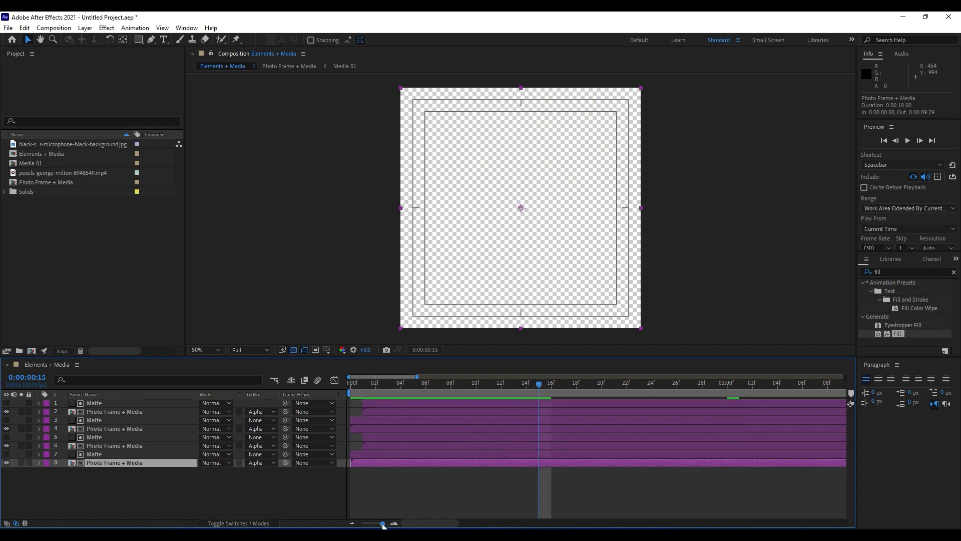
drag(375, 524, 370, 524)
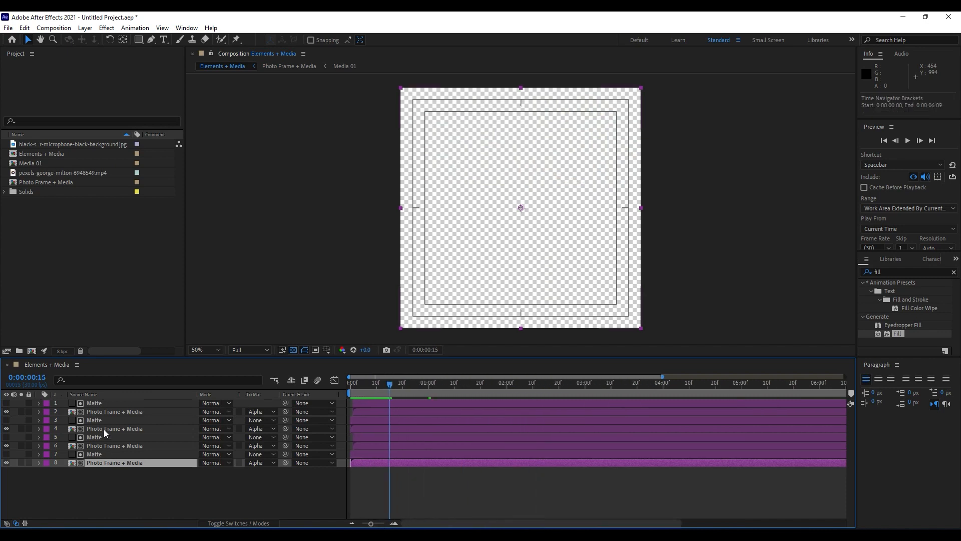
drag(898, 333, 129, 462)
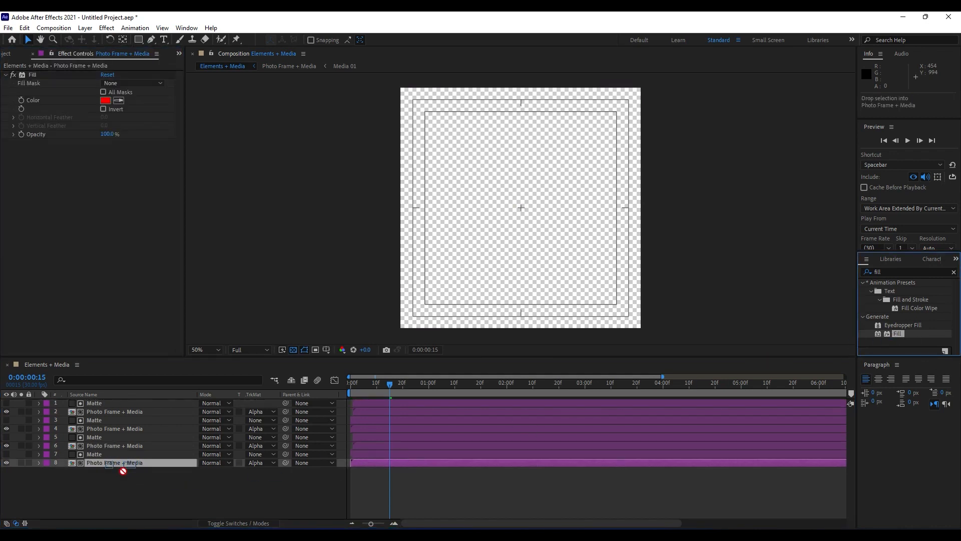
click(110, 430)
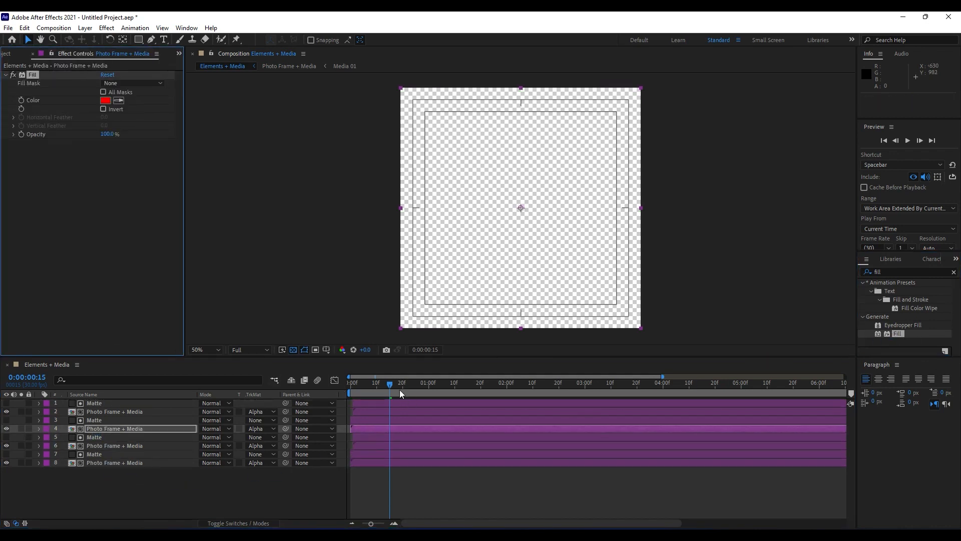
drag(400, 394, 427, 397)
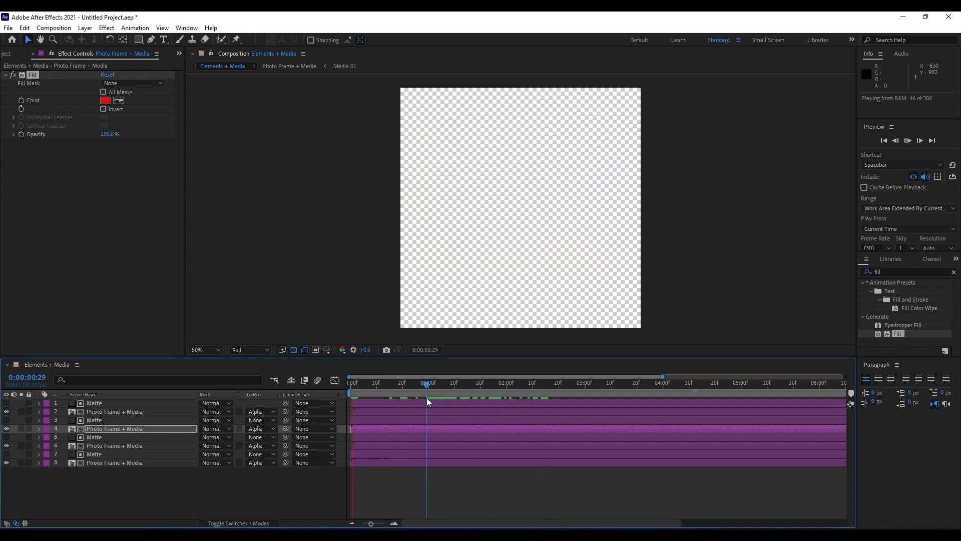
key(space)
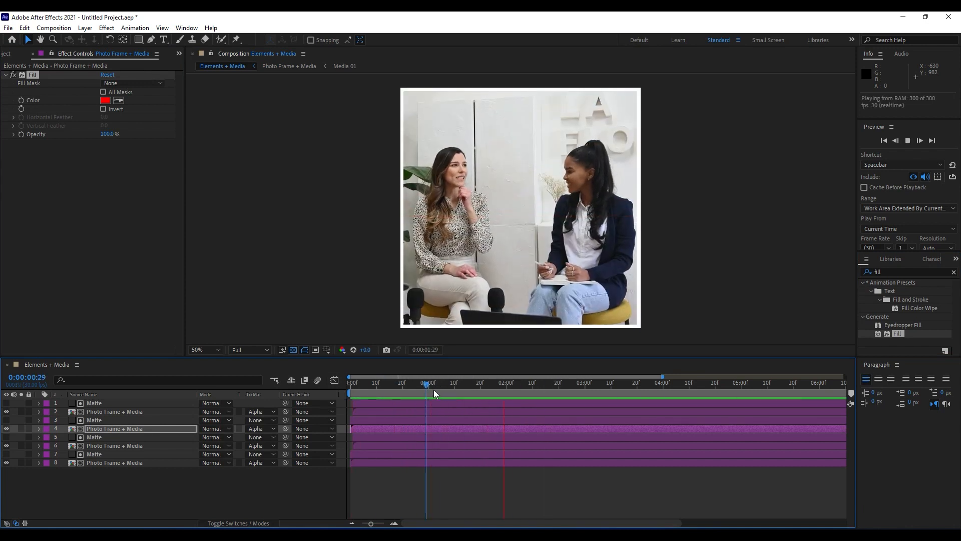
key(space)
Set the Fill colour to FFFFFF on Photo Frame + Media layers 4 and 8.
click(105, 100)
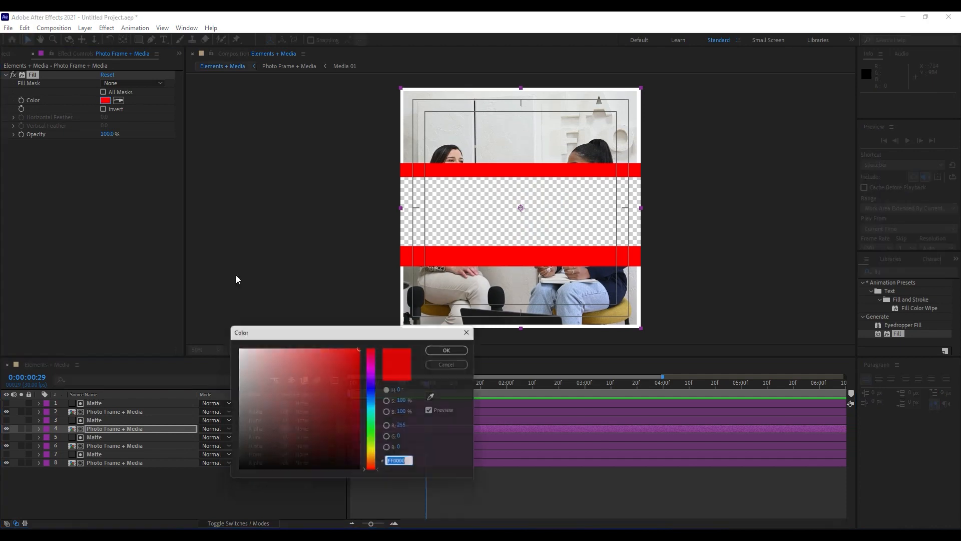
text(FFFFFF)
click(454, 348)
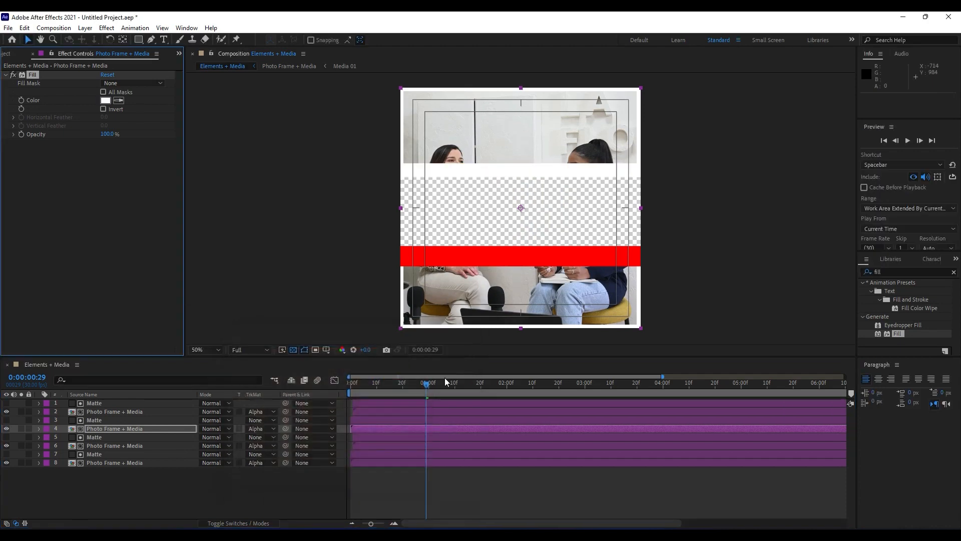
click(120, 462)
click(105, 100)
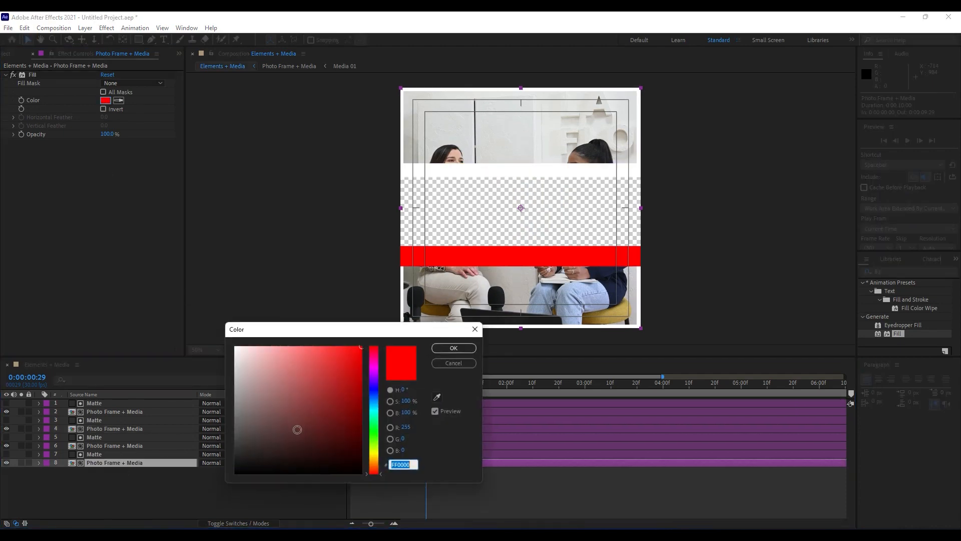
text(FFFFFF)
click(453, 348)
Preview the reveal, move the current time to 0:00:01:15 and save the project as Untitled Project.aep on the Desktop.
key(space)
click(467, 384)
key(ctrl+s)
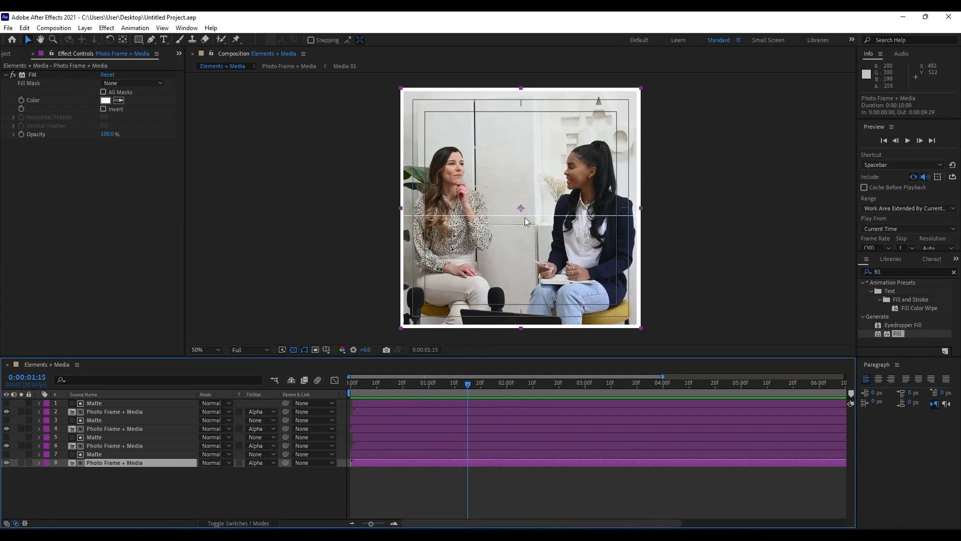
At the ending Mask Path keyframe at 0:00:01:21, raise the lower mask edge of the layer 3 Matte to the frame's centre.
click(100, 420)
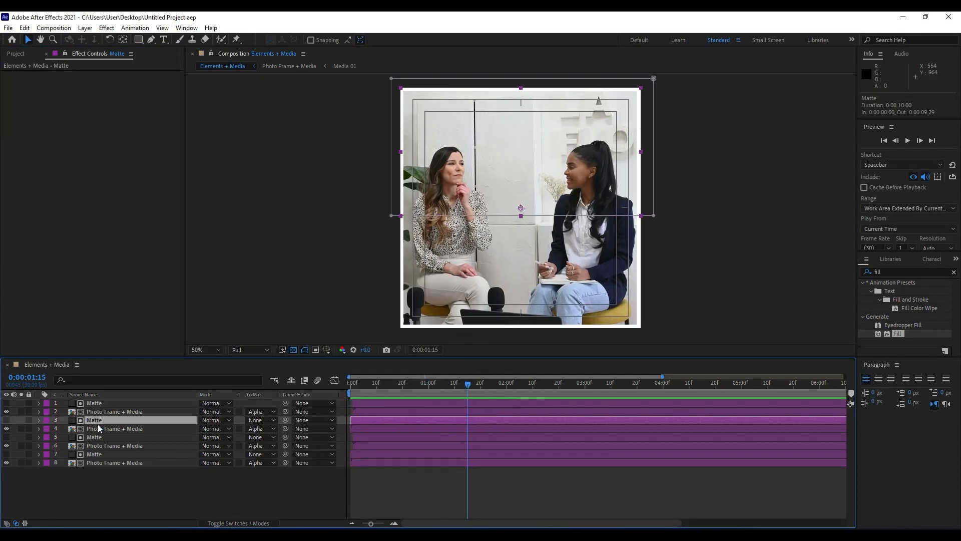
key(m)
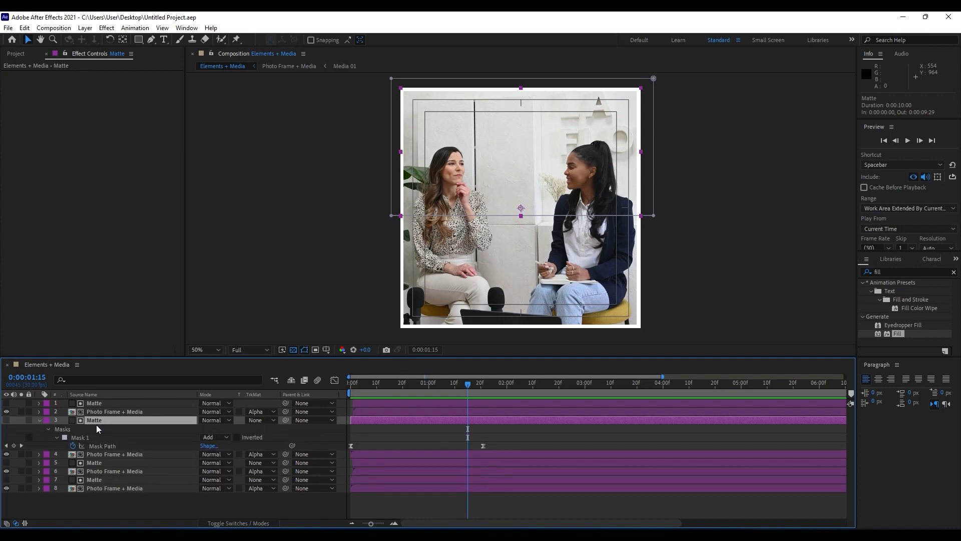
key(k)
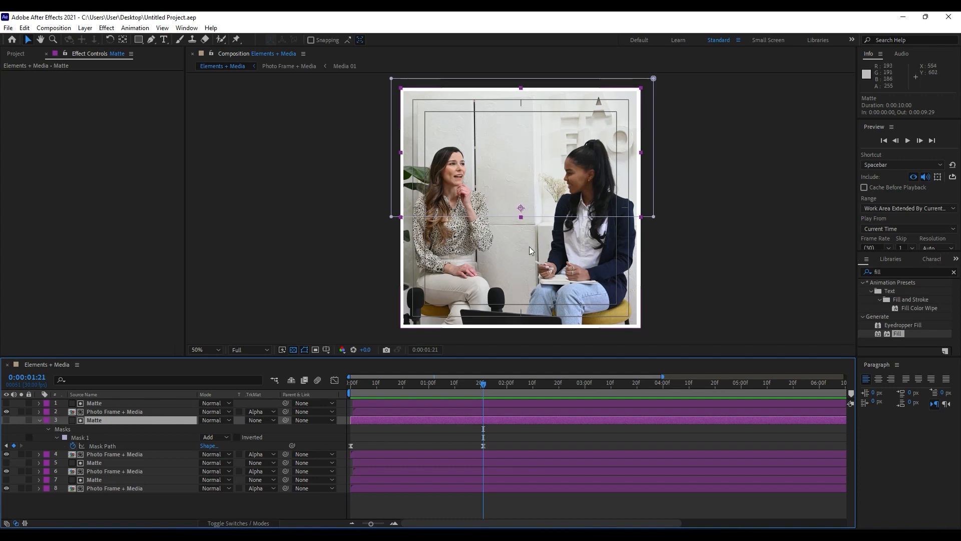
key(period)
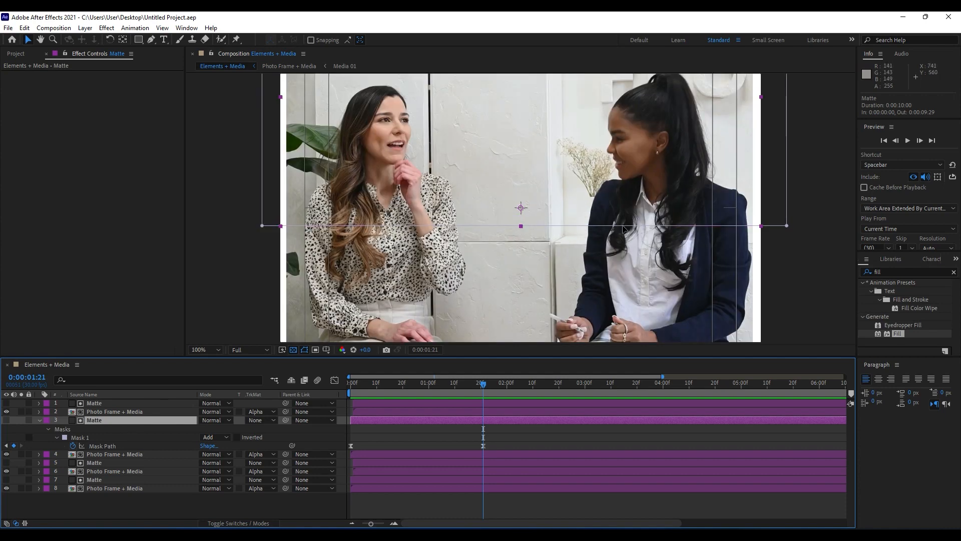
click(522, 226)
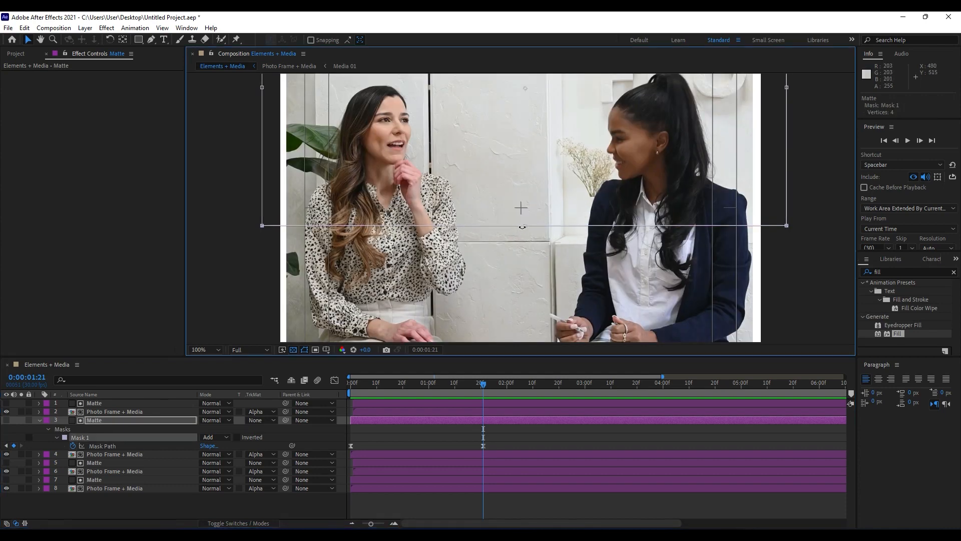
drag(524, 226, 525, 211)
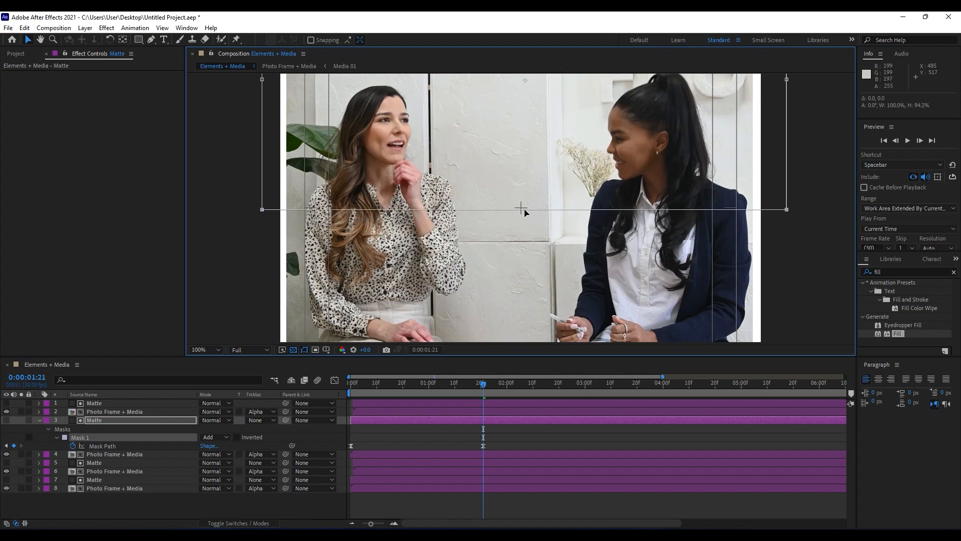
Raise the layer 1 Matte's lower mask edge to the frame's centre at its 0:00:01:22 keyframe and collapse the Matte properties.
click(97, 404)
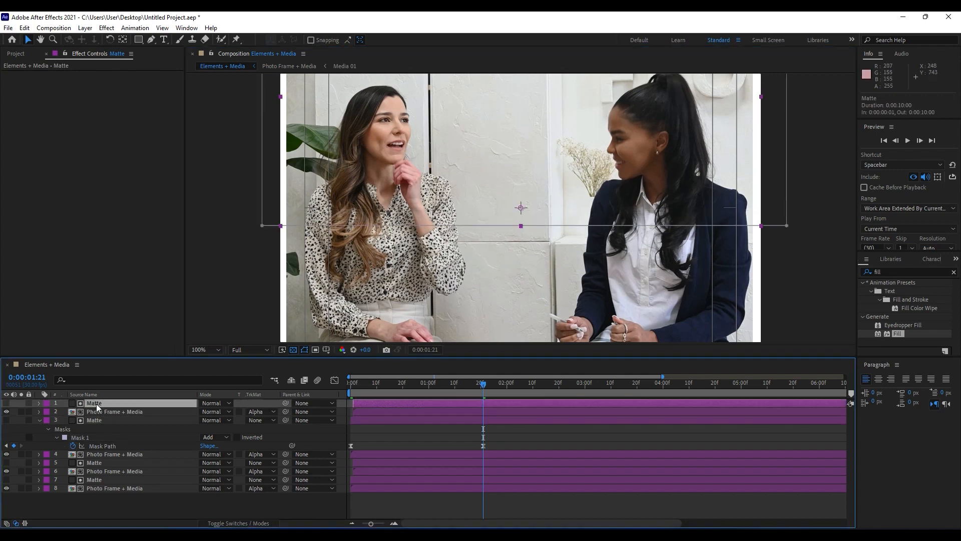
key(m)
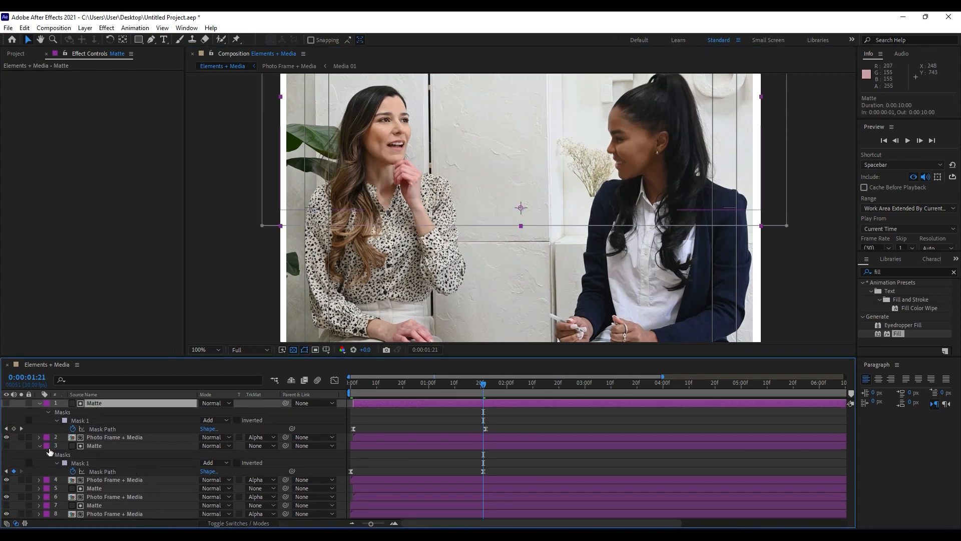
click(40, 446)
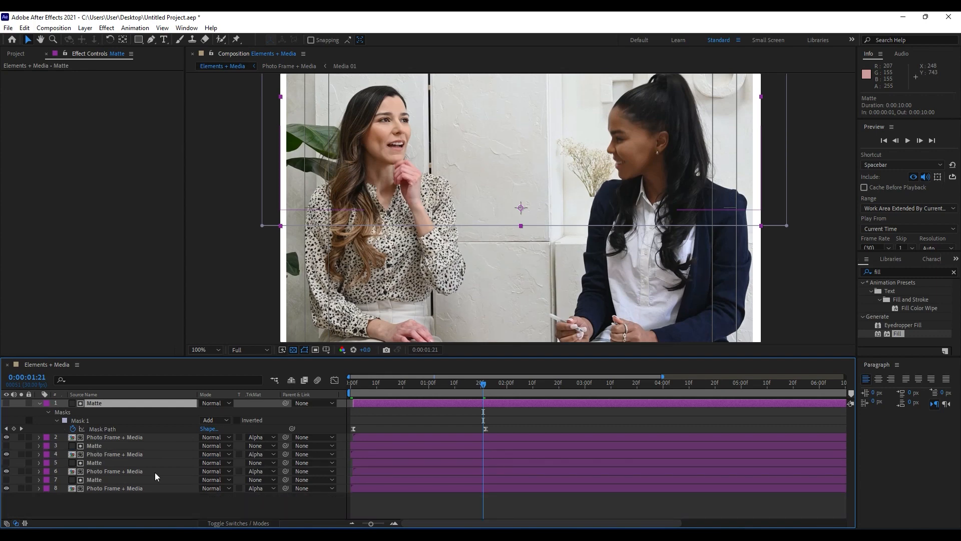
key(k)
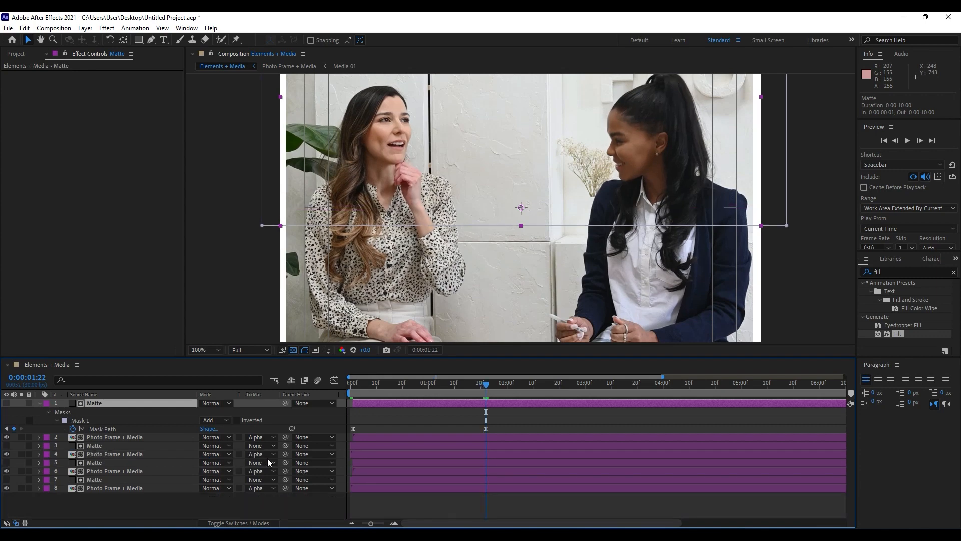
click(521, 227)
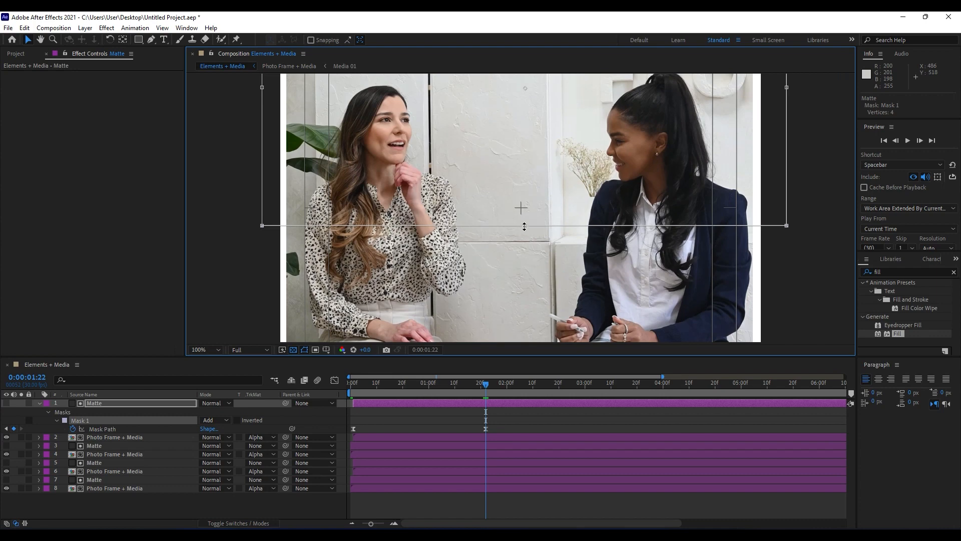
drag(525, 226, 526, 212)
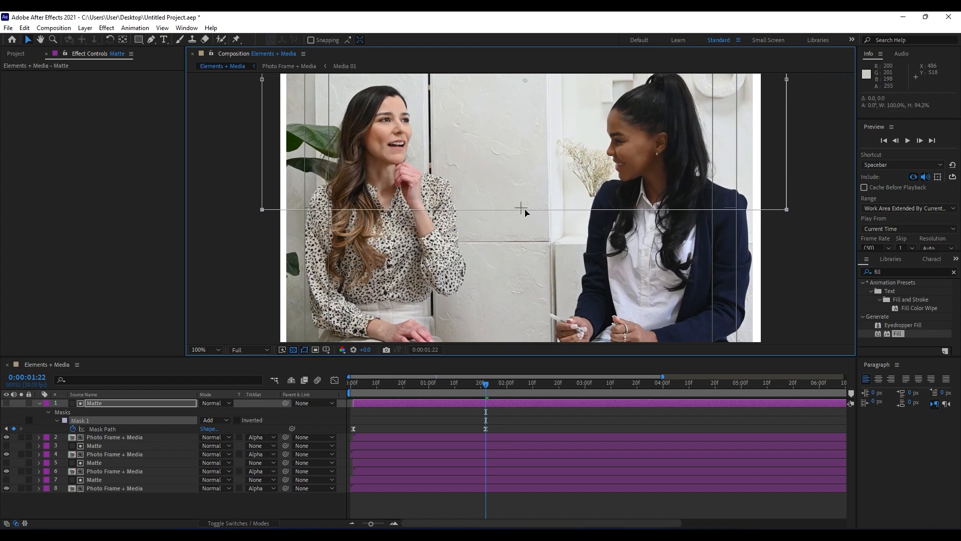
click(40, 403)
click(182, 489)
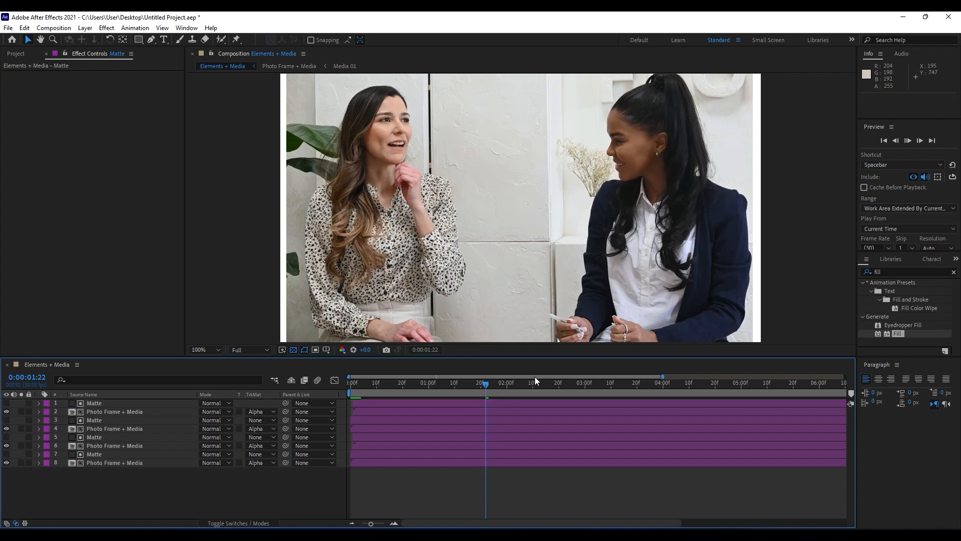
Preview the full reveal at 50% zoom and scrub to 0:00:01:09 to examine where the two halves meet.
key(space)
key(comma)
key(comma)
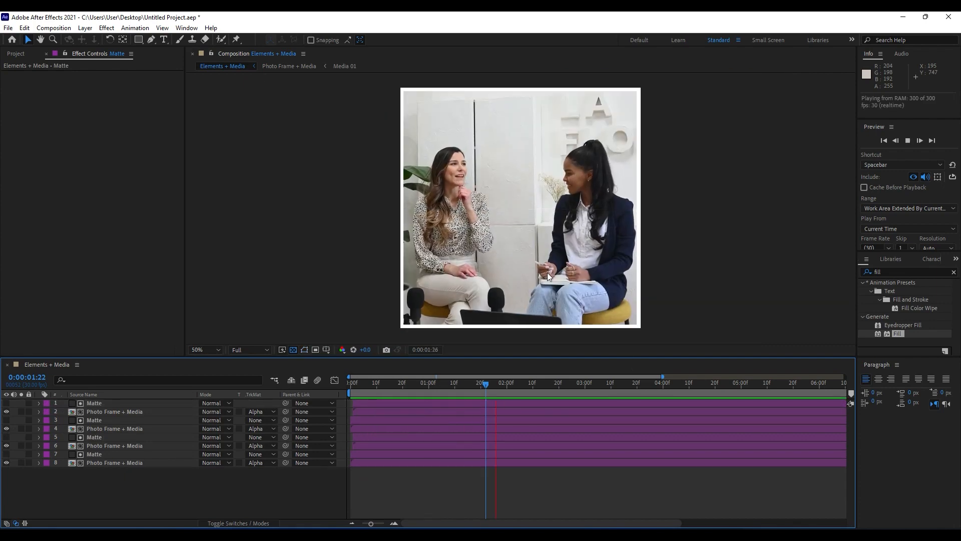
drag(365, 394, 452, 393)
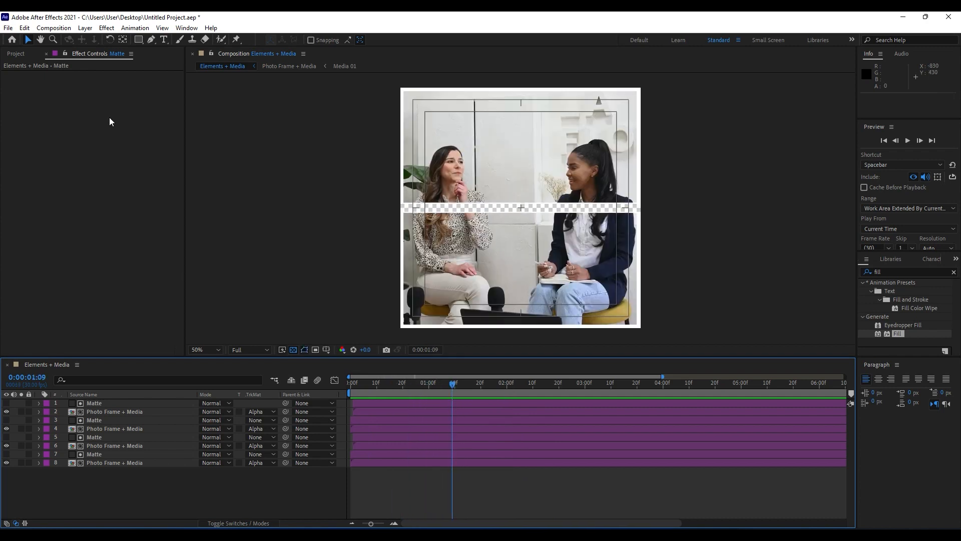
Create a new composition named Slide 01 at 1920 × 1080 px.
click(46, 54)
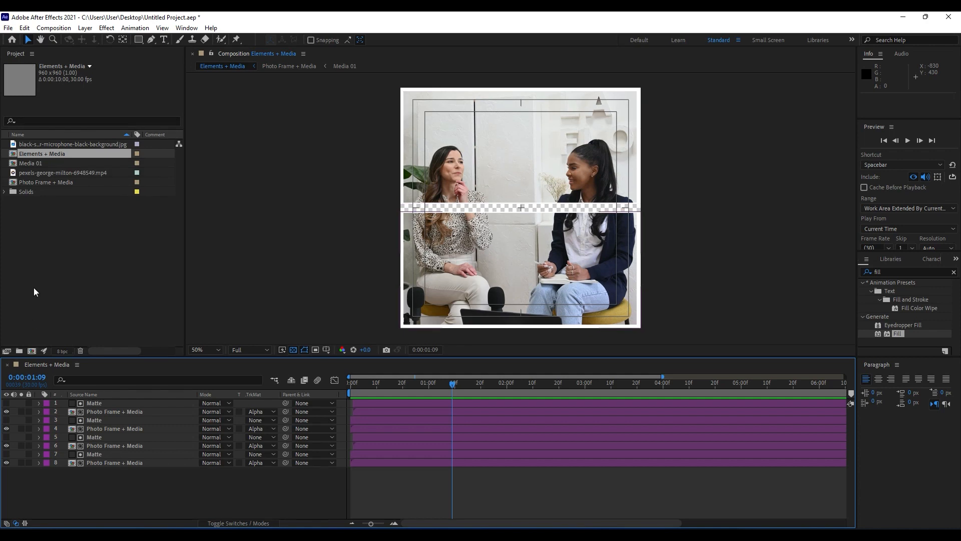
click(32, 352)
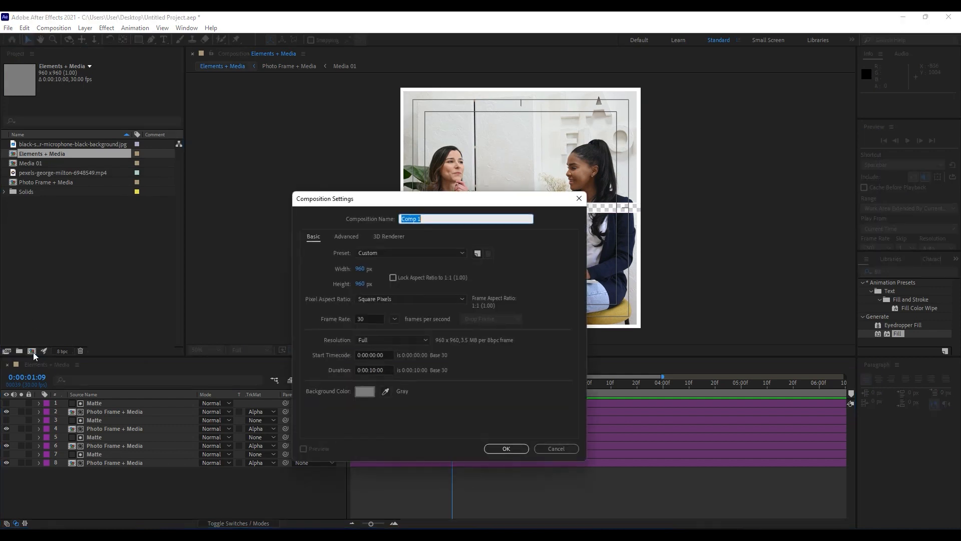
text(Slide 01)
click(363, 270)
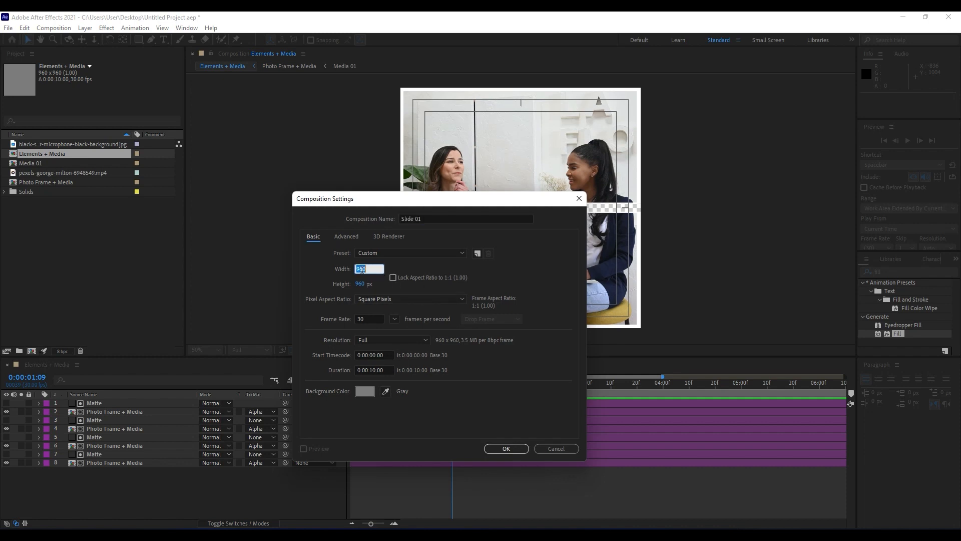
text(1920)
click(363, 283)
text(10)
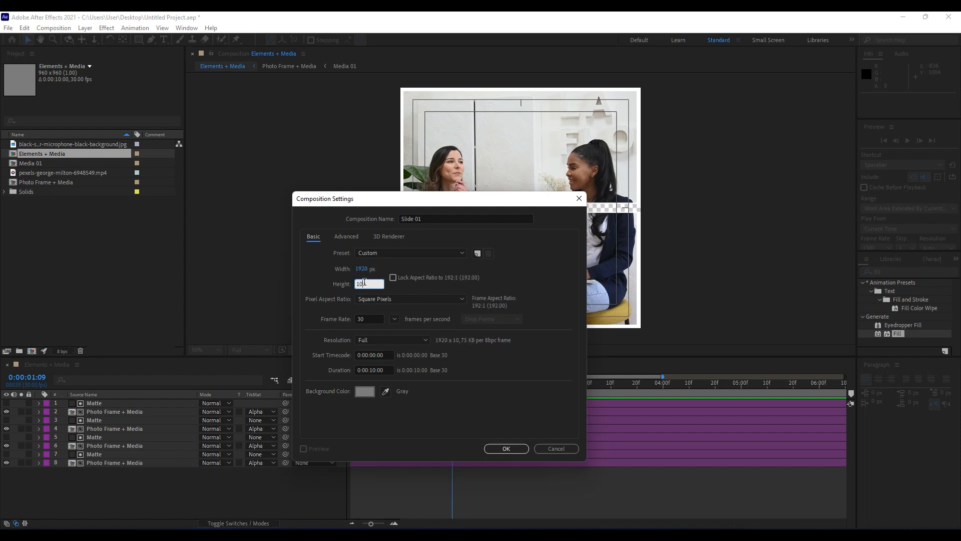
text(80)
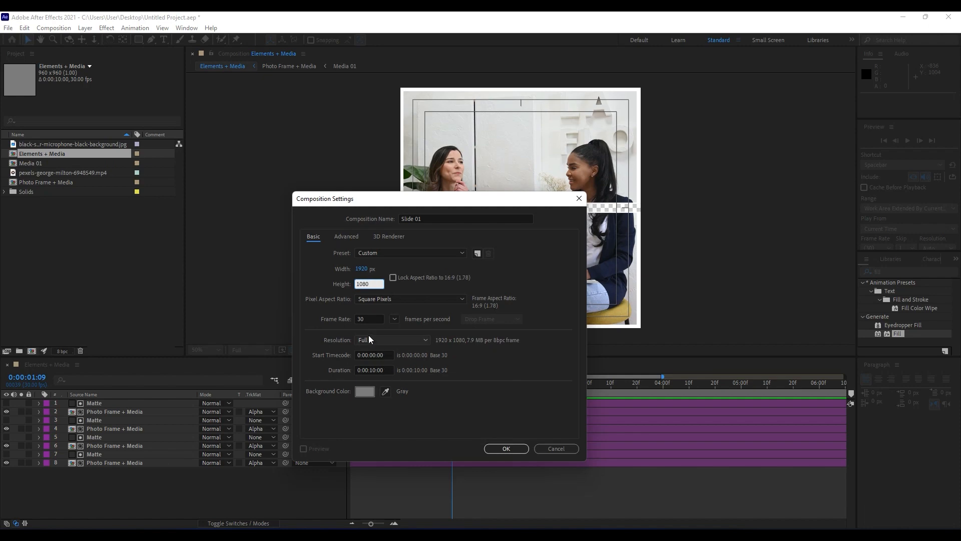
click(507, 448)
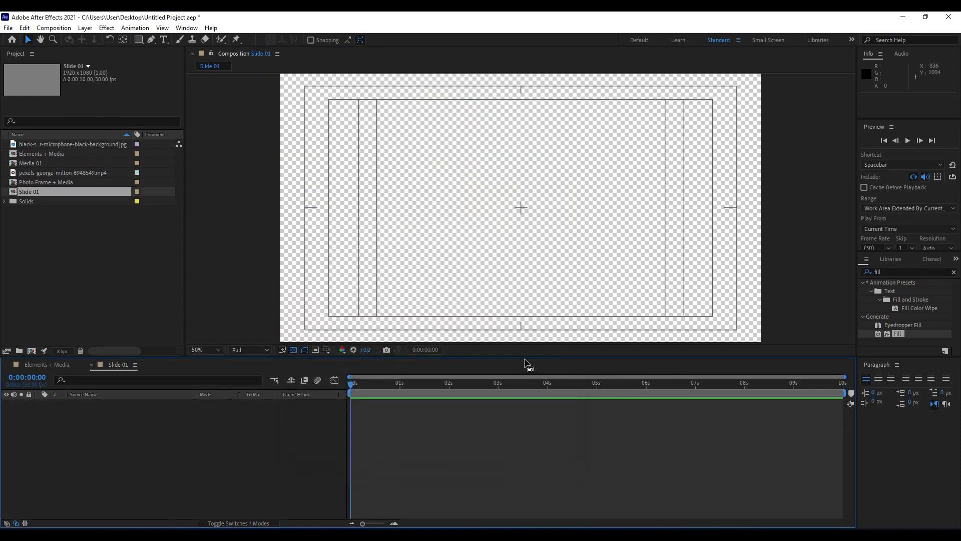
Close the Elements + Media timeline, add the Elements + Media composition to Slide 01 and scrub to 0:00:01:05.
click(91, 365)
drag(34, 154, 166, 451)
drag(428, 383, 408, 391)
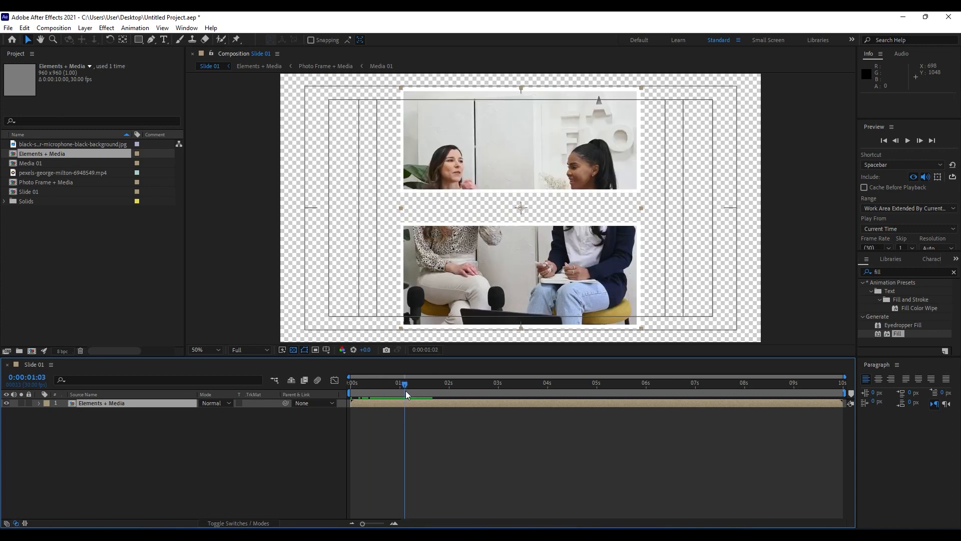
Create a 1920 × 1080 px solid named Background in Slide 01 and place it beneath the Elements + Media layer.
click(92, 473)
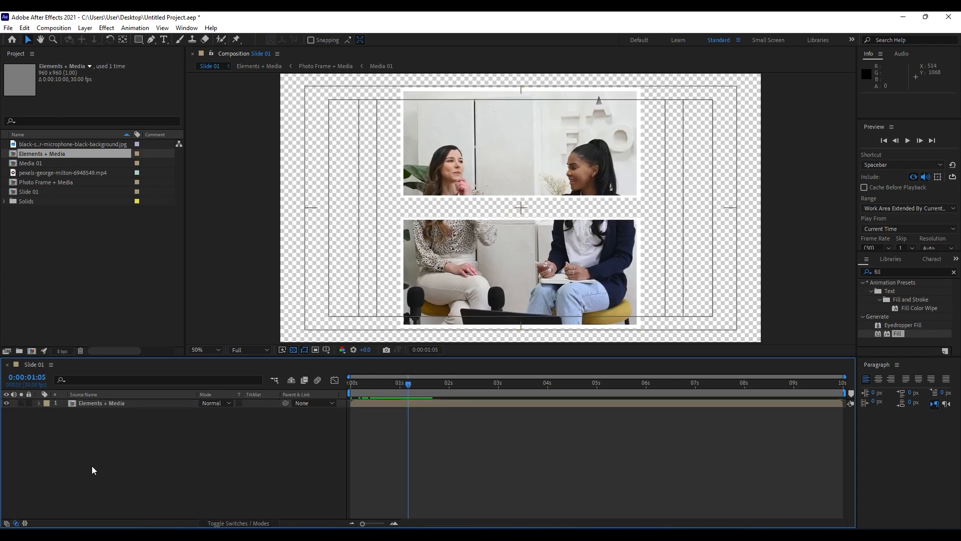
right_click(102, 471)
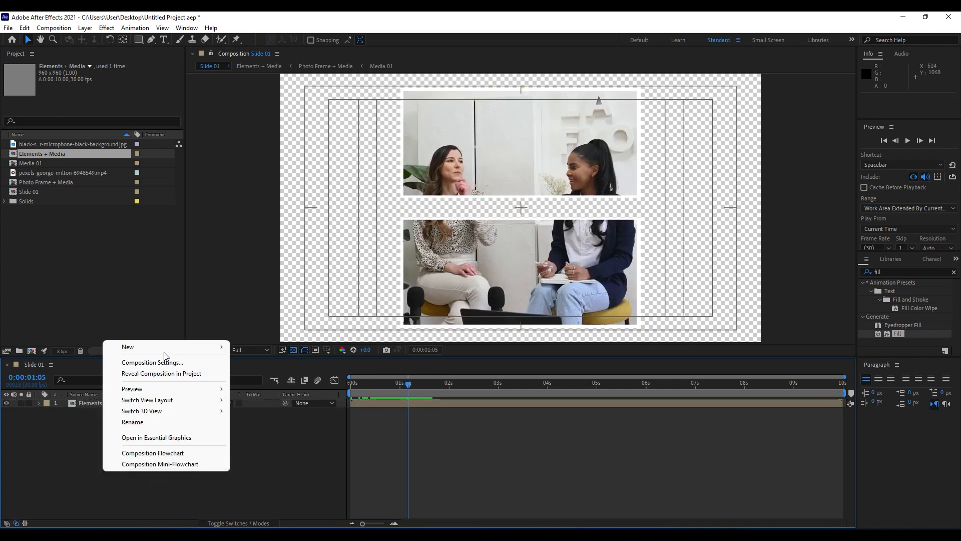
mouse_move(162, 349)
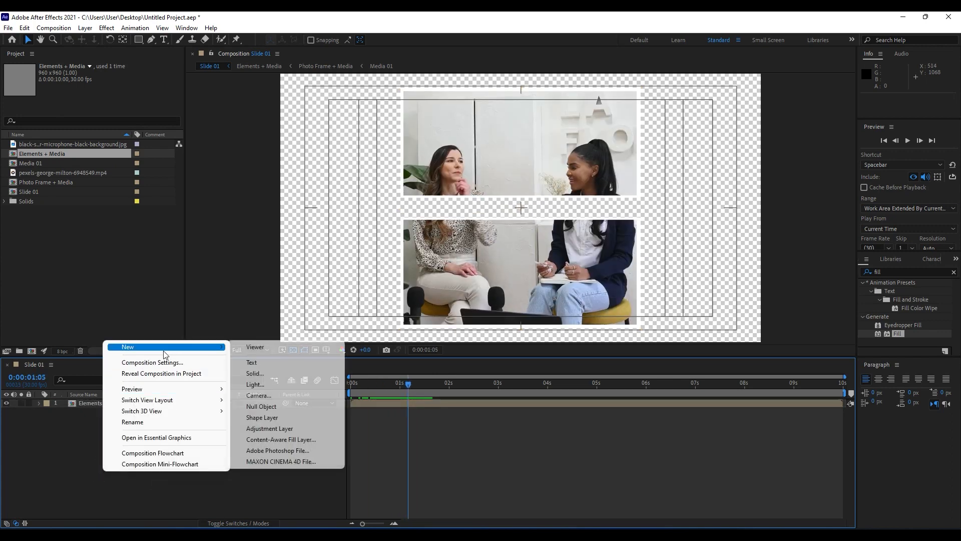
click(260, 373)
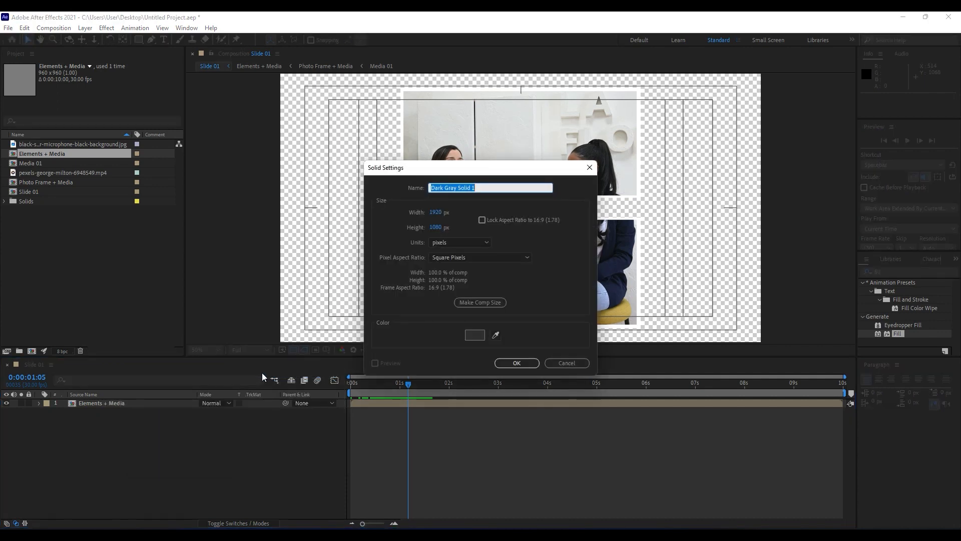
text(Background)
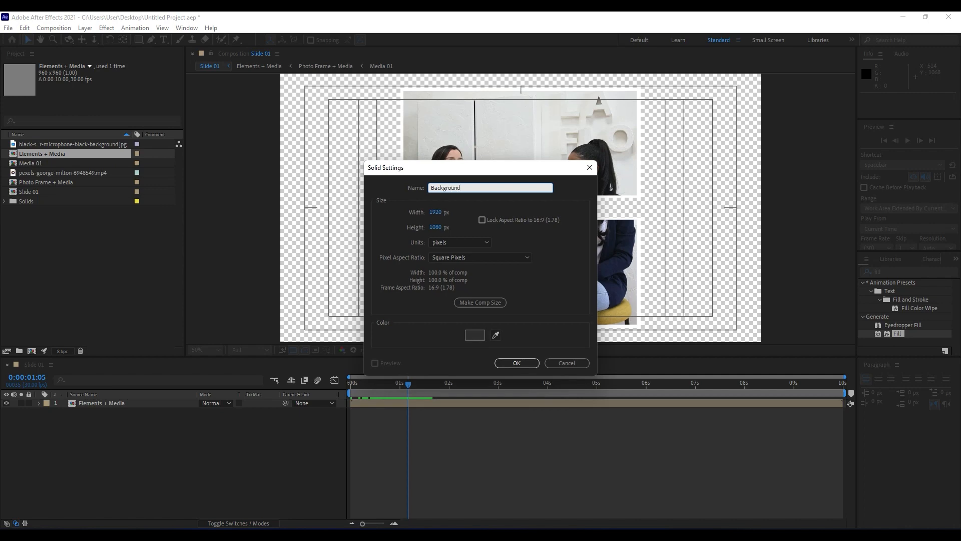
click(515, 364)
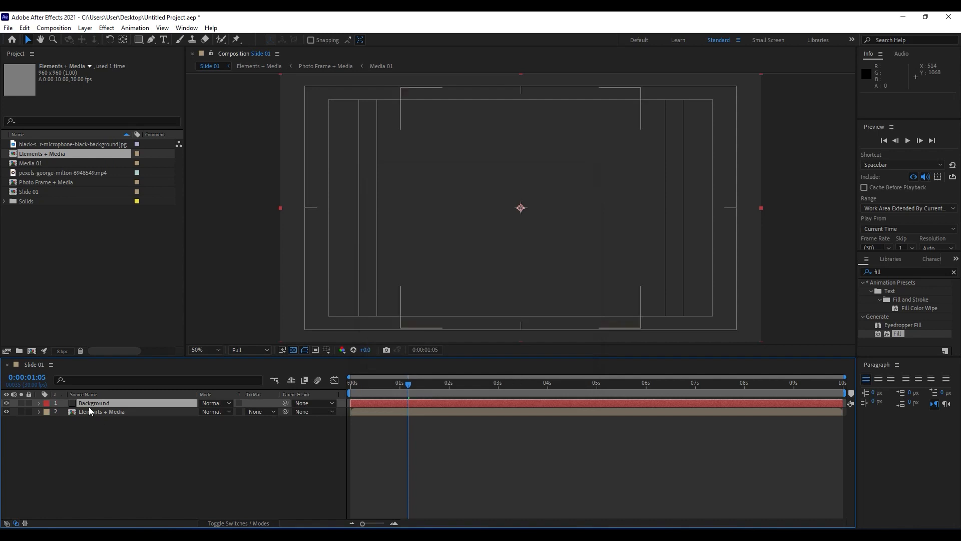
drag(89, 402, 91, 420)
click(98, 439)
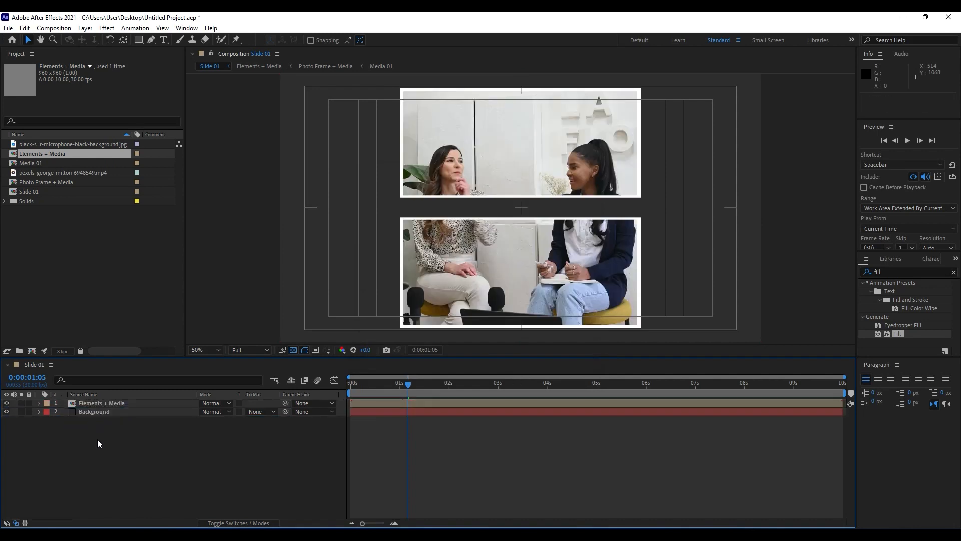
Find the 4-Color Gradient effect and apply it to the Background layer.
click(101, 410)
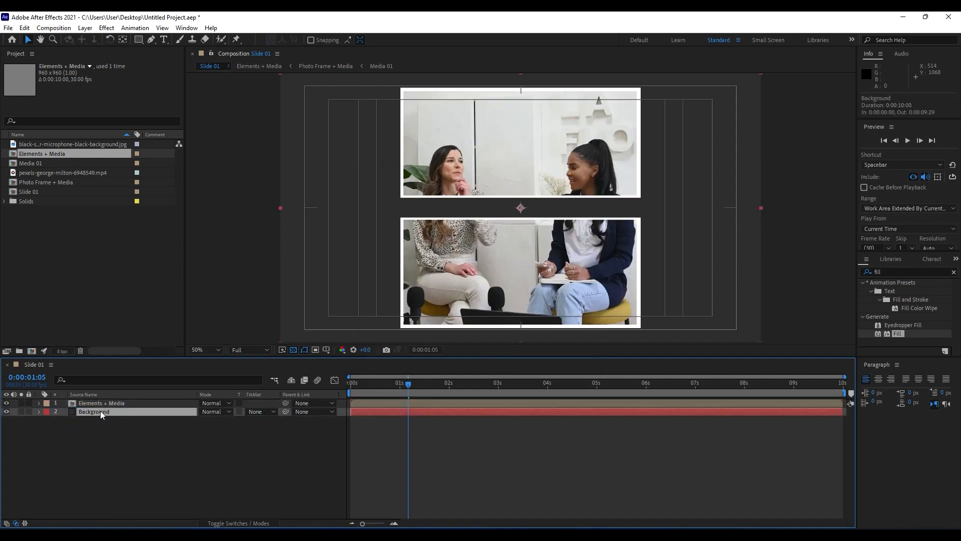
click(893, 271)
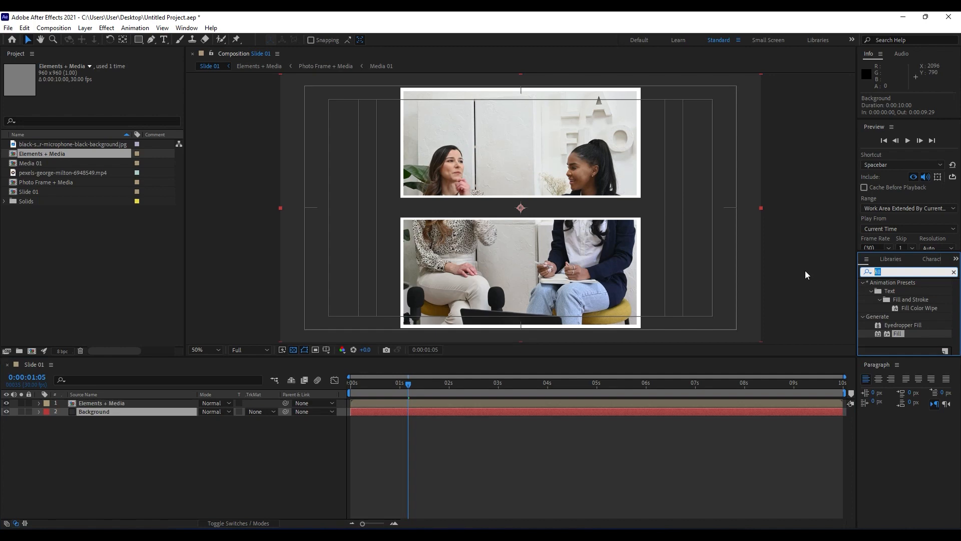
text(4-)
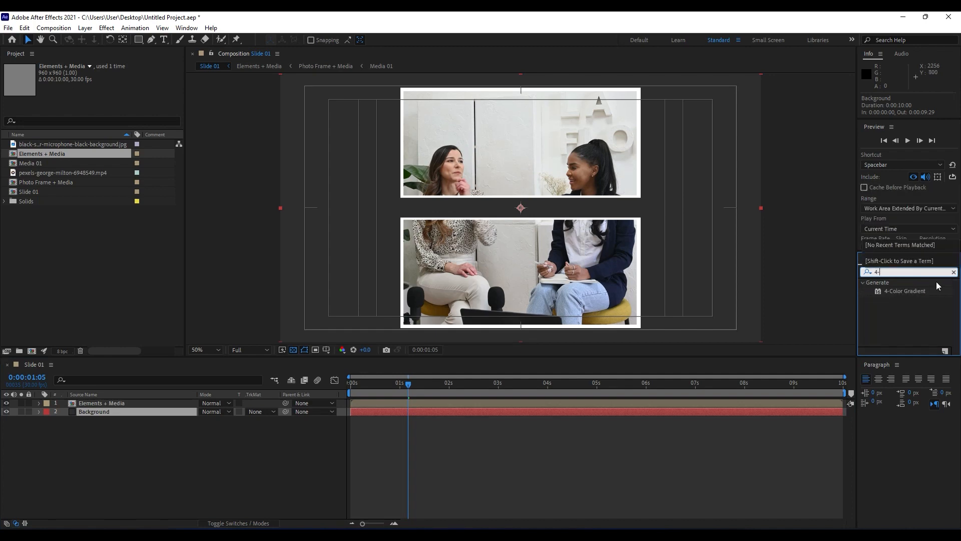
drag(902, 292, 103, 416)
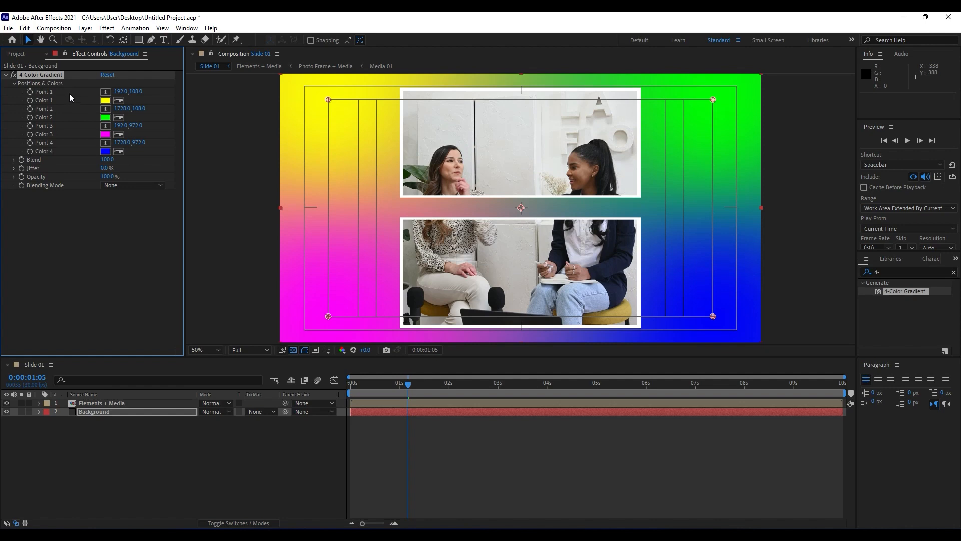
Place gradient Point 1 beyond the frame's left edge at about -96, 192 and Point 2 beyond its right edge at about 2152, 496.
scroll(481, 256, down, 2)
scroll(480, 257, up, 2)
scroll(481, 257, down, 2)
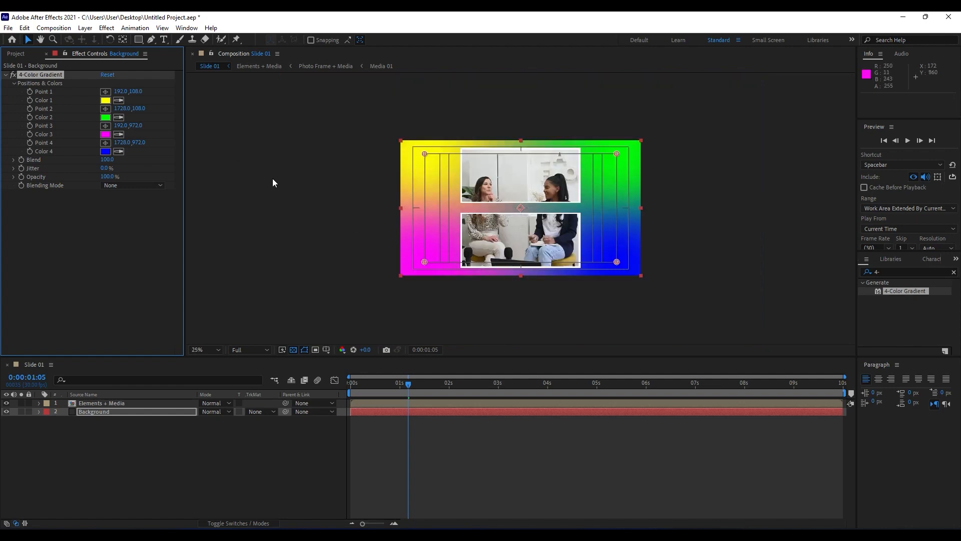
click(105, 92)
click(388, 163)
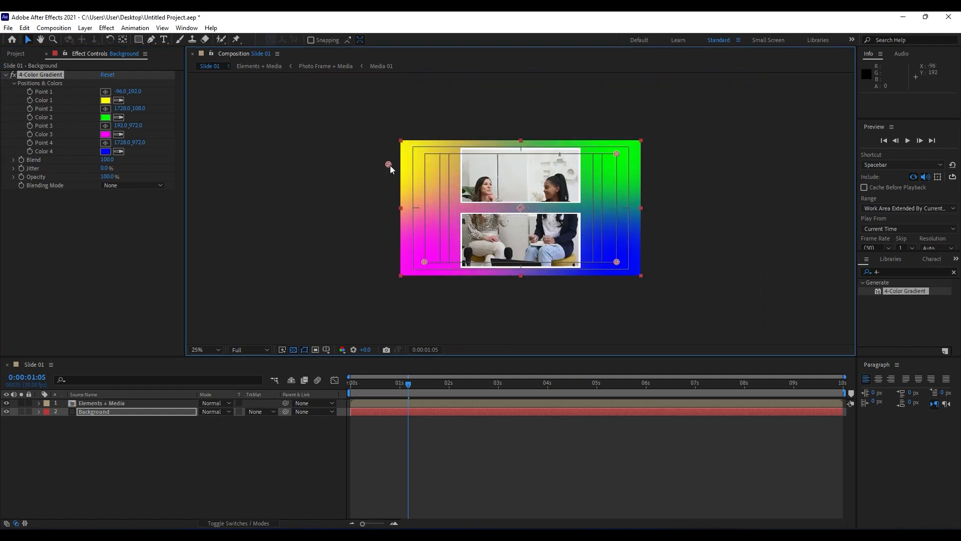
click(105, 109)
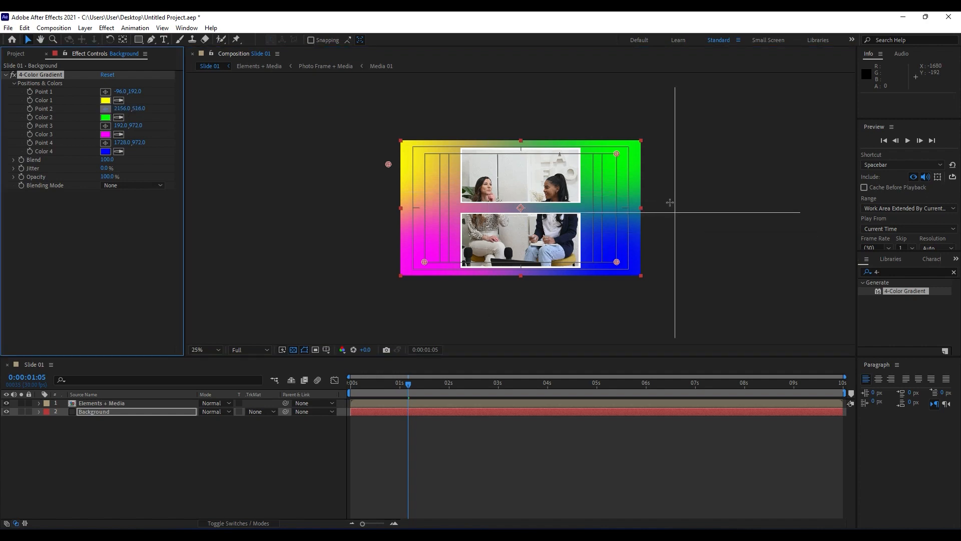
click(670, 202)
Place gradient Point 3 and Point 4 below the frame at about 260, 1440 and 1848, 1984.
click(105, 126)
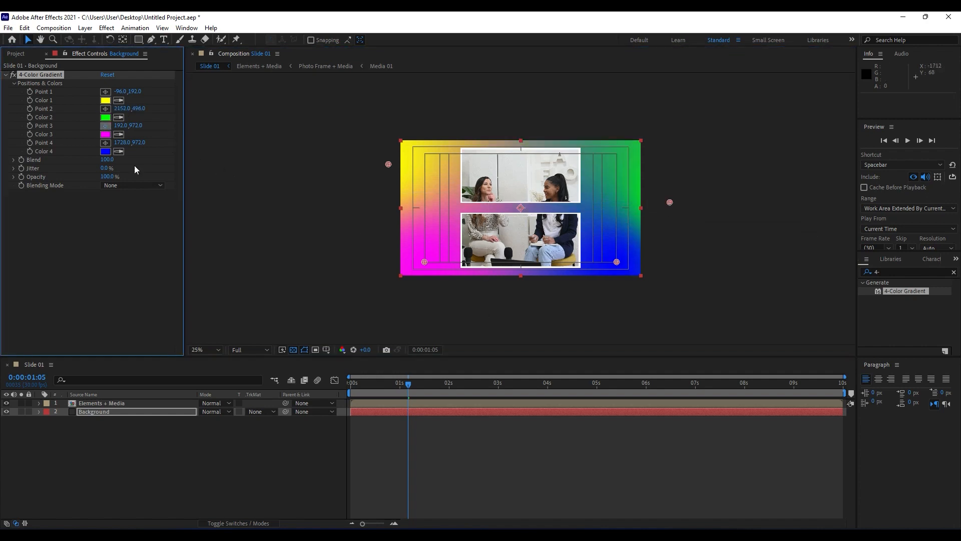
click(433, 320)
key(comma)
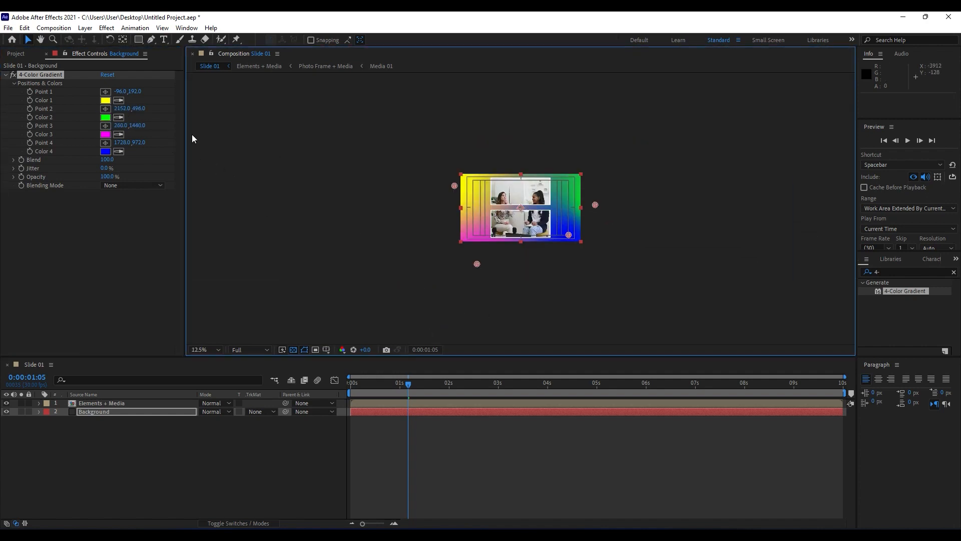
click(105, 143)
click(576, 299)
key(period)
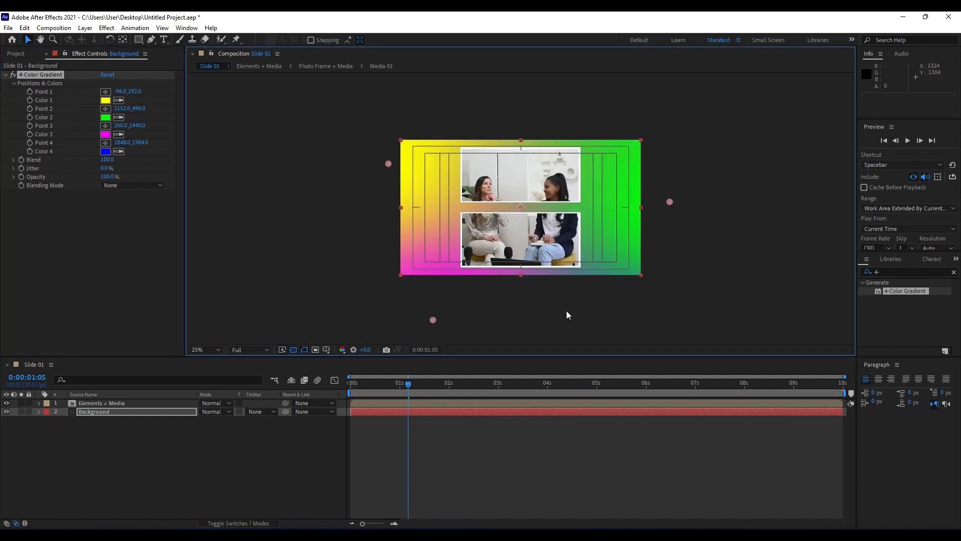
Sample Color 3's magenta for the gradient's Color 2 and Color 1.
click(120, 119)
click(106, 134)
click(119, 101)
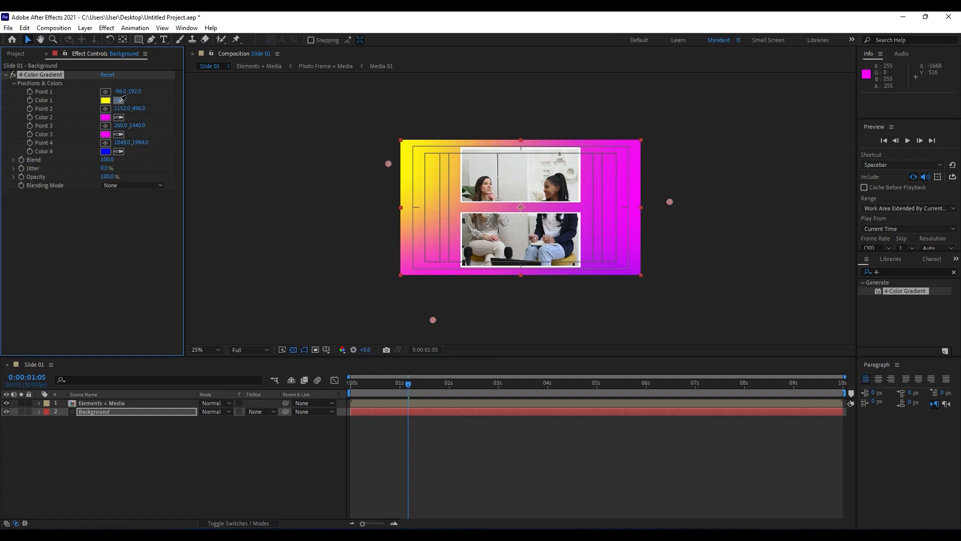
click(105, 118)
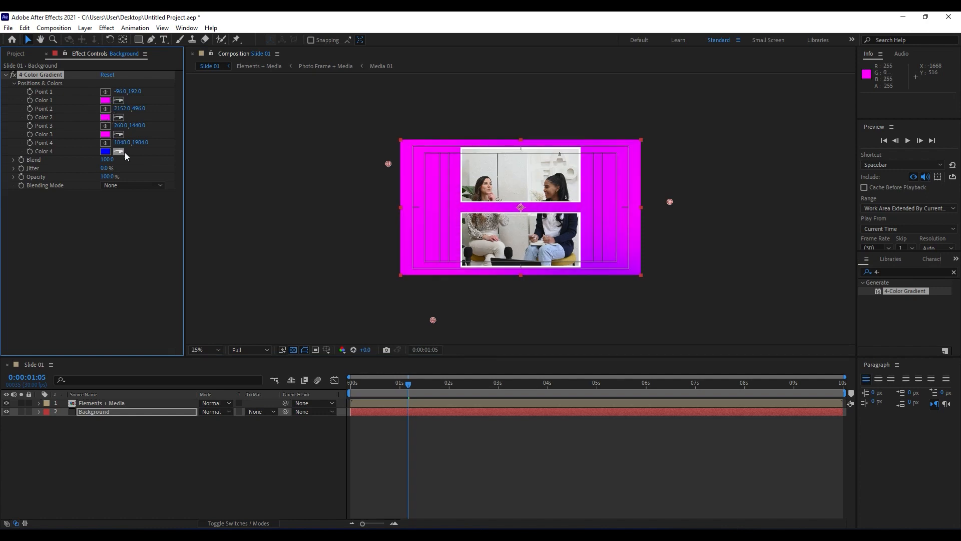
Set the gradient's Color 2 to blue-violet 4E00FF and Color 1 to cyan 00FFF0.
click(105, 118)
click(377, 384)
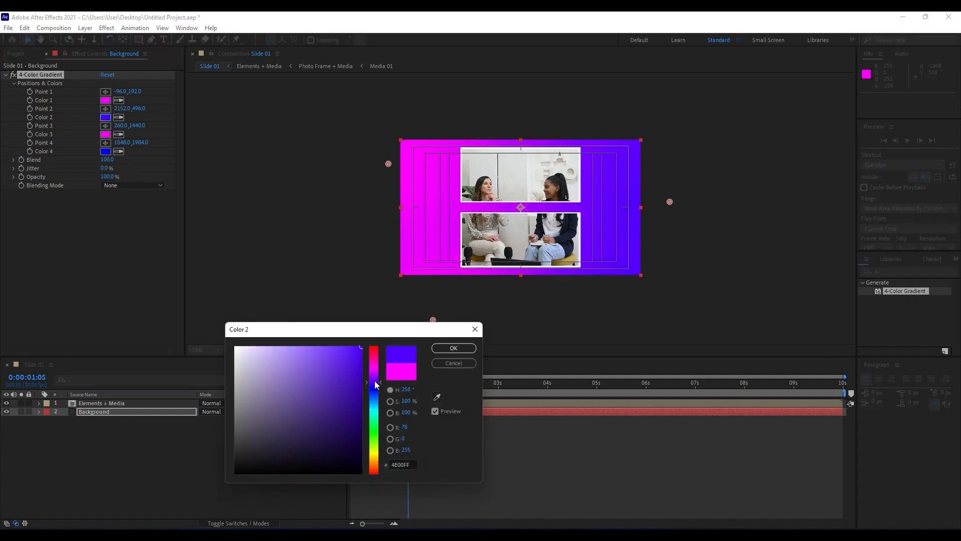
click(453, 348)
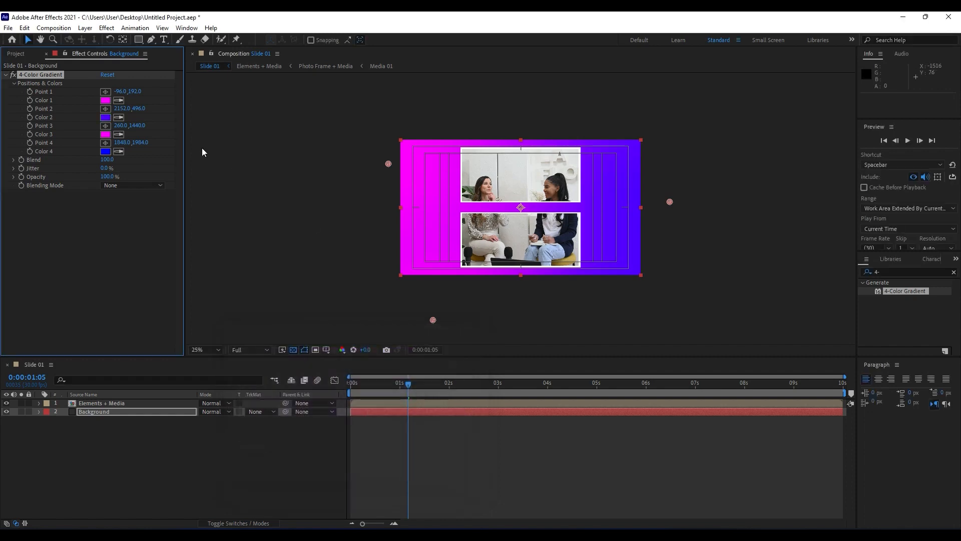
click(105, 101)
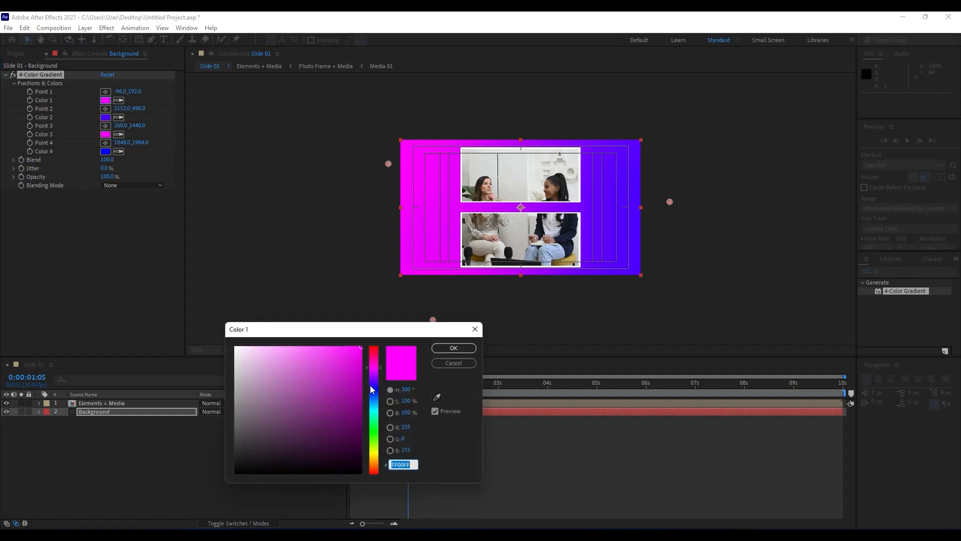
drag(372, 390, 380, 415)
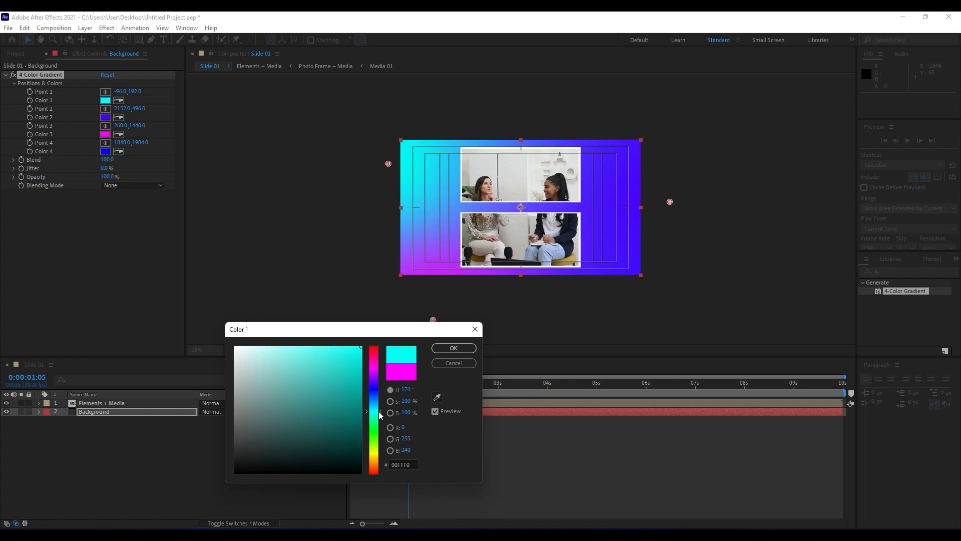
click(454, 348)
Adjust the magenta shade of the gradient's Color 3.
click(105, 134)
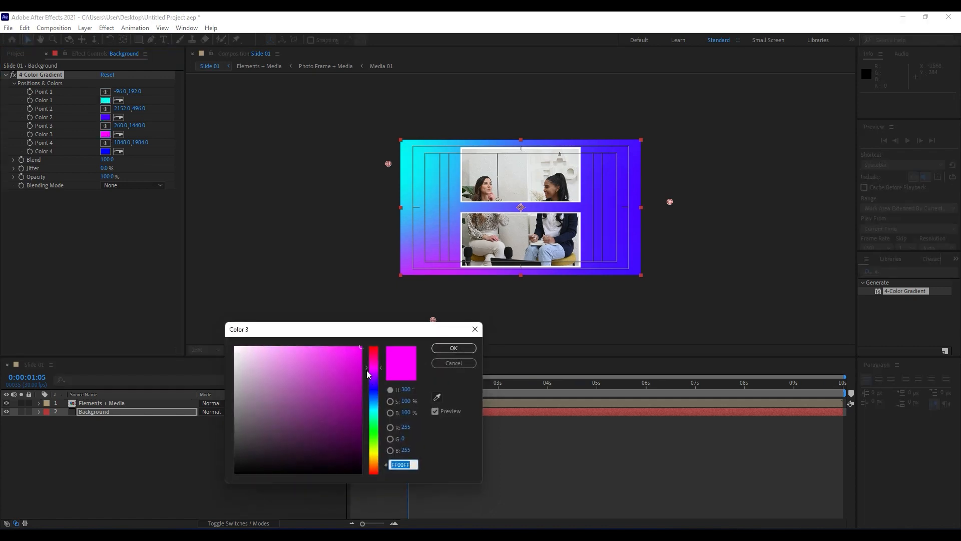
click(361, 350)
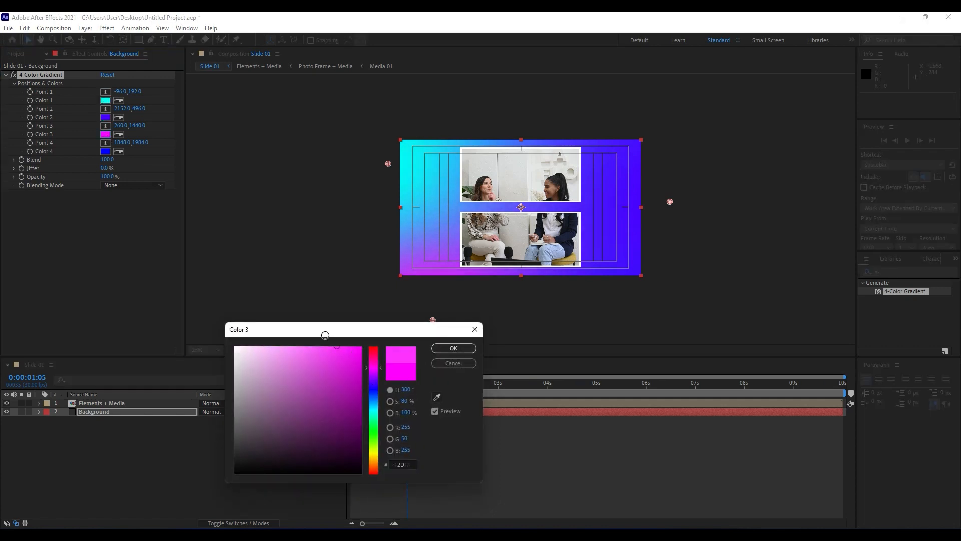
click(454, 349)
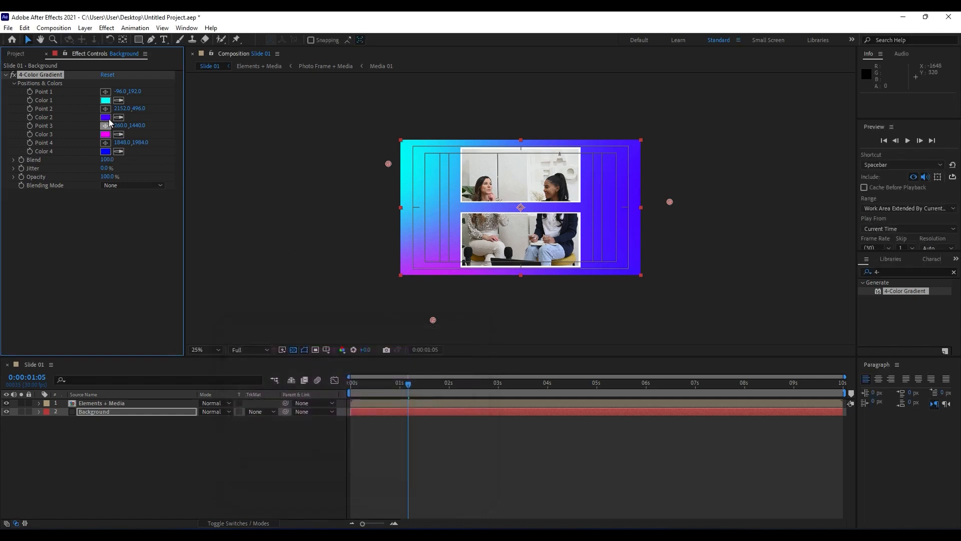
Set the gradient's Color 4 to pinkish magenta FF00D8.
click(106, 154)
click(373, 375)
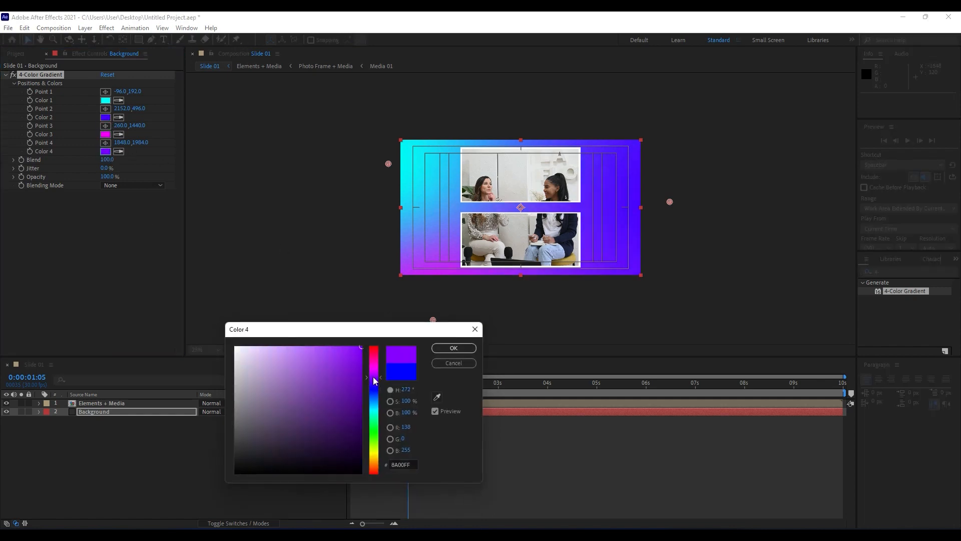
mouse_move(377, 373)
mouse_down()
mouse_move(386, 378)
mouse_move(373, 369)
mouse_up()
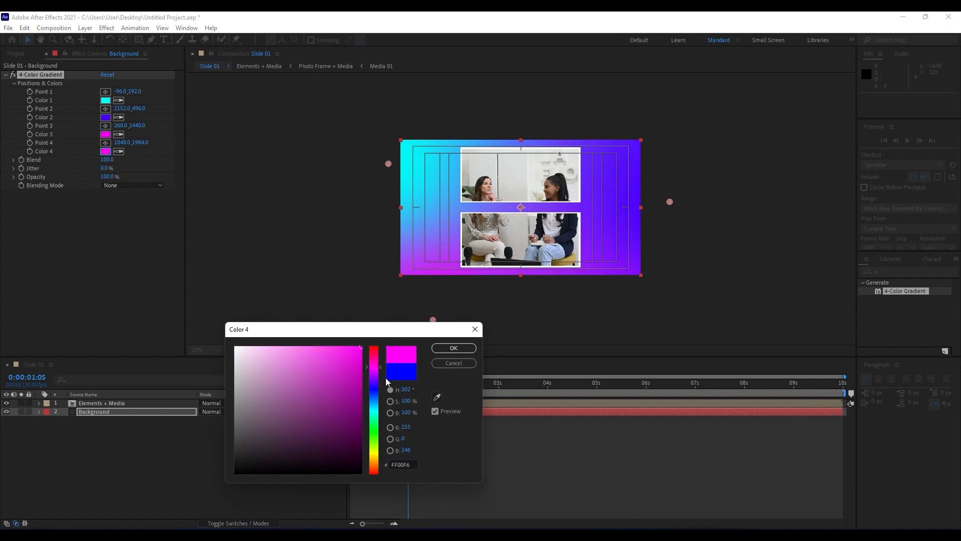
drag(375, 380, 379, 368)
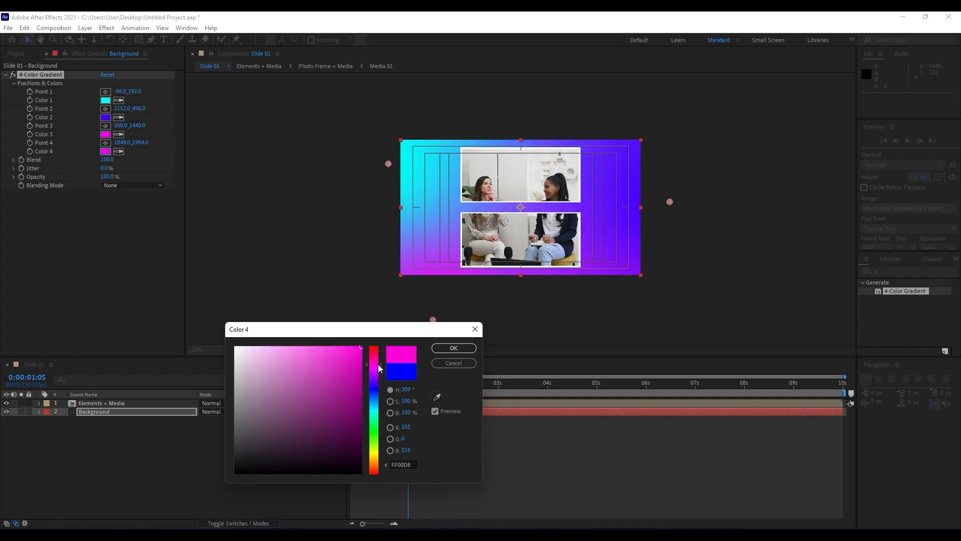
click(454, 348)
Preview the reveal over the gradient background, scrub to 0:00:04:06 and collapse the 4-Color Gradient settings.
key(period)
key(period)
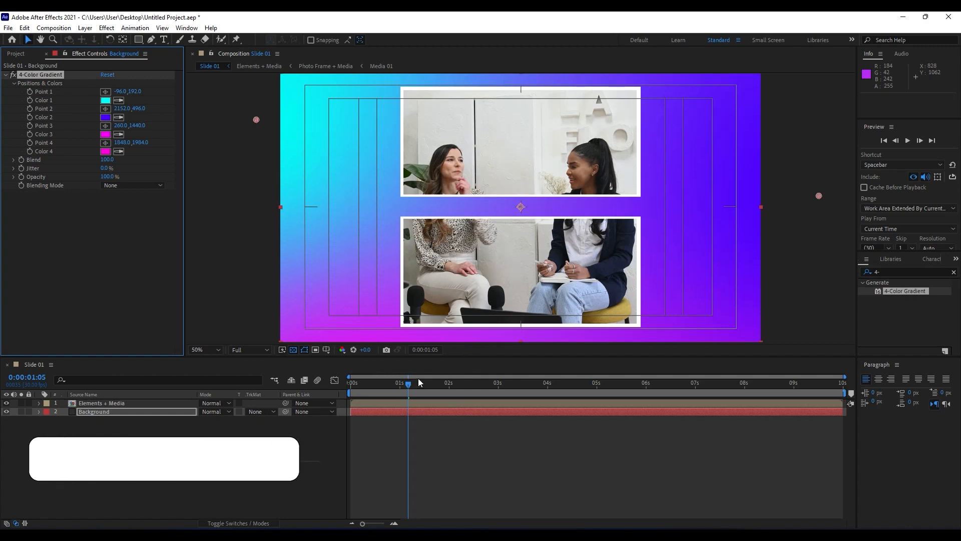
key(space)
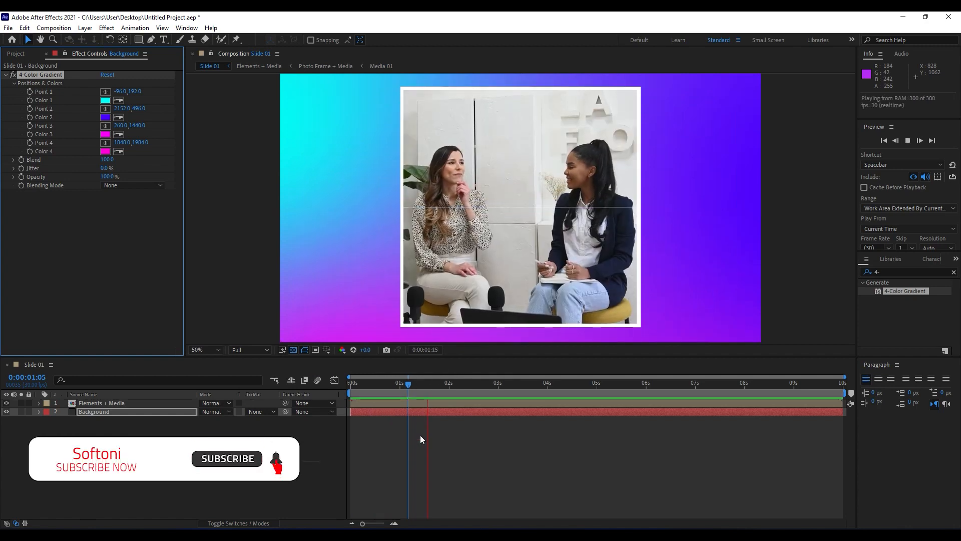
drag(419, 391, 557, 368)
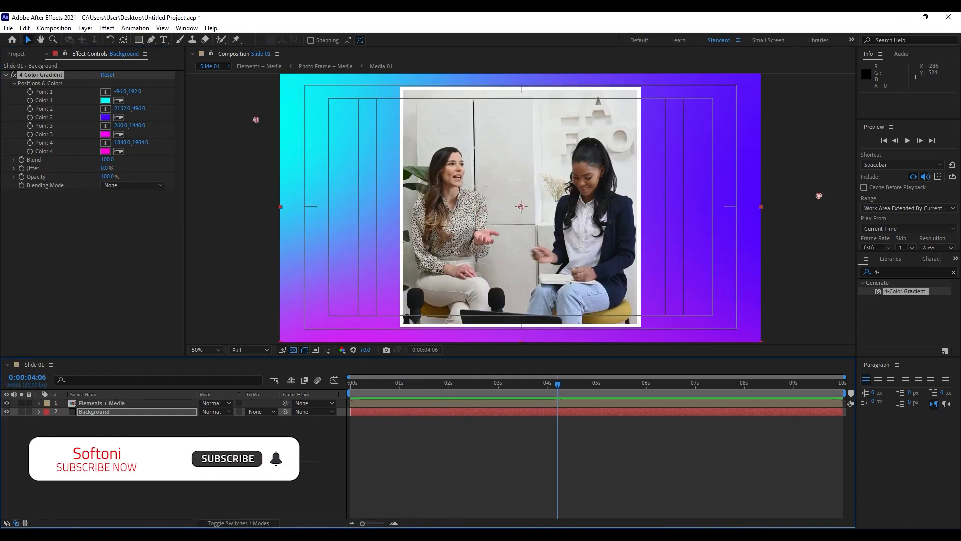
click(7, 74)
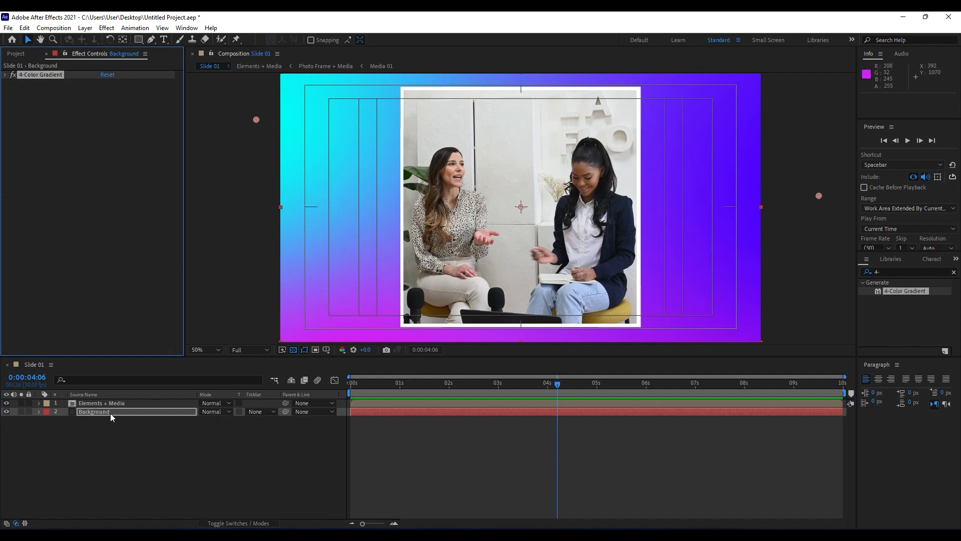
Create a 1920 × 1080 solid named Grid and place it directly beneath the Elements + Media layer.
click(105, 467)
right_click(126, 464)
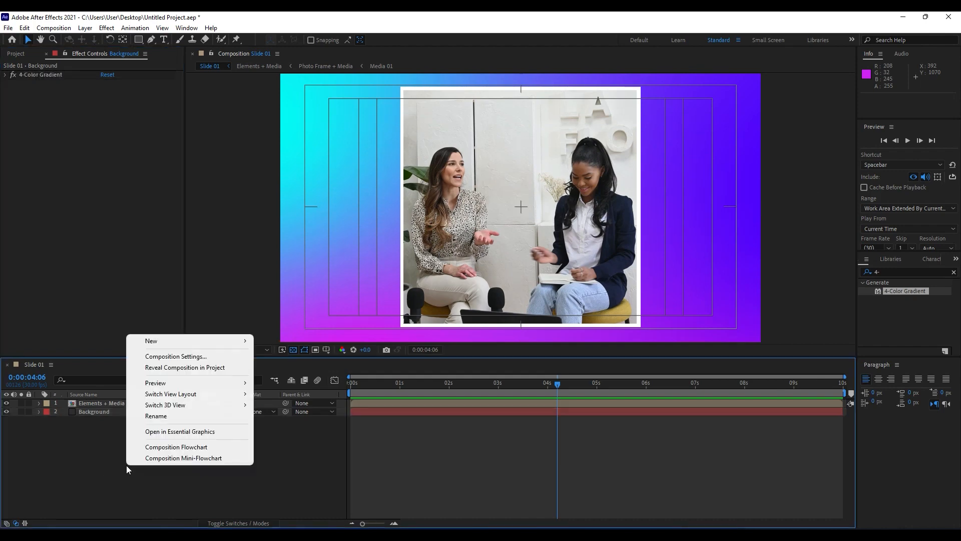
mouse_move(169, 342)
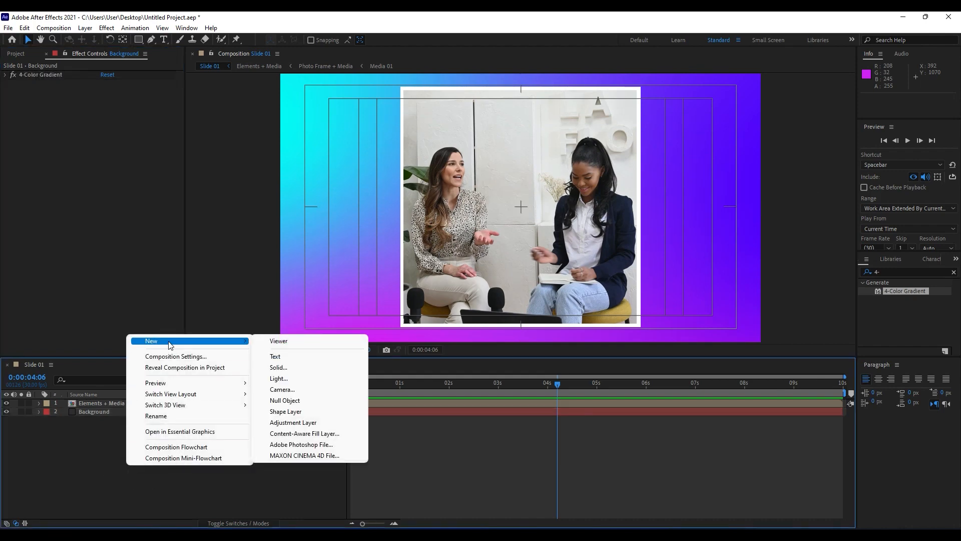
click(279, 367)
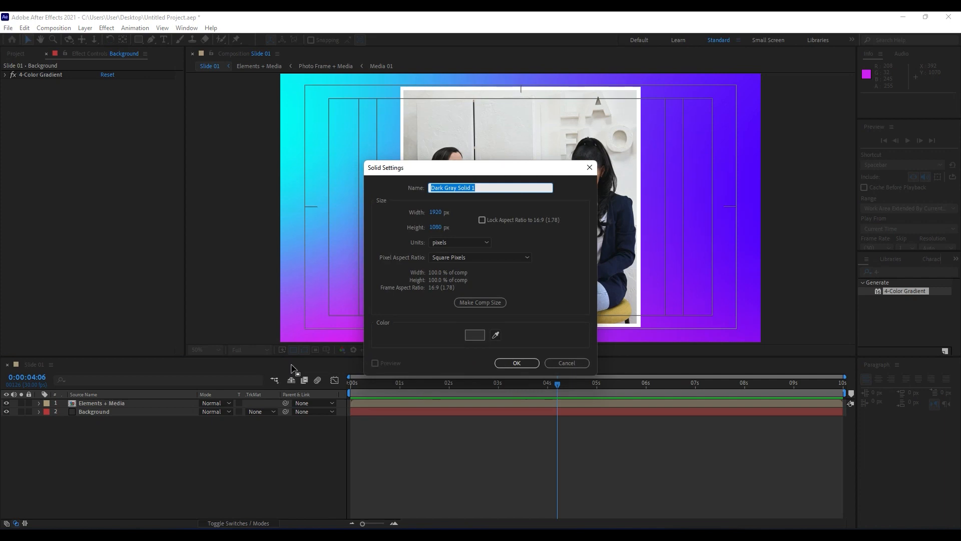
text(Grid)
click(517, 362)
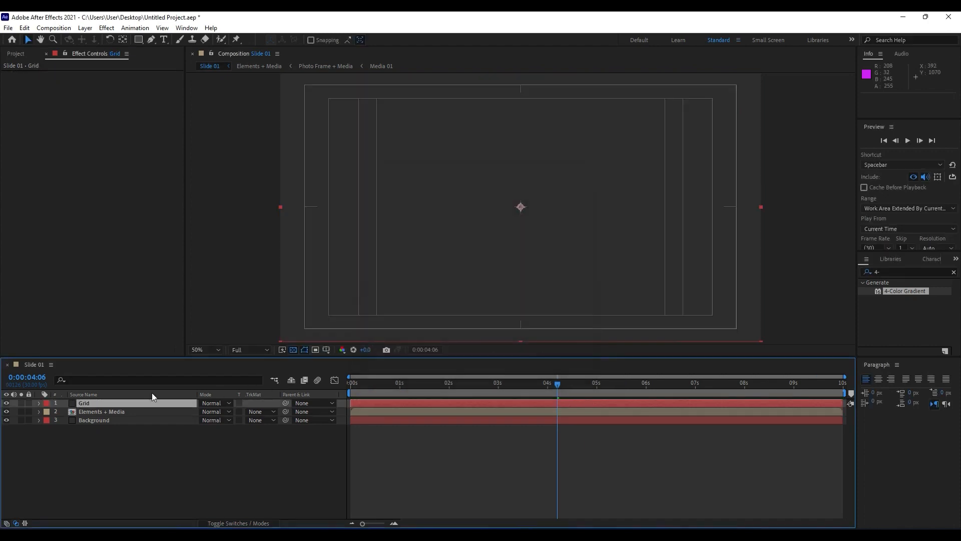
drag(87, 406, 90, 418)
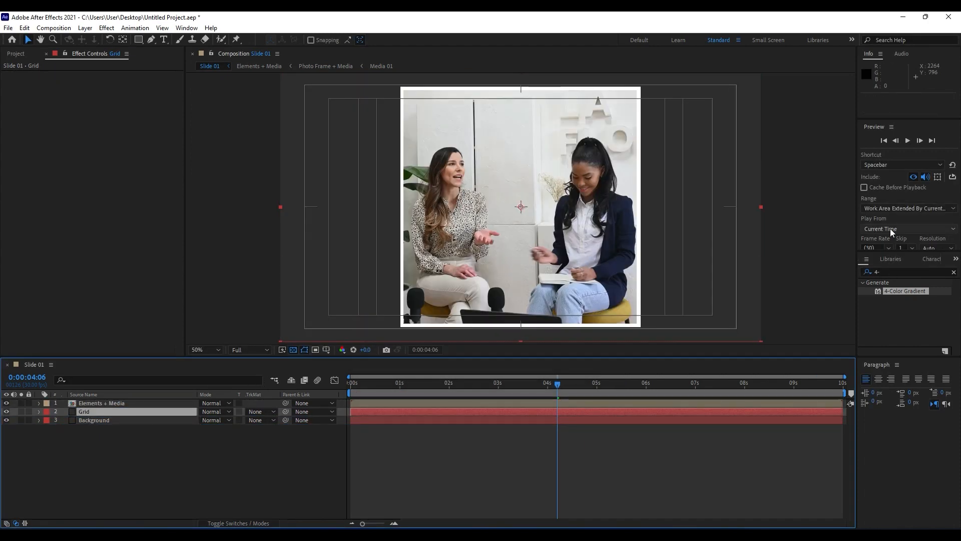
Apply the CC Ball Action effect to the Grid layer.
click(902, 271)
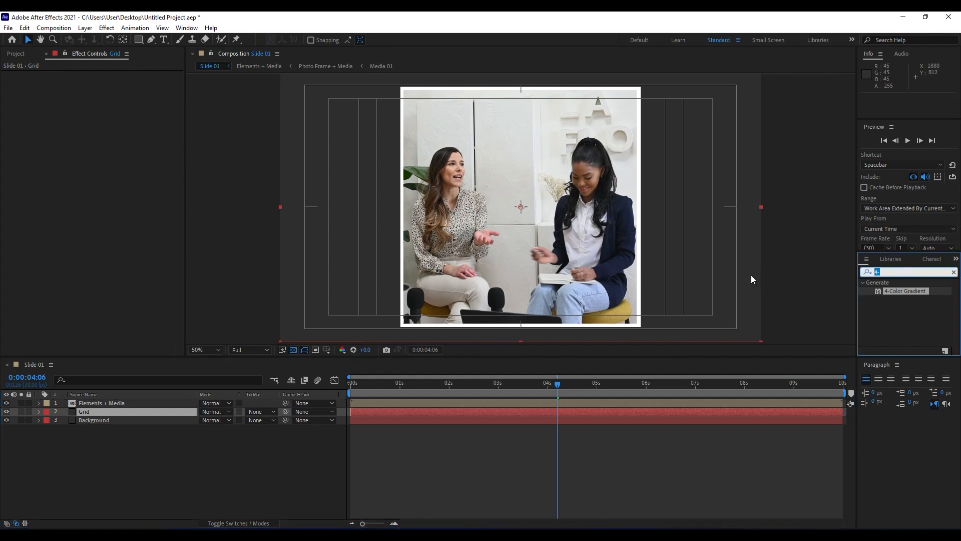
text(ball ac)
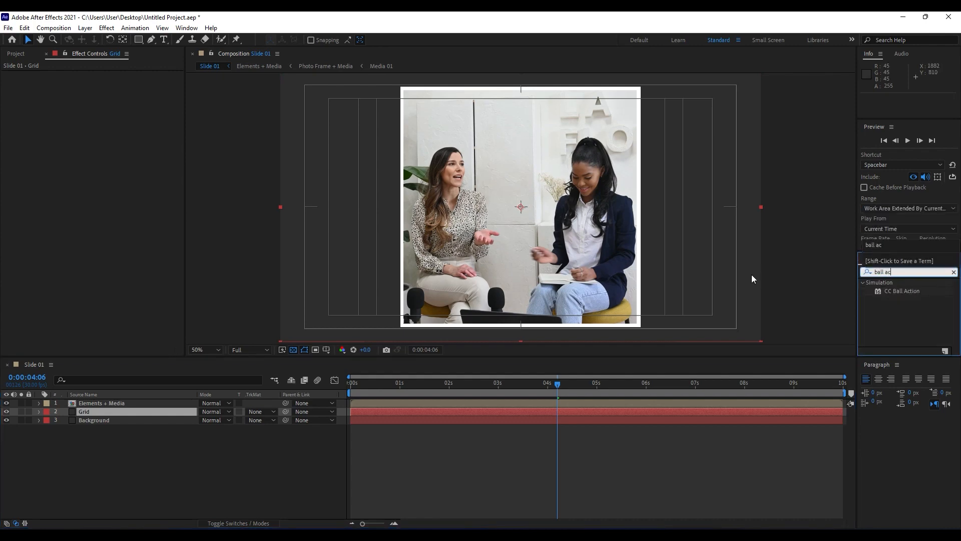
double_click(901, 291)
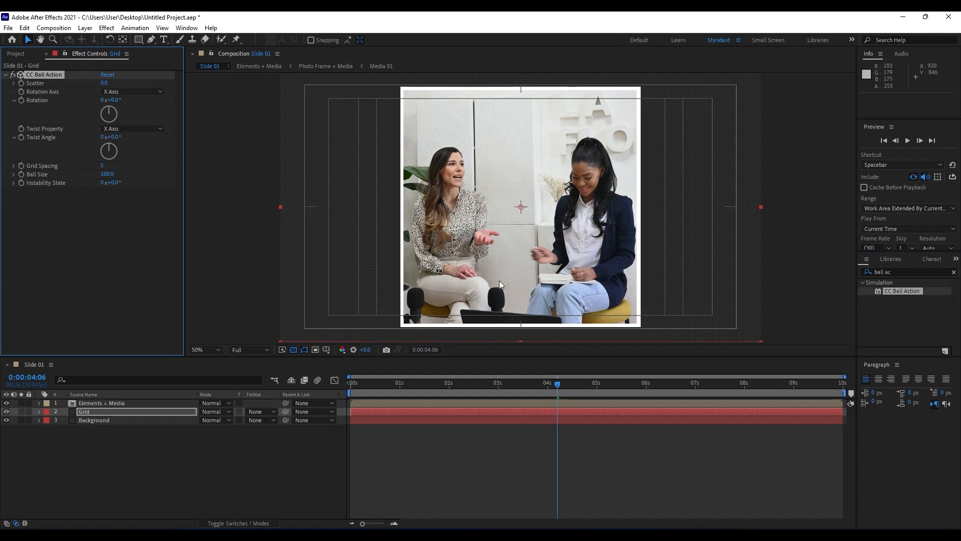
Adjust the Grid layer's CC Ball Action to a Grid Spacing of 9 and a Ball Size of 12.
scroll(499, 285, up, 1)
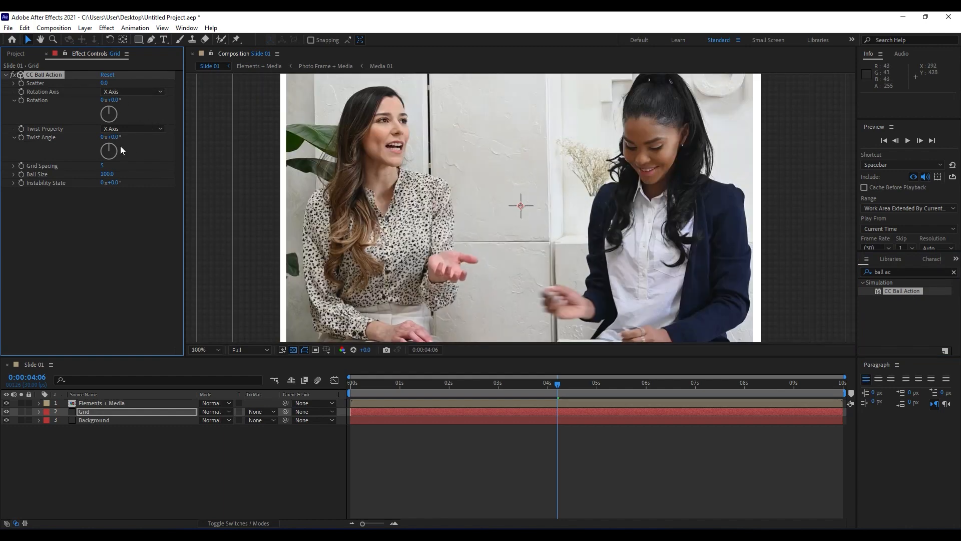
drag(103, 88, 100, 86)
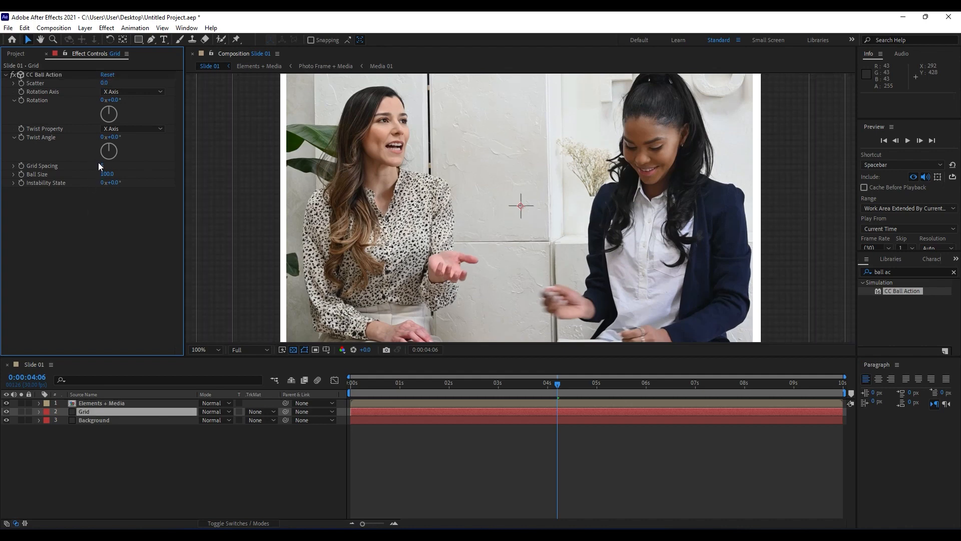
drag(103, 166, 108, 166)
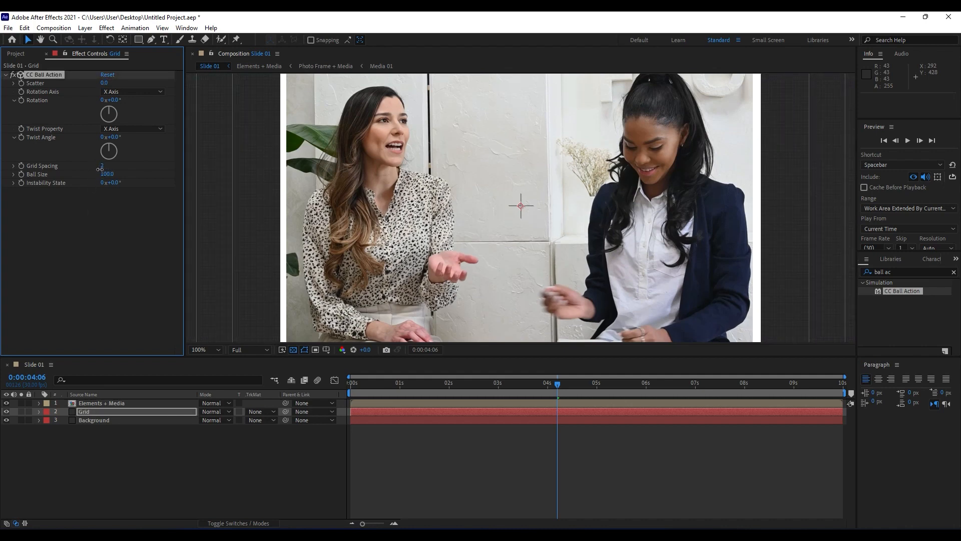
click(102, 166)
text(3)
click(99, 227)
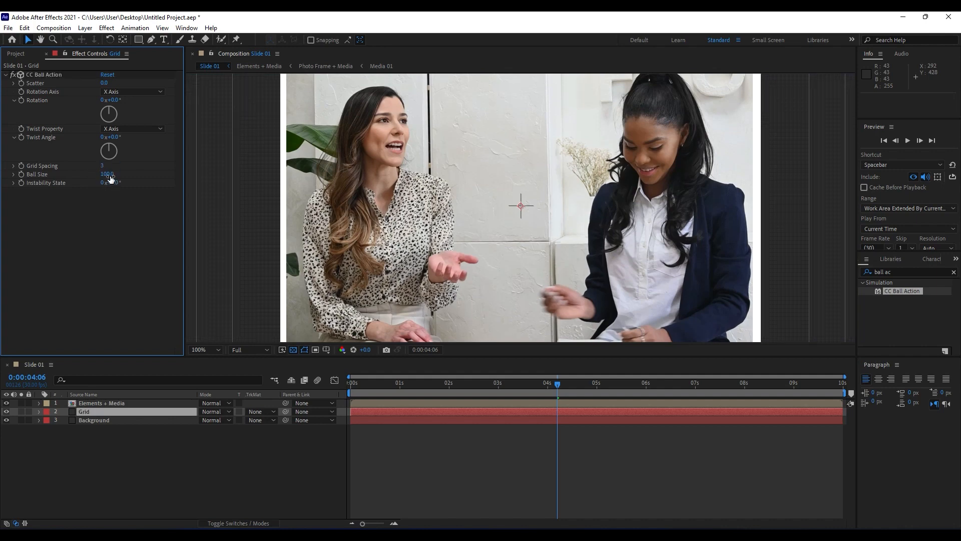
mouse_move(104, 173)
mouse_down()
mouse_move(90, 178)
mouse_move(110, 183)
mouse_up()
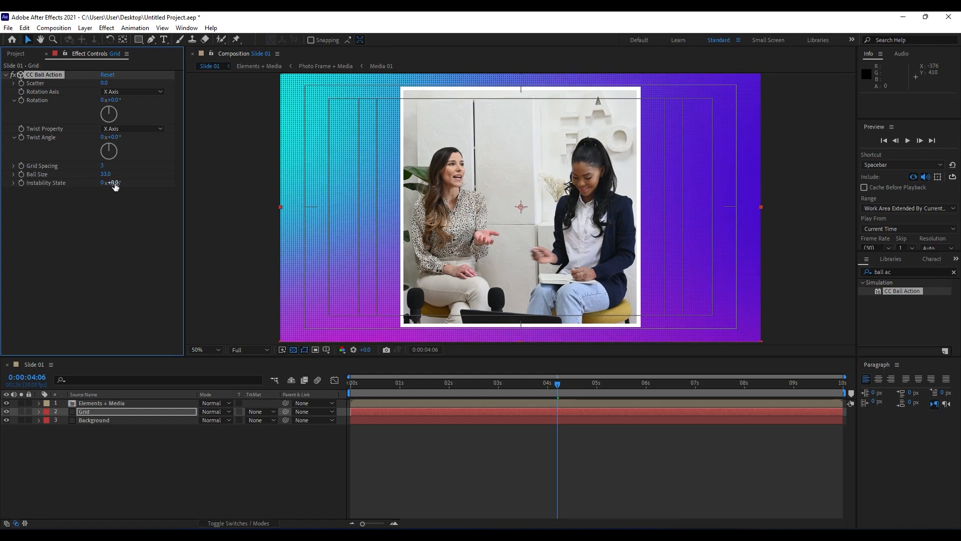
mouse_move(102, 168)
mouse_down()
mouse_move(111, 173)
mouse_move(101, 175)
mouse_up()
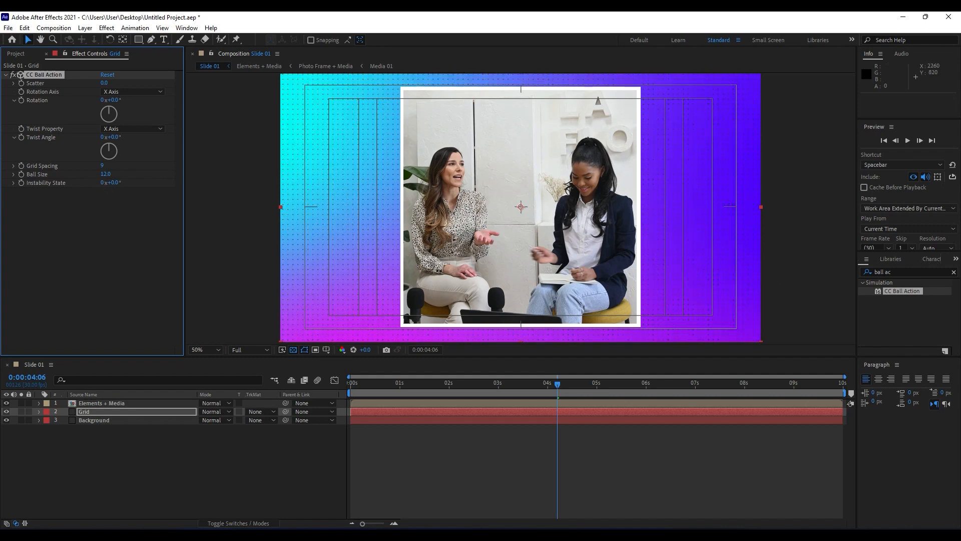
Add a Fill effect in white to the Grid layer and set the layer's blending mode to Overlay.
click(915, 271)
text(fill)
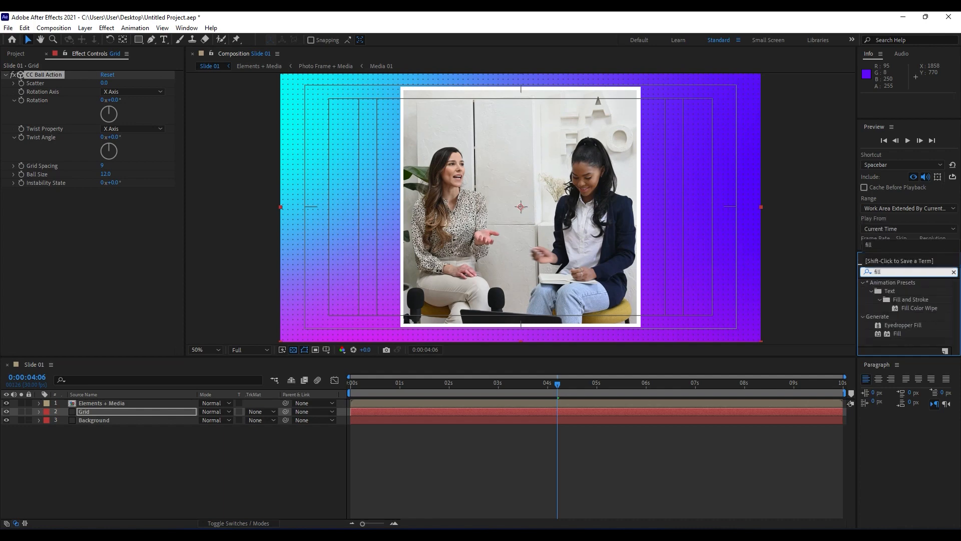
double_click(890, 335)
click(104, 218)
drag(301, 376, 110, 191)
click(463, 349)
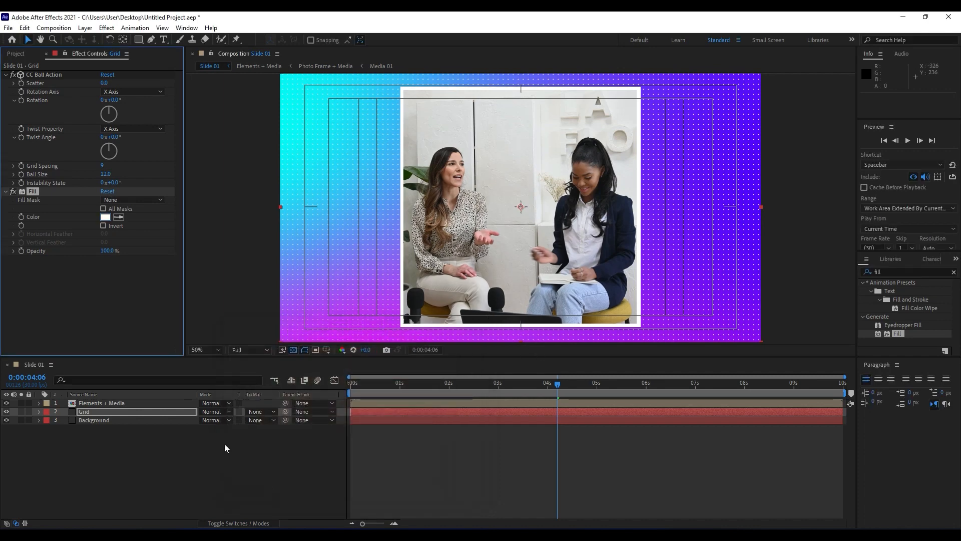
click(210, 413)
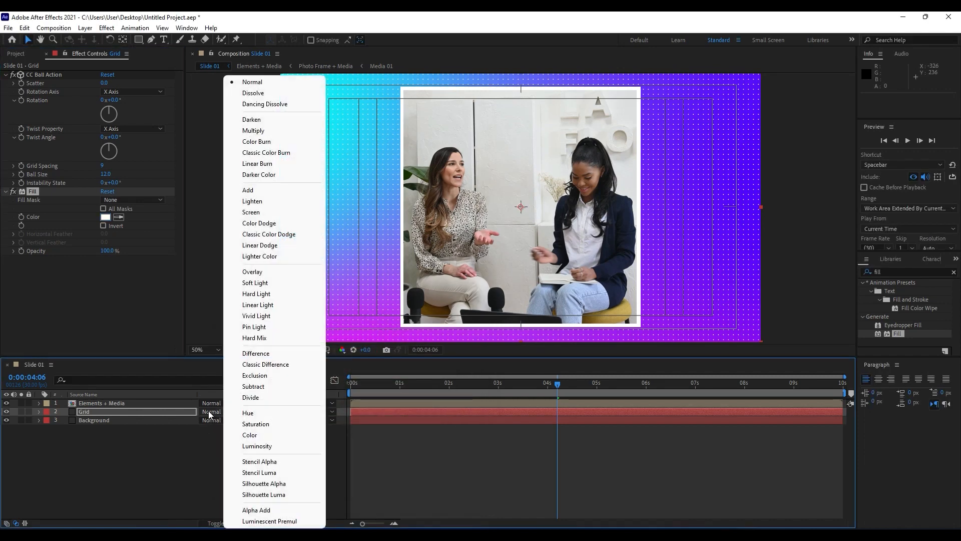
click(272, 272)
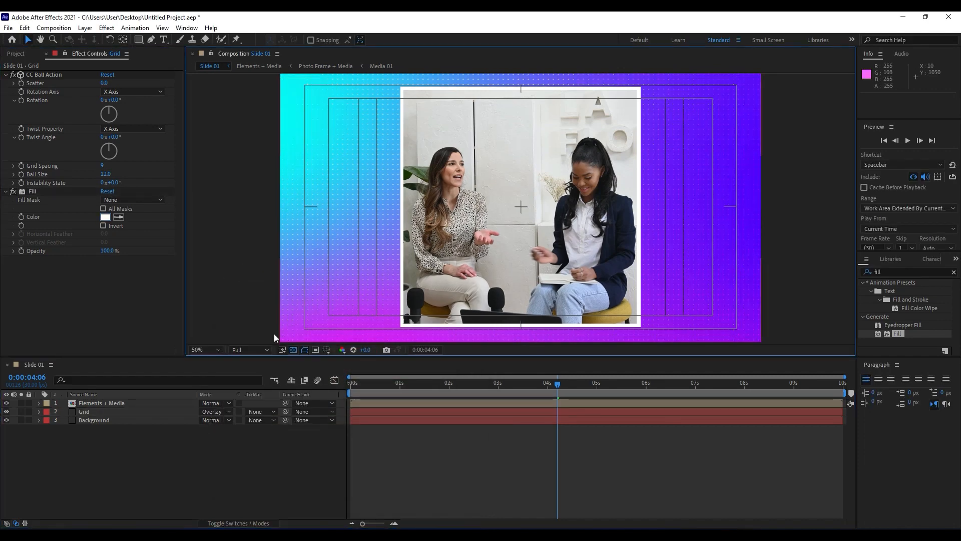
Tighten the Grid's dot pattern to a Grid Spacing of 5, check it, and collapse the CC Ball Action settings.
click(103, 171)
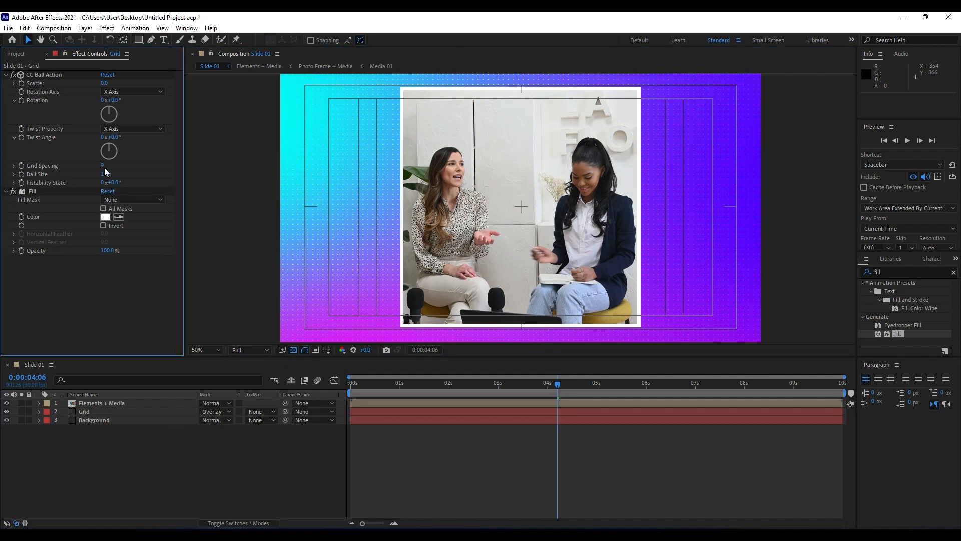
drag(102, 166, 105, 166)
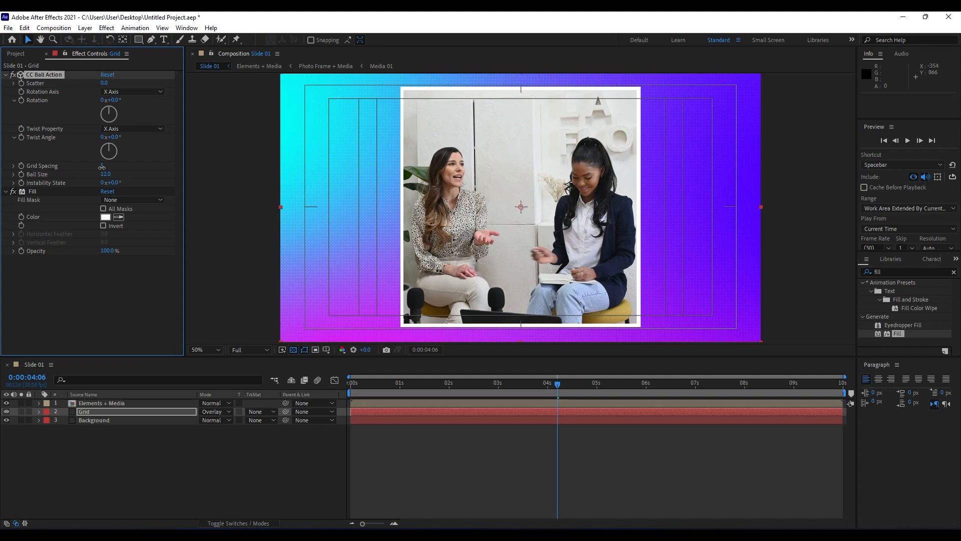
scroll(719, 295, up, 1)
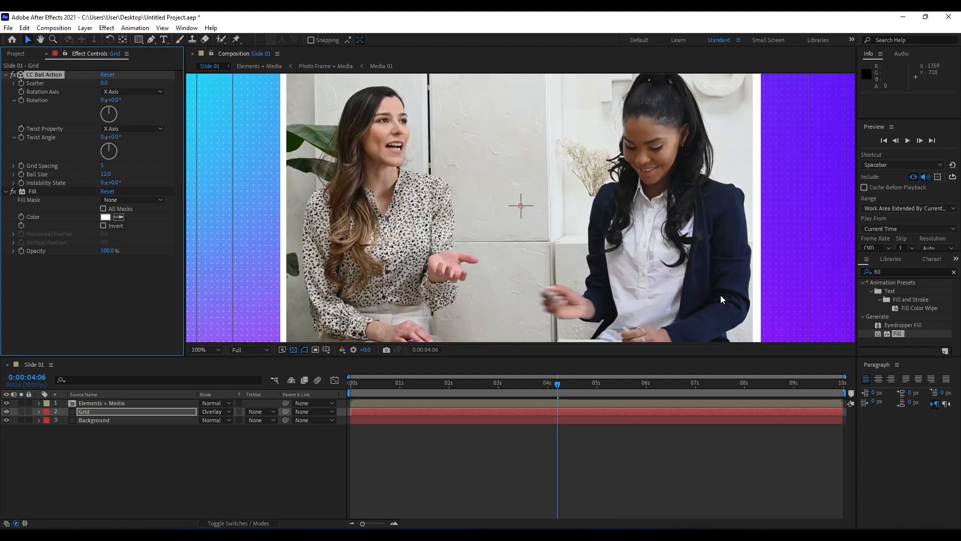
scroll(789, 258, down, 1)
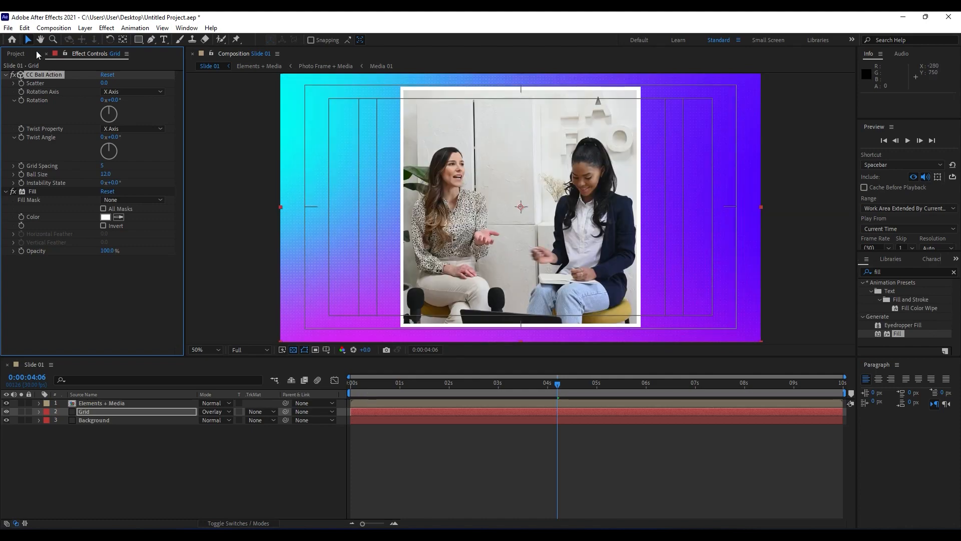
click(5, 75)
Insert the black-silver-microphone image between the Grid and Background layers and set its blending mode to Multiply.
click(46, 54)
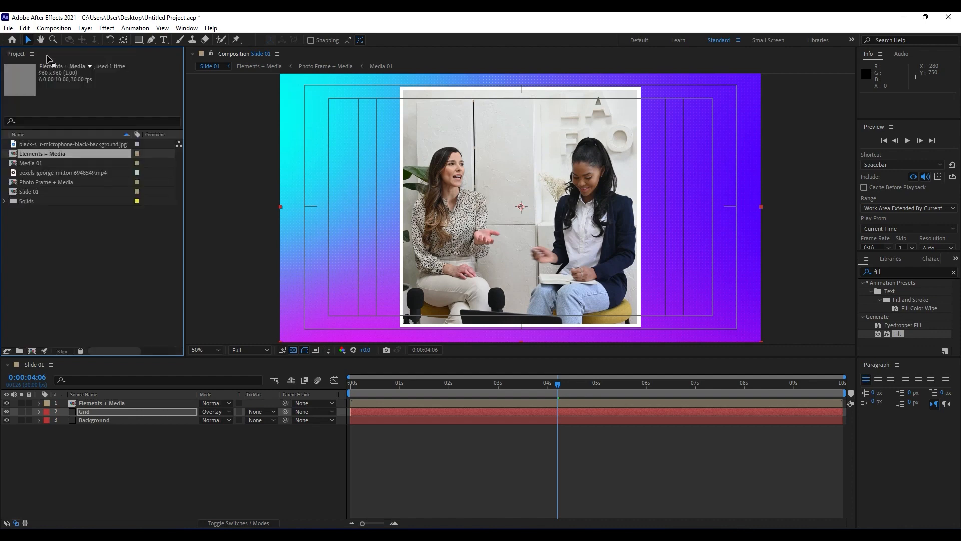
key(Up)
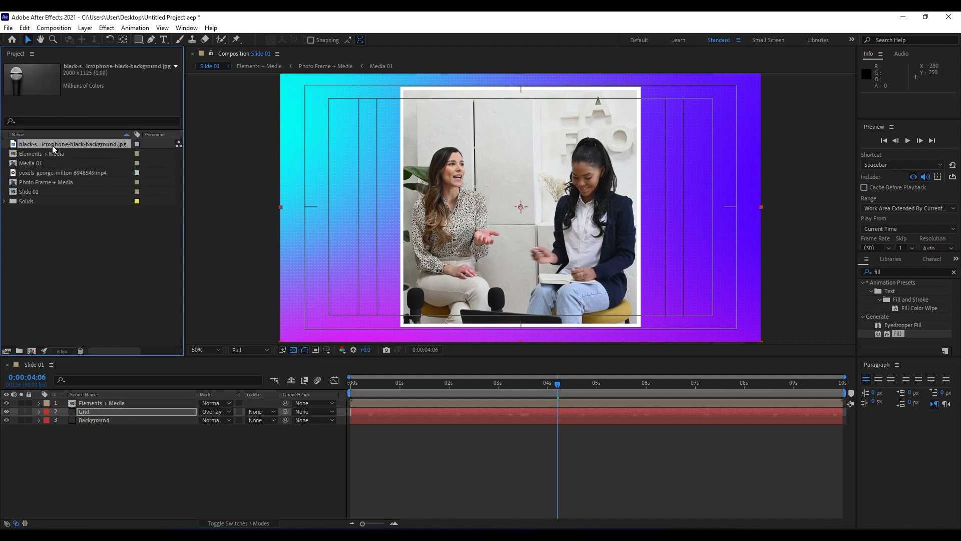
drag(52, 146, 140, 417)
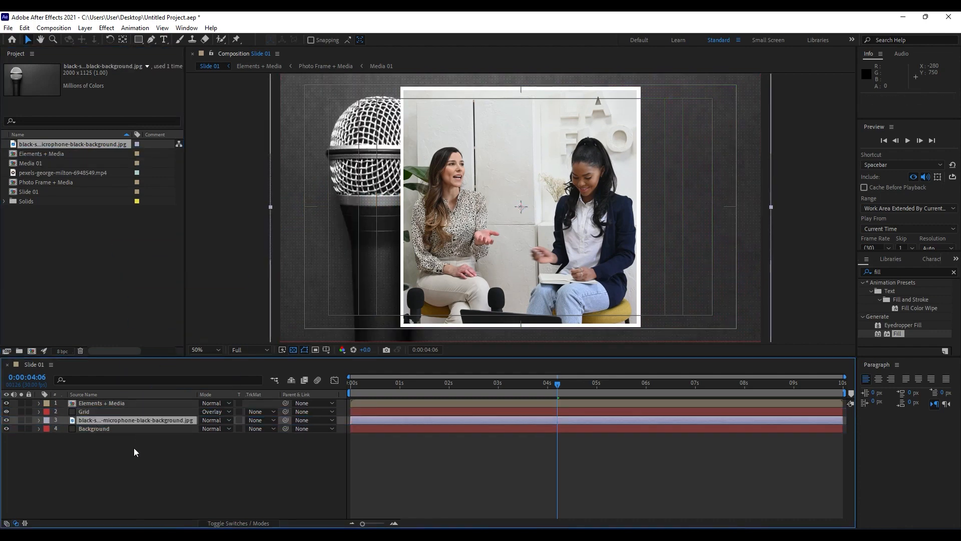
click(217, 428)
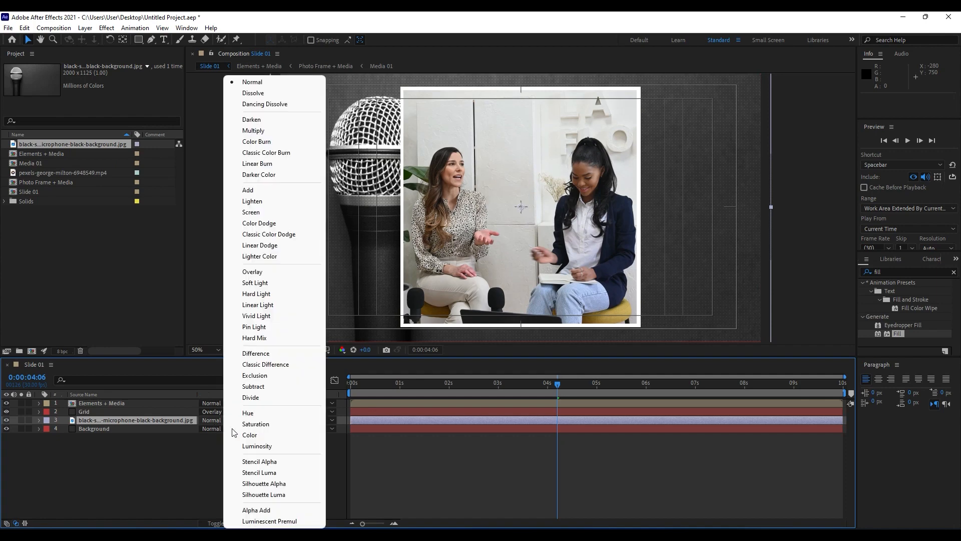
click(113, 508)
click(220, 421)
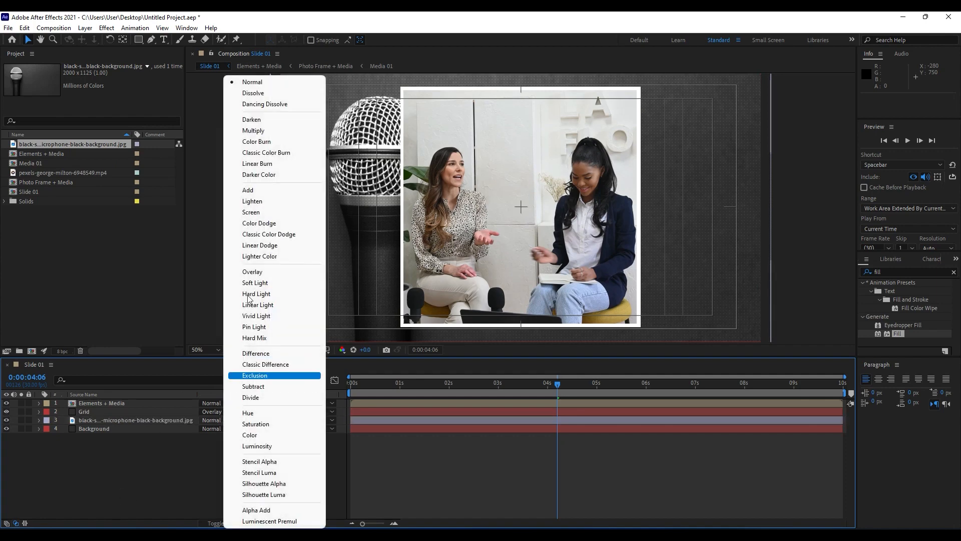
click(266, 131)
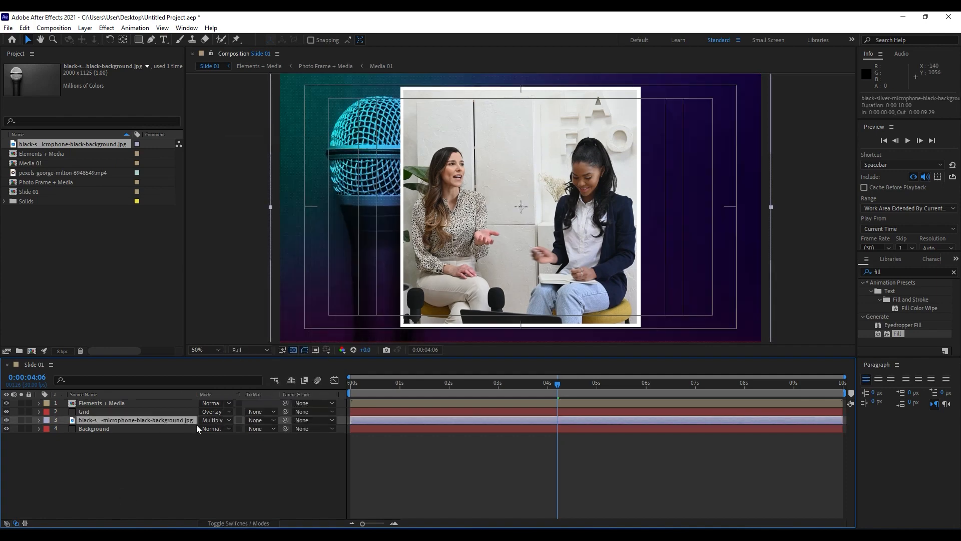
Set the microphone image layer's opacity to 80% and collapse its properties.
key(t)
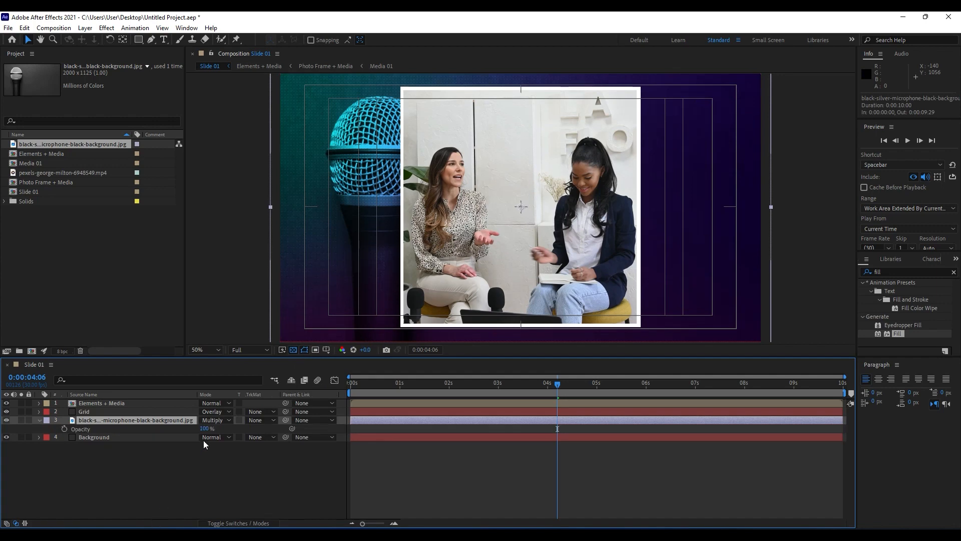
drag(208, 431, 195, 430)
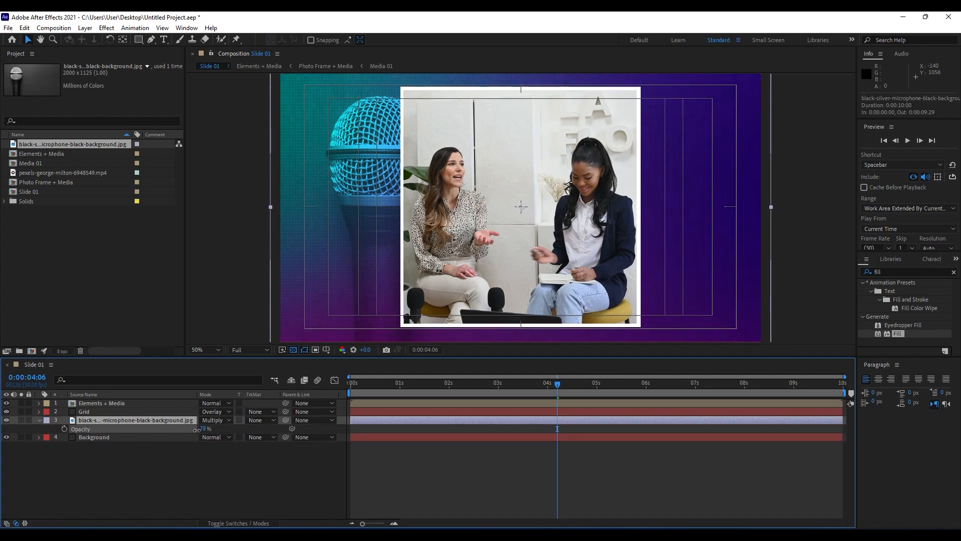
drag(197, 430, 197, 430)
drag(198, 430, 197, 431)
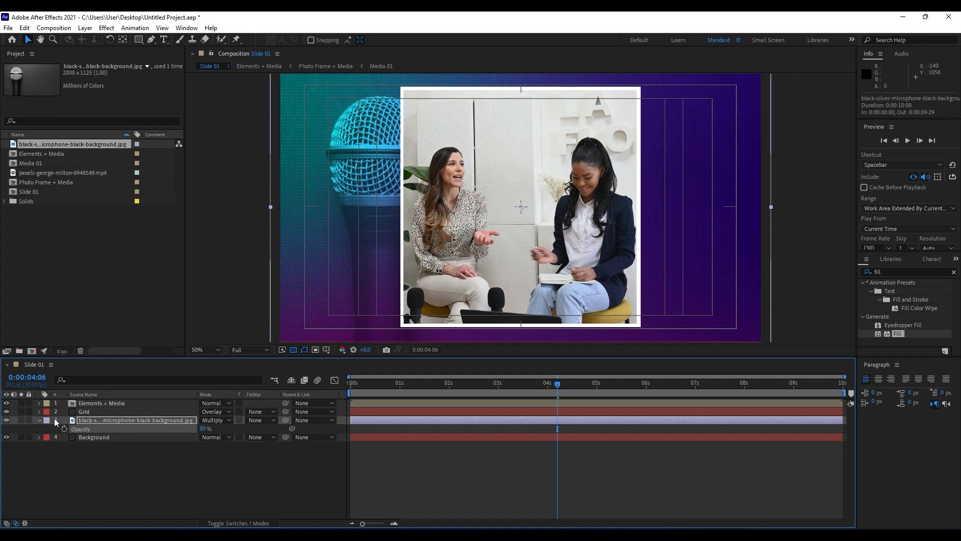
click(38, 420)
Move the Elements + Media layer horizontally until the photo frame's right edge meets the composition's action-safe guide.
click(100, 404)
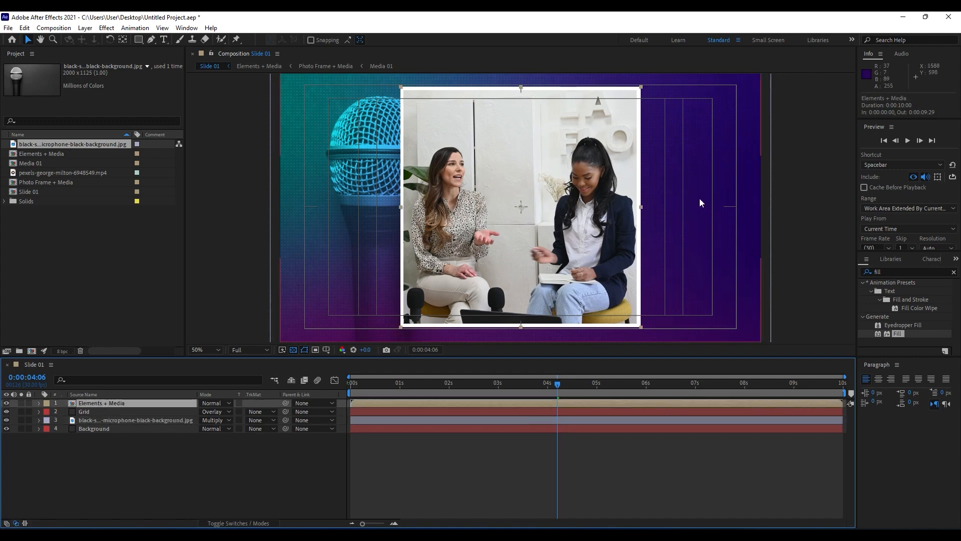
key(p)
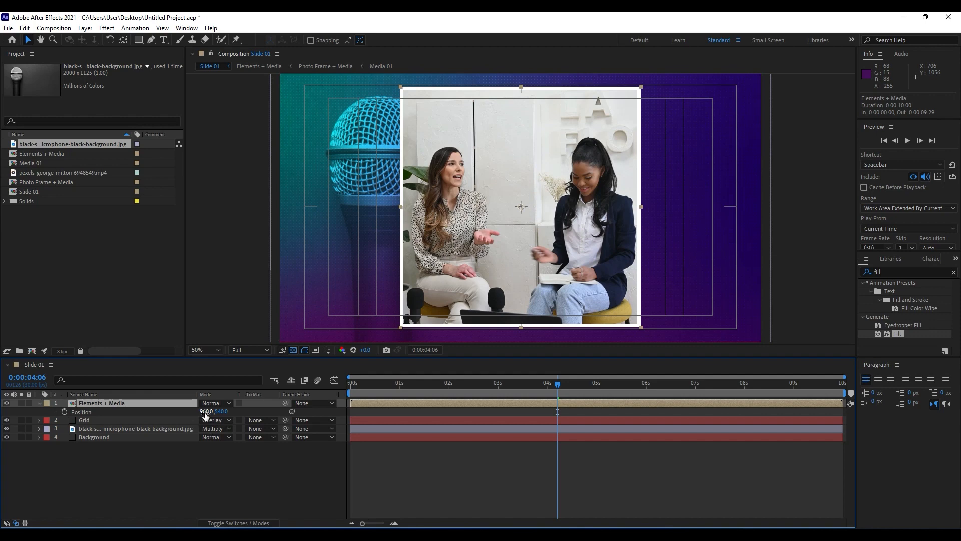
drag(205, 414, 419, 438)
Scale the Elements + Media layer down to 80% and play back the composition to check the frame animation.
key(s)
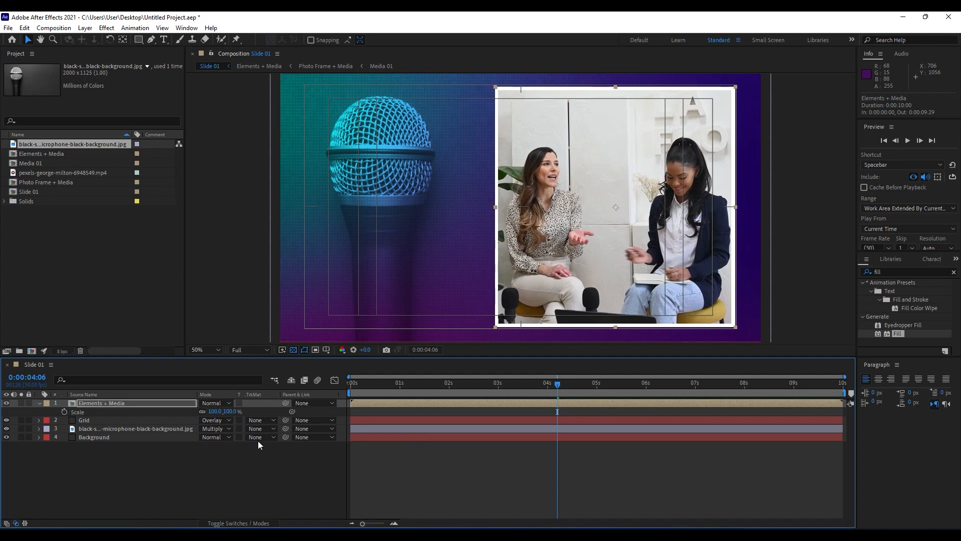
drag(214, 412, 201, 413)
click(214, 412)
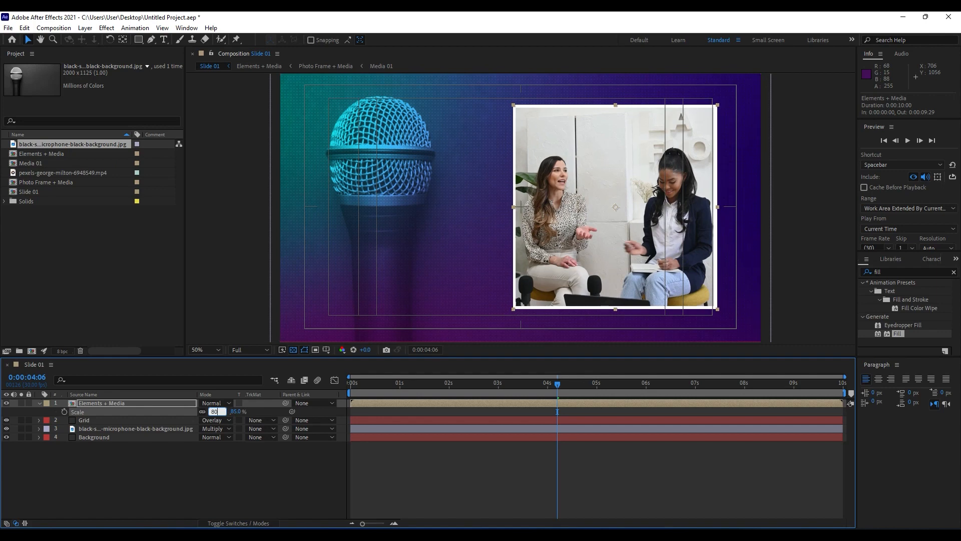
key(Return)
key(space)
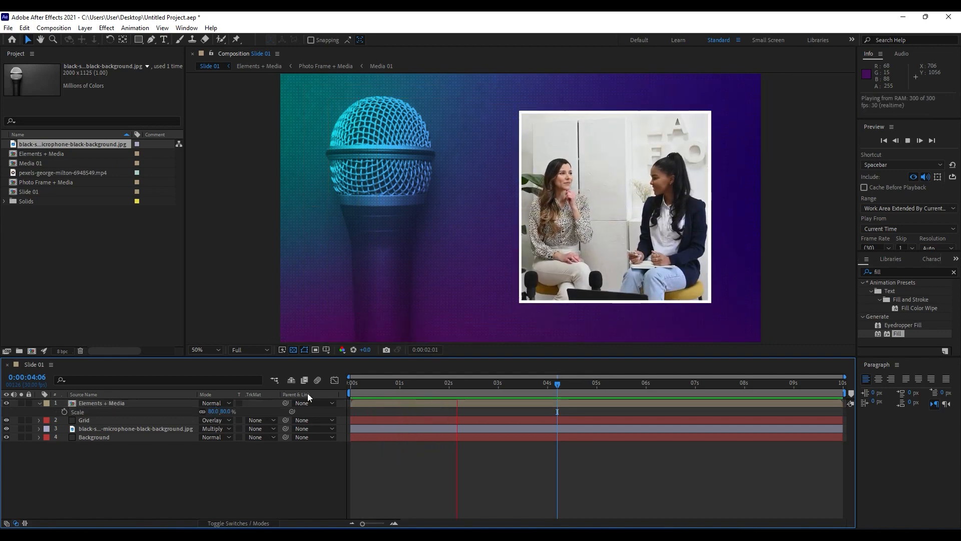
key(space)
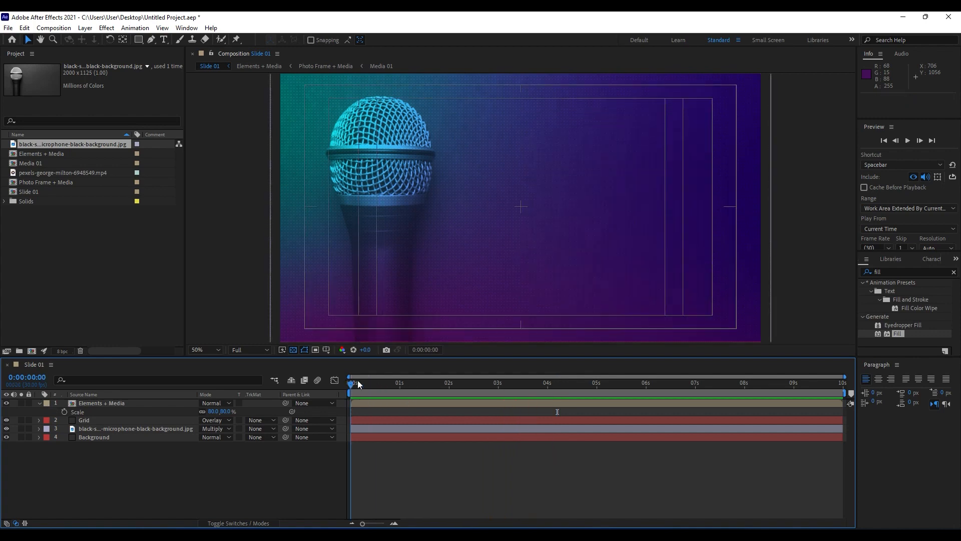
Add the expression wiggle(0.5,25) to the Position property of the Elements + Media layer.
click(523, 383)
click(111, 404)
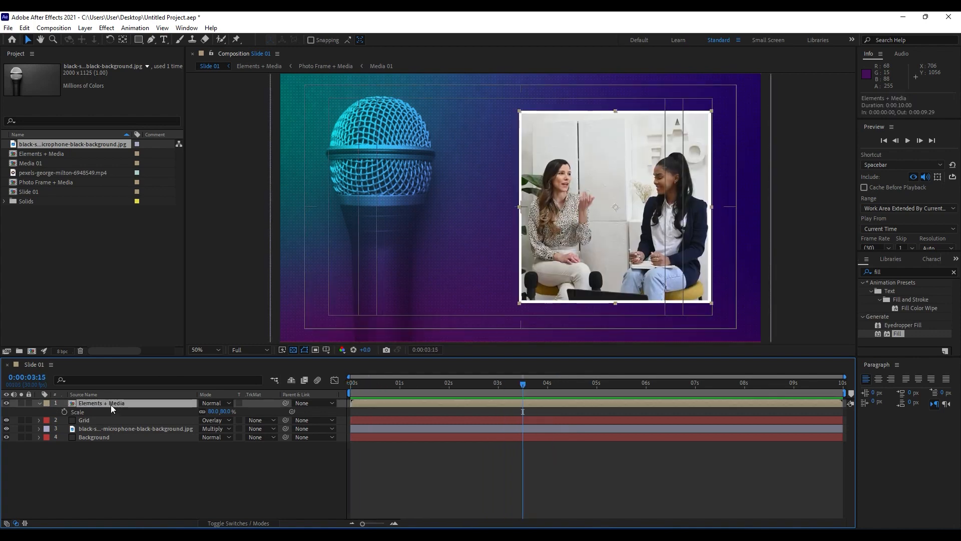
key(p)
alt+click(64, 411)
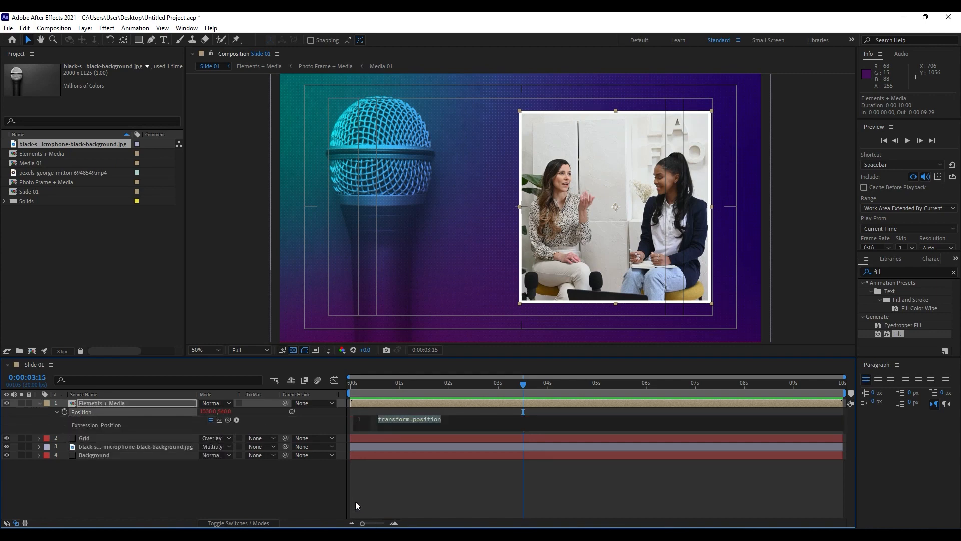
text(wiggle(0.5,25)
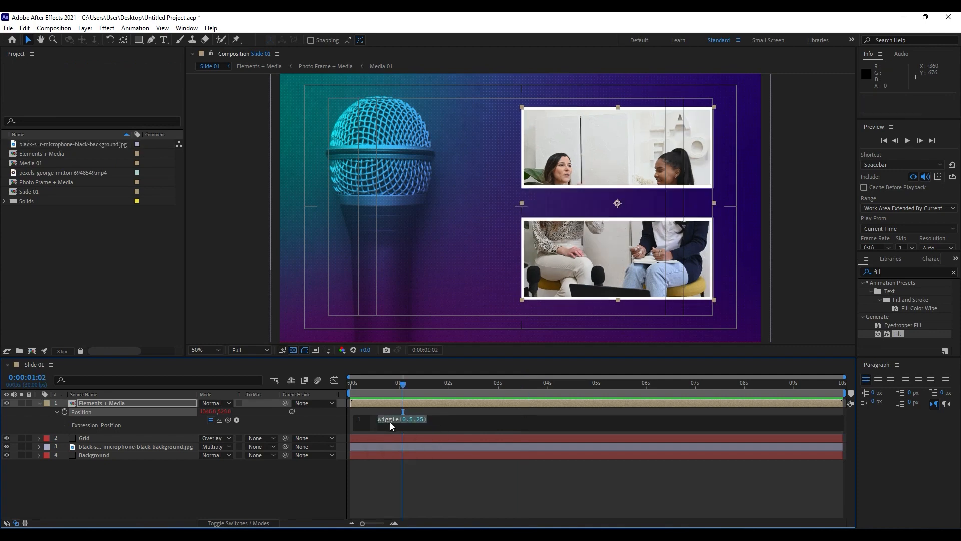
Change the wiggle frequency in the Elements + Media position expression to 0.8, giving wiggle(0.8,25).
click(411, 420)
text(8)
click(100, 280)
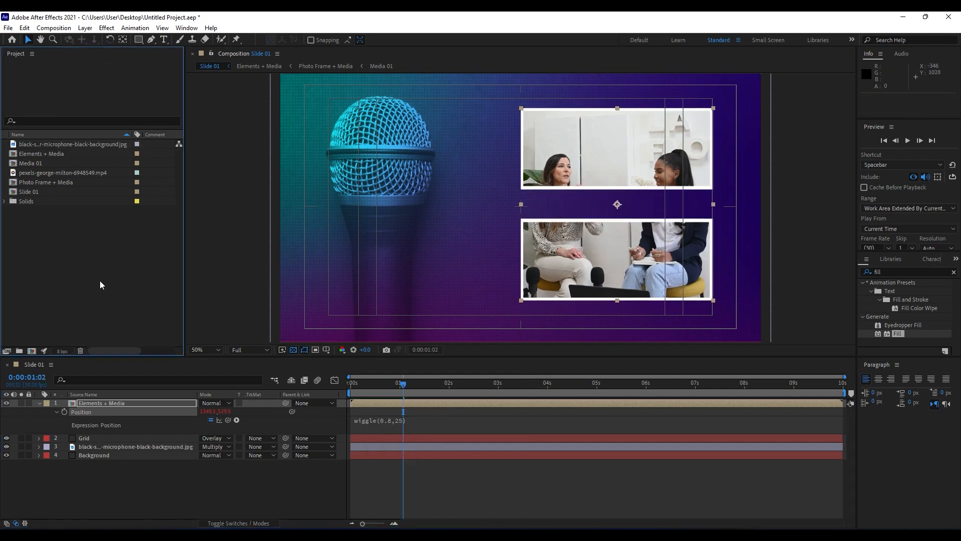
Collapse the Elements + Media layer's properties and duplicate the layer in the Slide 01 composition.
click(40, 403)
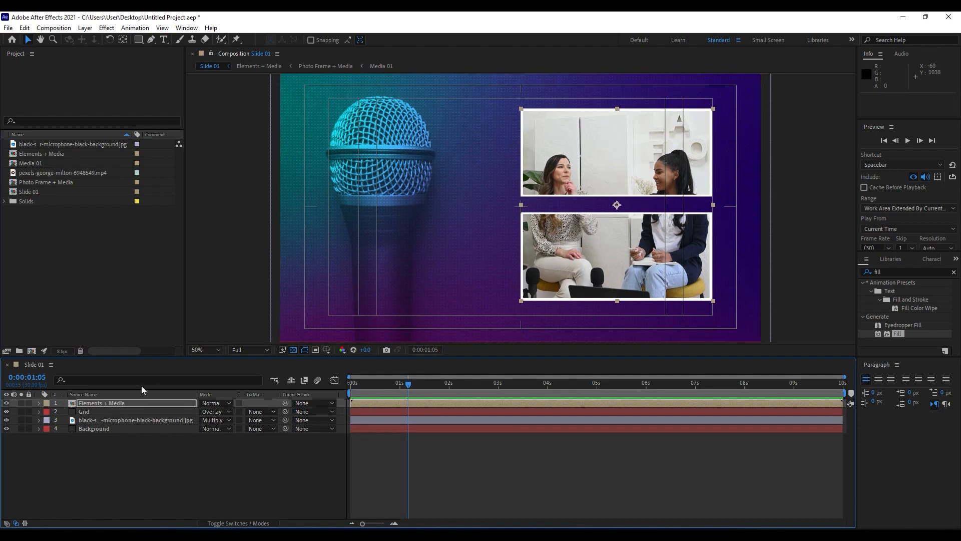
click(115, 401)
key(ctrl+d)
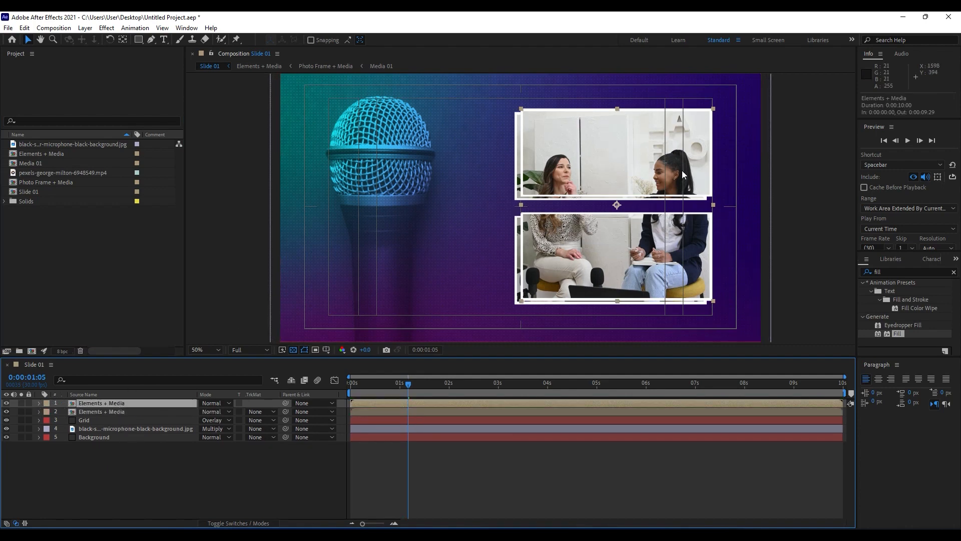
Apply the Fill effect to the lower Elements + Media copy and set its color to black (000000).
click(113, 410)
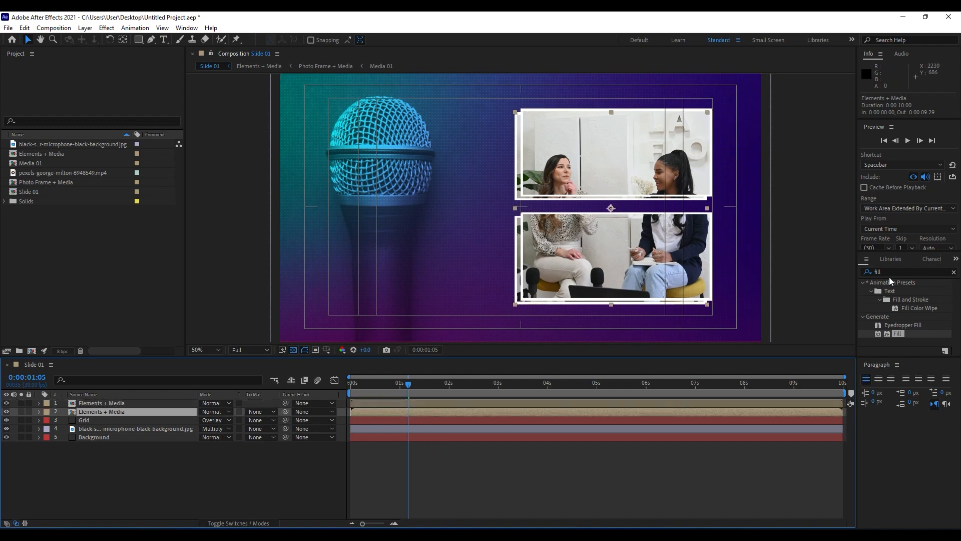
drag(897, 334, 155, 411)
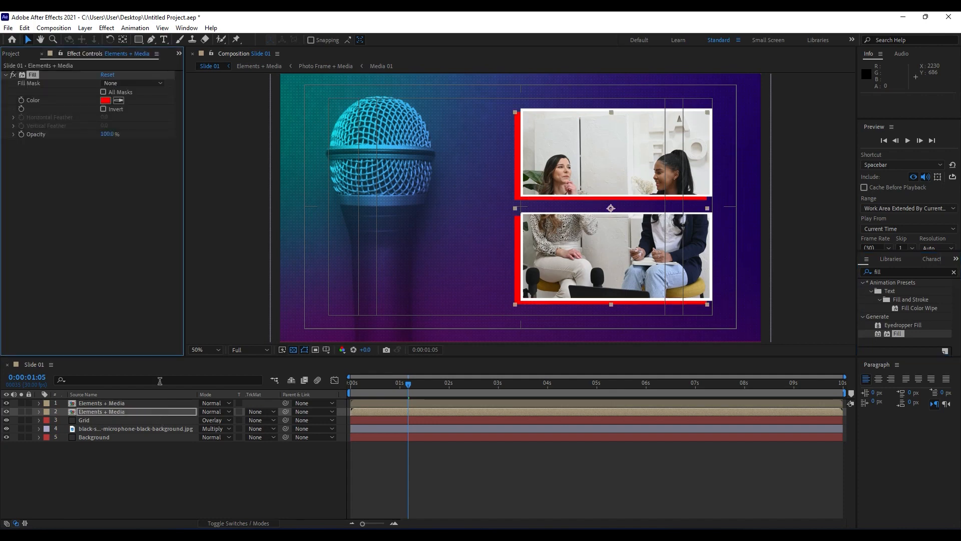
click(106, 101)
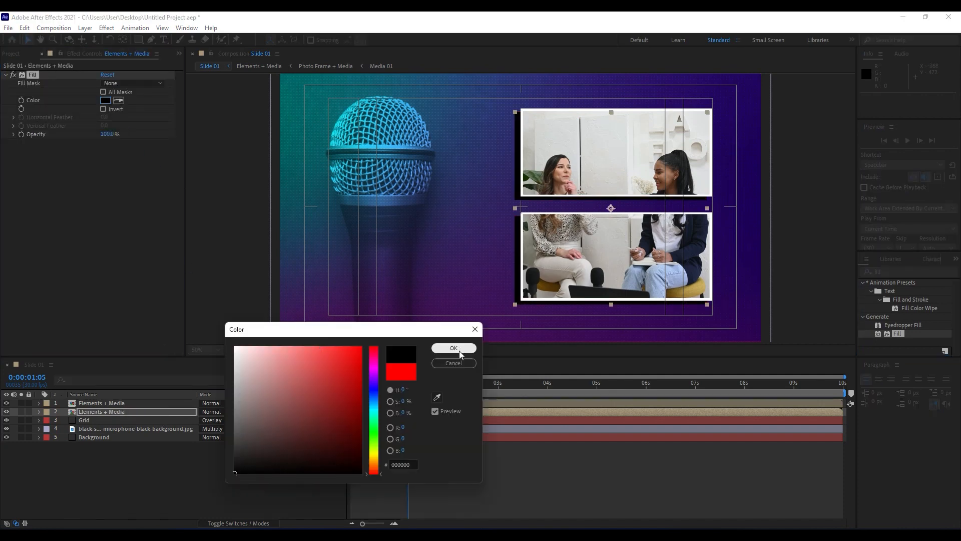
click(458, 348)
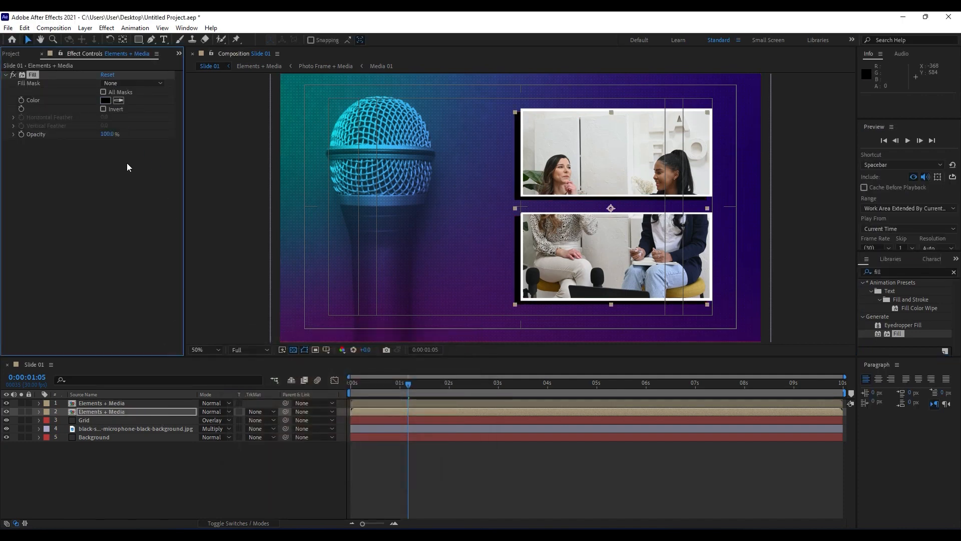
Add the Fast Box Blur effect to the black-filled Elements + Media copy and set its blur radius to 350.
click(897, 272)
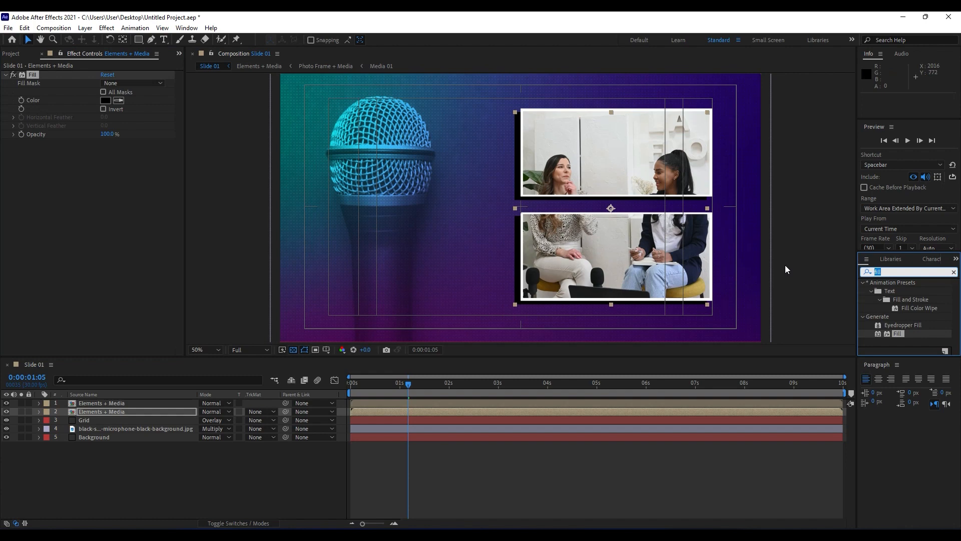
text(fast)
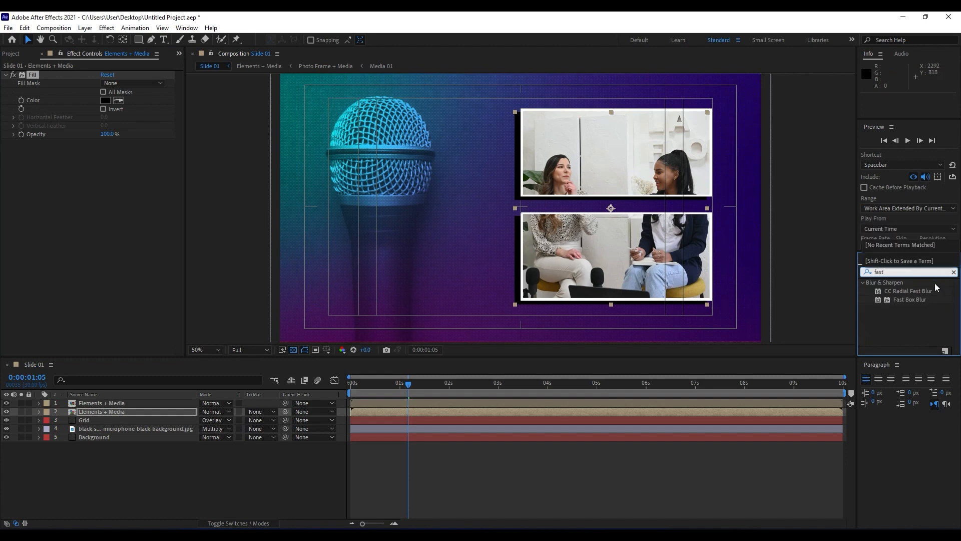
drag(916, 299, 77, 241)
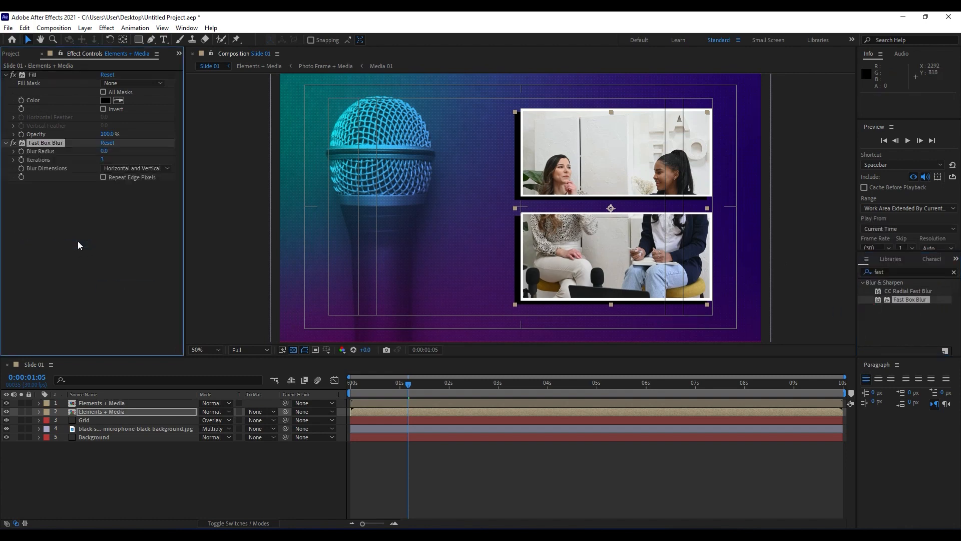
click(104, 151)
text(350)
click(103, 219)
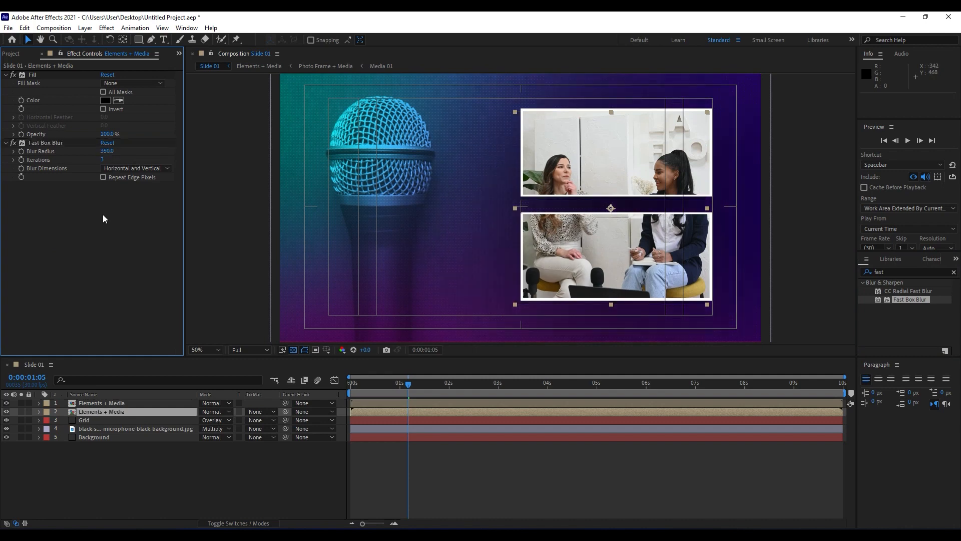
Preview the Slide 01 animation while toggling the blurred shadow layer's visibility, and park the playhead at 0:00:02:26.
key(space)
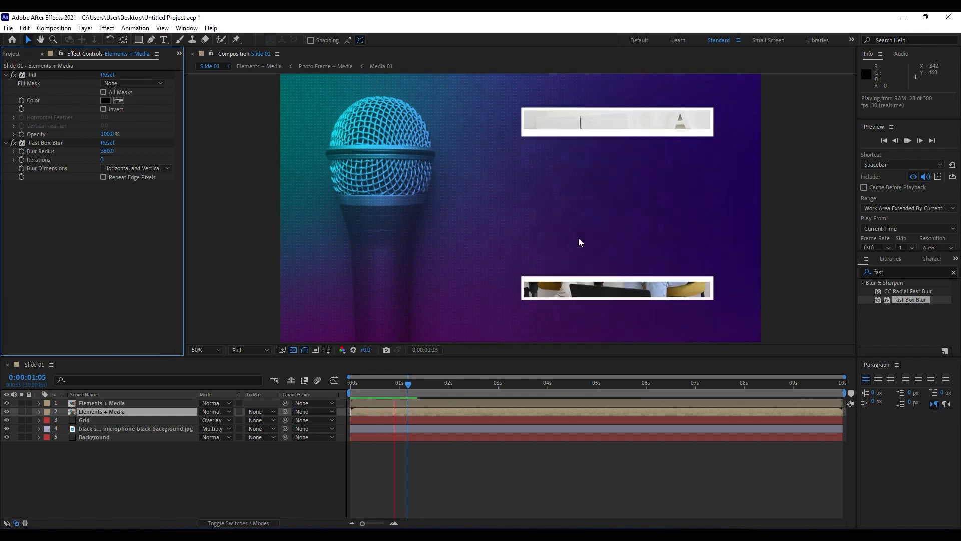
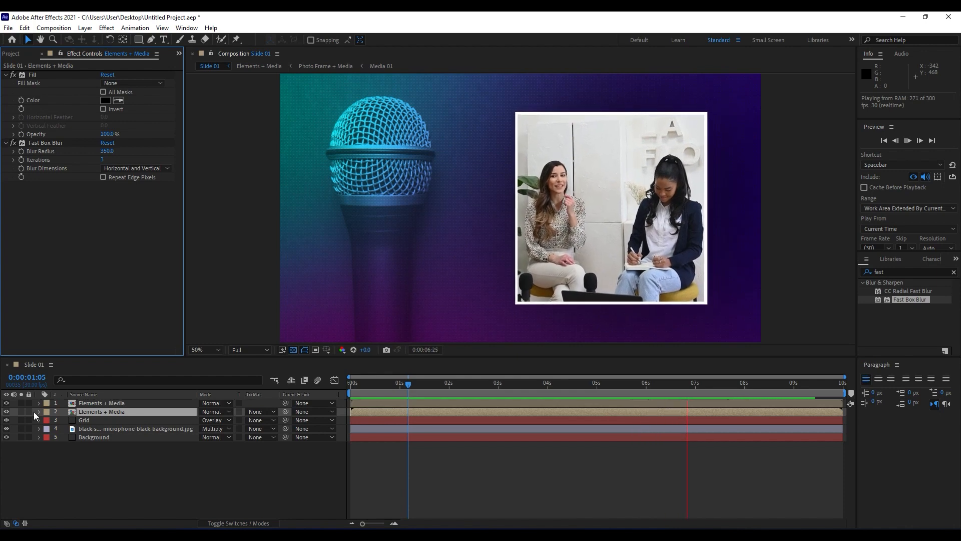
click(9, 412)
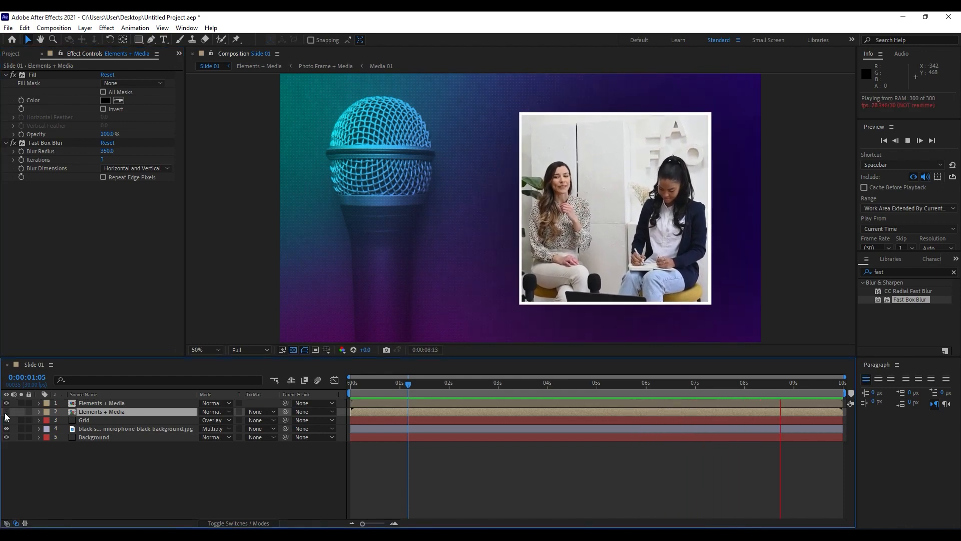
click(6, 412)
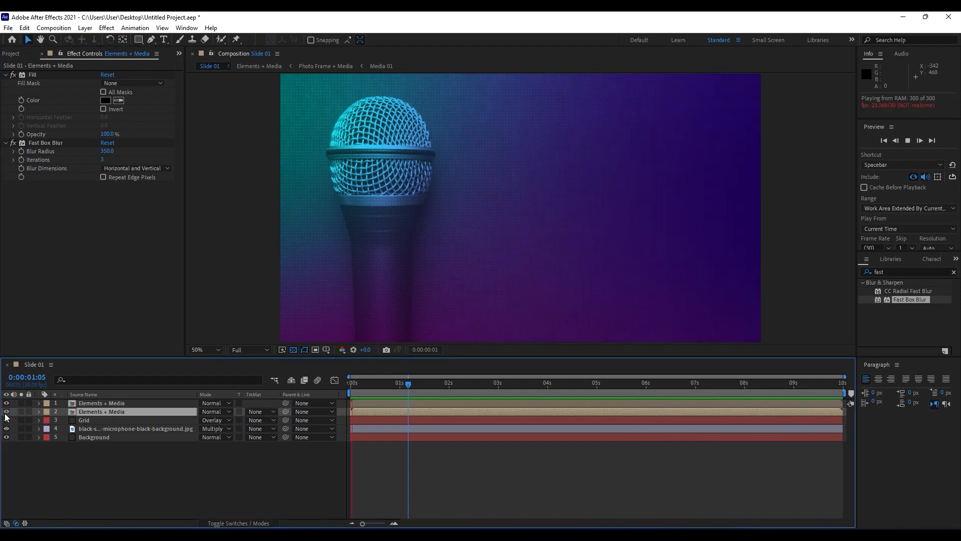
drag(464, 382, 488, 381)
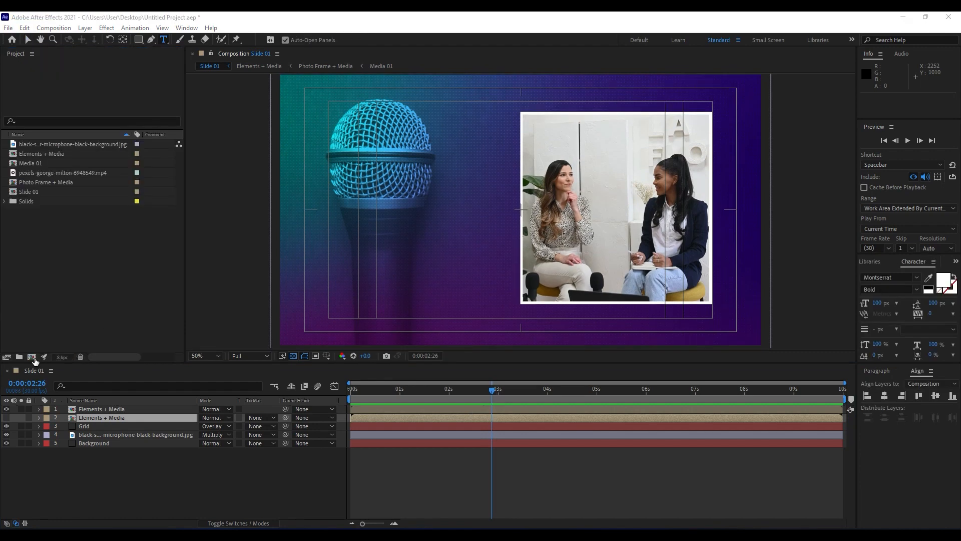
Create a 600 x 400 px, 10-second composition named Text 01.
click(32, 357)
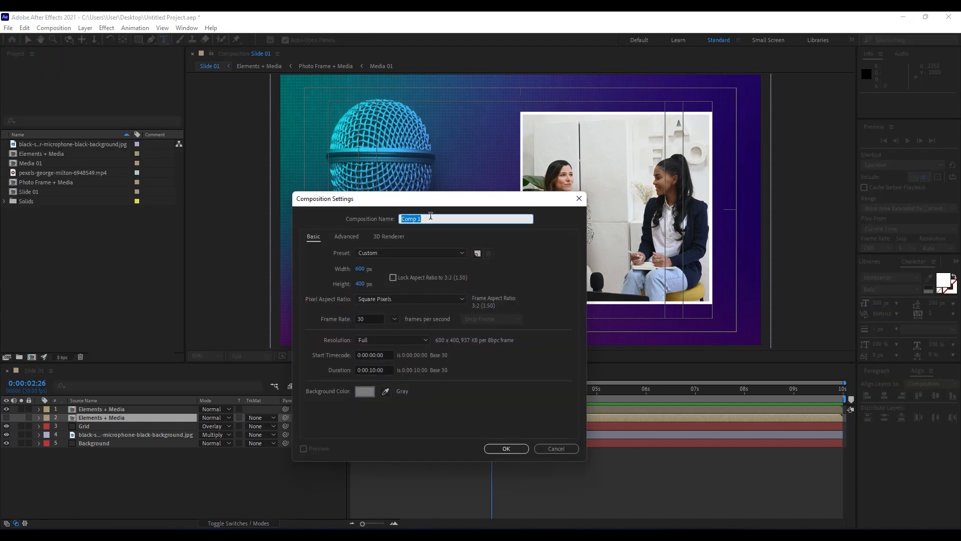
text(Text 01)
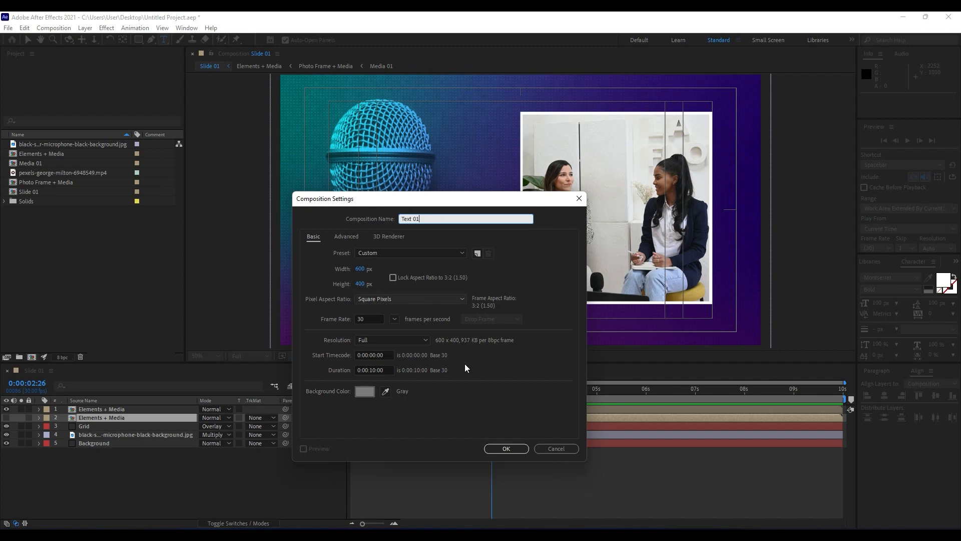
click(505, 448)
scroll(532, 310, up, 1)
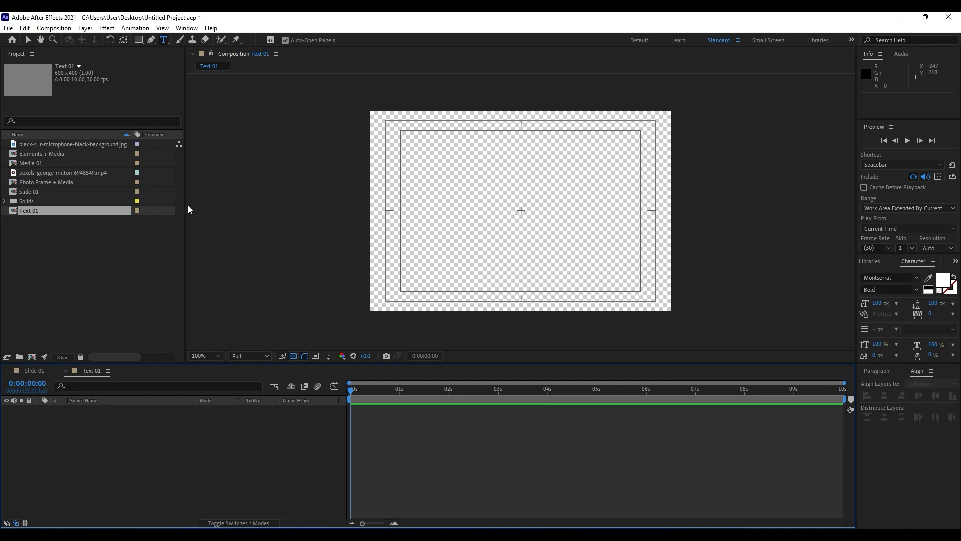
Add a white text layer reading PODCAST and INTRO on two lines, and turn off the transparency grid.
click(163, 39)
click(402, 172)
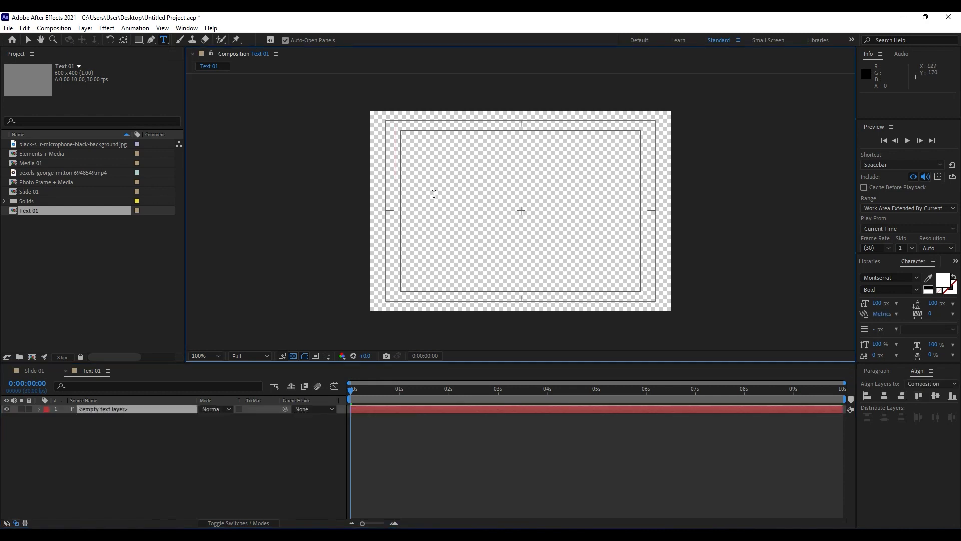
text(PO)
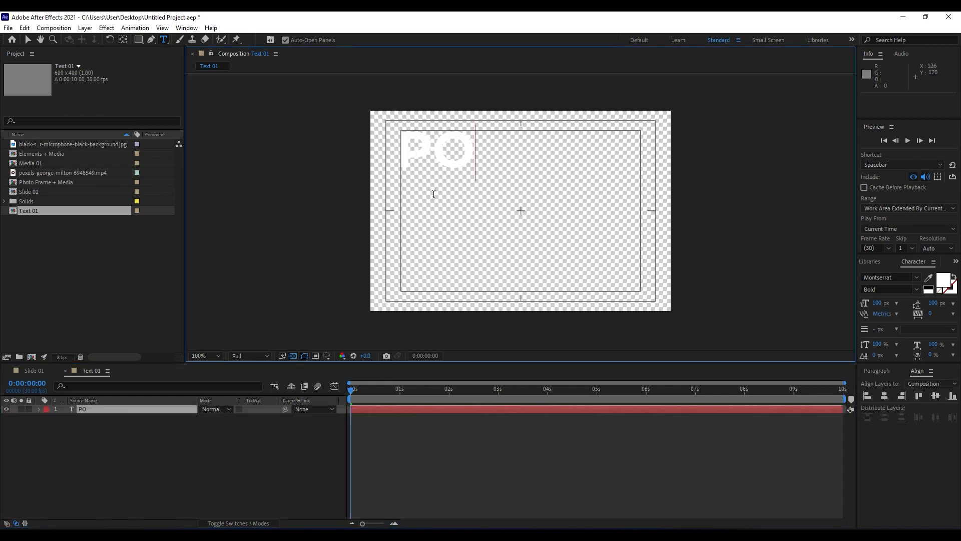
text(DCAT)
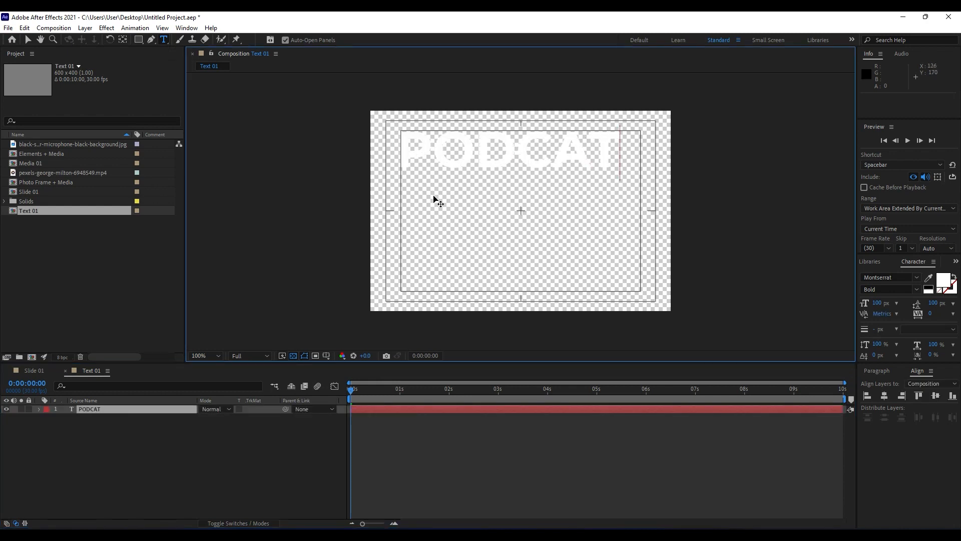
key(BackSpace)
text(ST)
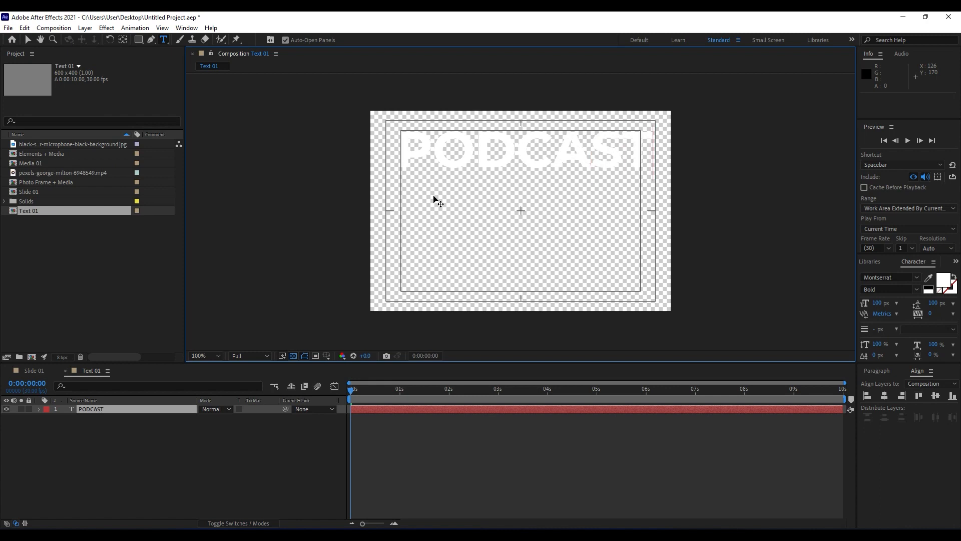
key(Return)
text(INTRO)
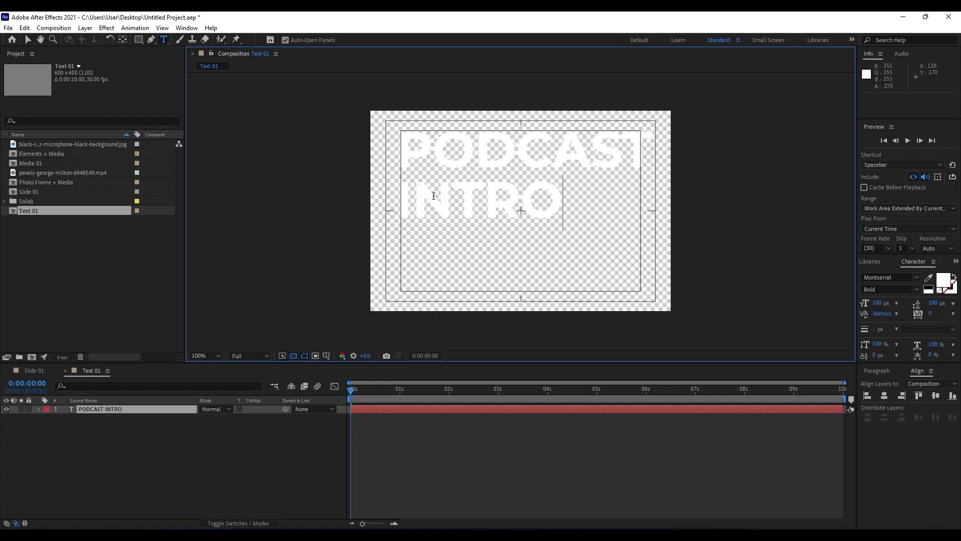
click(245, 471)
click(294, 356)
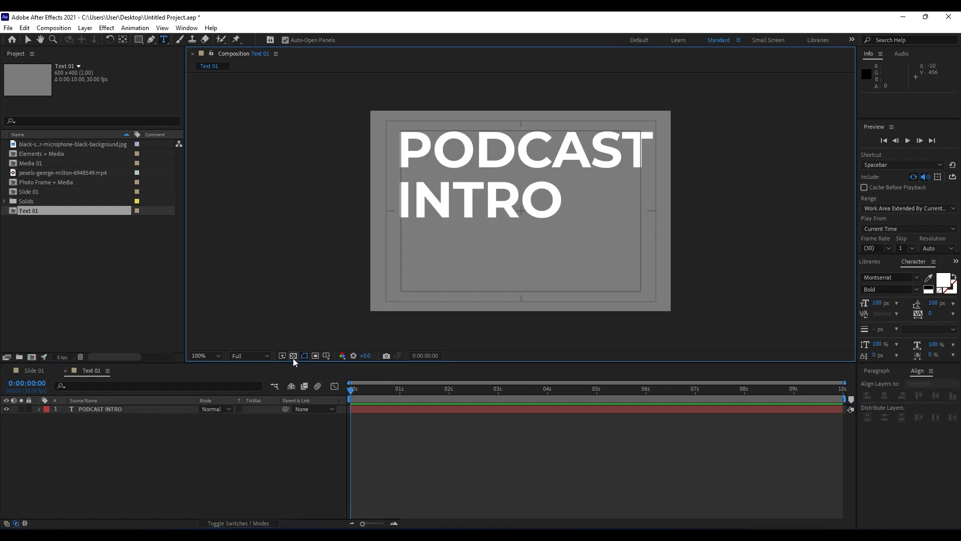
Indent the INTRO line under PODCAST by inserting spaces in front of it.
click(121, 409)
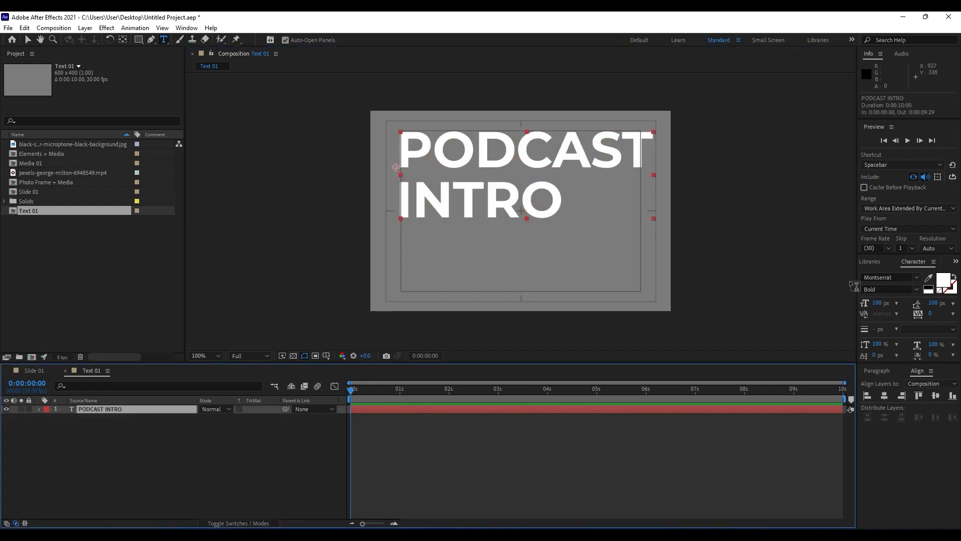
click(112, 438)
double_click(103, 409)
drag(399, 207, 566, 211)
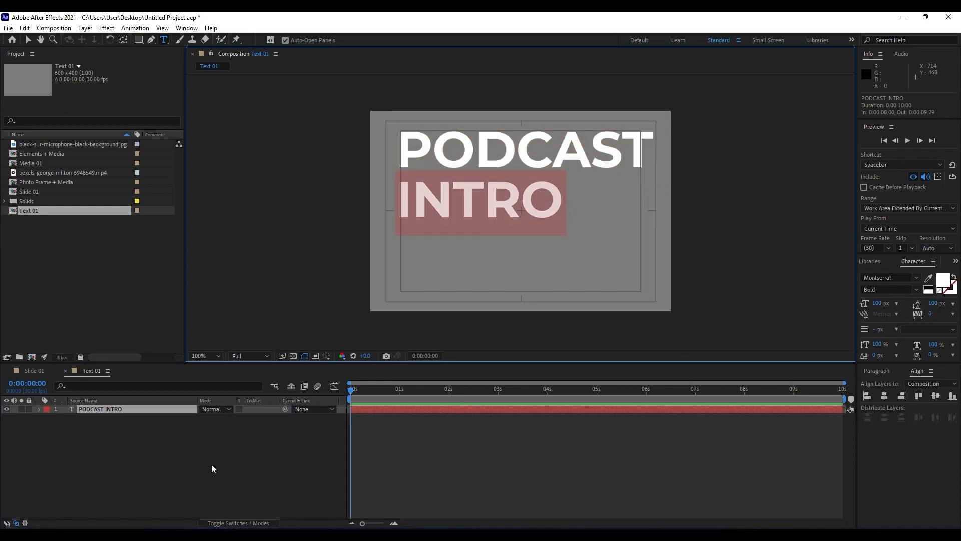
click(125, 422)
double_click(128, 409)
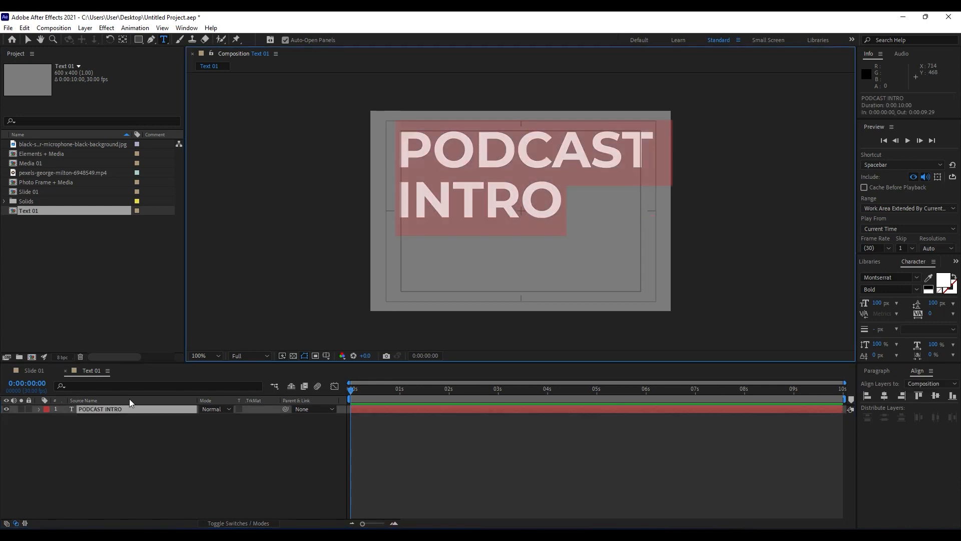
click(400, 201)
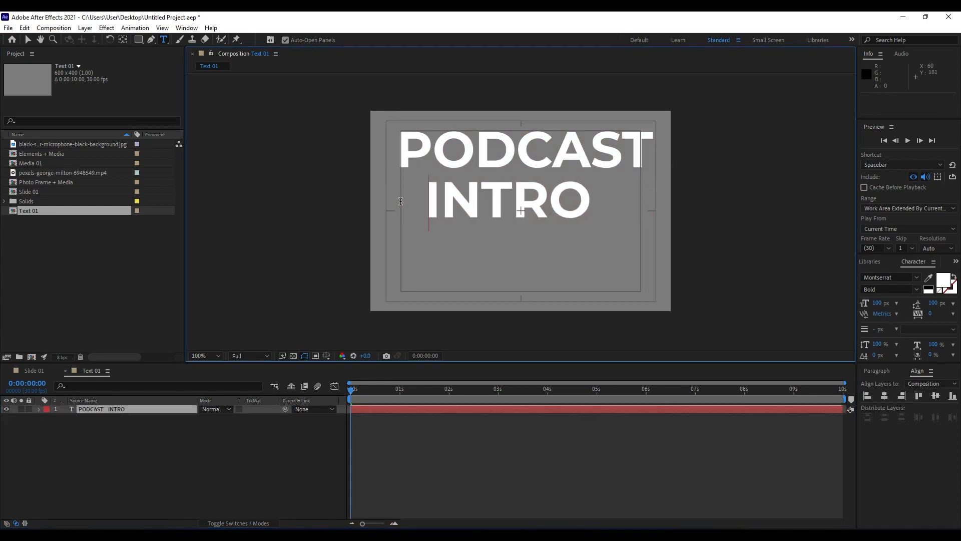
click(160, 439)
Align the PODCAST INTRO text layer to the horizontal and vertical center of the composition.
click(124, 409)
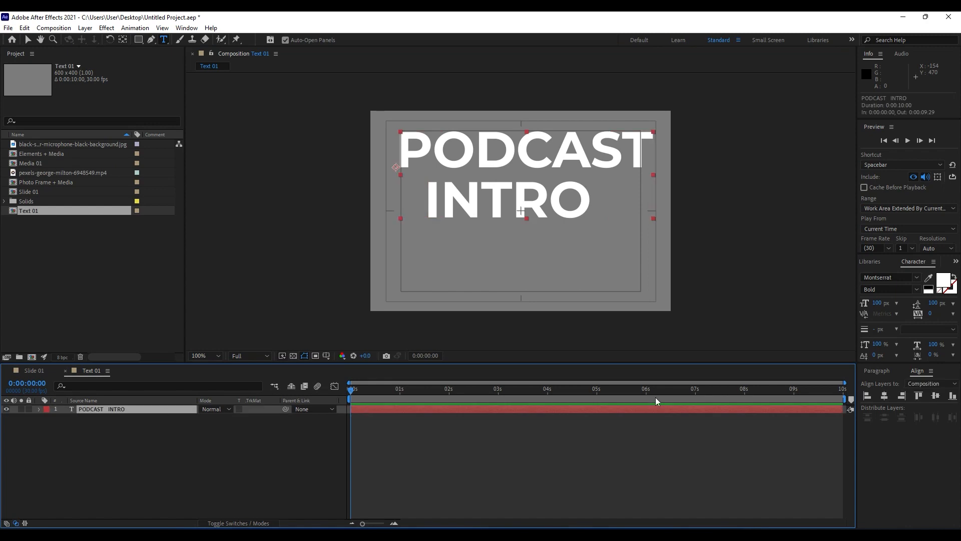
click(884, 396)
click(936, 396)
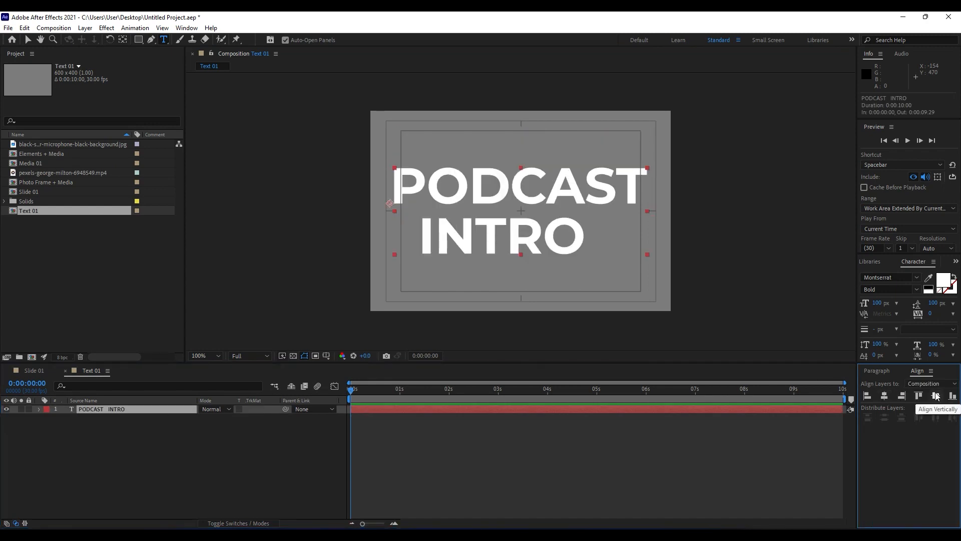
Place the Text 01 composition as the top layer of Slide 01 and move it over the microphone, at about 452, 424.
click(34, 371)
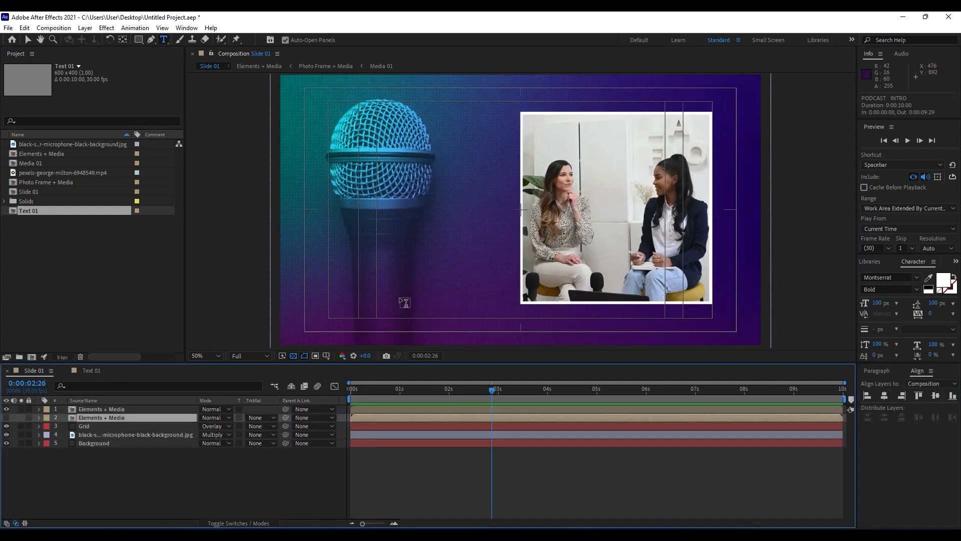
drag(36, 212, 146, 407)
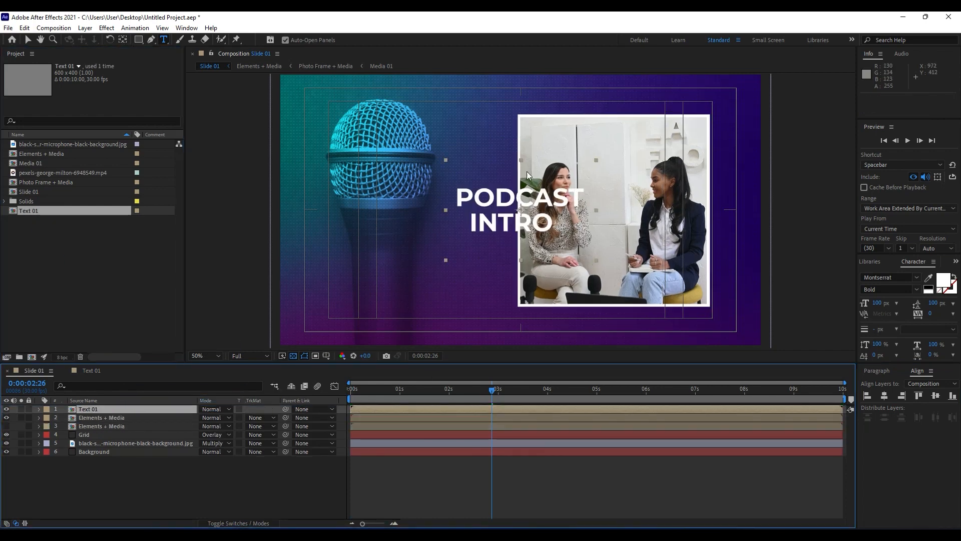
key(v)
drag(519, 210, 395, 175)
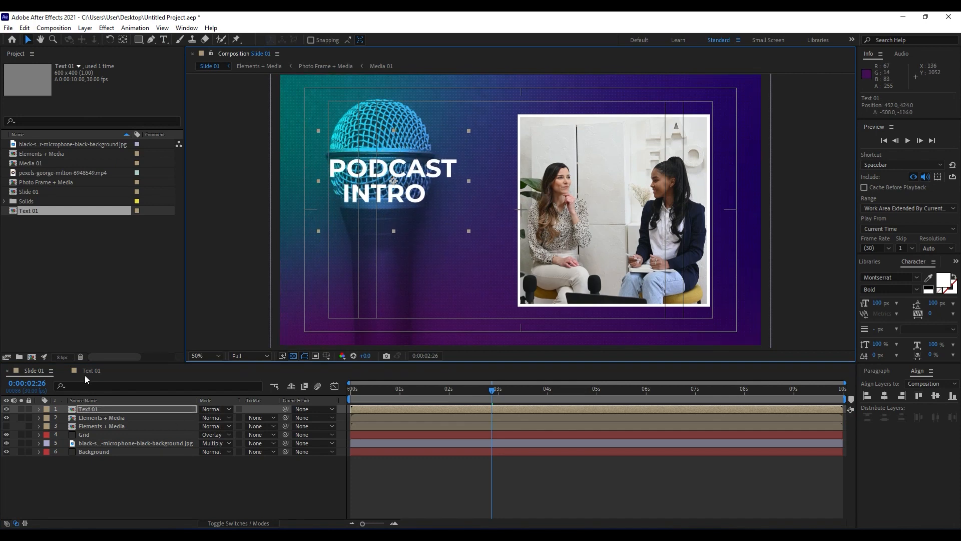
Reopen the Text 01 composition and shift the INTRO line further right with an extra leading space.
double_click(107, 409)
double_click(94, 407)
click(419, 238)
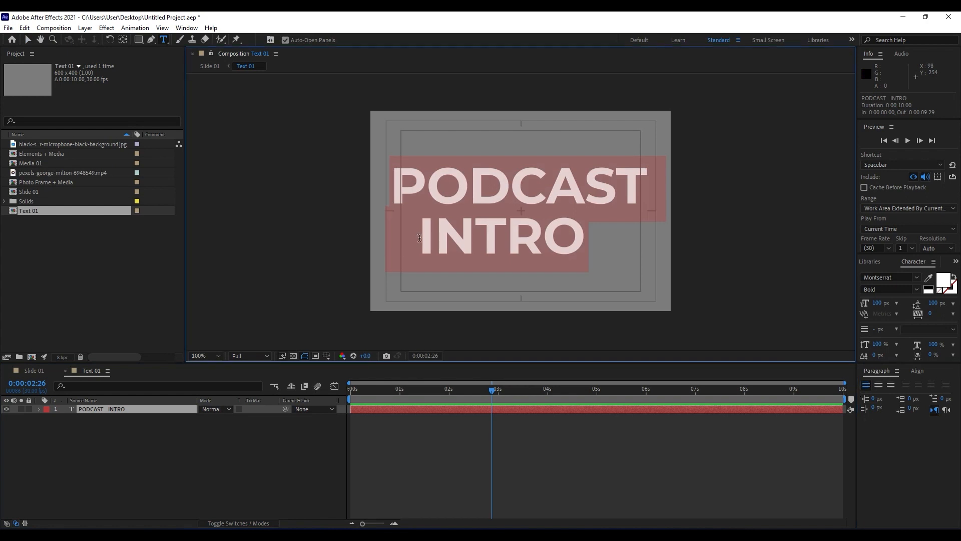
click(132, 494)
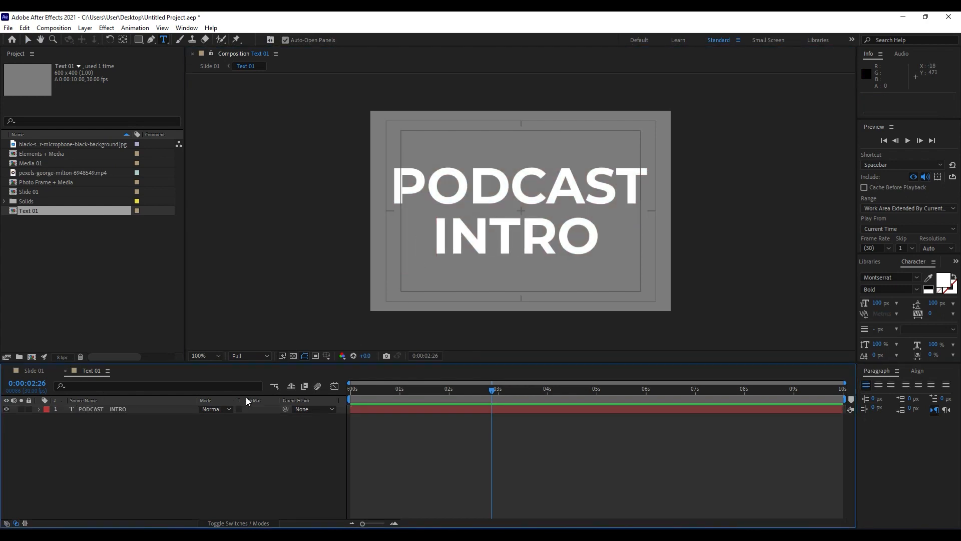
Add an Opacity text animator to the PODCAST INTRO layer and set its opacity to 0%.
click(91, 413)
click(39, 409)
click(275, 418)
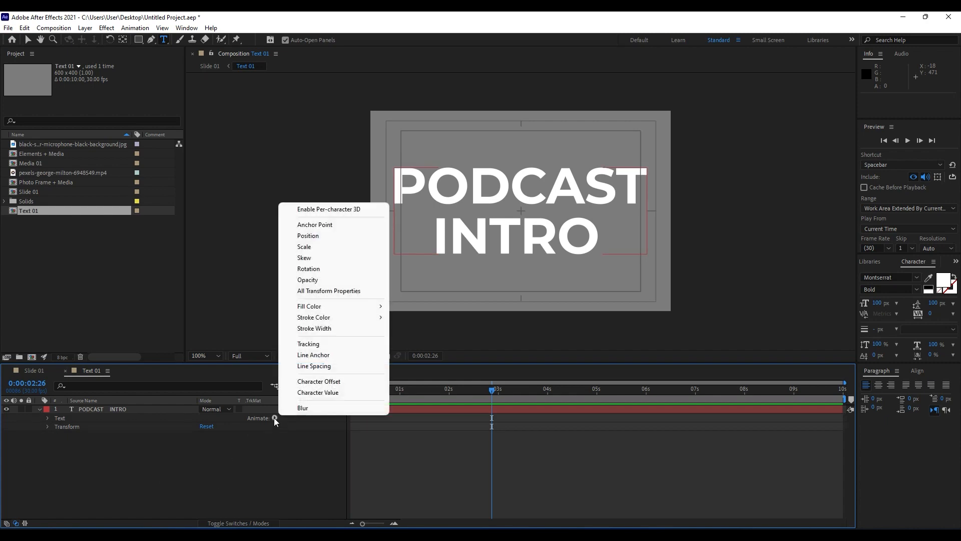
click(332, 281)
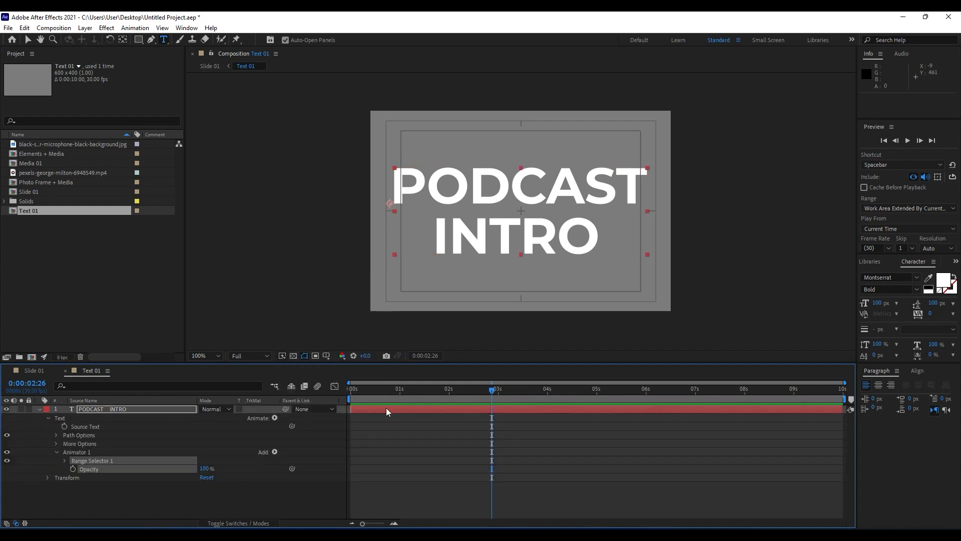
Keyframe Animator 1's range selector Offset at -100% on 0:00:00:00 and 0% on 0:00:01:02, and preview the text animation.
click(405, 388)
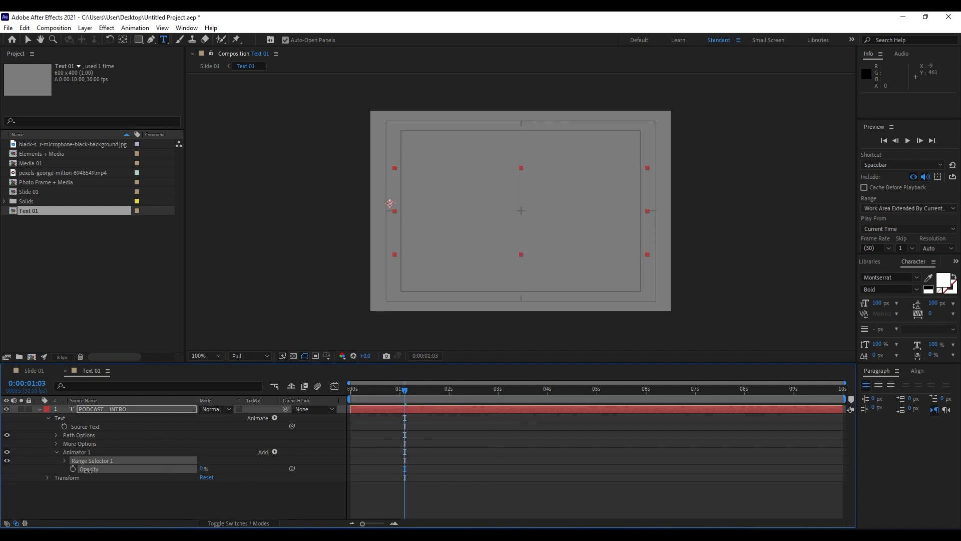
click(65, 460)
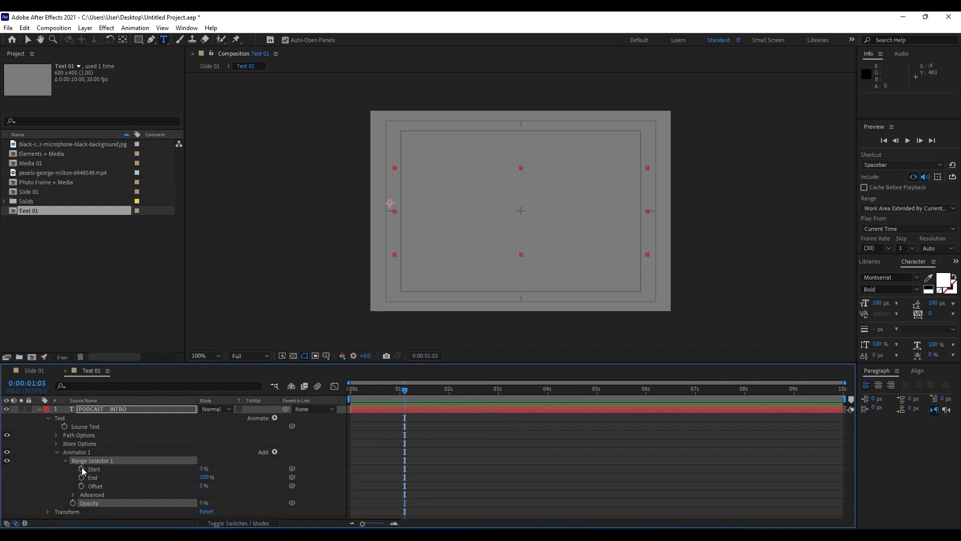
drag(393, 390, 403, 394)
click(81, 485)
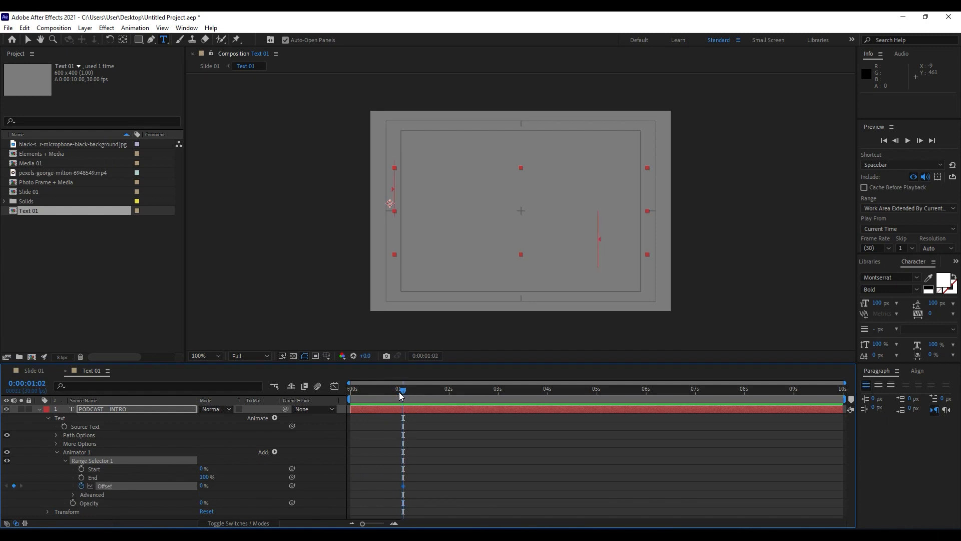
key(Home)
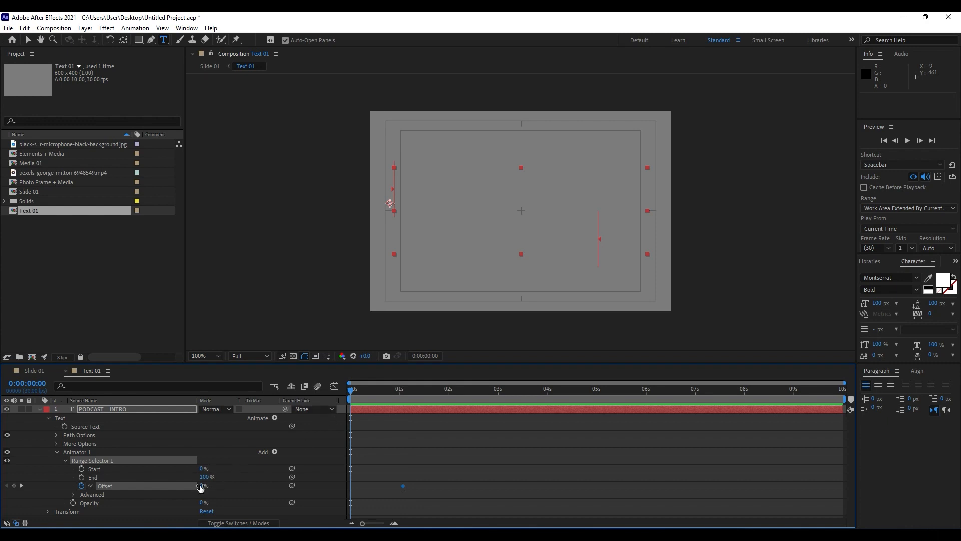
drag(201, 488, 122, 485)
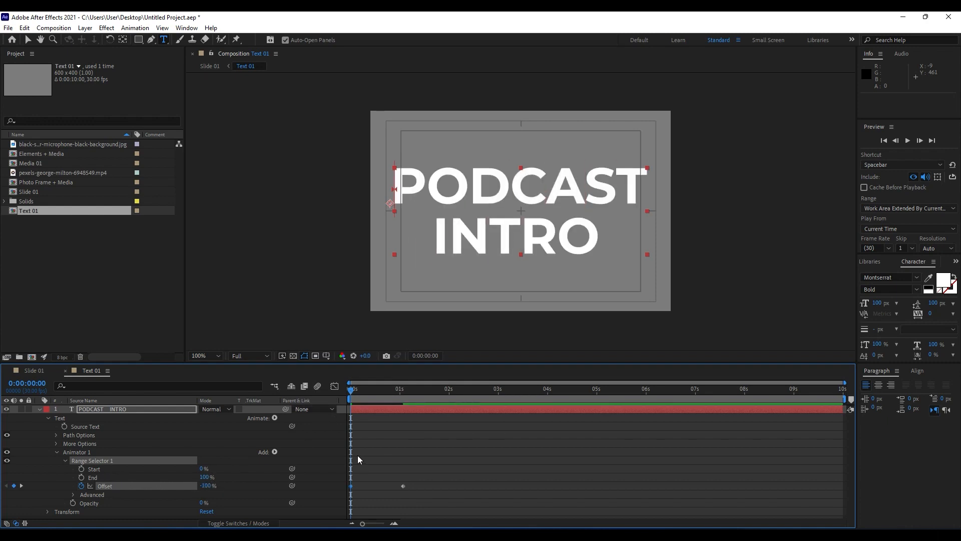
key(space)
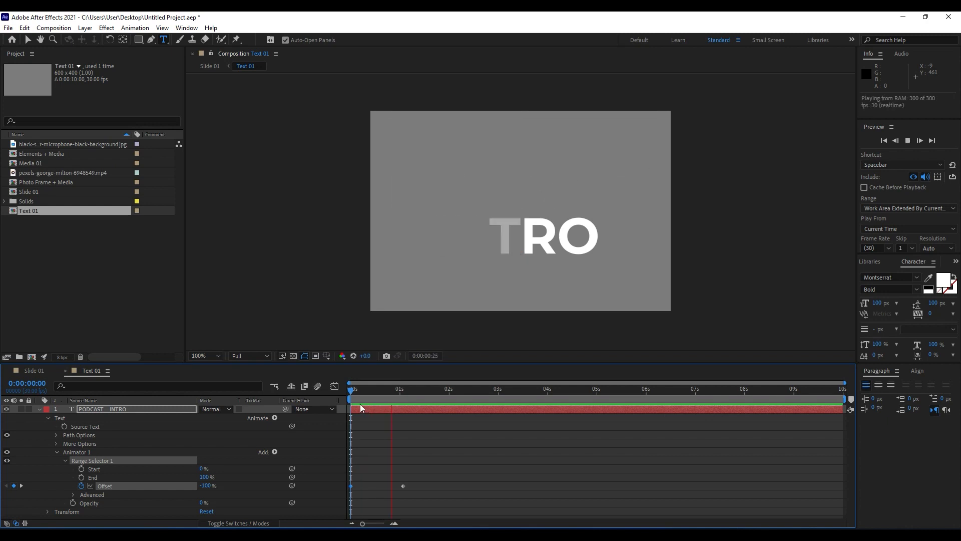
key(space)
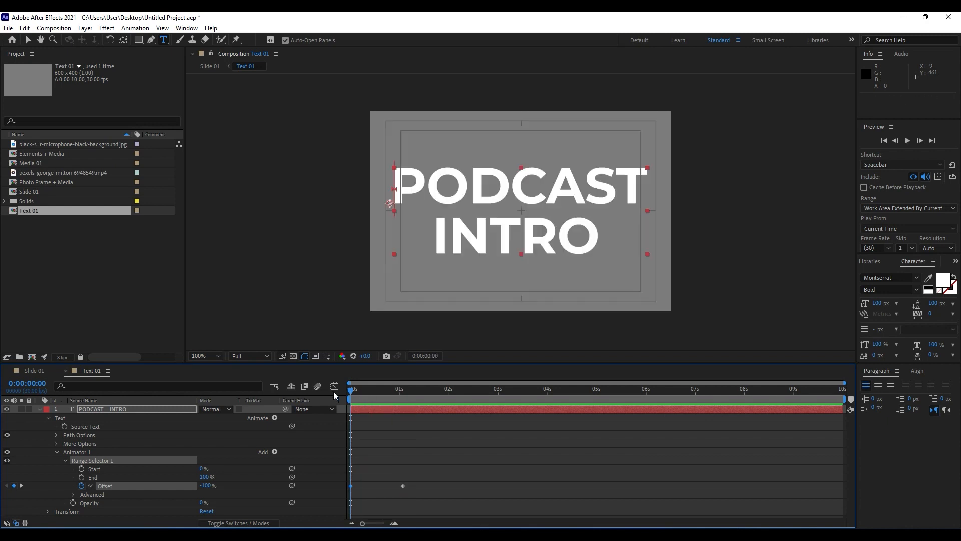
Set Animator 1's range selector shape to Ramp Up and preview the fade.
click(73, 495)
click(217, 481)
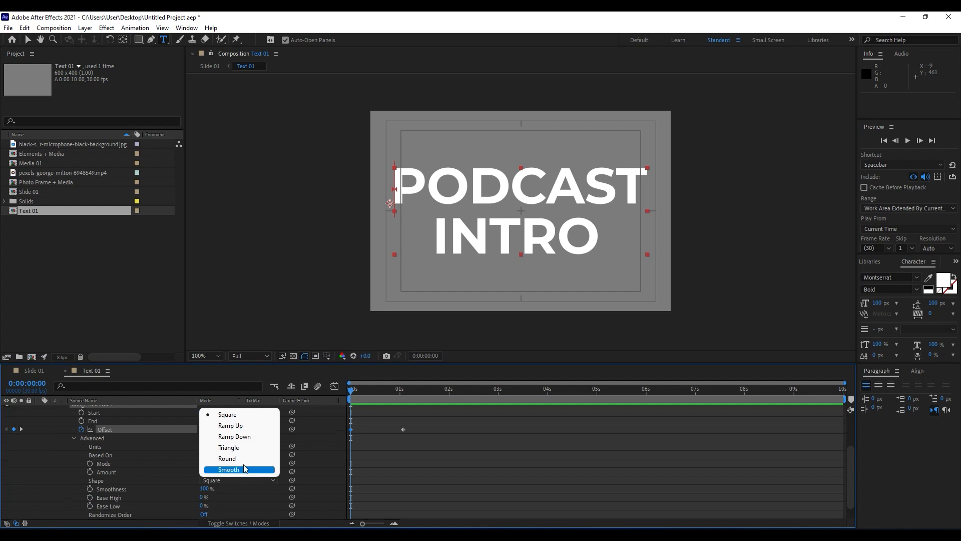
click(252, 428)
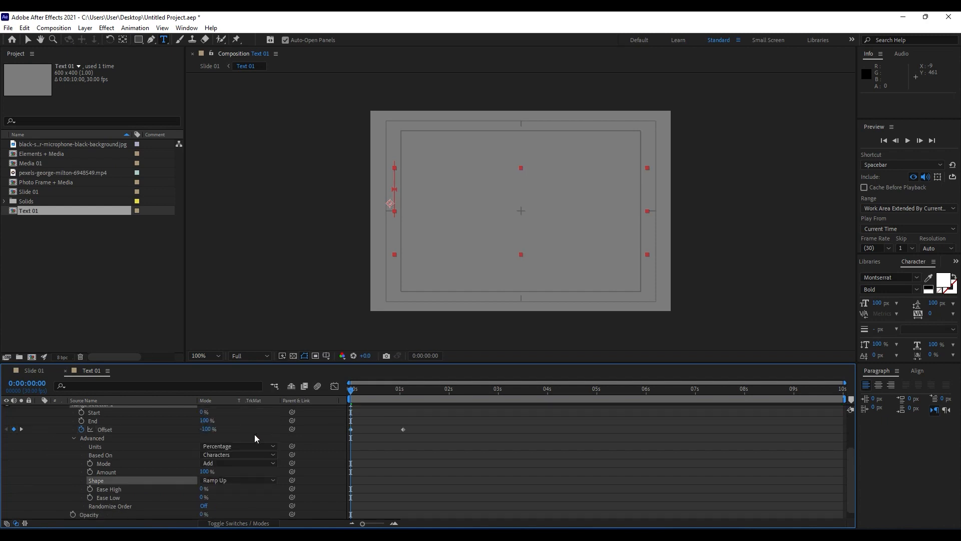
key(space)
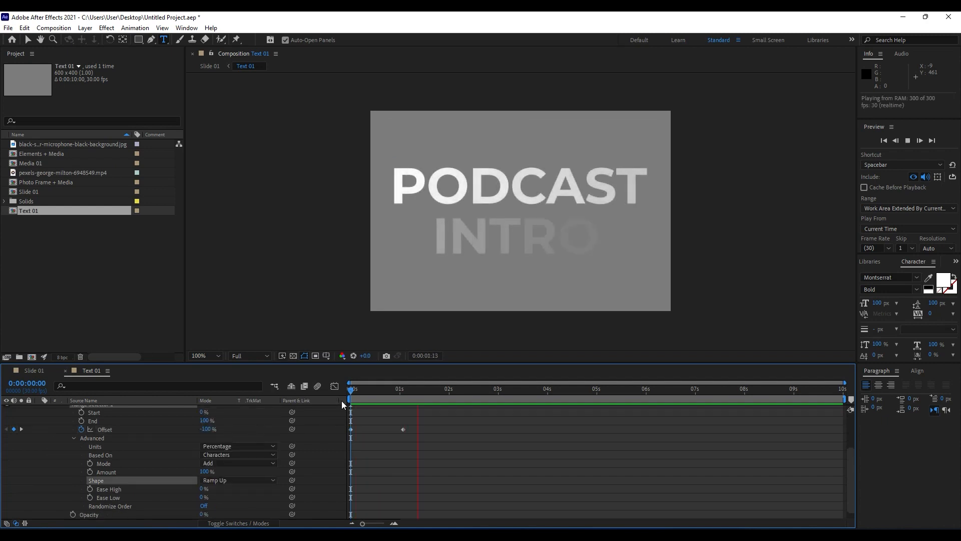
drag(361, 392, 345, 392)
Collapse Animator 1's settings within the text layer's properties.
scroll(88, 454, up, 3)
click(48, 418)
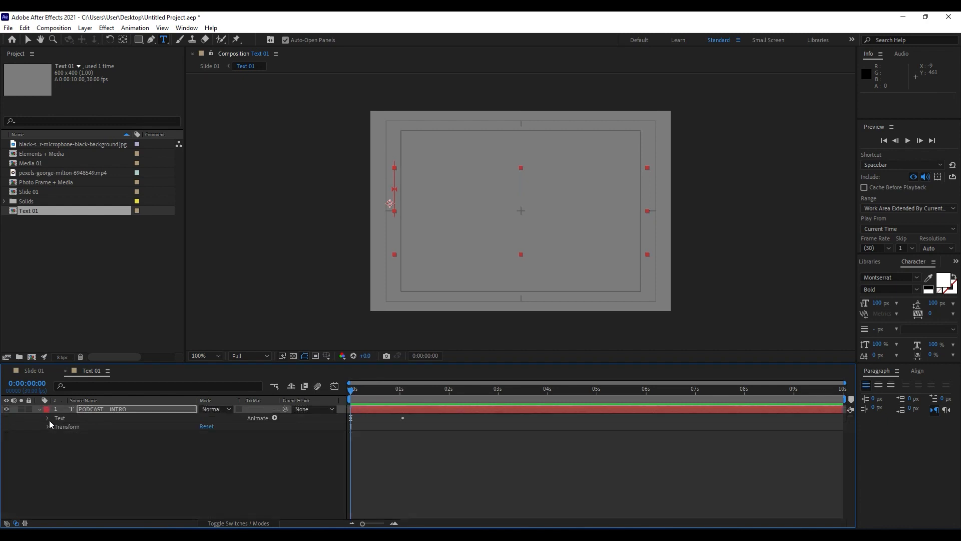
click(48, 426)
click(48, 426)
click(48, 418)
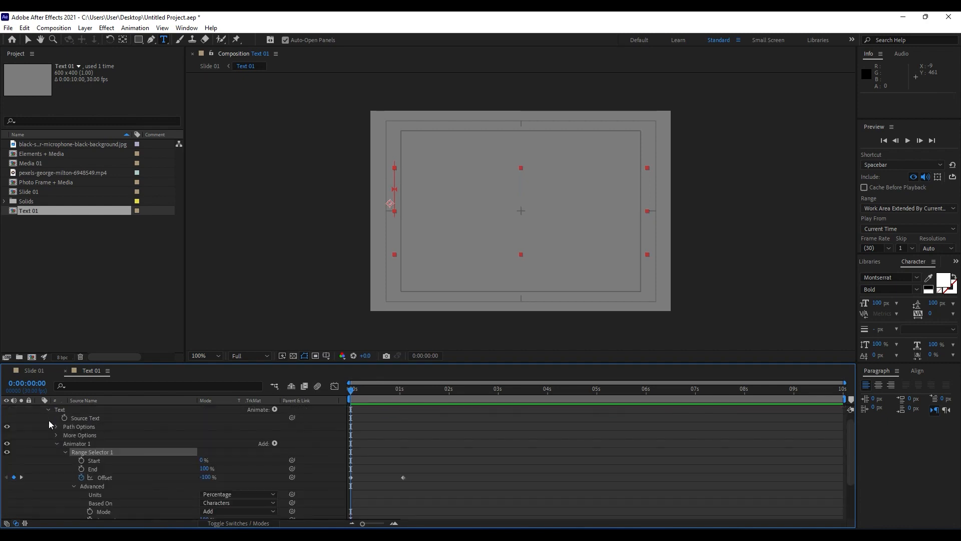
scroll(52, 441, up, 1)
click(56, 452)
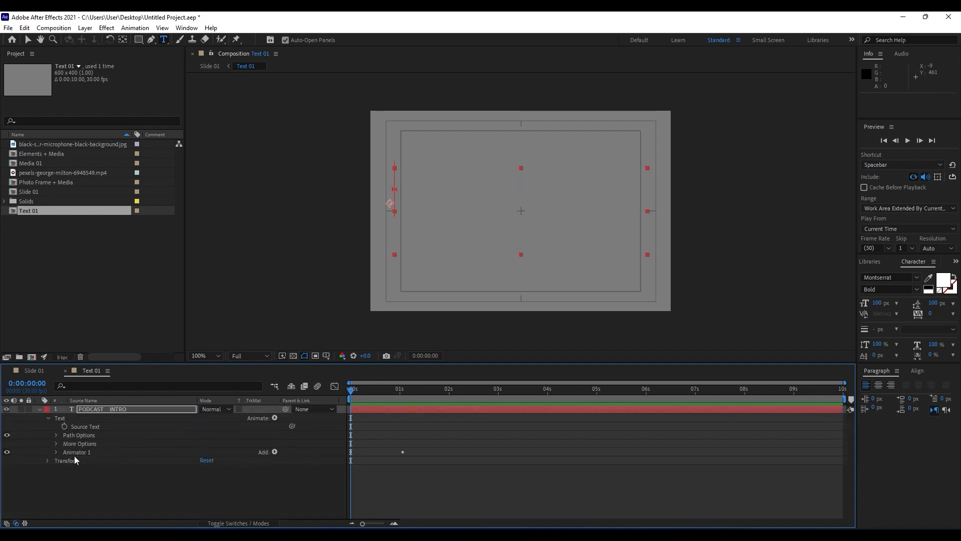
Add a separate Position animator to the PODCAST INTRO layer and set its position to 0.0, -100.0.
click(274, 418)
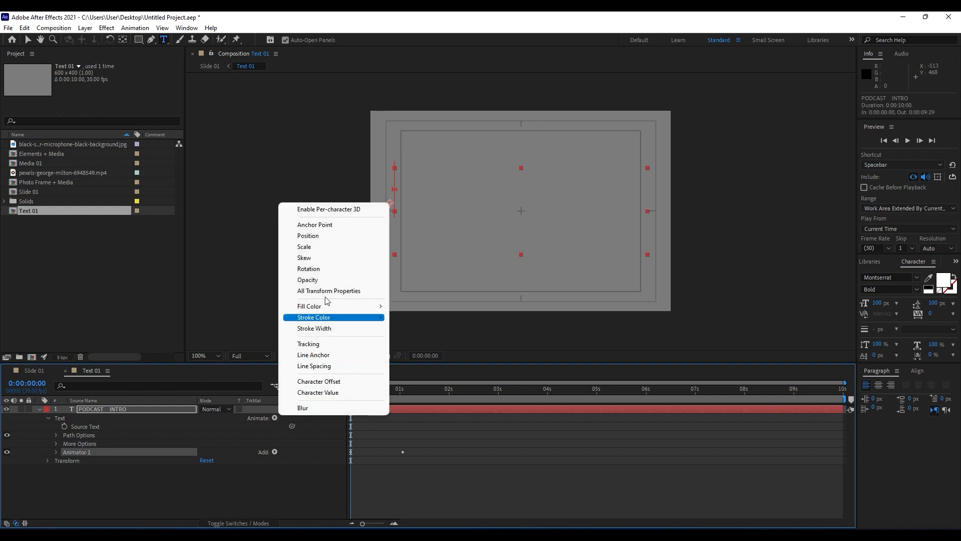
click(170, 423)
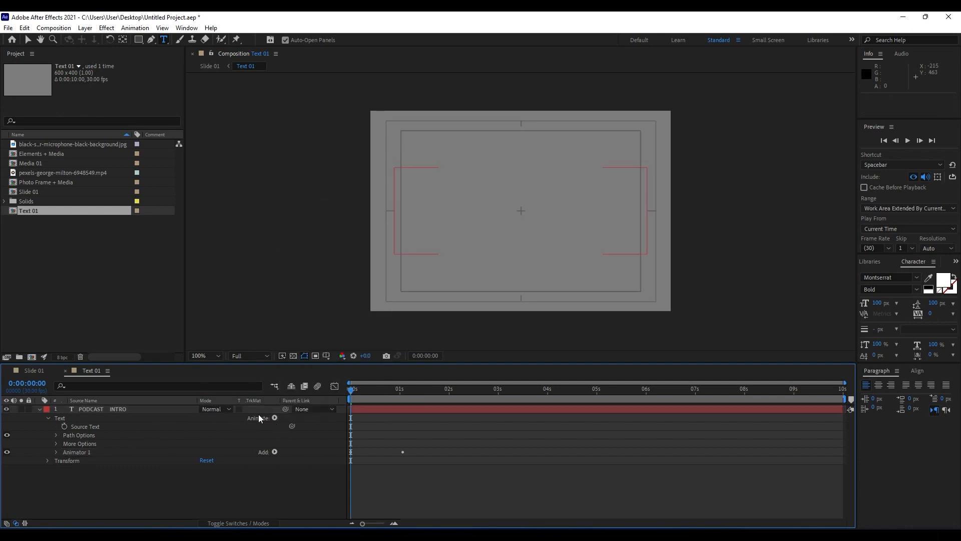
click(97, 410)
click(275, 418)
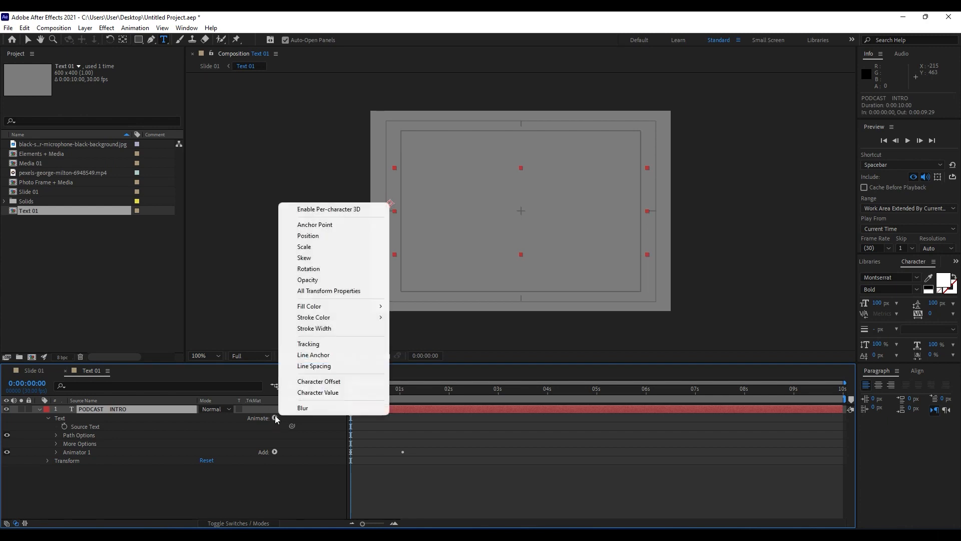
click(309, 236)
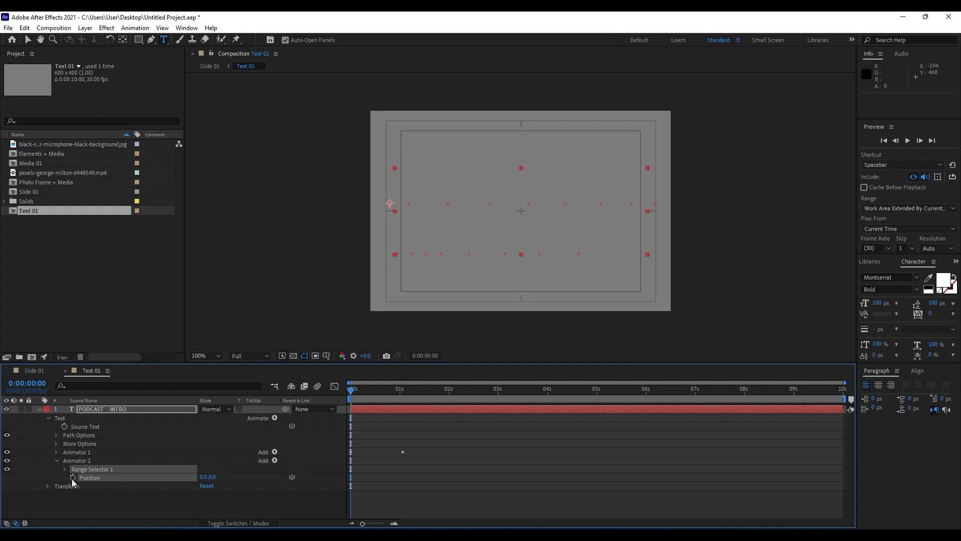
click(212, 476)
text(-1)
click(230, 494)
Keyframe Animator 2's range selector Offset at 100% on 0:00:00:21 and -100% on 0:00:01:20.
drag(356, 398, 398, 398)
click(89, 479)
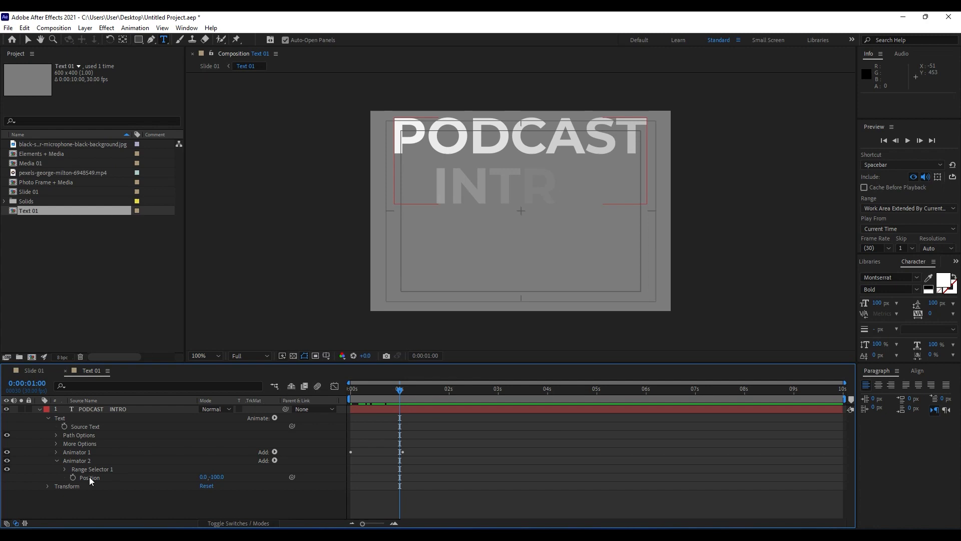
click(64, 469)
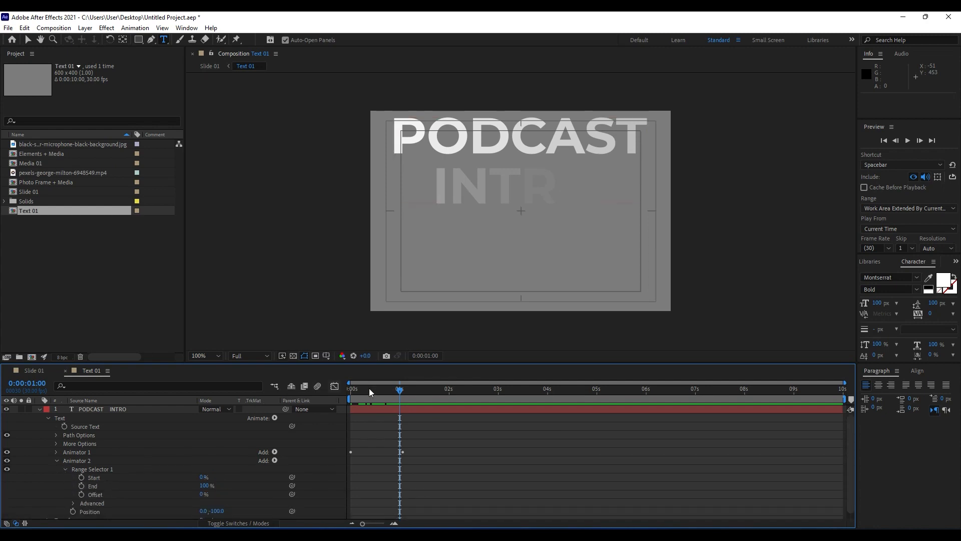
drag(371, 390, 385, 399)
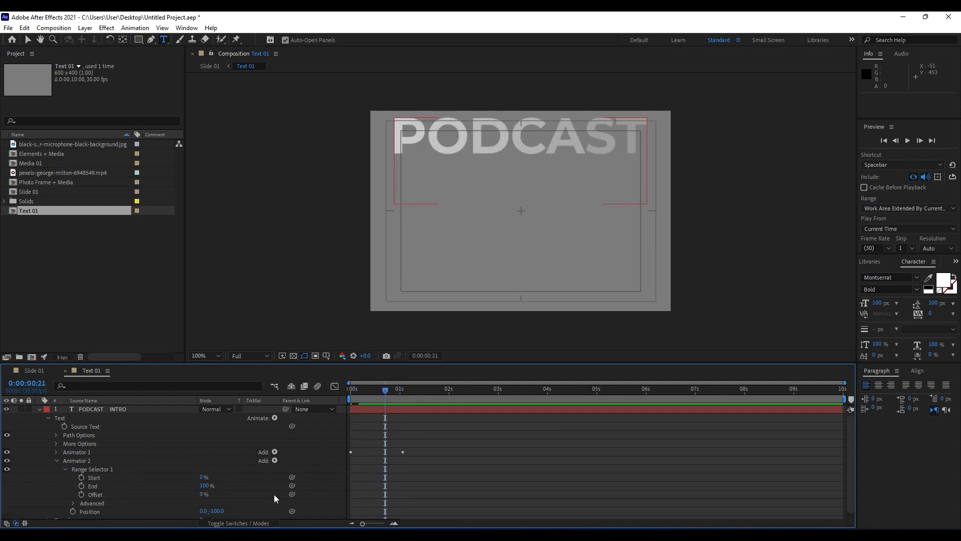
click(81, 494)
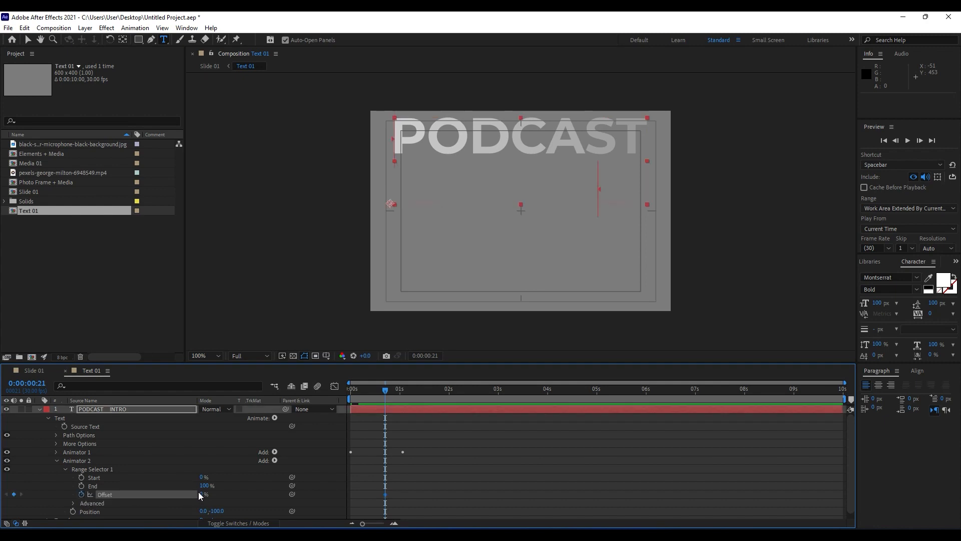
click(200, 494)
click(150, 452)
drag(398, 390, 433, 396)
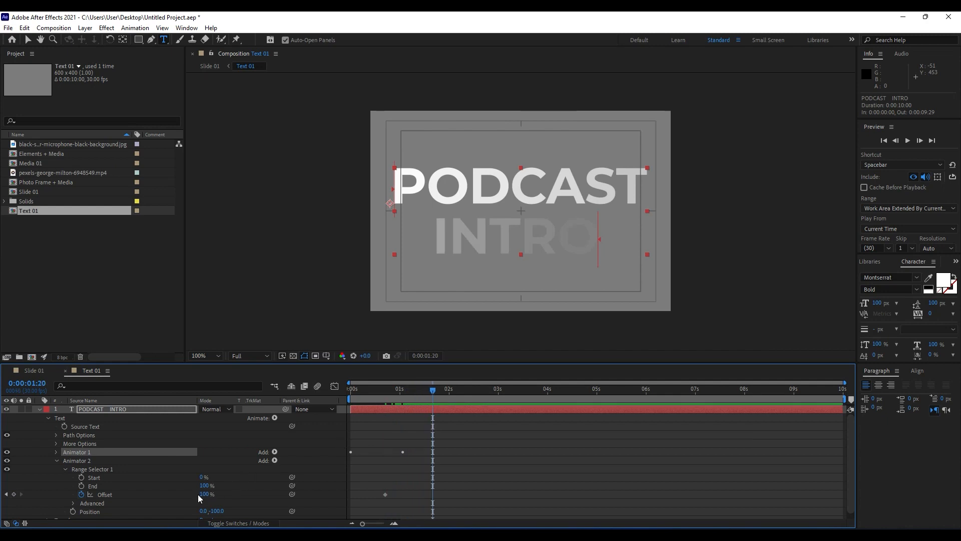
drag(205, 496, 105, 503)
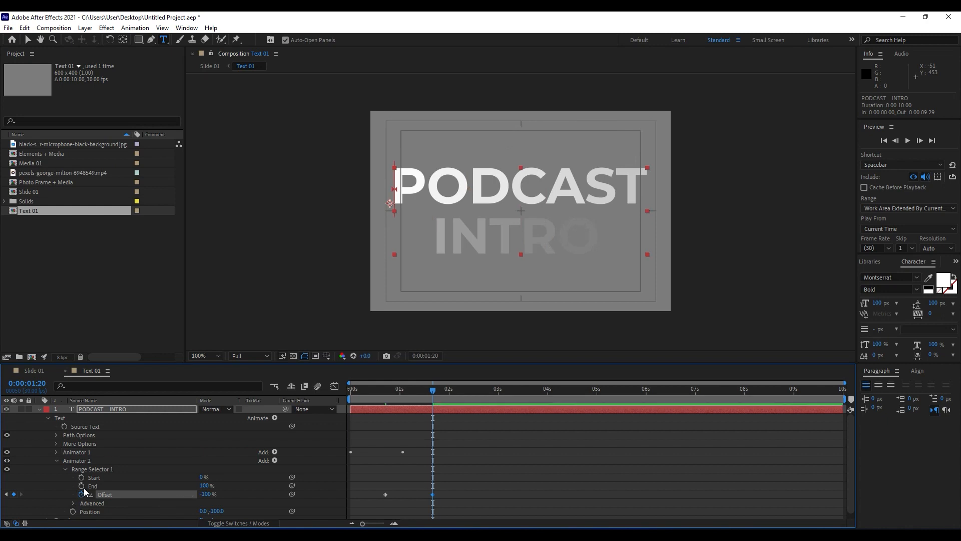
Set Animator 2's range selector shape to Ramp Down with Ease High and Ease Low at 50%, and preview it.
scroll(83, 487, down, 1)
click(73, 497)
scroll(89, 495, down, 3)
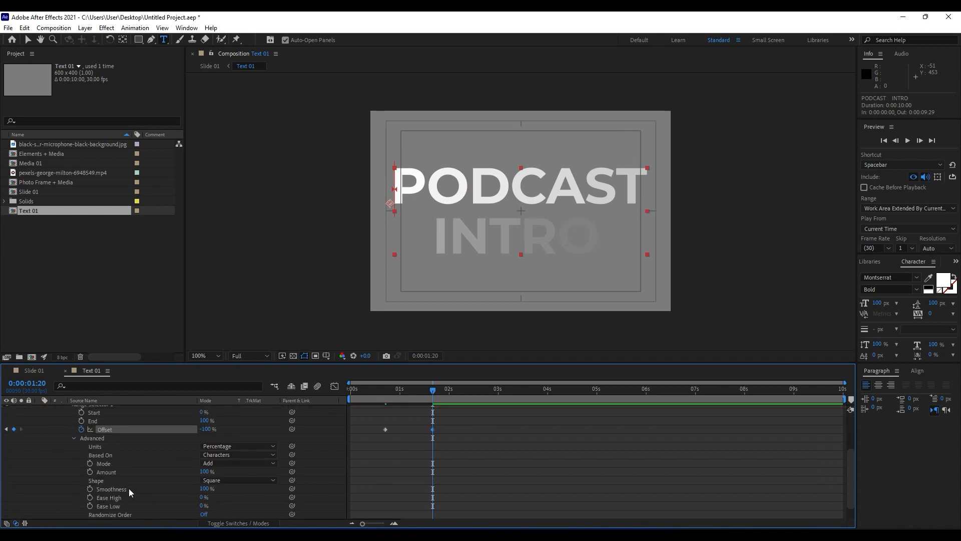
click(217, 482)
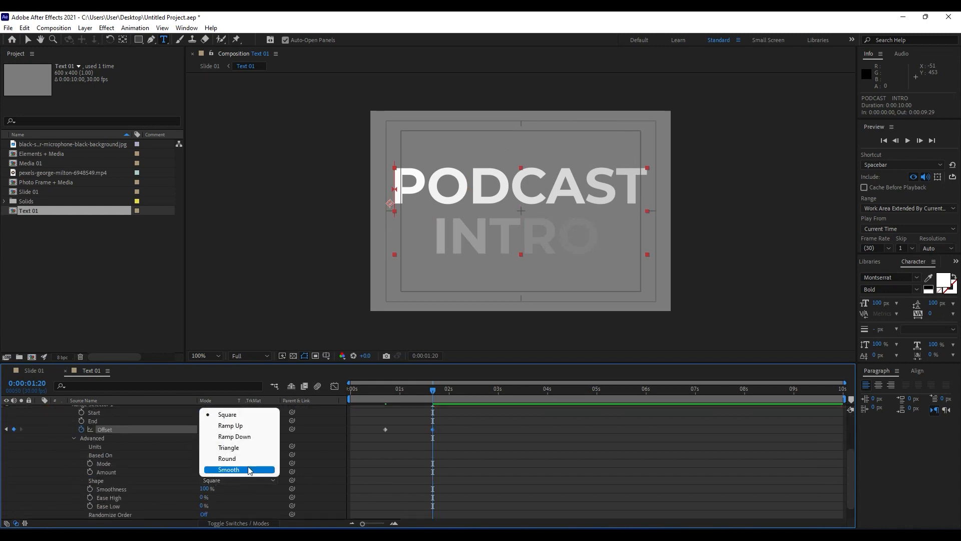
click(236, 436)
click(202, 489)
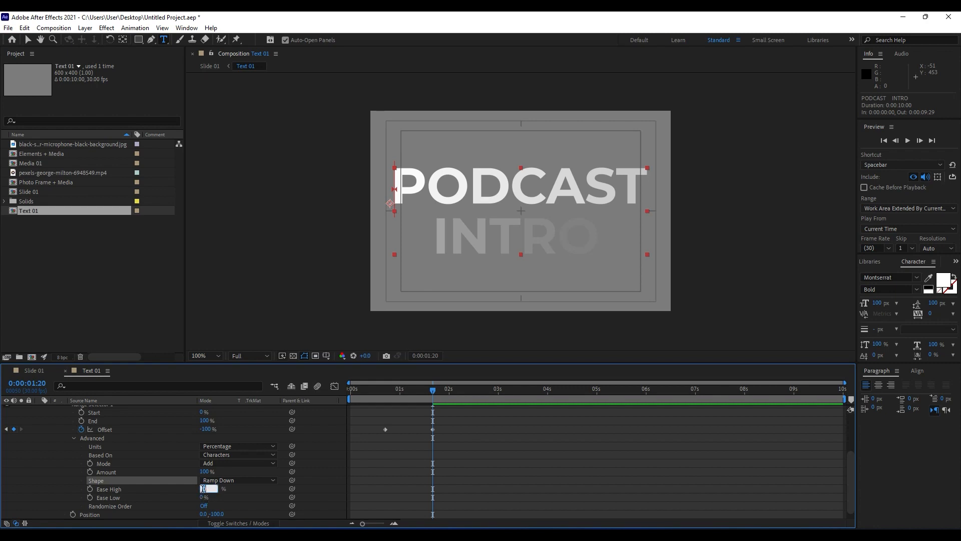
text(50)
click(204, 497)
text(50)
key(Return)
key(space)
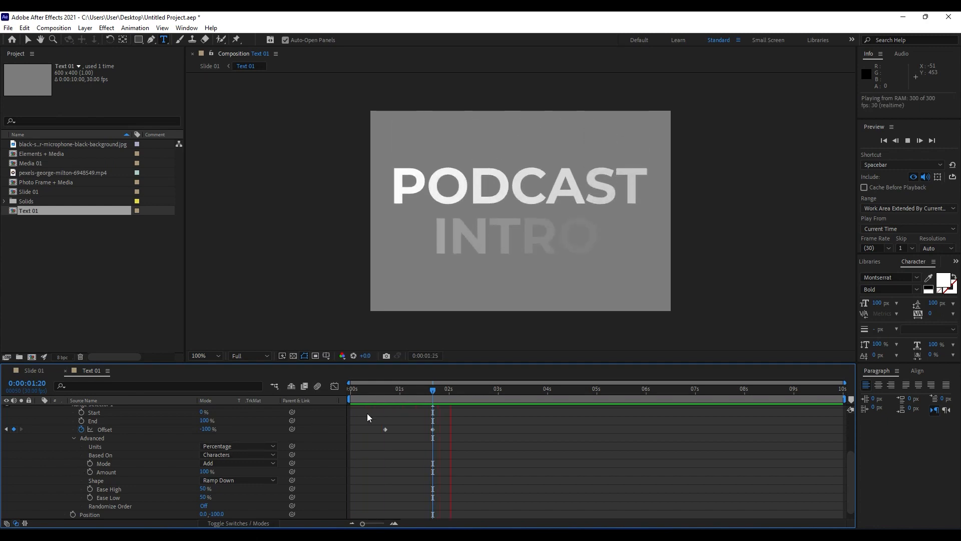
key(space)
Apply Easy Ease to the Offset keyframes of both Animator 2 and Animator 1.
mouse_move(441, 389)
mouse_down()
mouse_move(393, 388)
mouse_move(437, 388)
mouse_up()
click(90, 455)
scroll(90, 456, up, 1)
scroll(185, 476, down, 1)
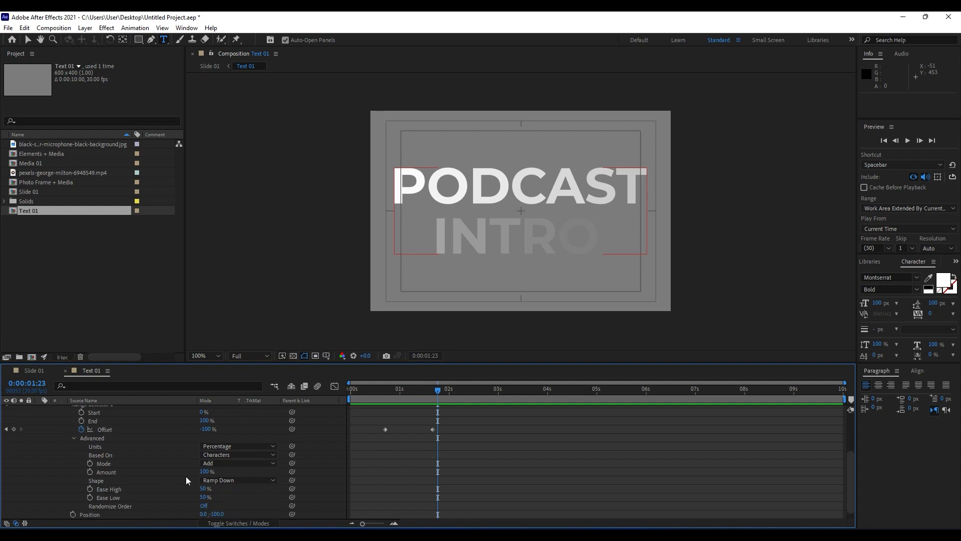
scroll(291, 478, up, 3)
drag(453, 506, 310, 433)
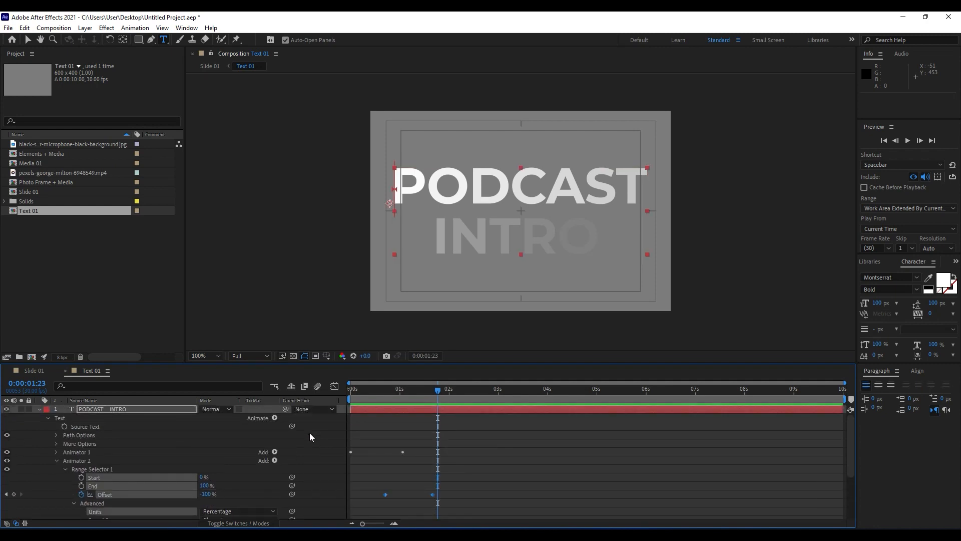
key(F9)
key(u)
key(u)
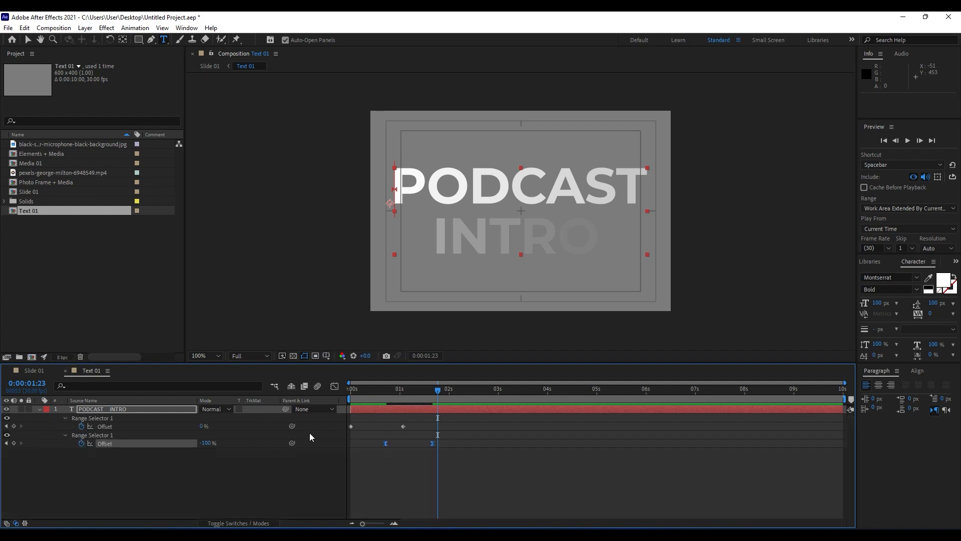
drag(427, 436, 329, 469)
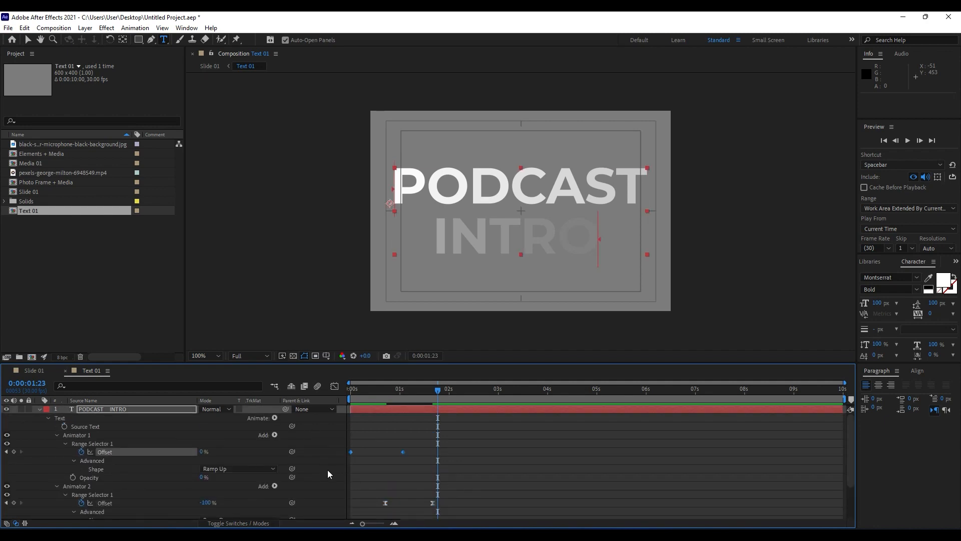
key(F9)
Reshape the speed graph of Animator 2's Offset keyframes into an early peak with a long slowdown, and preview the motion.
drag(470, 494, 381, 516)
click(335, 386)
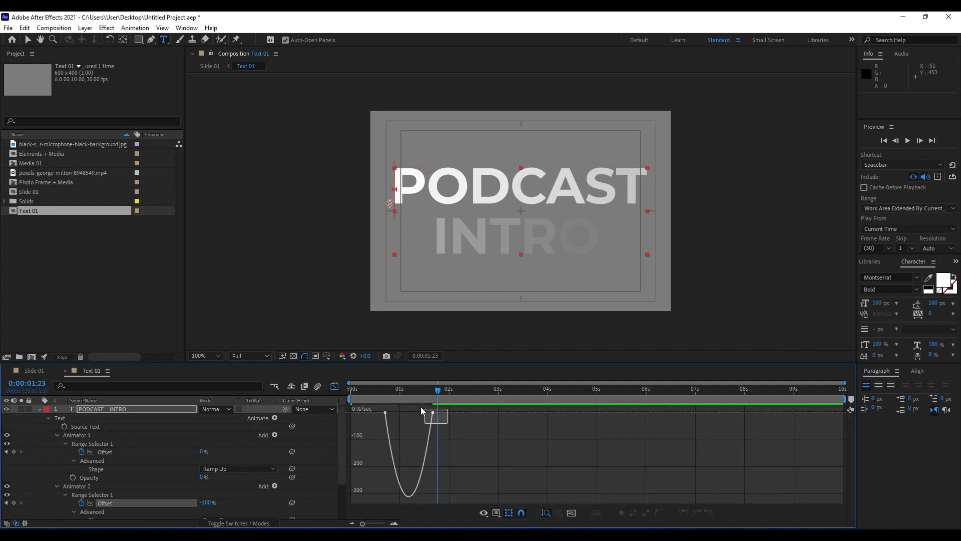
drag(421, 406, 405, 412)
key(space)
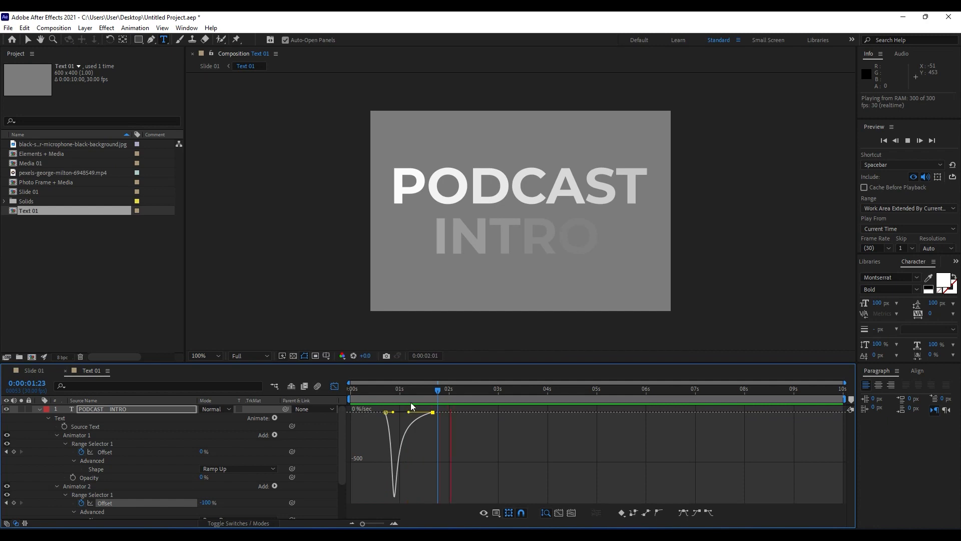
Preview the Slide 01 composition from the start to check the title reveal against the video frame.
key(space)
click(36, 371)
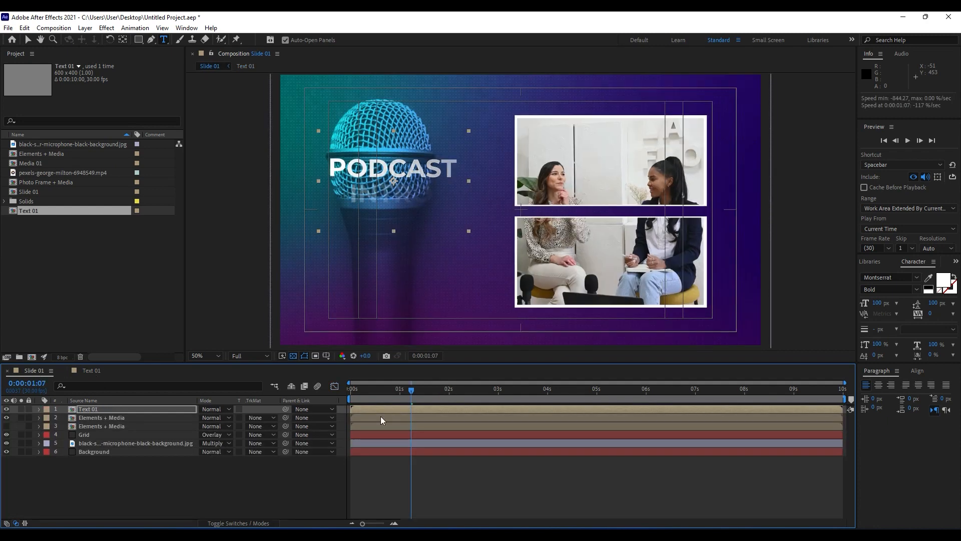
key(Home)
key(space)
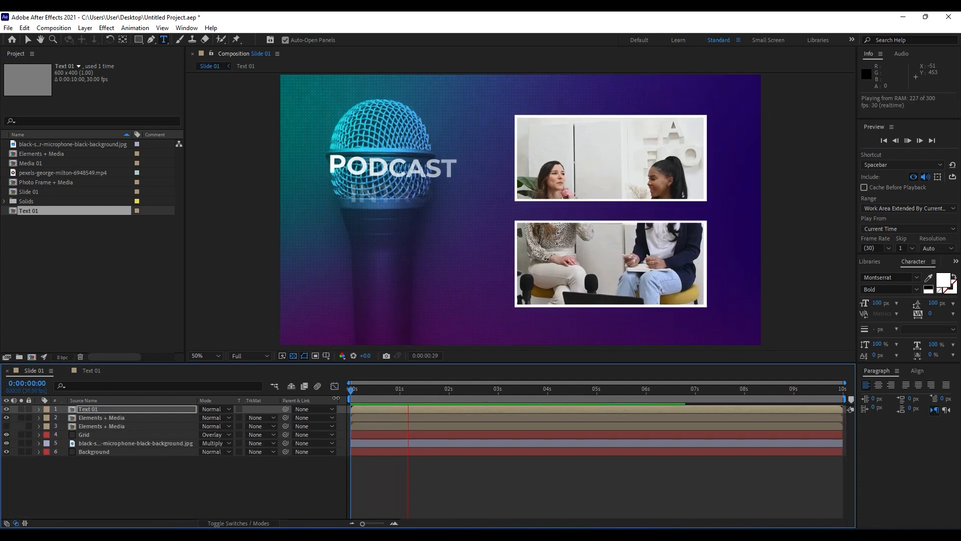
key(space)
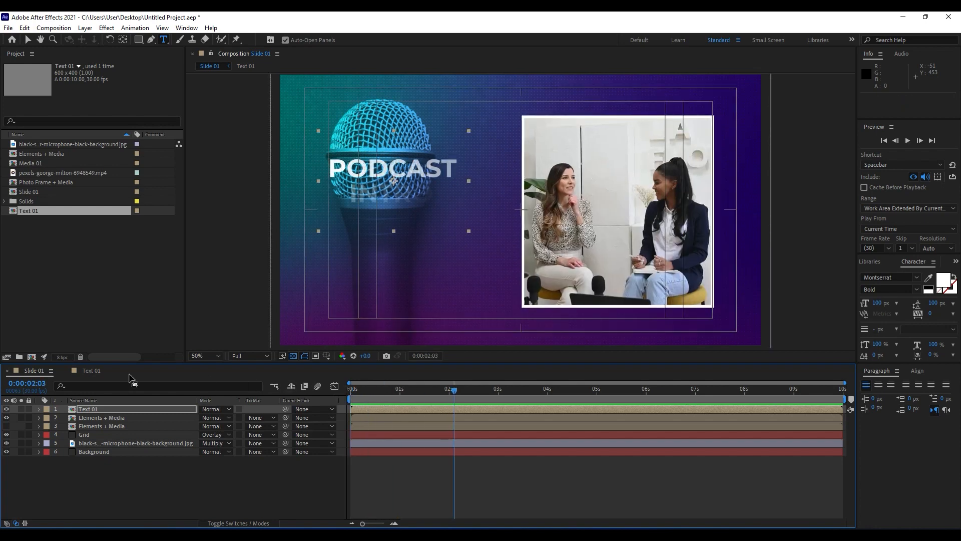
Open the Text 01 composition, switch from the graph to layer bars, and expand the modified properties of the PODCAST INTRO layer.
click(91, 371)
drag(398, 388, 466, 389)
click(335, 386)
click(118, 407)
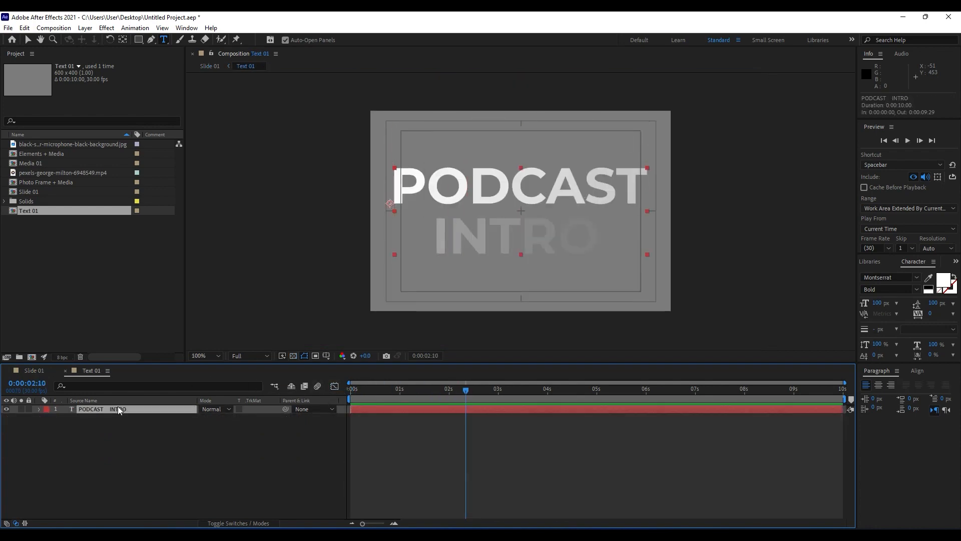
key(u)
key(u)
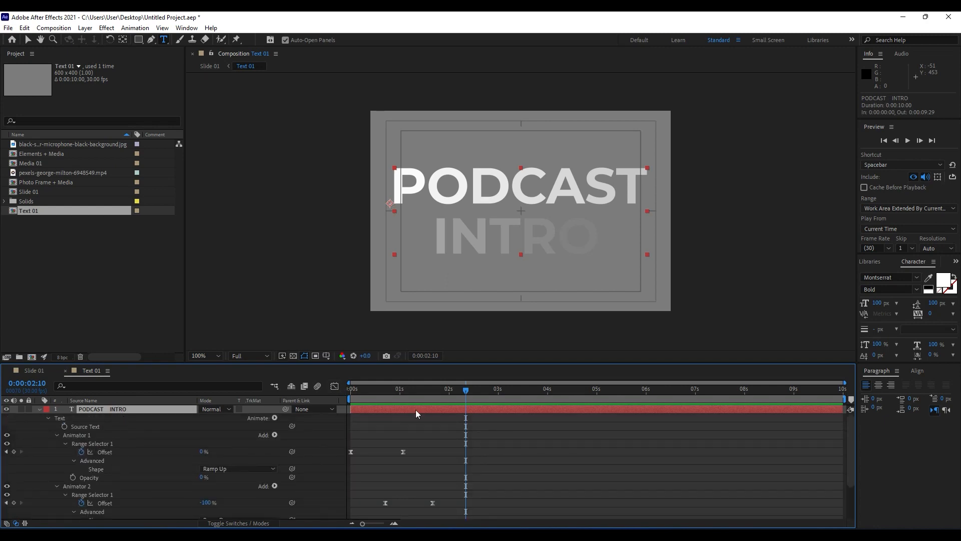
Set Animator 1's Offset keyframe at 0:00:01:02 to 100%, collapse the text layer, and close the Text 01 composition.
drag(381, 389, 403, 391)
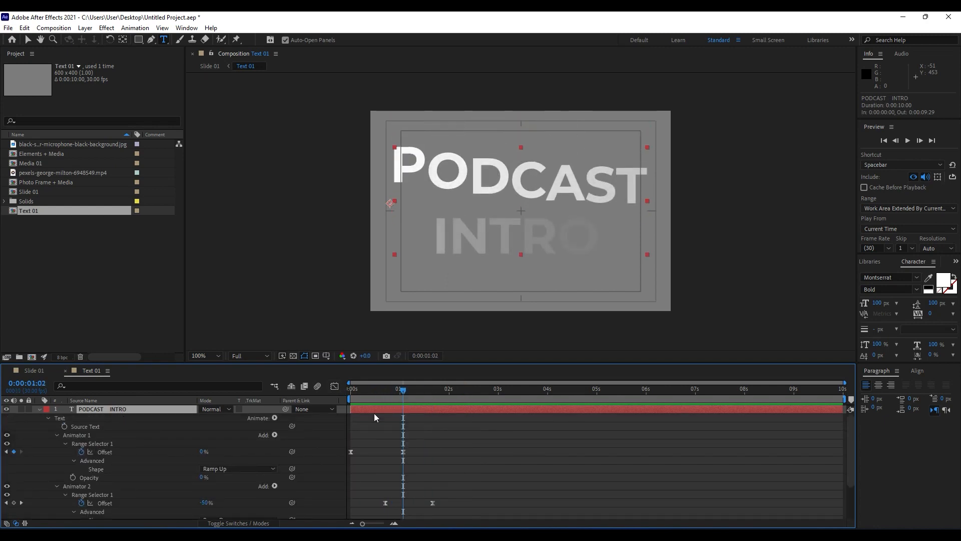
click(58, 436)
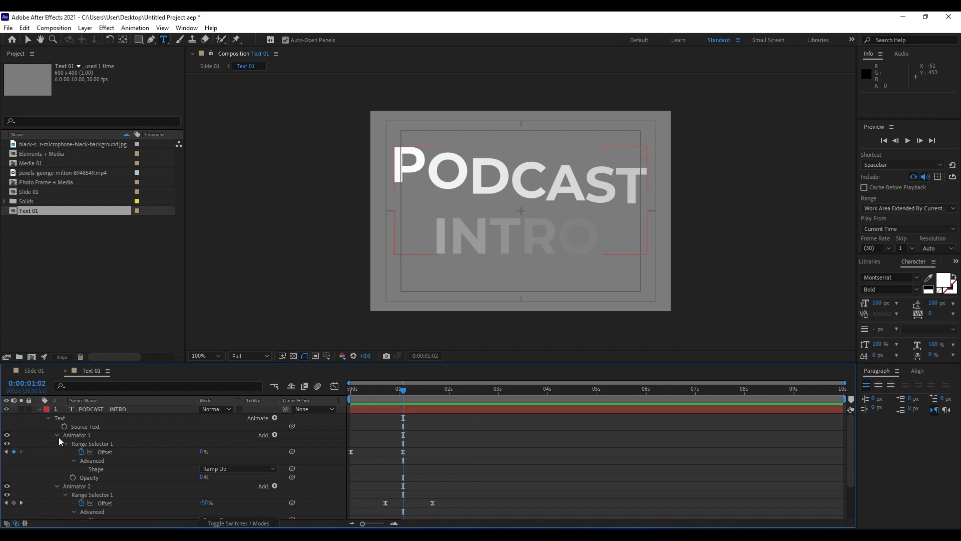
click(57, 443)
click(61, 435)
click(56, 435)
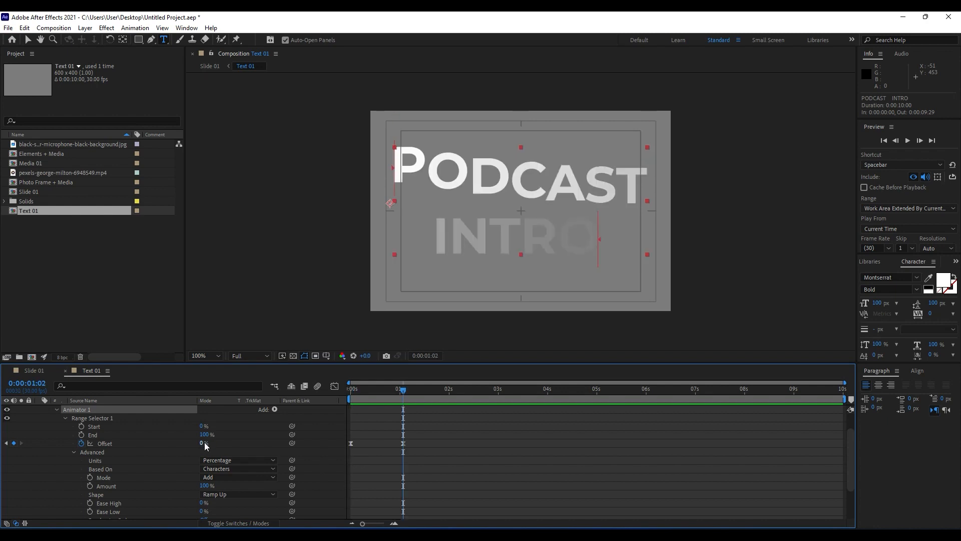
drag(201, 443, 293, 443)
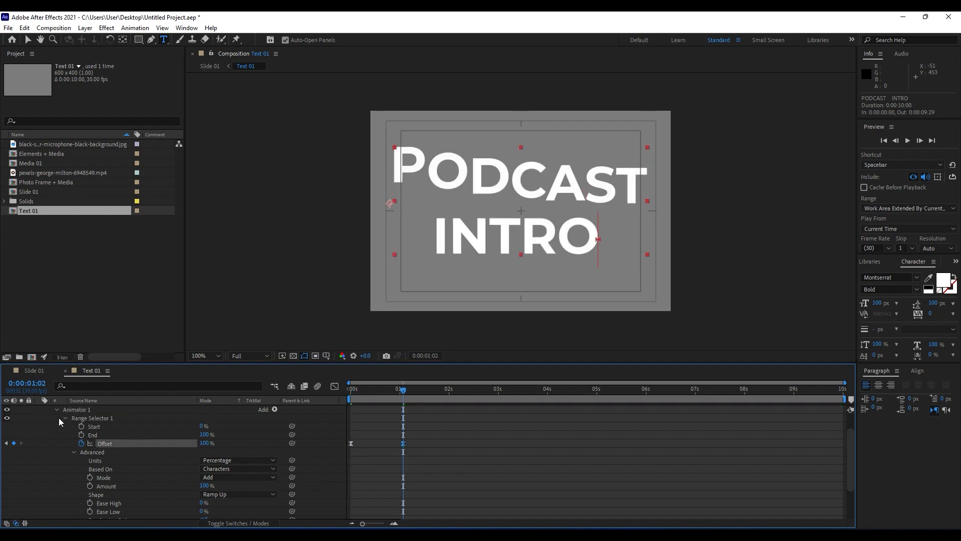
scroll(59, 418, up, 1)
click(39, 409)
click(65, 371)
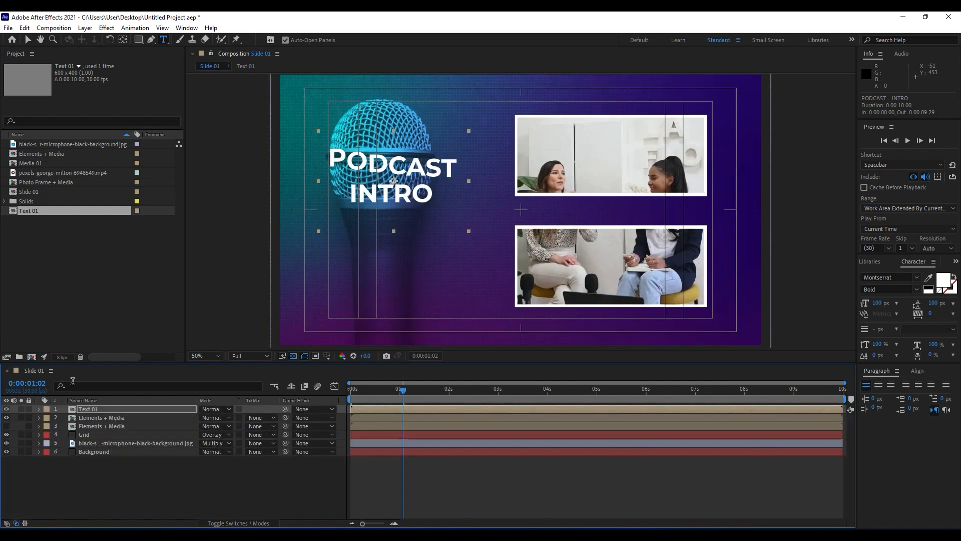
Shift the Text 01 layer a few frames later in Slide 01 and preview the timing.
drag(390, 391, 377, 405)
key(space)
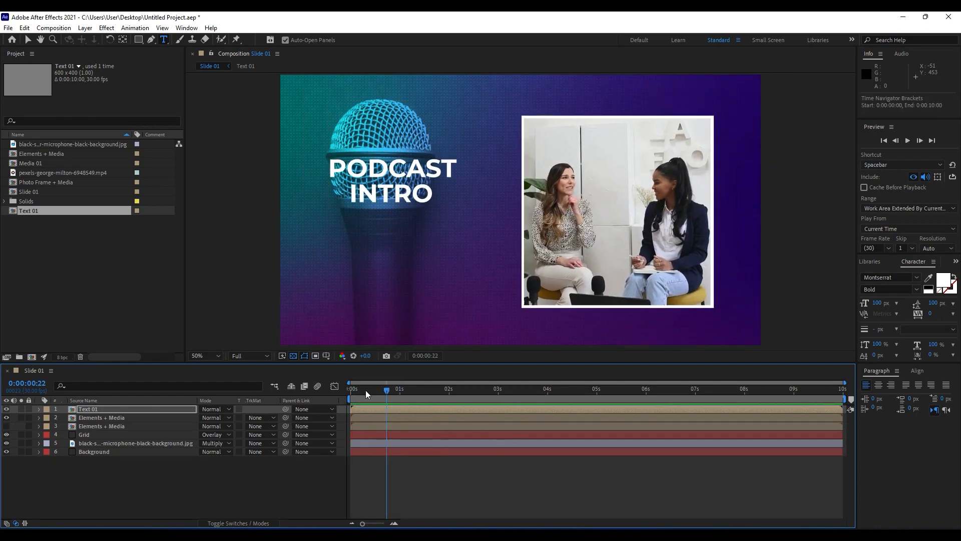
drag(366, 390, 377, 410)
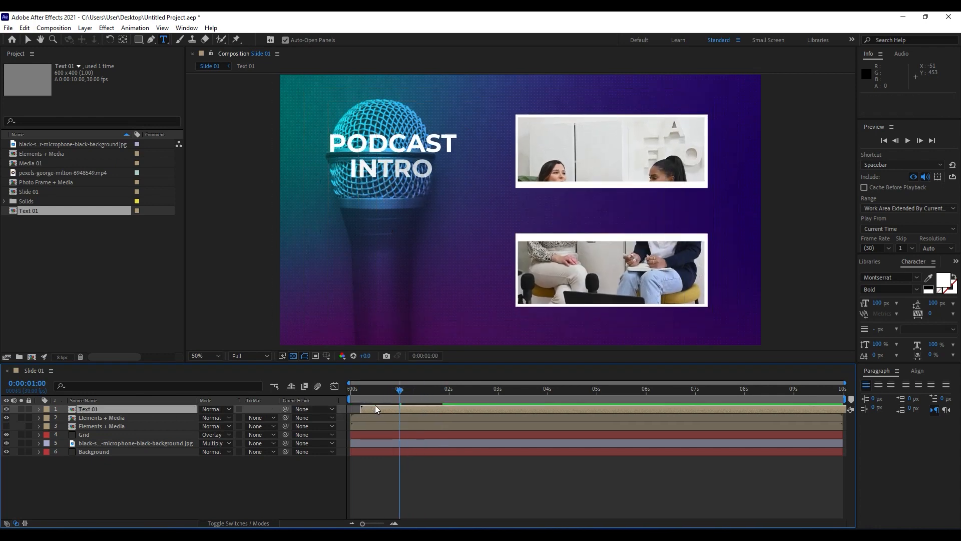
key(space)
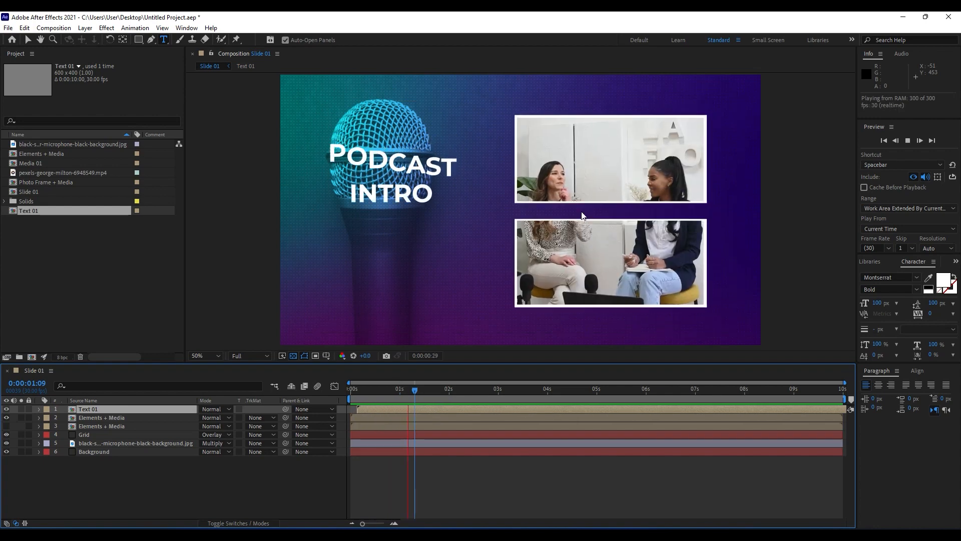
click(360, 393)
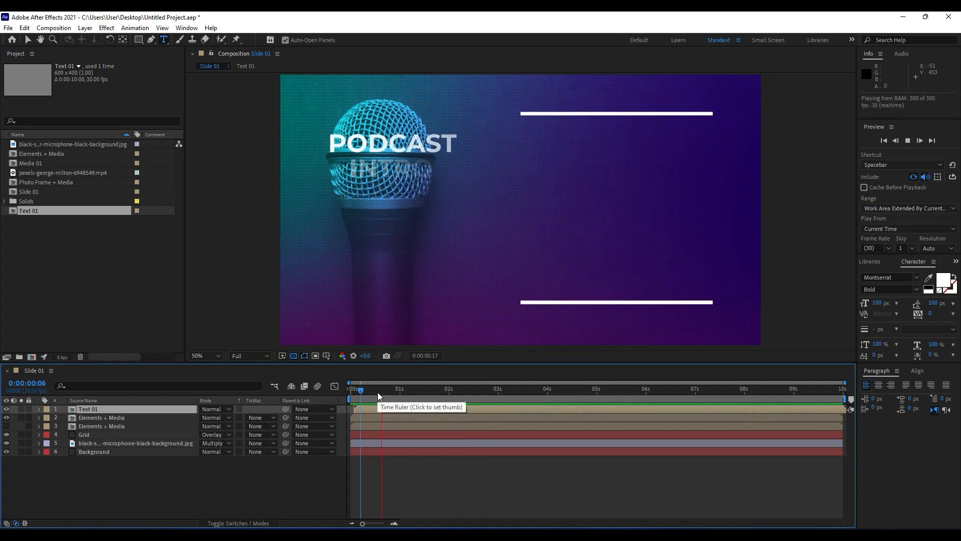
Draw a circle with a 200 px white stroke and no fill, extending beyond the slide's upper-right corner.
drag(361, 392, 433, 401)
click(151, 495)
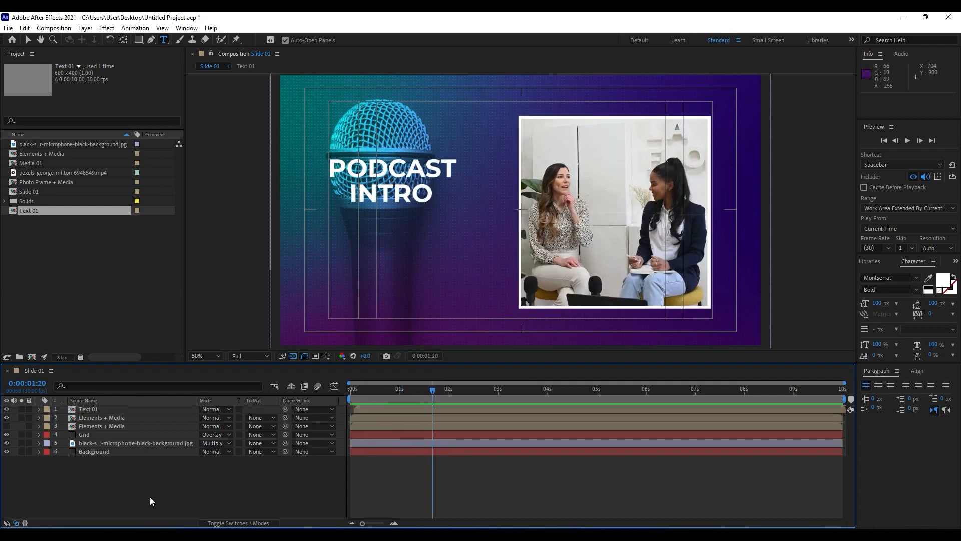
click(138, 39)
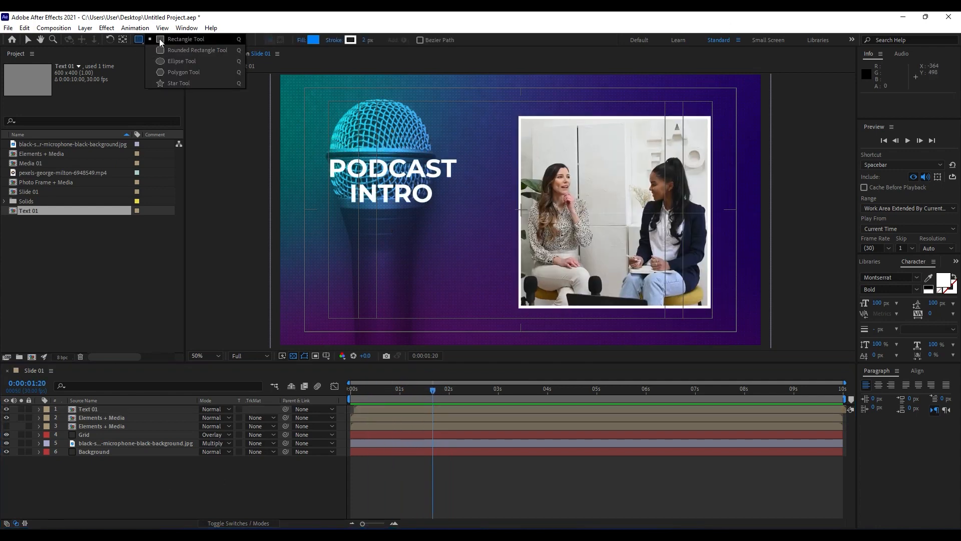
click(196, 61)
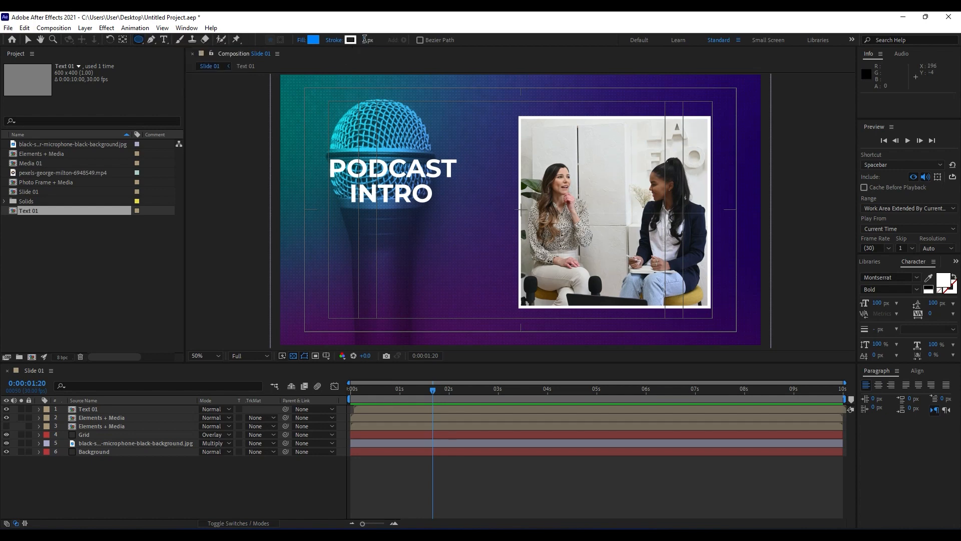
text(200)
click(313, 40)
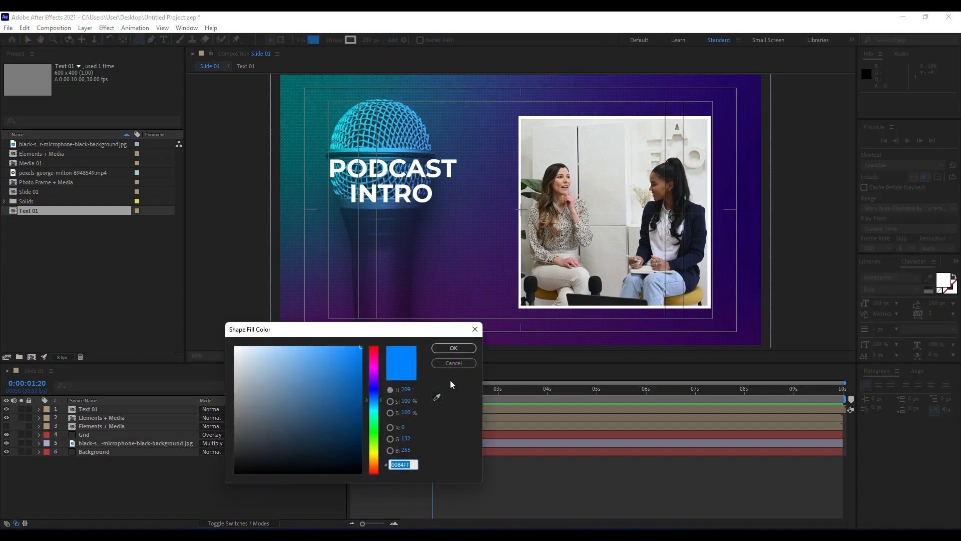
click(455, 366)
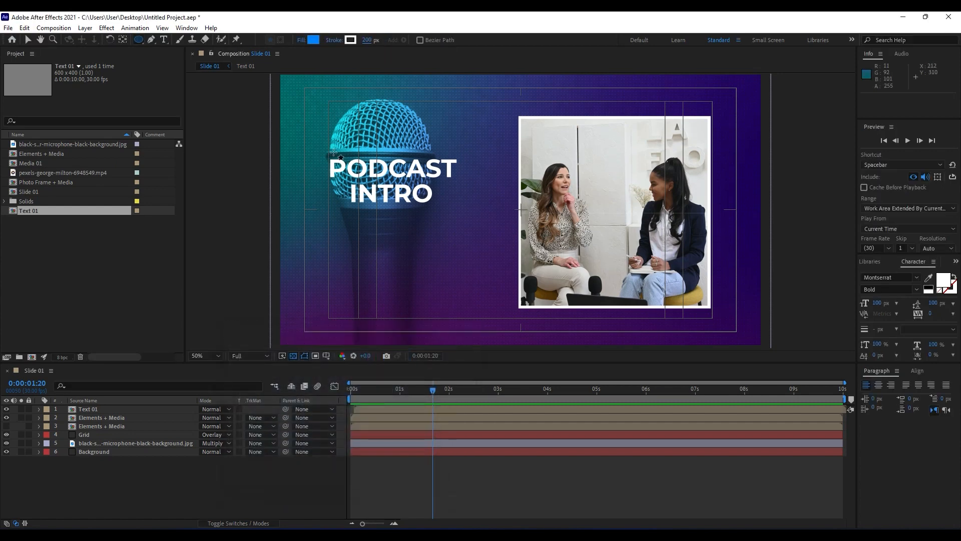
alt+click(313, 39)
key(comma)
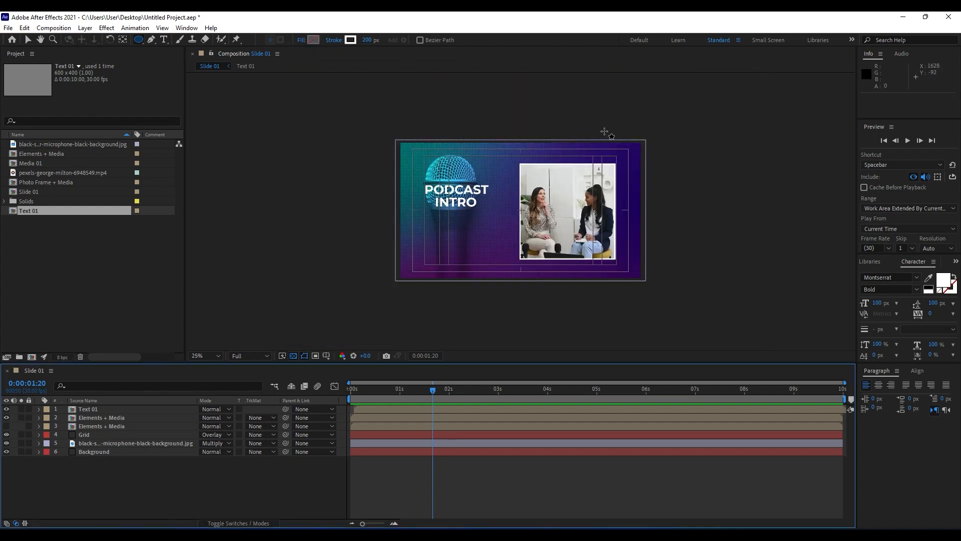
mouse_move(573, 101)
mouse_down()
mouse_move(683, 229)
mouse_move(672, 219)
mouse_up()
Rename the new shape layer as Circle.
key(space)
click(92, 409)
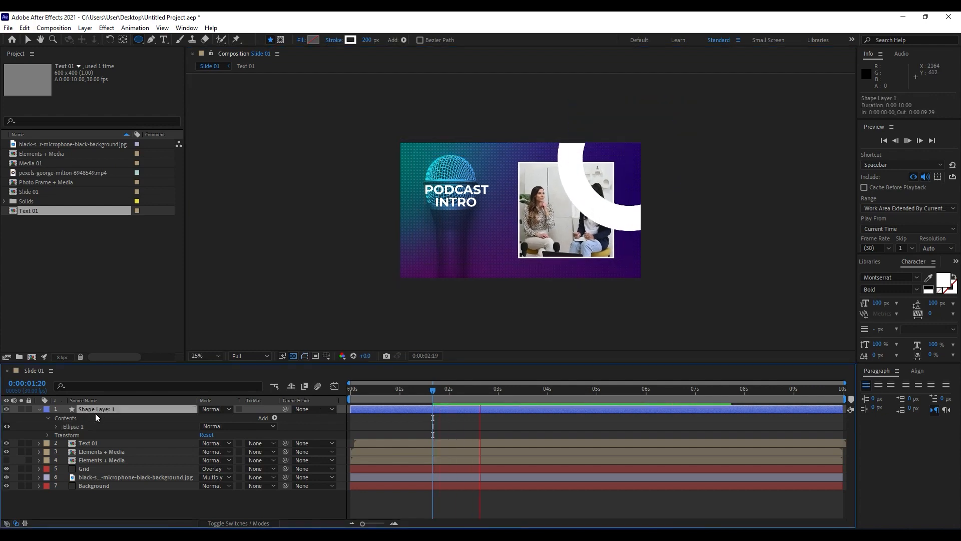
key(space)
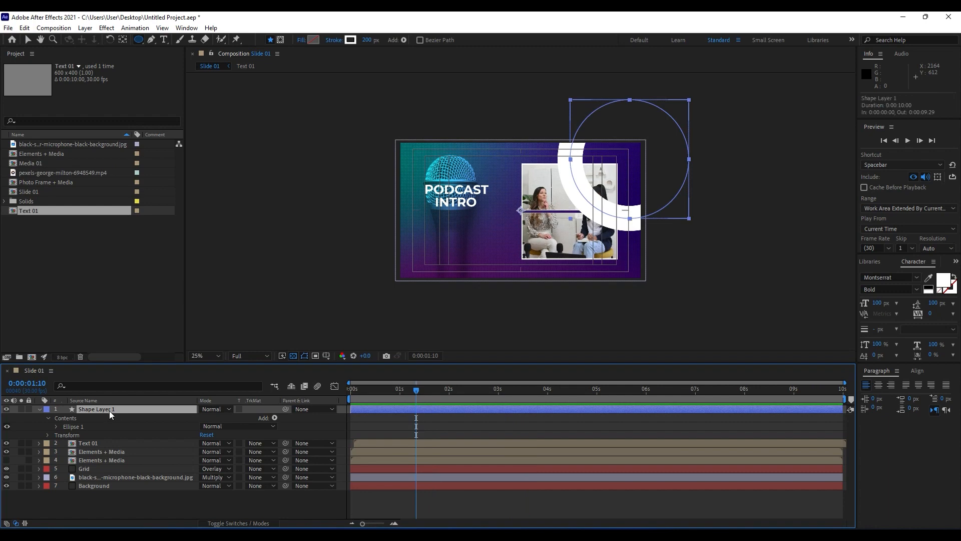
key(Return)
text(Circle)
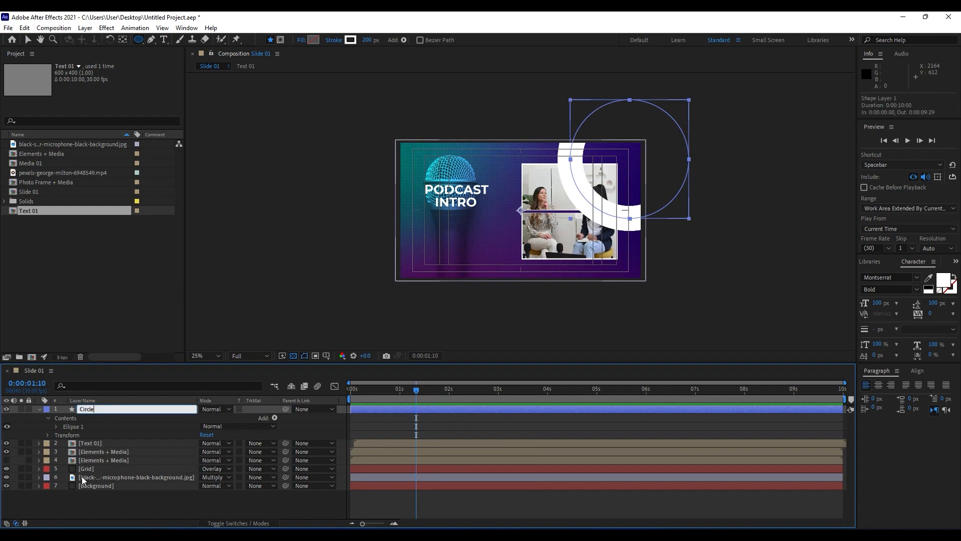
key(Return)
Place the Circle layer directly above the Grid layer, below both Elements + Media layers, and collapse it.
drag(83, 408, 114, 482)
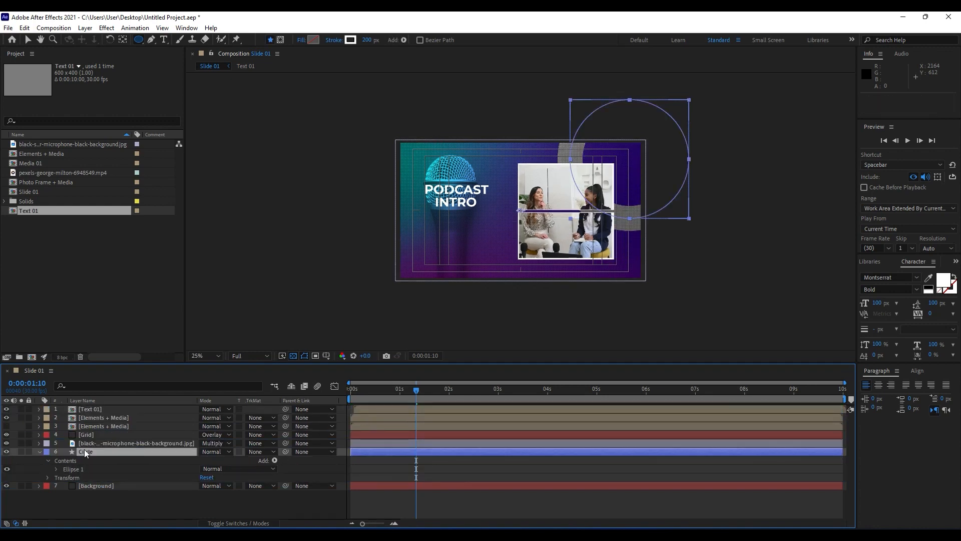
drag(84, 451, 97, 433)
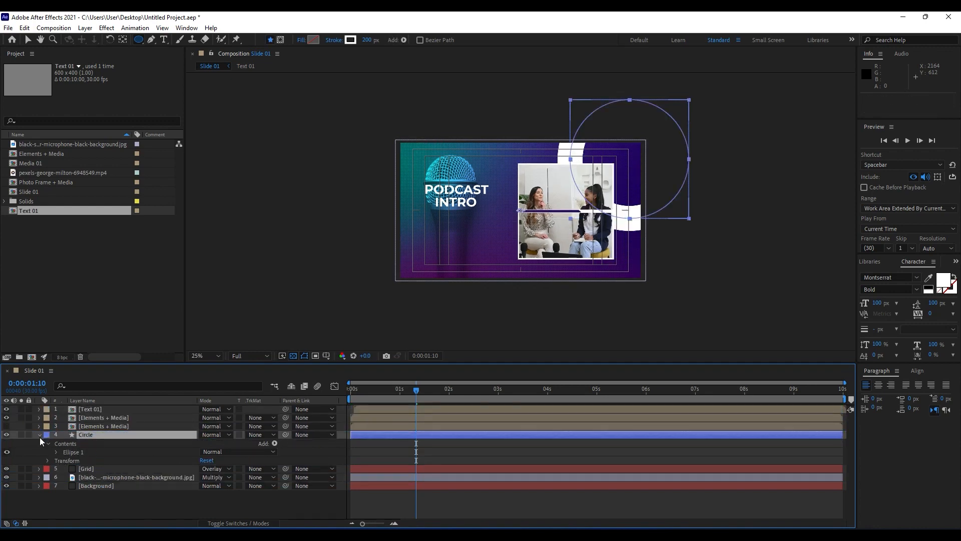
click(40, 435)
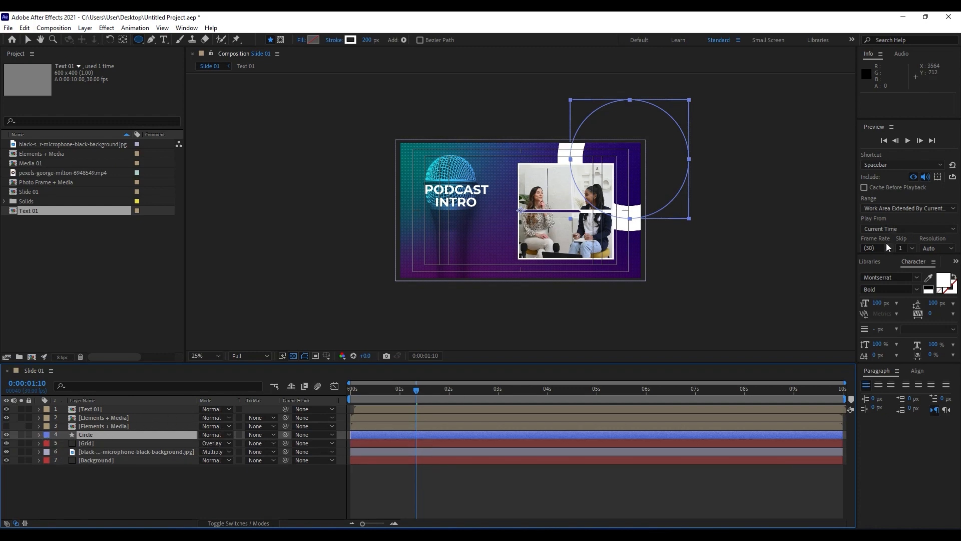
Find the Gradient Ramp effect by searching for "ramp" and apply it to the Circle layer.
click(955, 261)
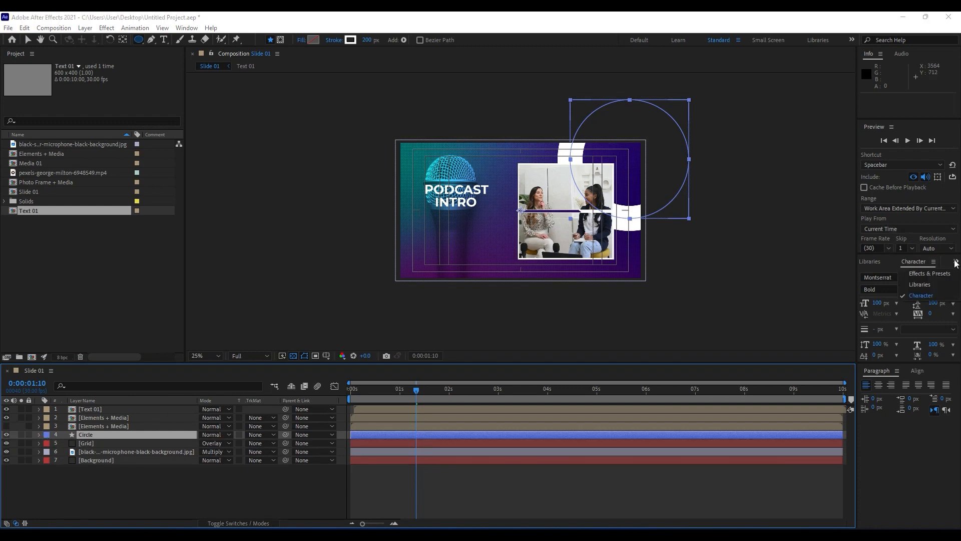
click(930, 278)
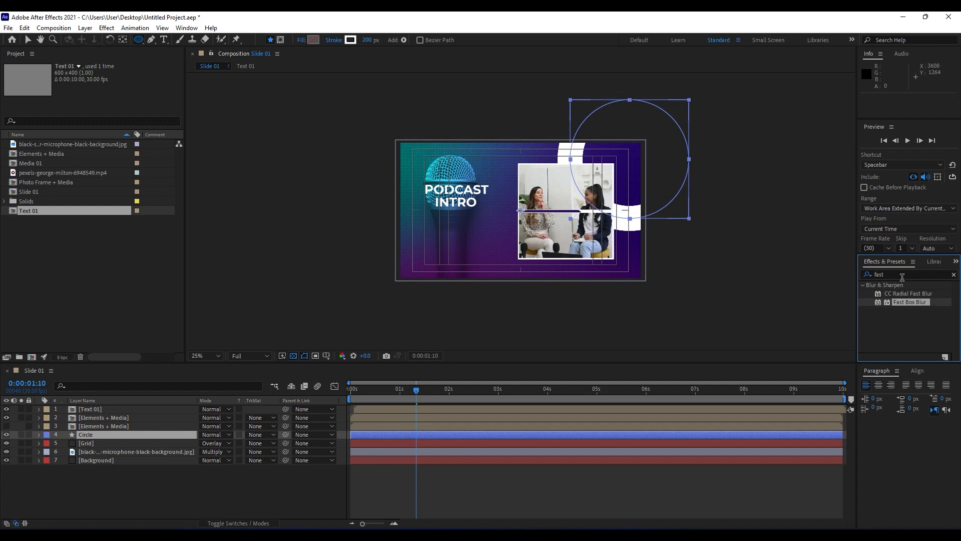
click(868, 276)
text(ramp)
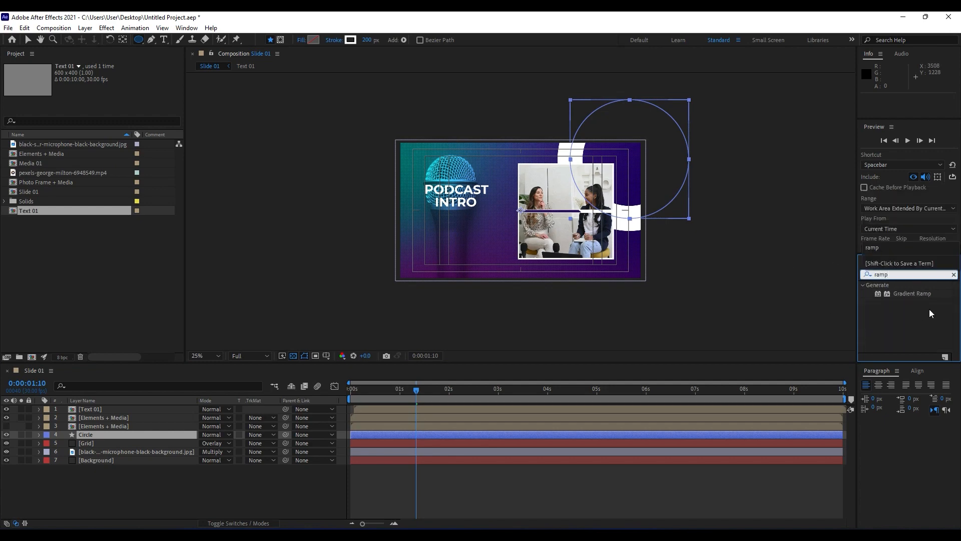
double_click(915, 294)
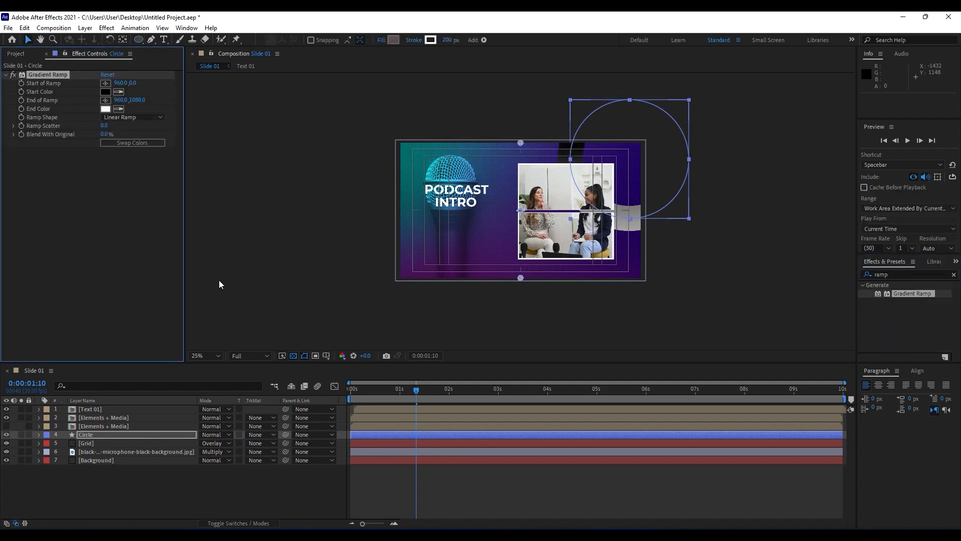
Sample the ramp's Start Color from the slide's dark purple lower background and place Start of Ramp at 1306, 4 on the ring's upper end.
click(118, 91)
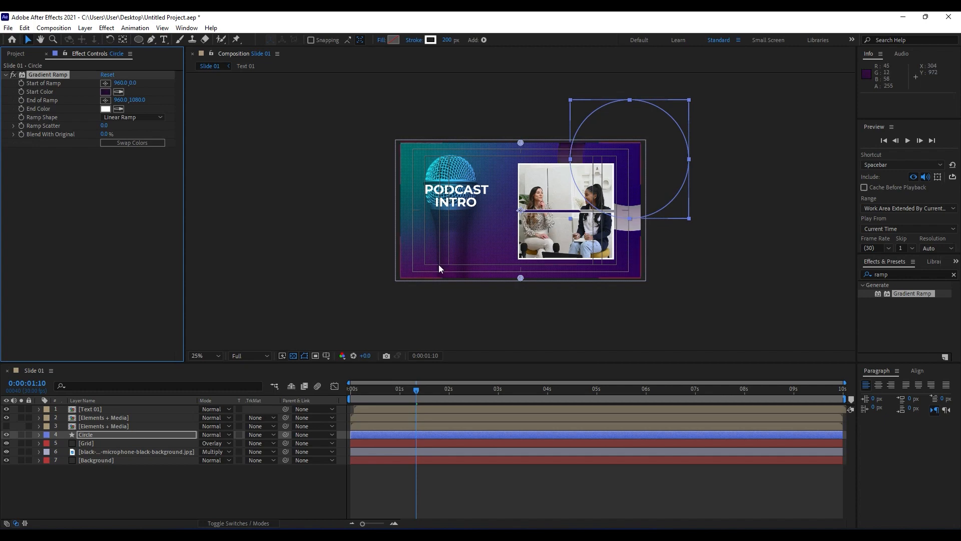
click(440, 264)
key(period)
click(105, 83)
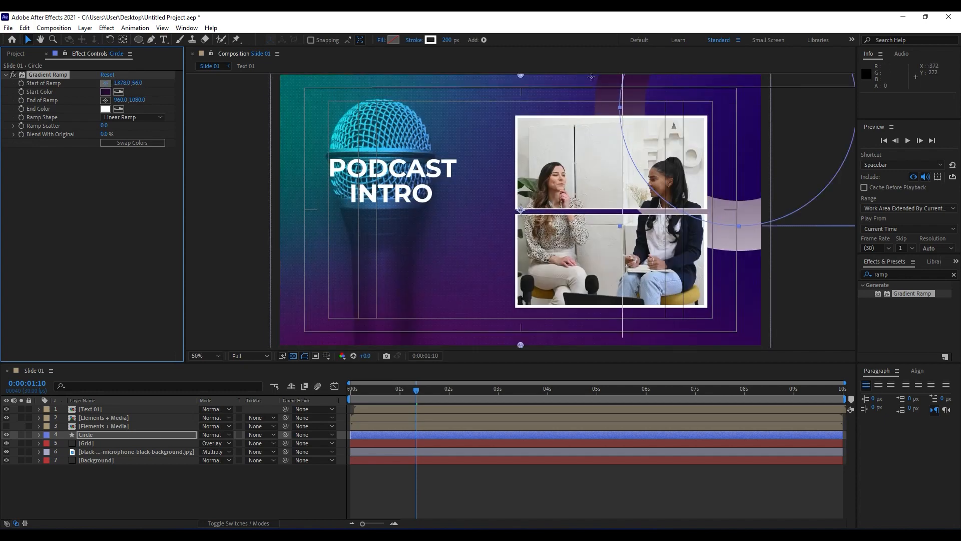
click(608, 77)
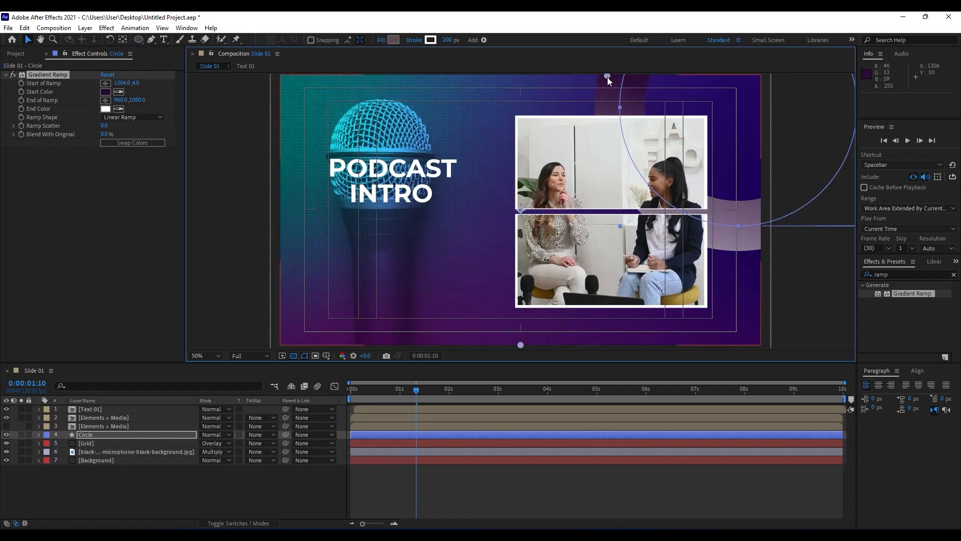
Place End of Ramp at 2010, 636 just beyond the ring's lower end and sample its End Color from the blue background beside the title.
click(105, 100)
click(783, 233)
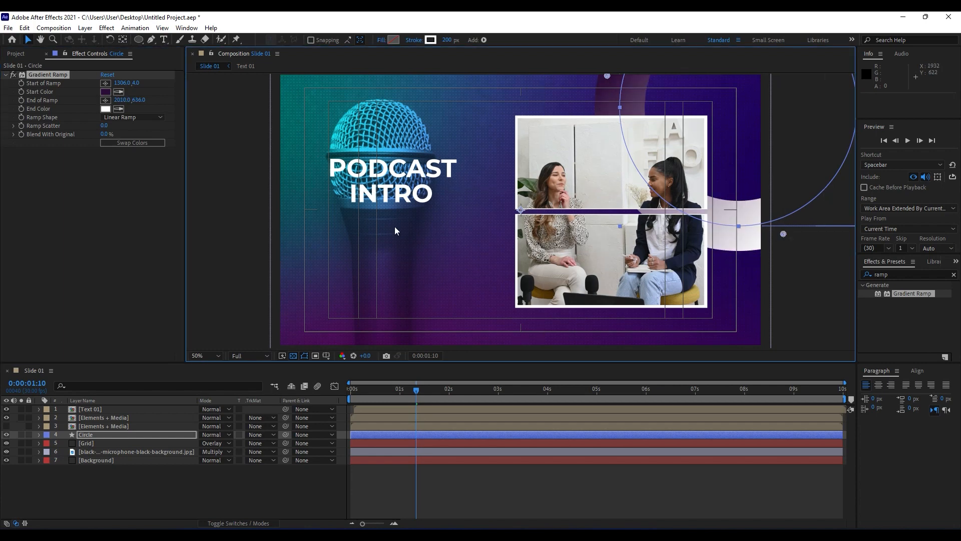
click(118, 109)
click(474, 140)
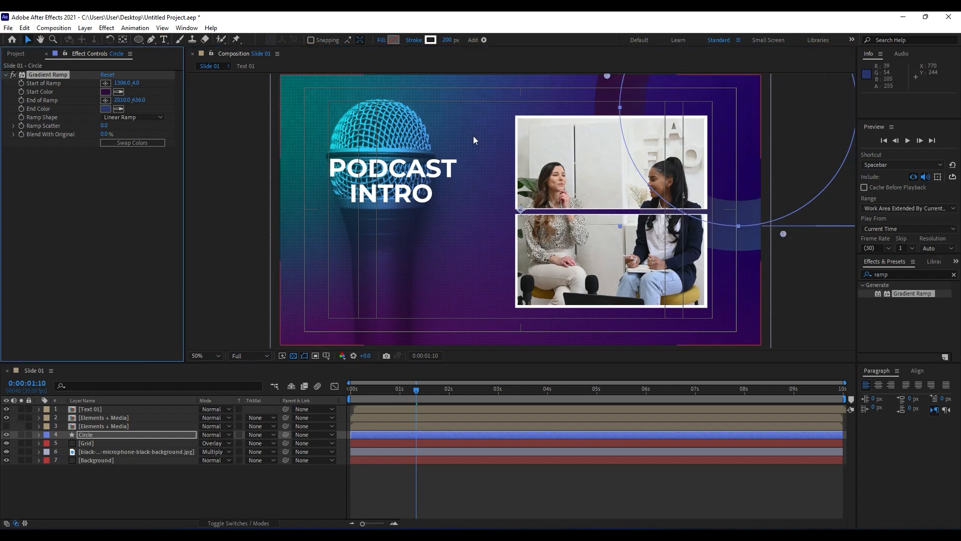
Change the Gradient Ramp's End Color to blue 0059AC and its Start Color to purple 5C0080.
click(105, 109)
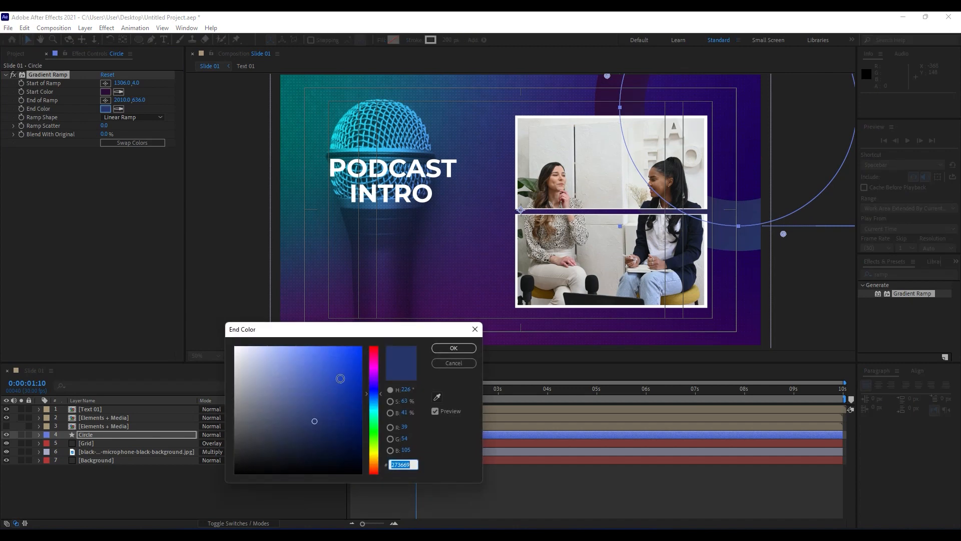
mouse_move(336, 346)
mouse_down()
mouse_move(411, 339)
mouse_move(417, 367)
mouse_up()
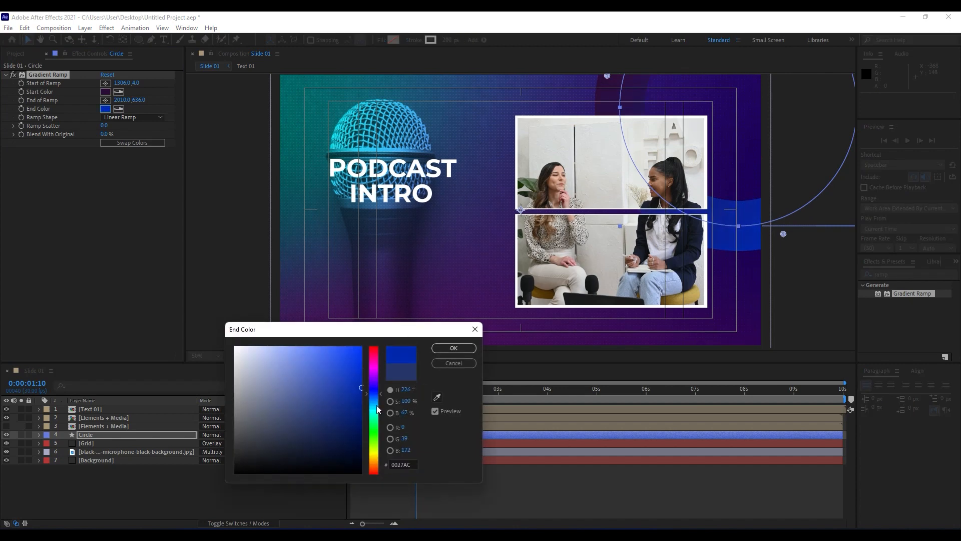
drag(378, 410, 379, 404)
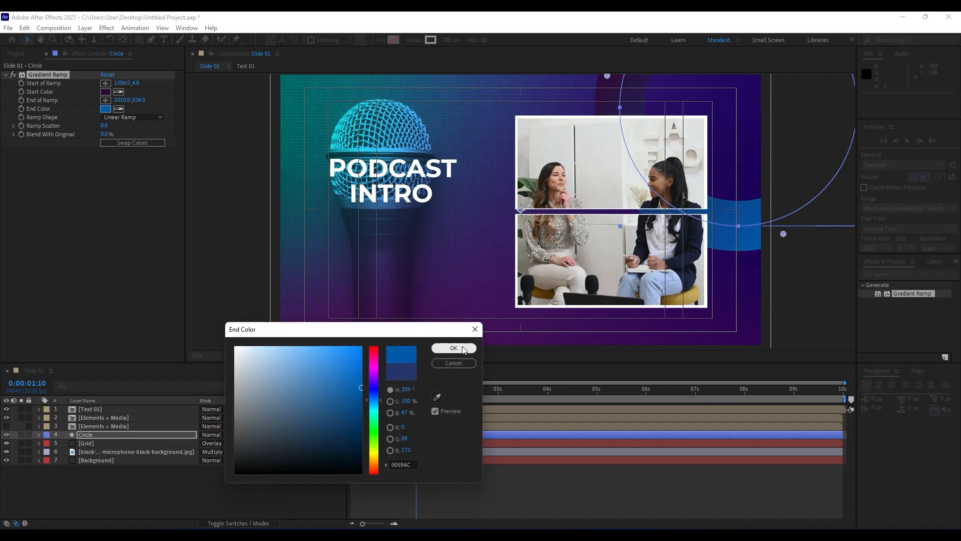
click(453, 348)
click(105, 92)
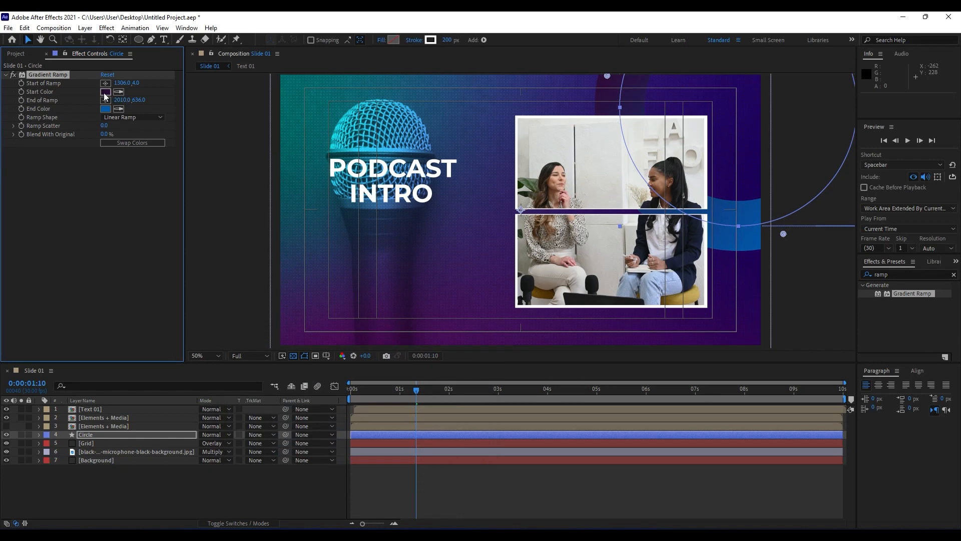
mouse_move(353, 385)
mouse_down()
mouse_move(370, 384)
mouse_move(376, 410)
mouse_up()
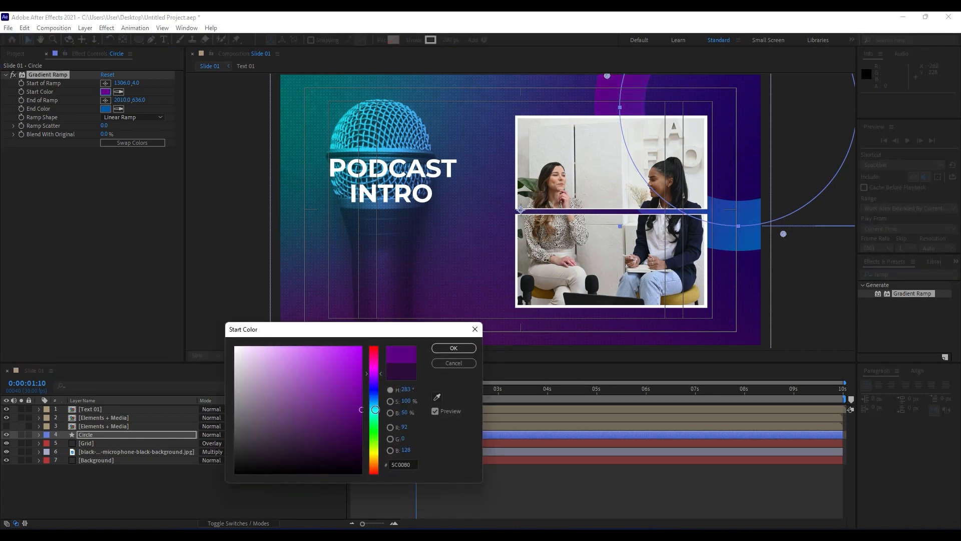
click(454, 348)
Add a Stroke layer style to the Circle layer with size 4 and white colour FFFFFF.
right_click(84, 434)
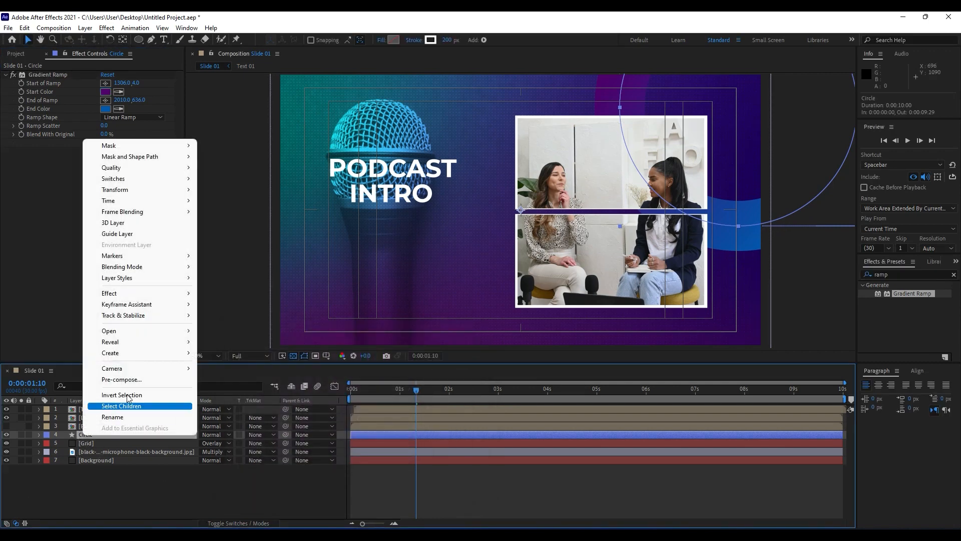
mouse_move(142, 278)
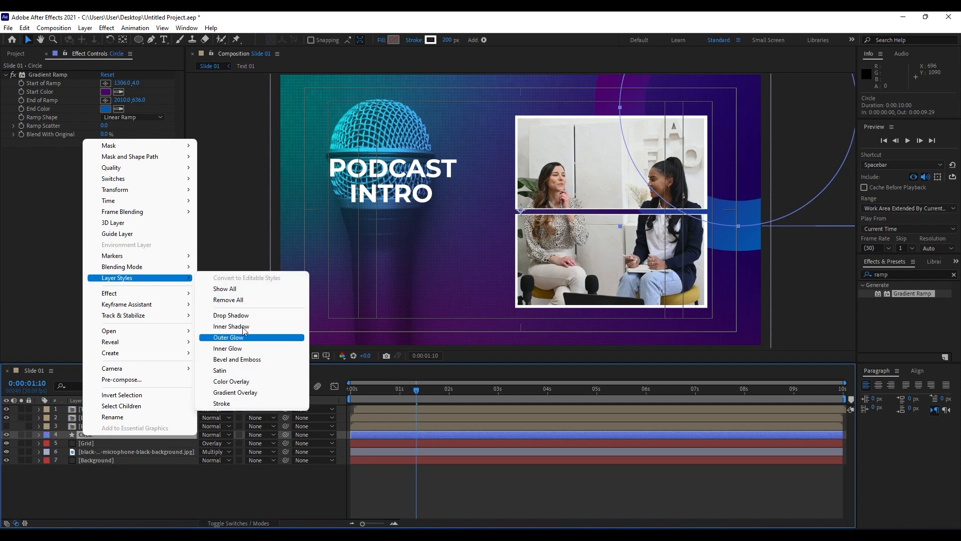
click(239, 402)
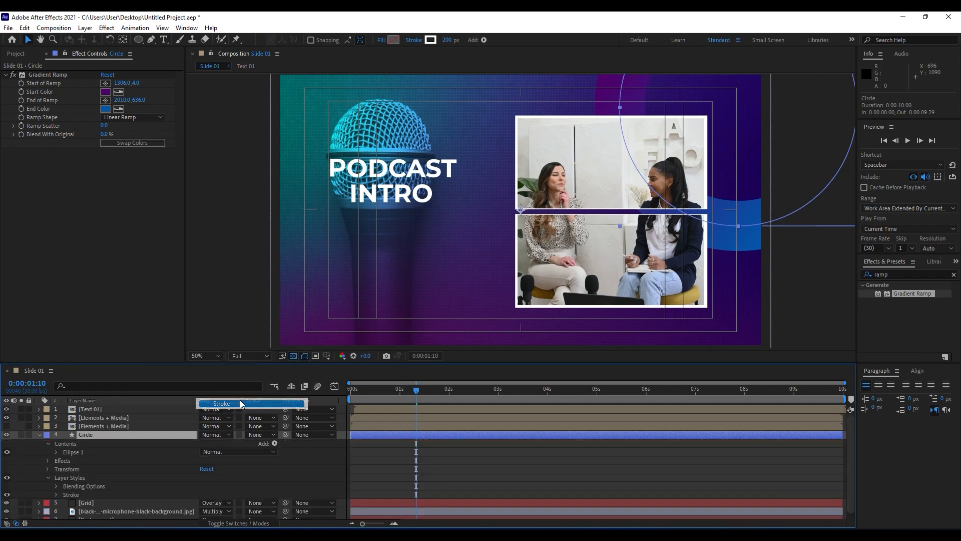
click(55, 494)
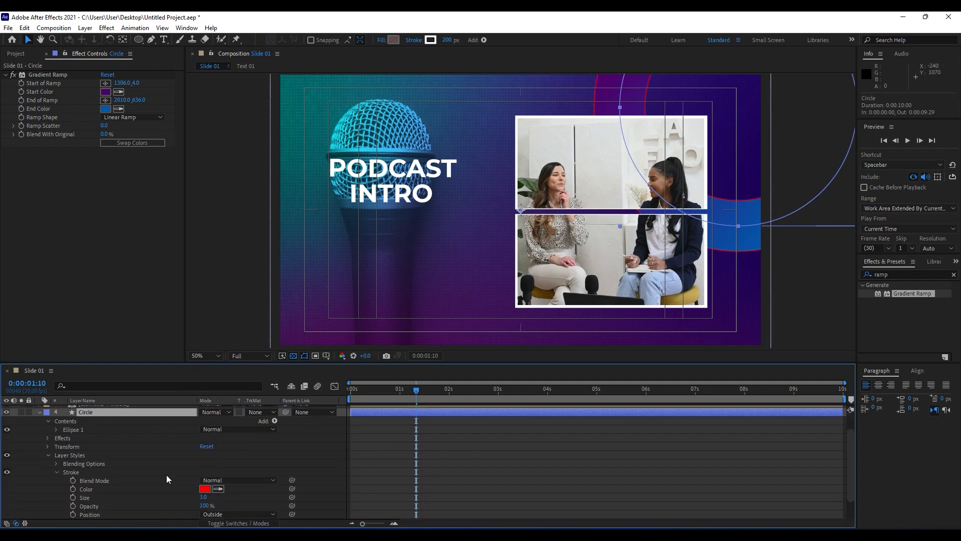
click(205, 497)
text(4)
click(180, 461)
click(204, 489)
drag(266, 420, 145, 186)
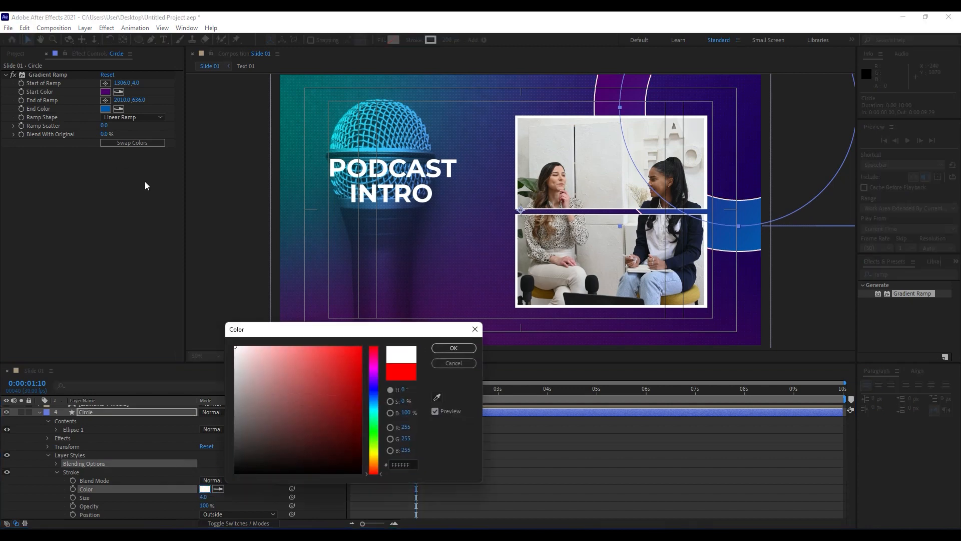
click(451, 347)
Preview the slide's animation, scrub on to 0:00:02:04 and collapse the Circle layer.
key(space)
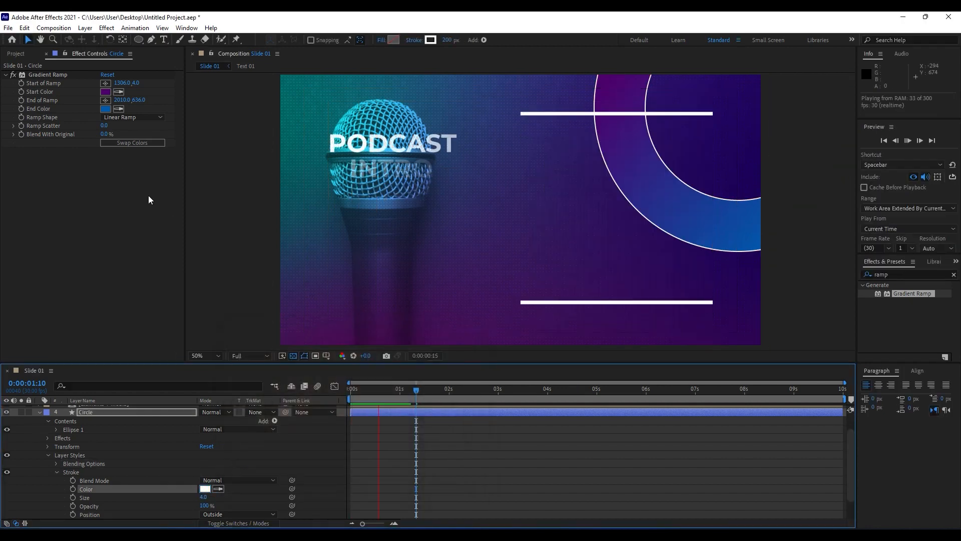
key(space)
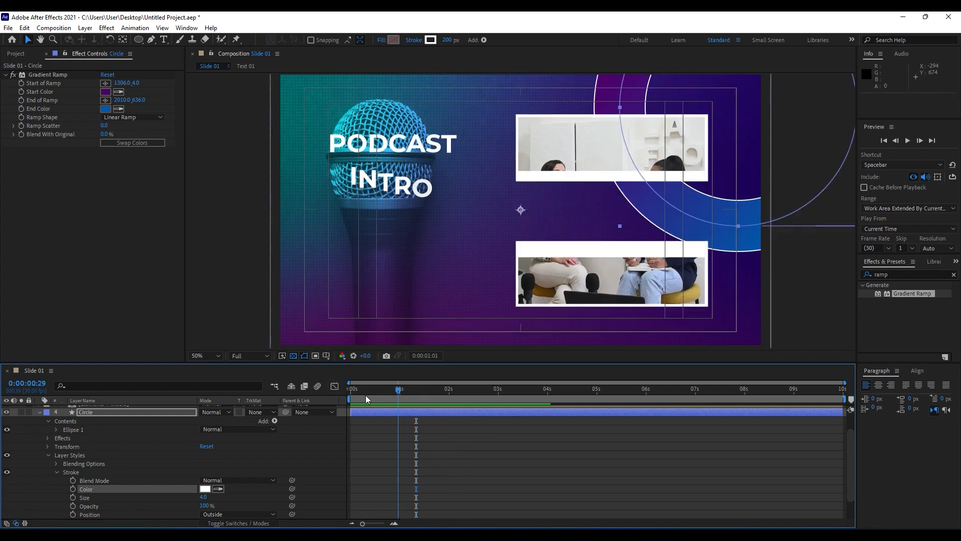
drag(366, 396, 455, 390)
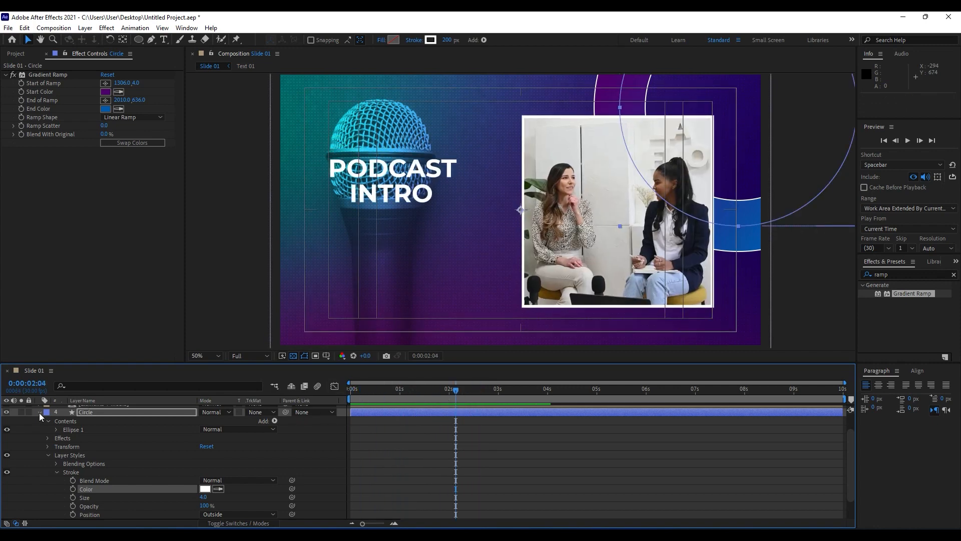
scroll(39, 412, up, 2)
Duplicate the Text 01 composition in the project and delete the PODCAST INTRO text layer from the copy.
click(47, 55)
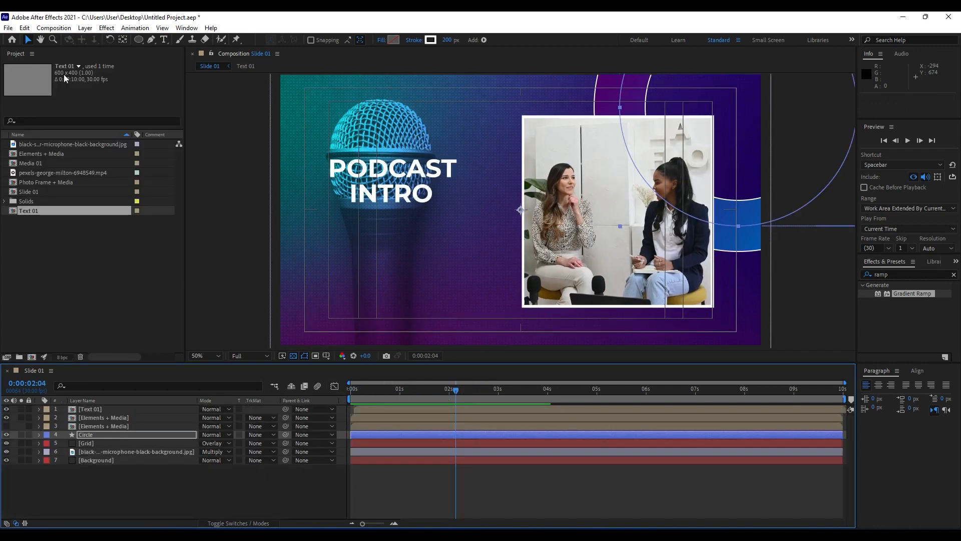
click(44, 212)
key(ctrl+d)
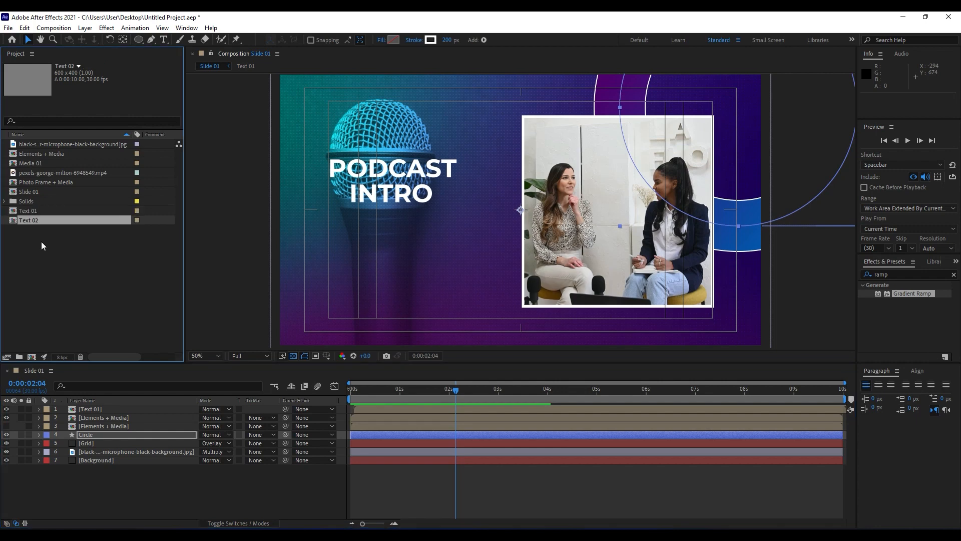
double_click(37, 221)
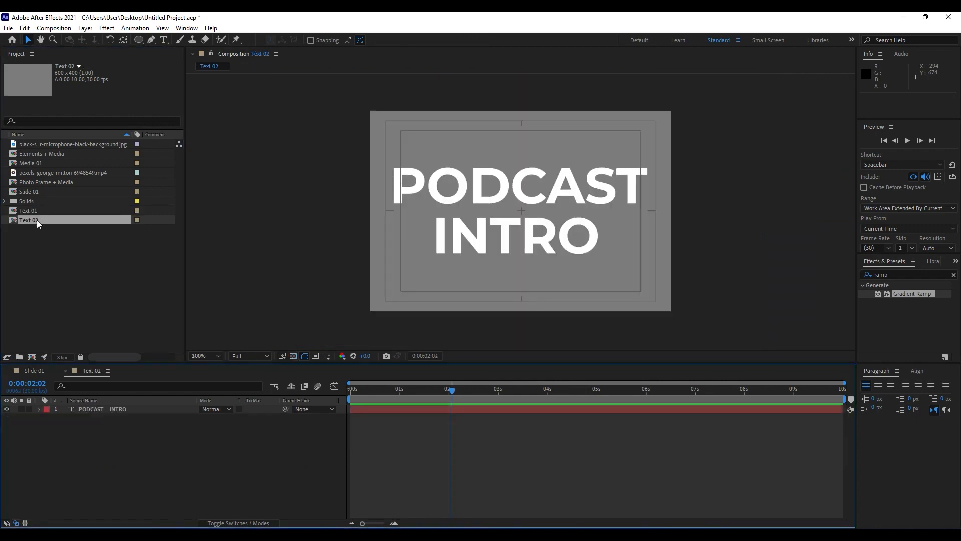
click(113, 411)
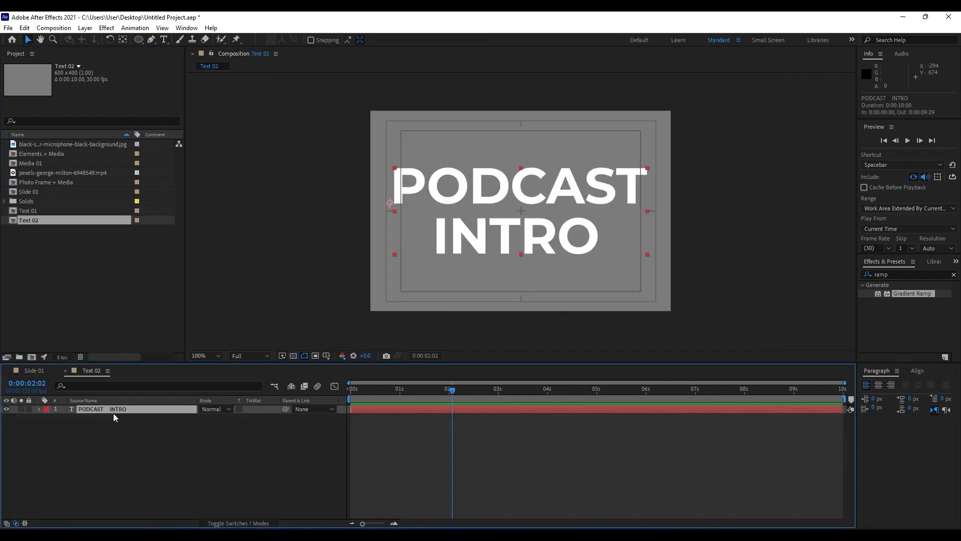
key(Delete)
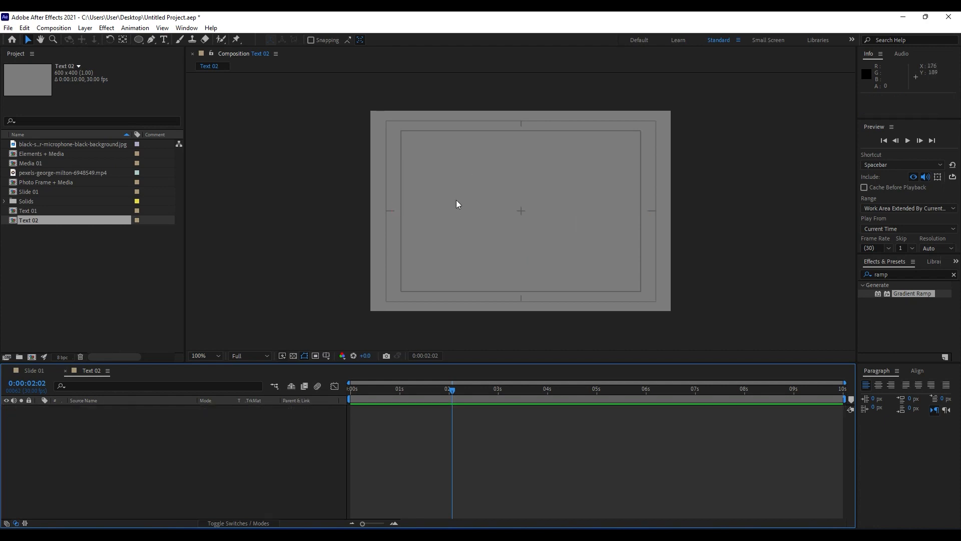
Add a three-line text to the Text 02 composition reading "SoftoniMotion", "Realy Cool Tutorials" and "Podcast Intro".
key(ctrl+t)
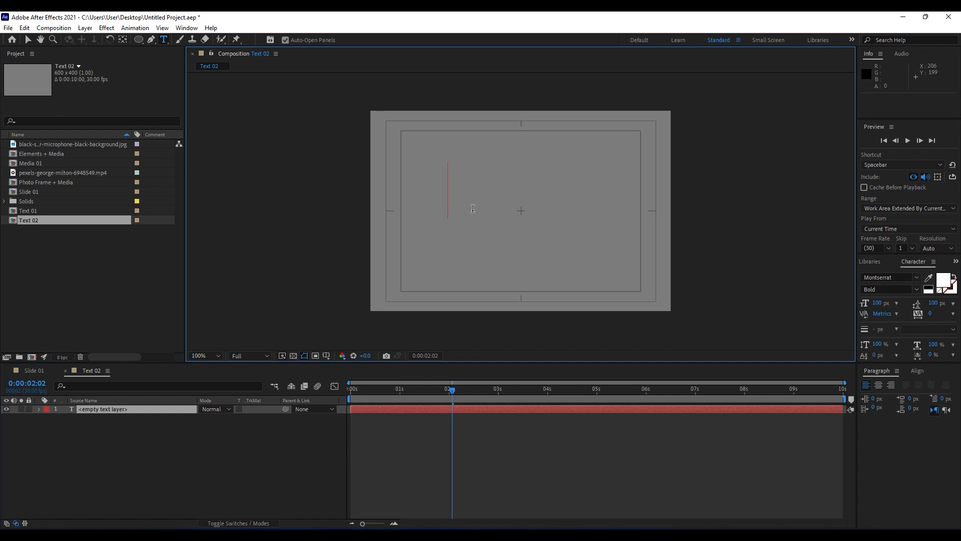
text(So)
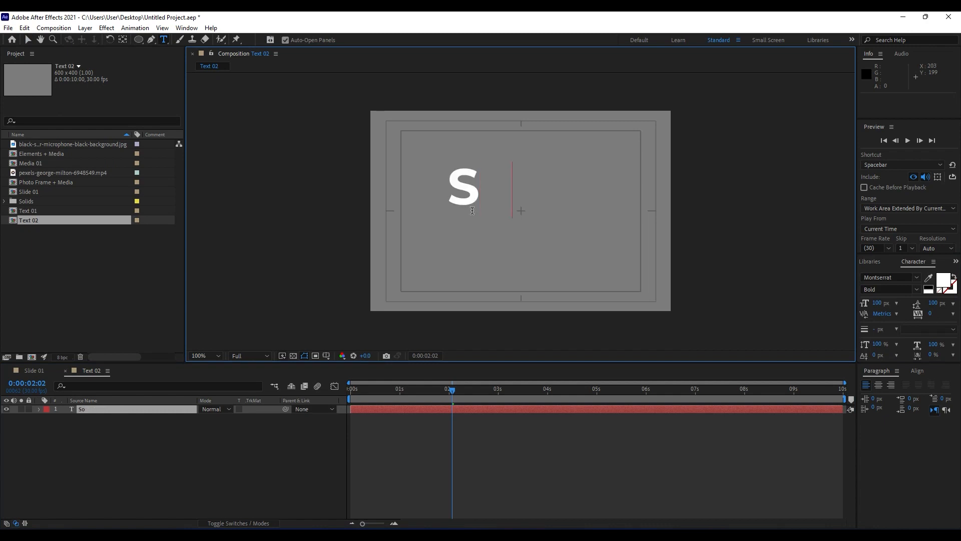
text(ftoniMotion)
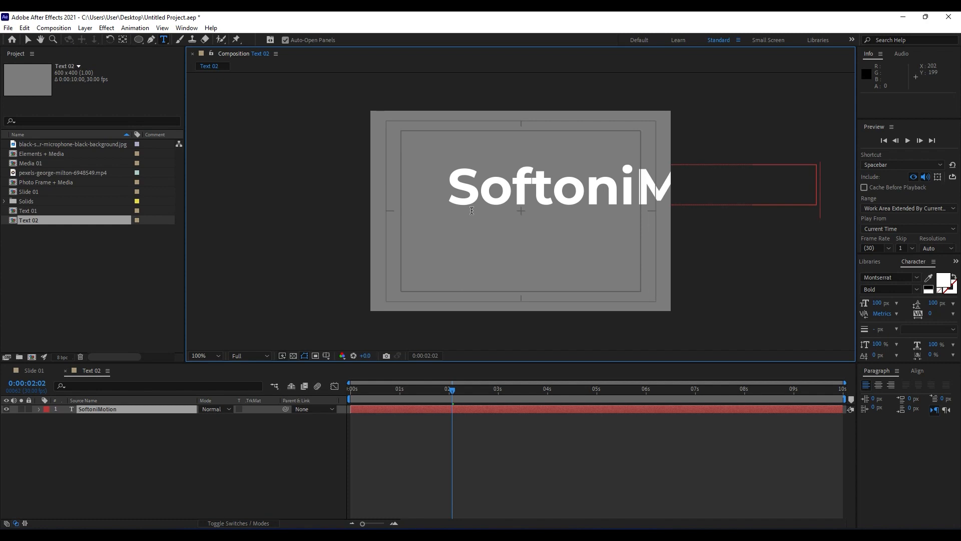
key(Return)
text(Rea)
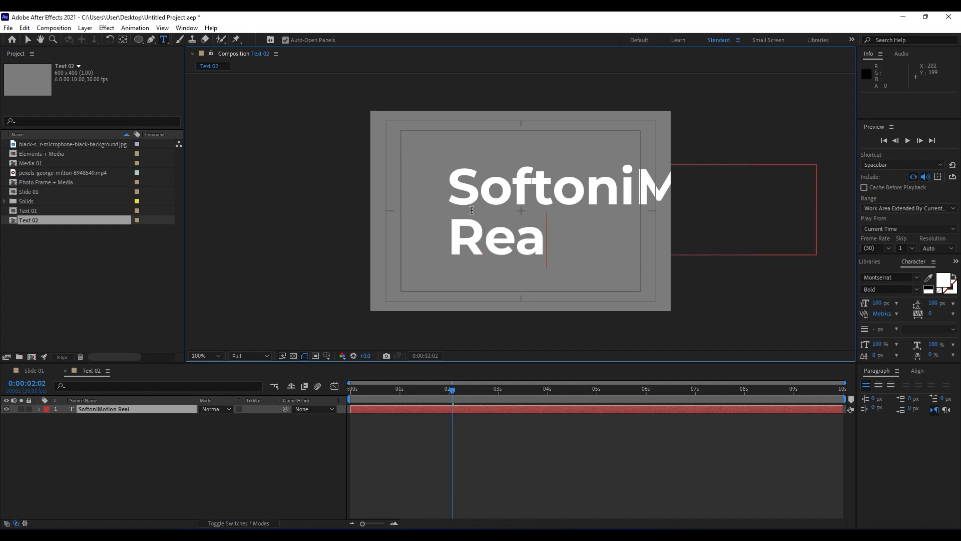
text(ly Cool)
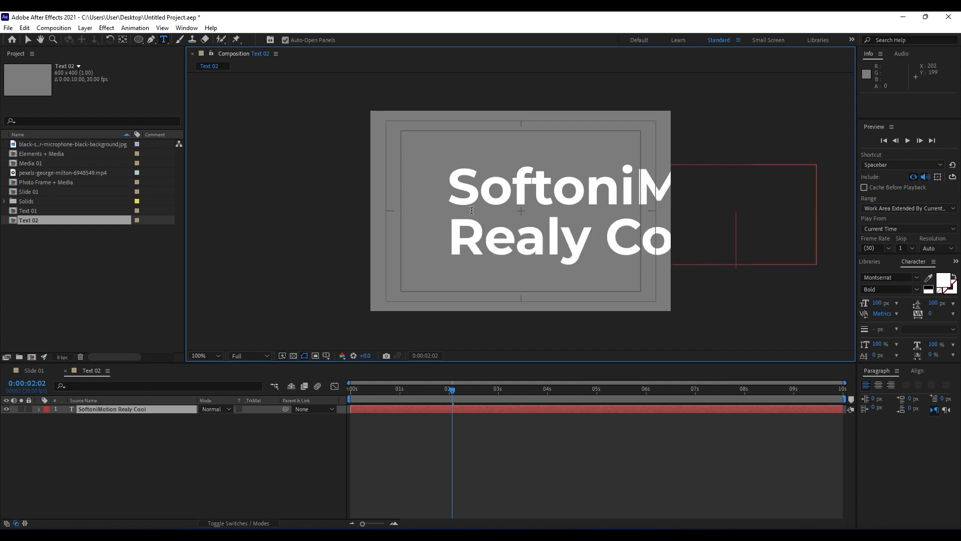
text( Tutor)
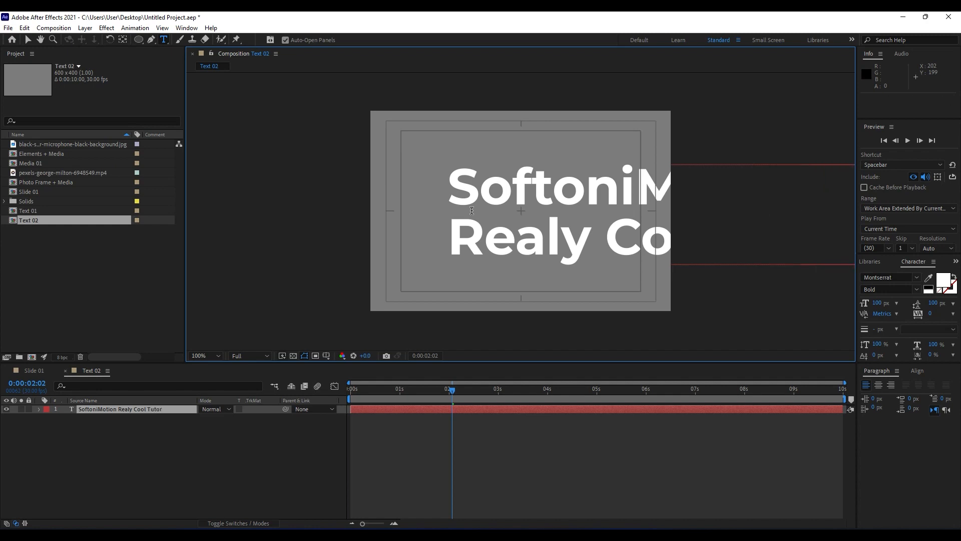
key(BackSpace)
key(BackSpace)
key(BackSpace)
key(BackSpace)
text(utorials Podcast Intro)
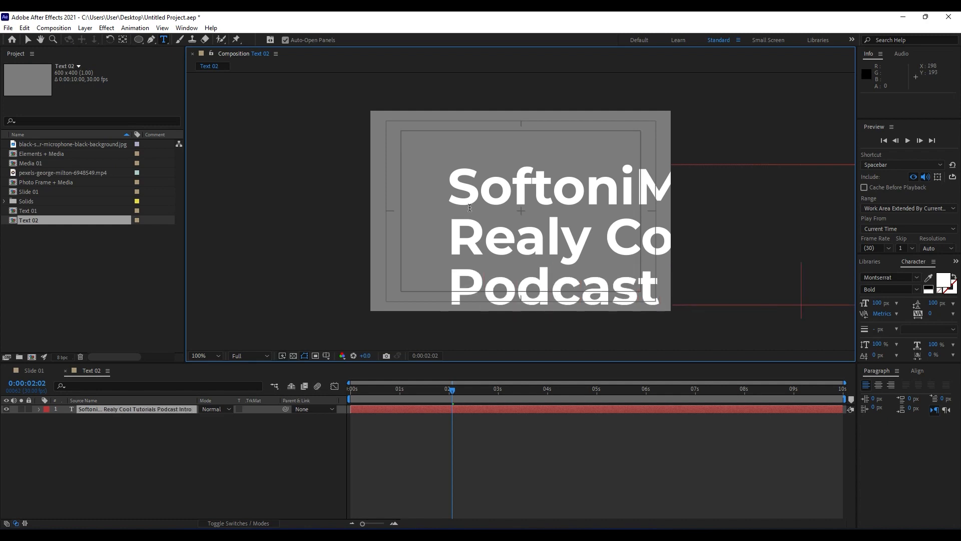
click(153, 473)
Set the three-line text's font size to 41 px and its leading to 50 px.
click(129, 409)
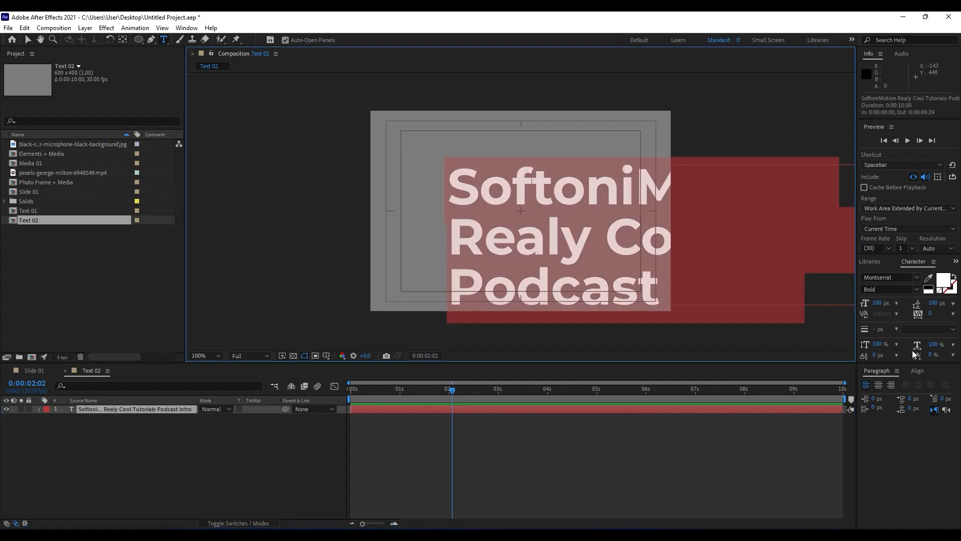
drag(877, 303, 848, 306)
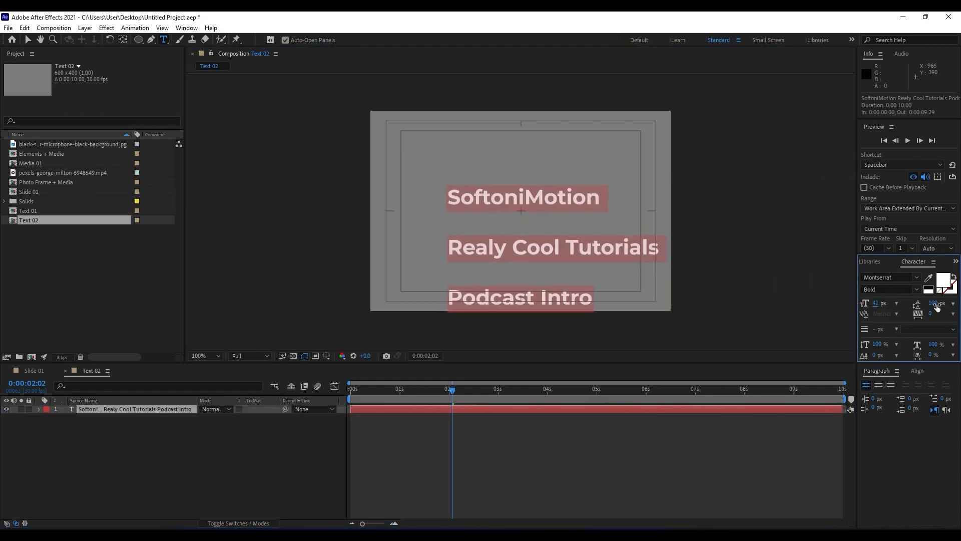
click(936, 304)
text(0.01)
key(Return)
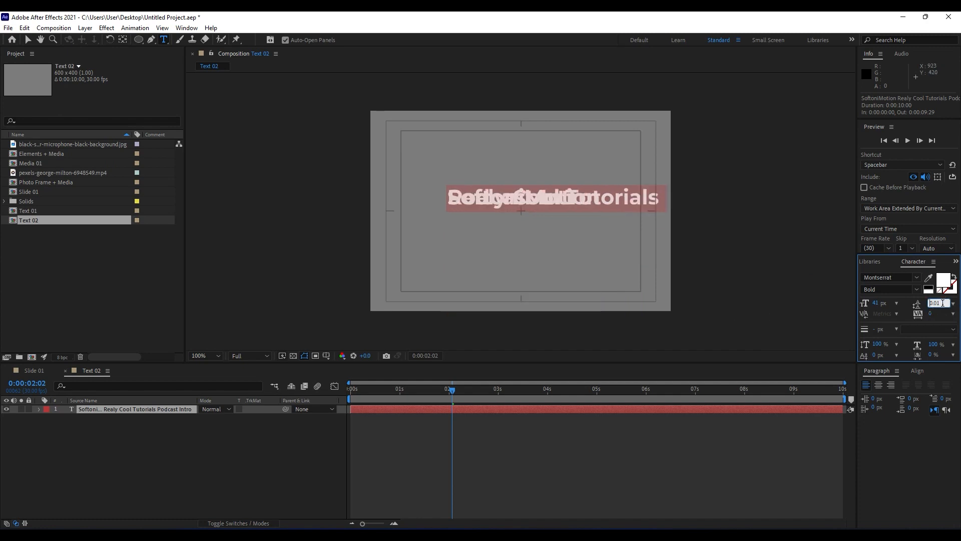
text(10)
key(Return)
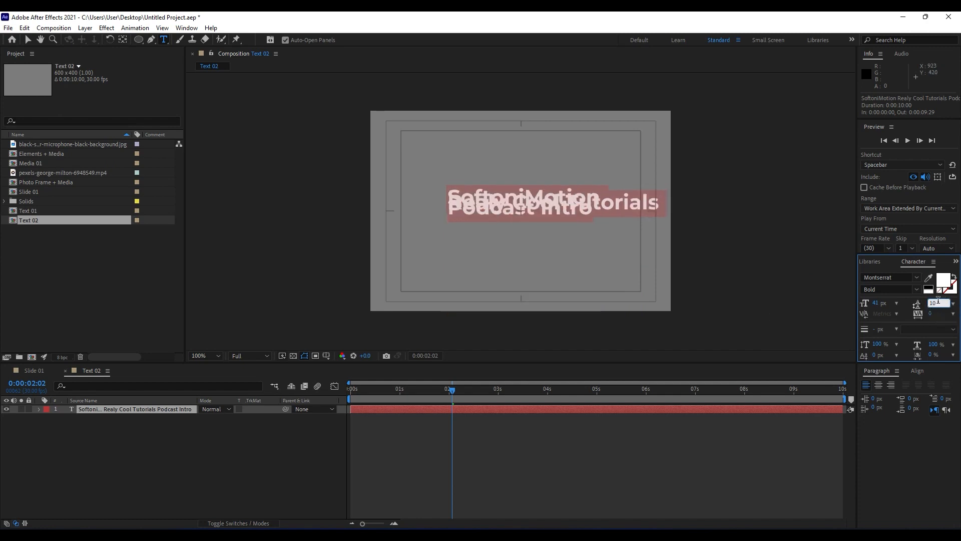
text(50)
key(Return)
Centre the three-line text layer horizontally and vertically in the composition.
click(101, 408)
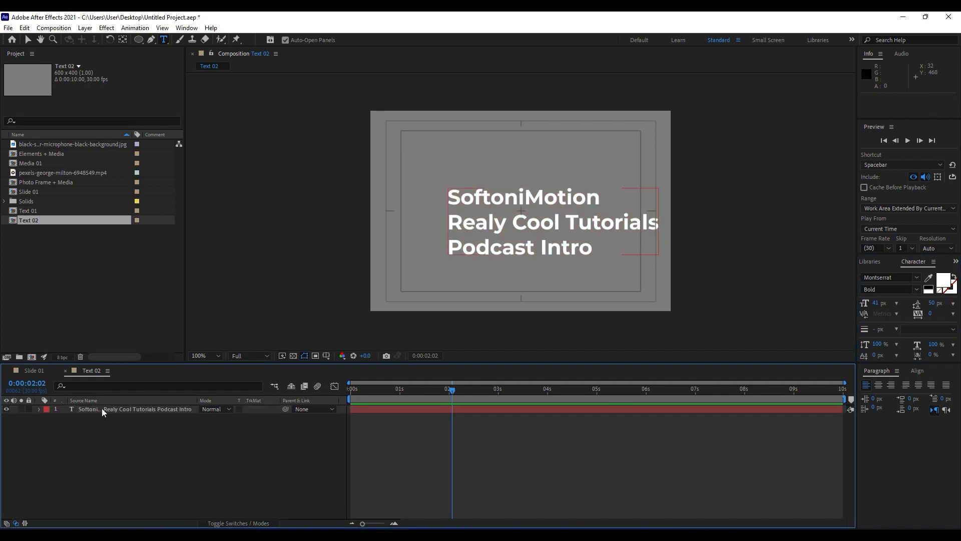
click(919, 371)
click(885, 396)
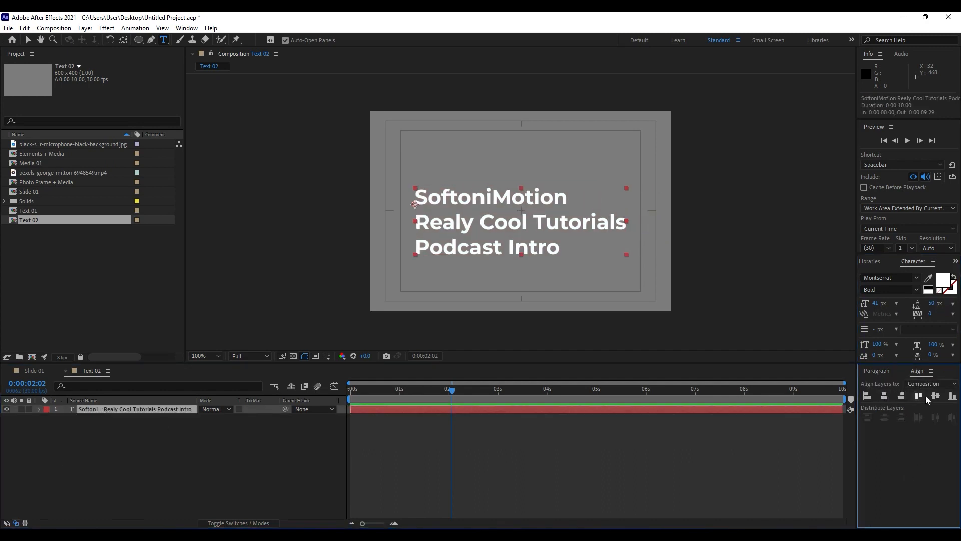
click(936, 395)
Set the font style of the whole three-line text to Montserrat Light.
double_click(138, 409)
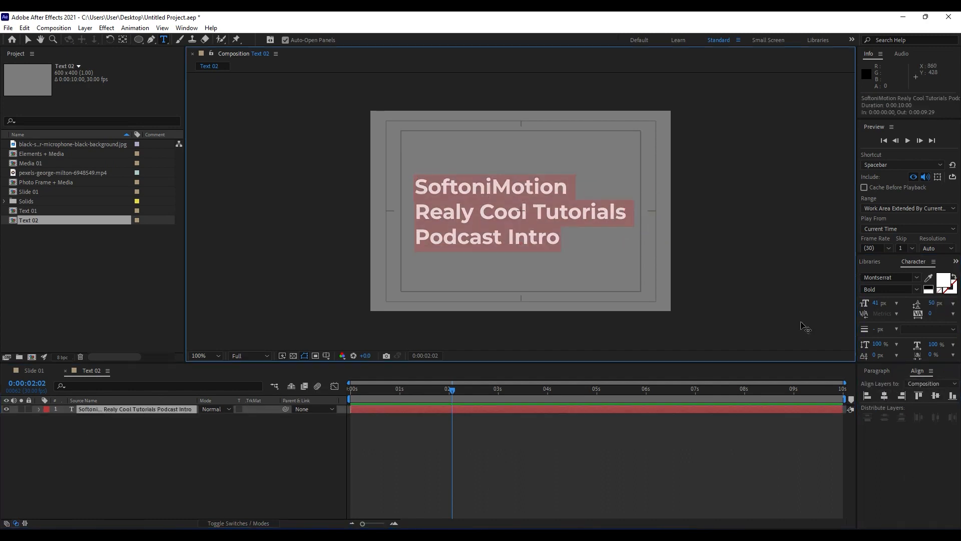
click(888, 289)
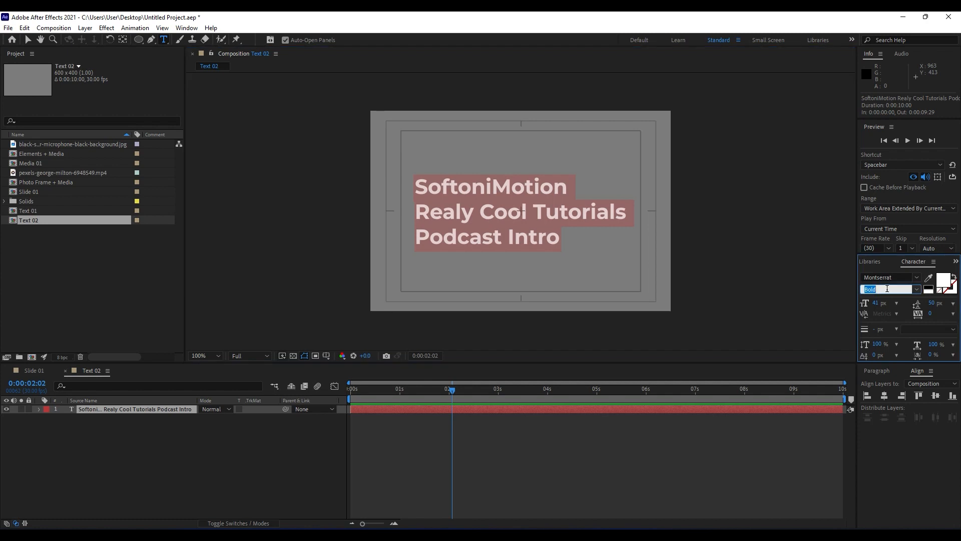
key(Up)
key(Up)
key(Up)
key(Up)
key(Up)
key(Up)
key(Up)
key(Up)
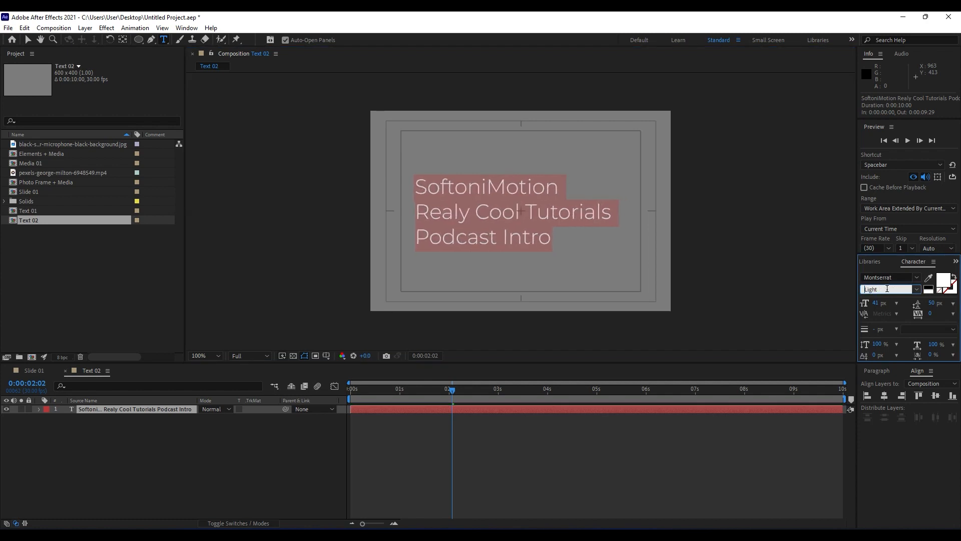
click(92, 436)
double_click(103, 409)
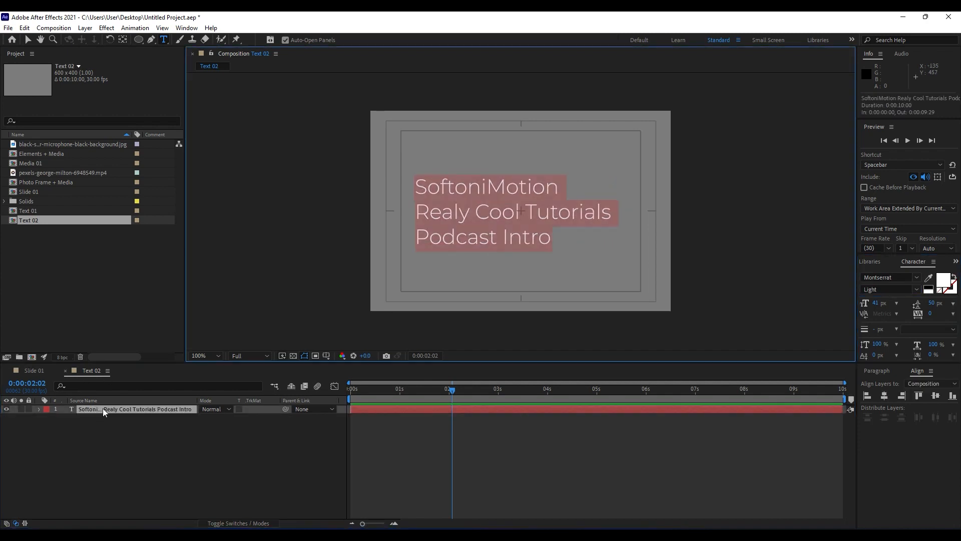
Set the font size of the three-line text to 30 px.
mouse_move(876, 306)
mouse_down()
mouse_move(874, 314)
mouse_move(880, 308)
mouse_up()
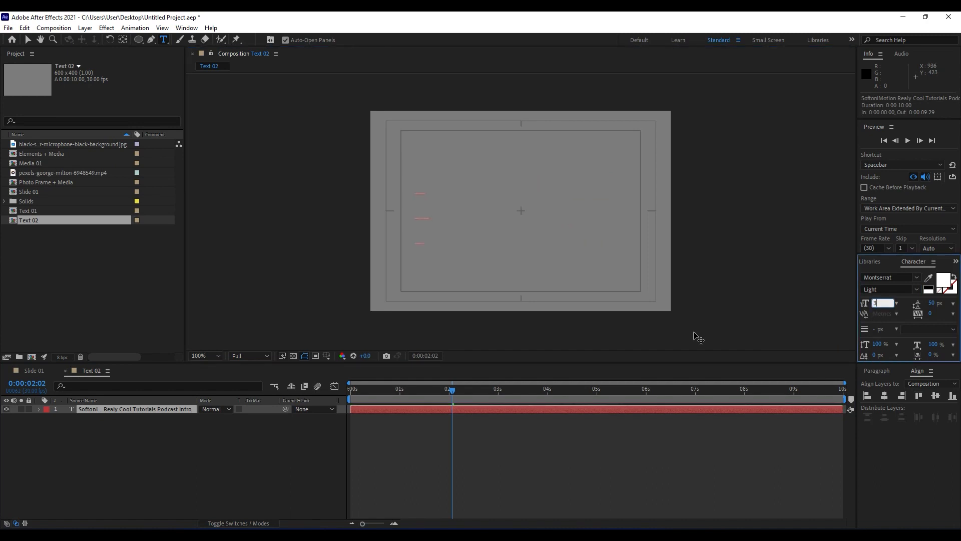
click(209, 440)
mouse_move(400, 390)
mouse_down()
mouse_move(365, 389)
mouse_move(406, 389)
mouse_up()
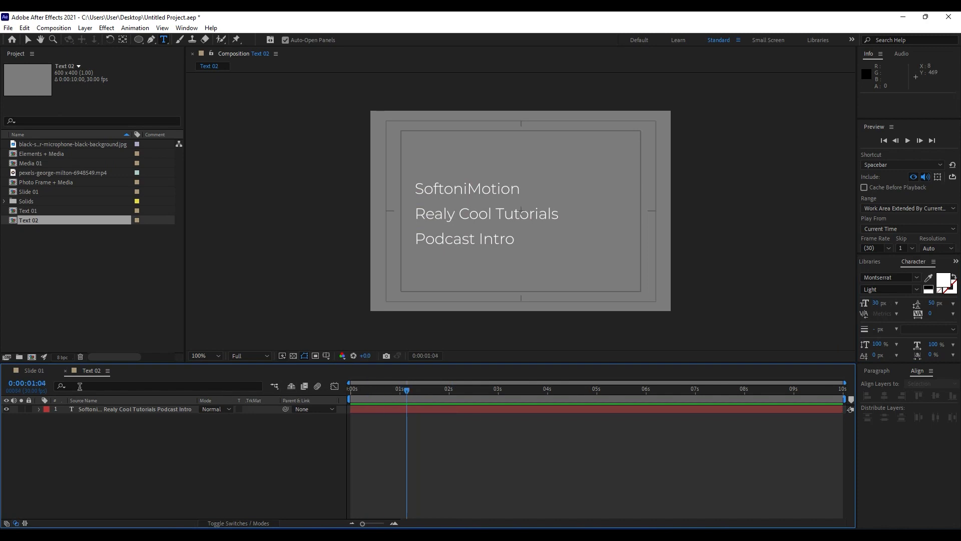
Add Text 02 to the Slide 01 composition as the top layer and position it beneath the PODCAST INTRO title.
click(32, 371)
drag(34, 221, 146, 408)
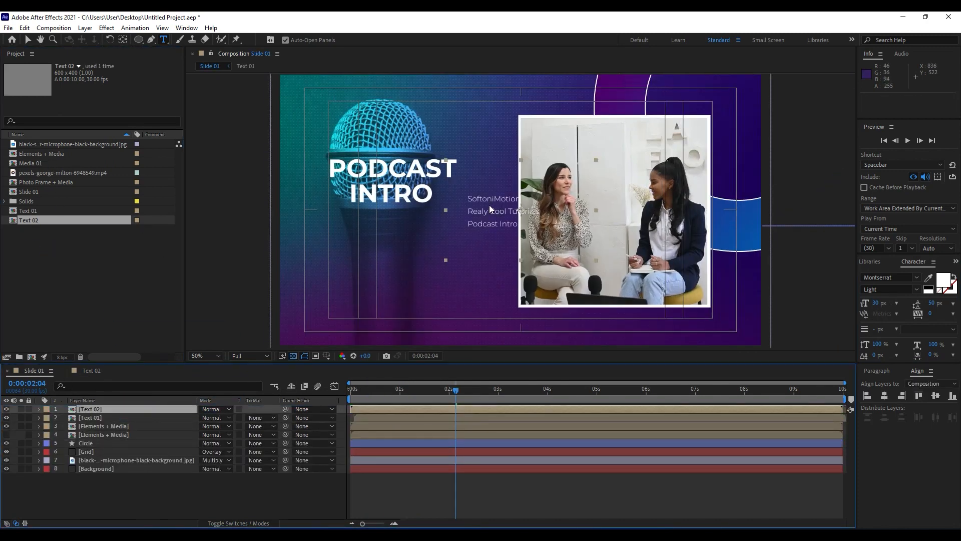
key(v)
drag(490, 209, 374, 248)
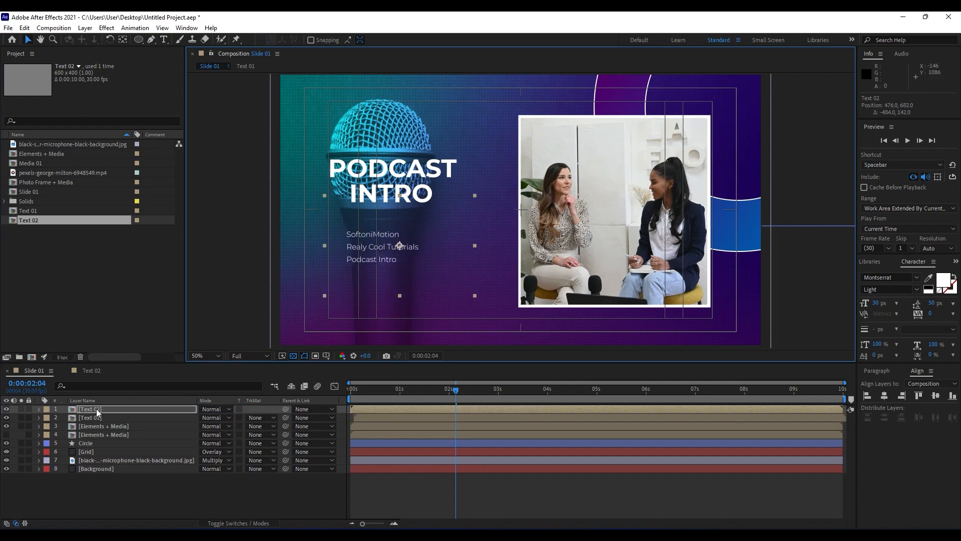
Open the Text 02 composition and search the effects and presets for "type".
double_click(98, 411)
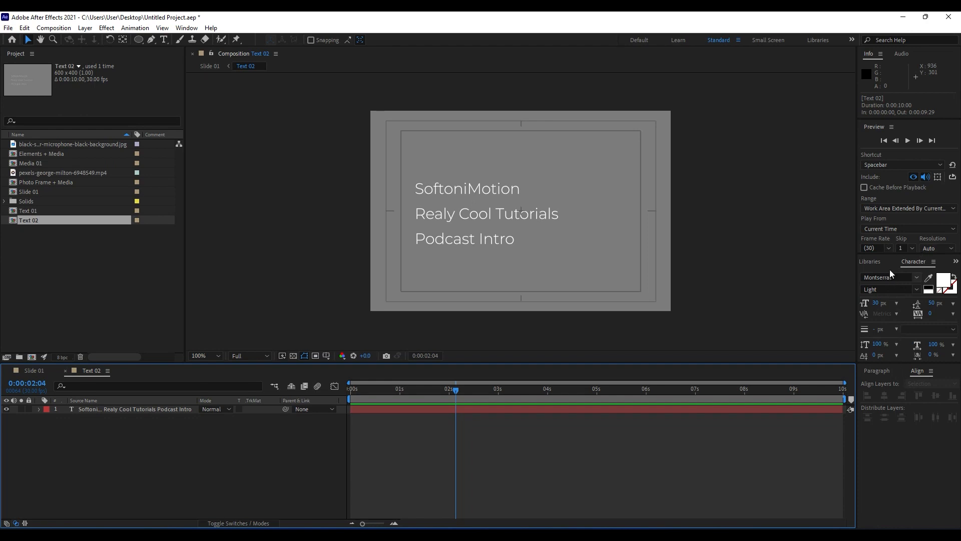
click(934, 261)
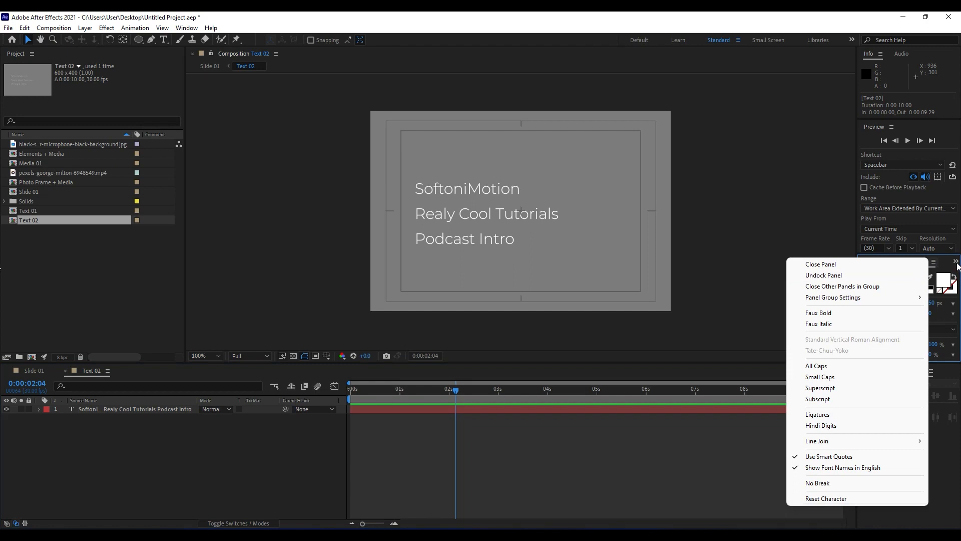
click(956, 261)
click(930, 274)
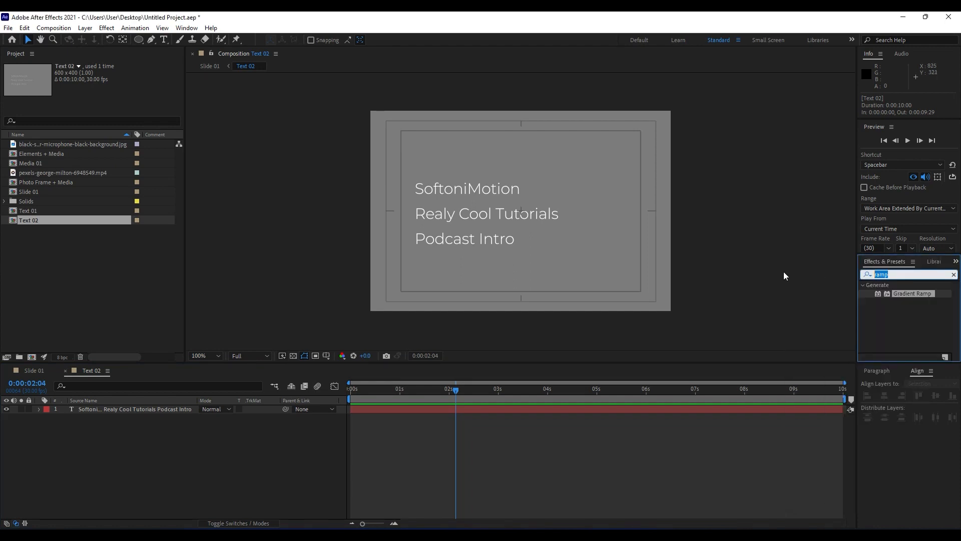
text(t)
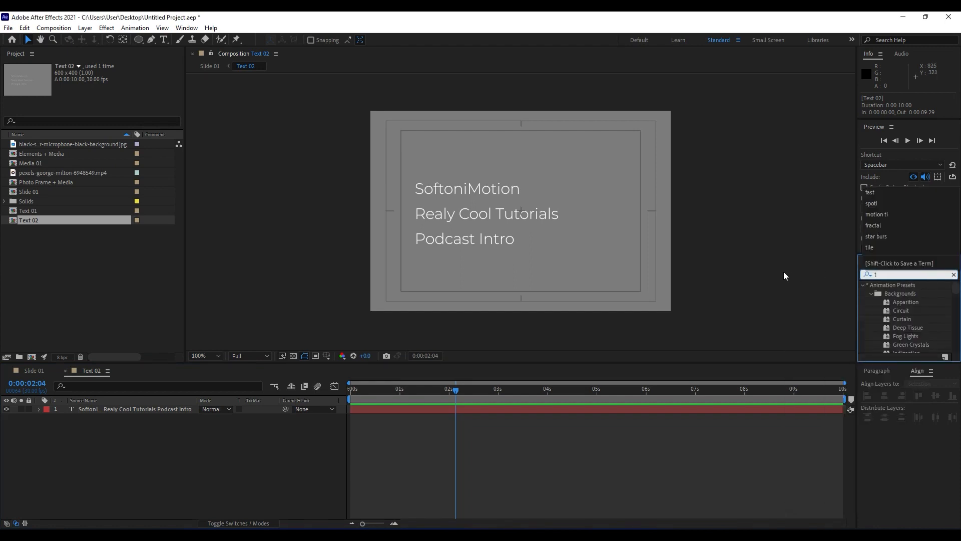
text(z)
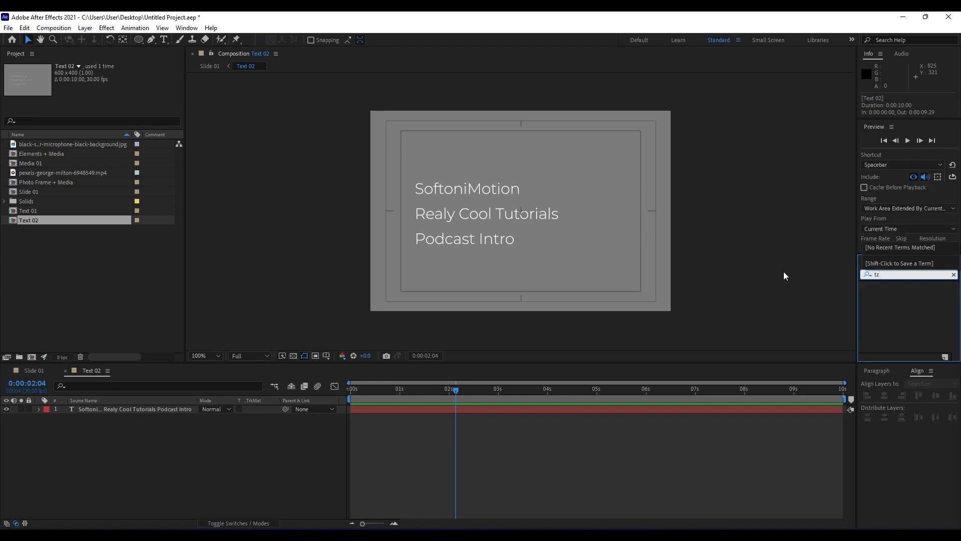
key(BackSpace)
text(ype)
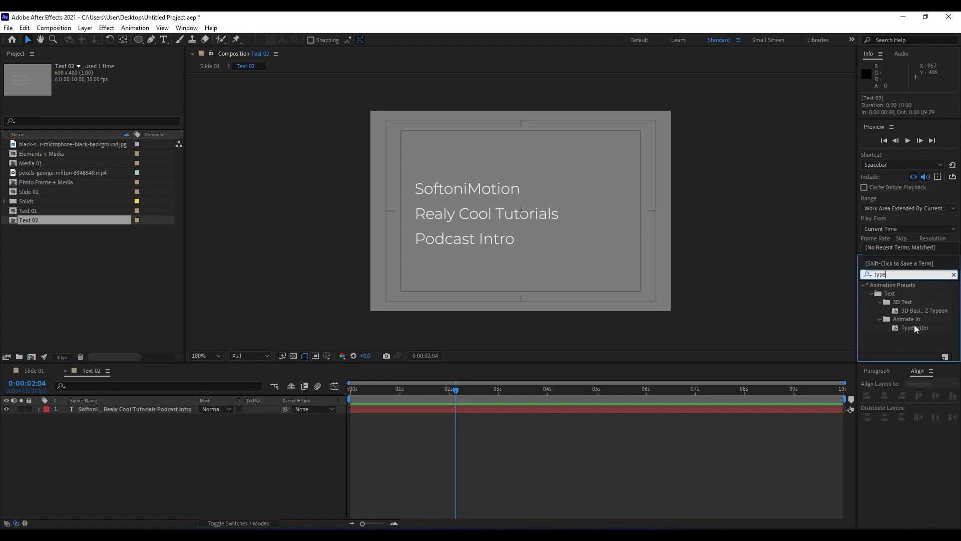
double_click(914, 327)
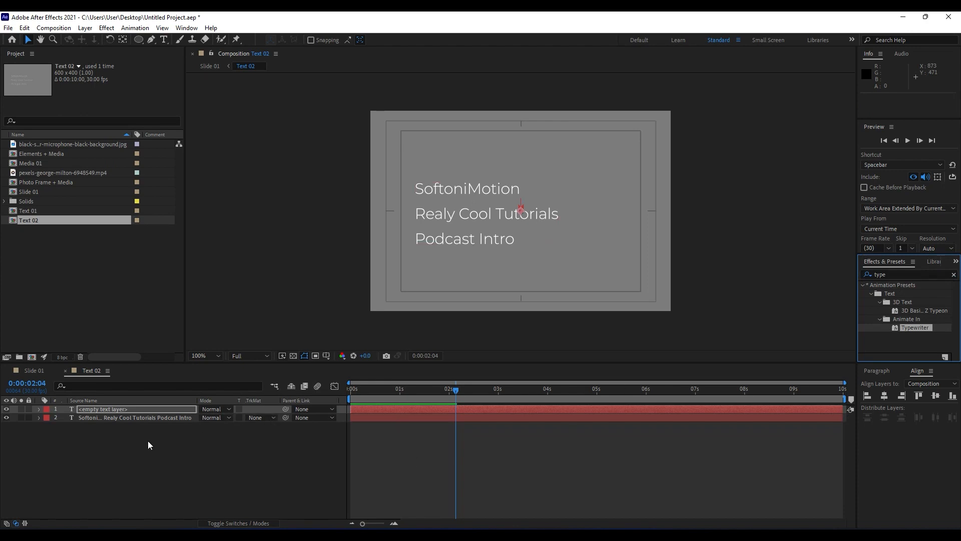
click(121, 409)
key(Delete)
Apply the Typewriter preset to the three-line text layer and shift both Start keyframes to the beginning of the timeline.
drag(910, 327, 124, 410)
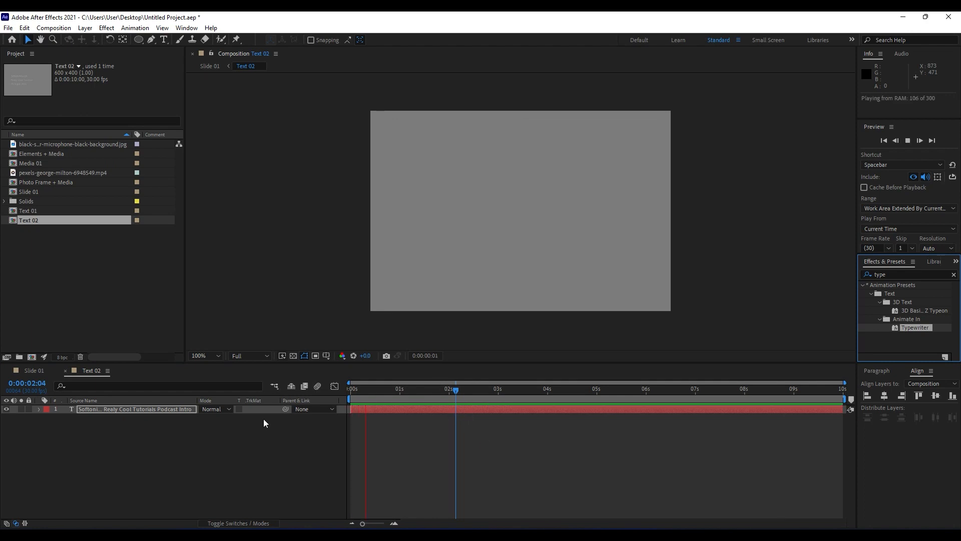
click(380, 398)
key(u)
key(u)
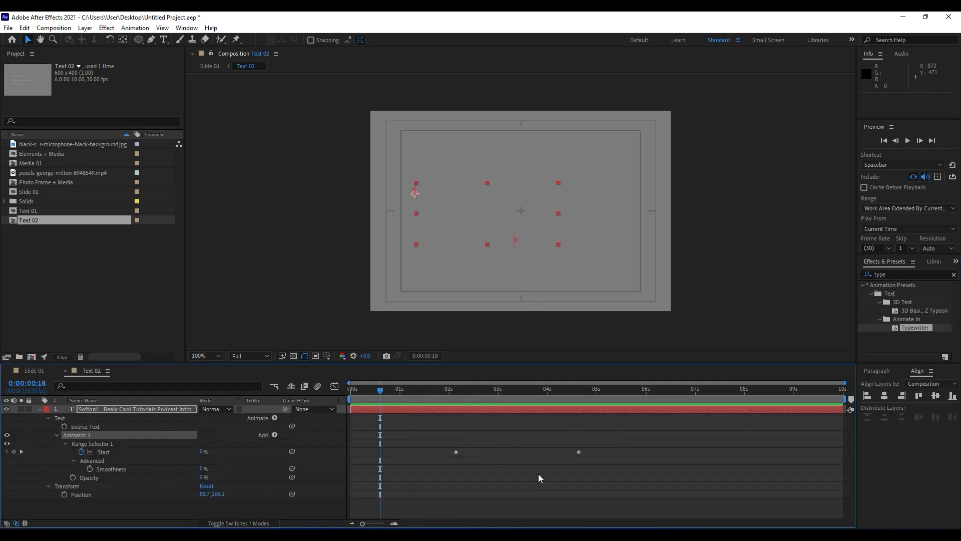
key(u)
key(u)
key(u)
drag(608, 473, 351, 452)
Preview the typewriter animation in Text 02 and in the Slide 01 composition.
key(space)
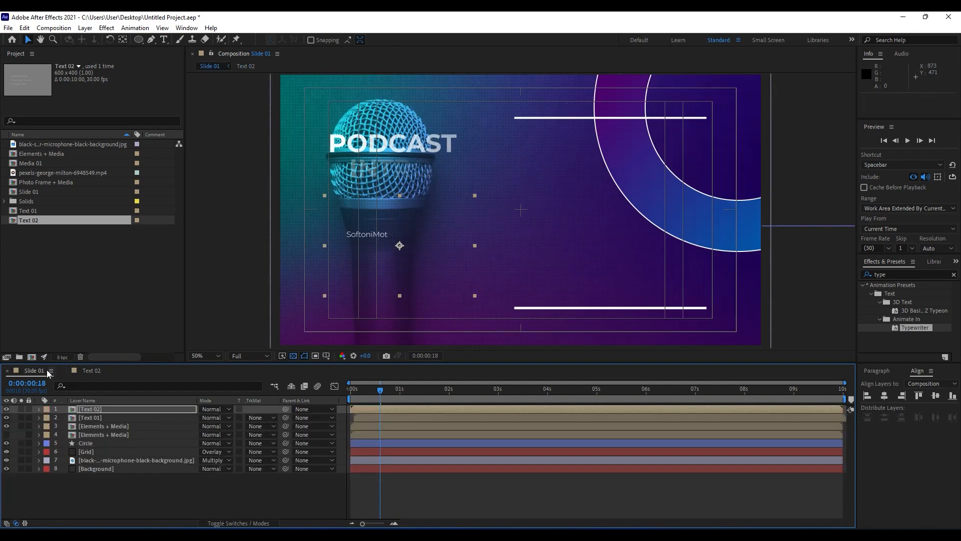
click(48, 370)
key(space)
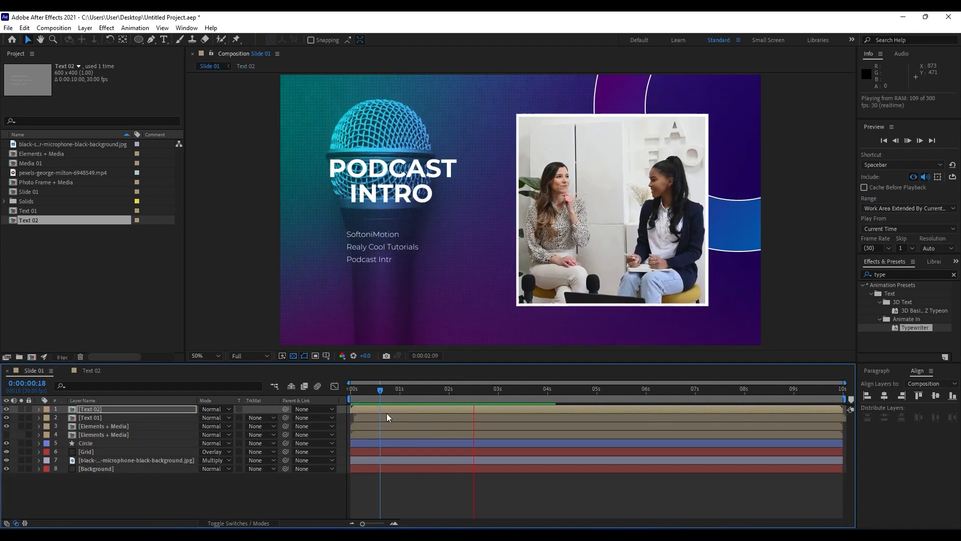
Move the ending Start keyframe of the text in Text 02 to 0:00:01:04 and preview the faster typing in Slide 01.
click(100, 371)
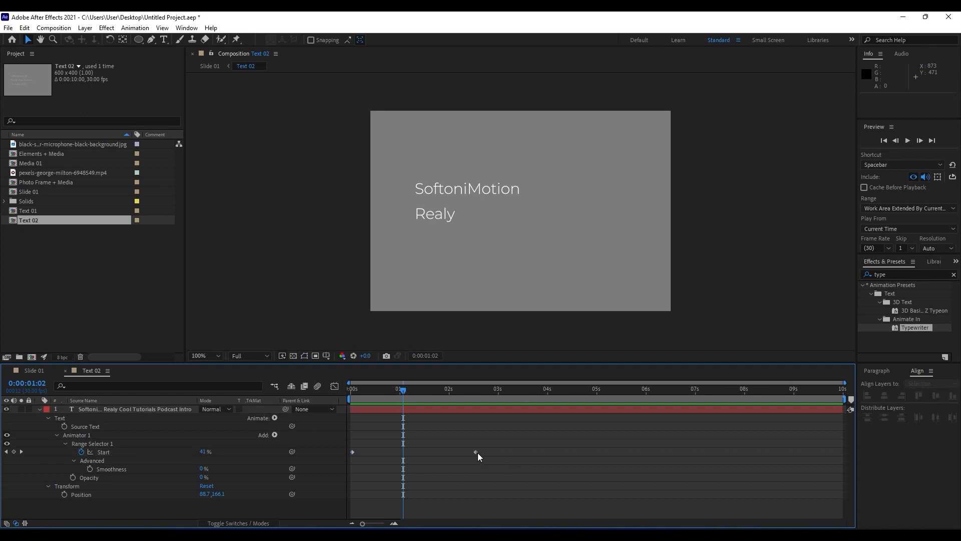
drag(476, 452, 406, 458)
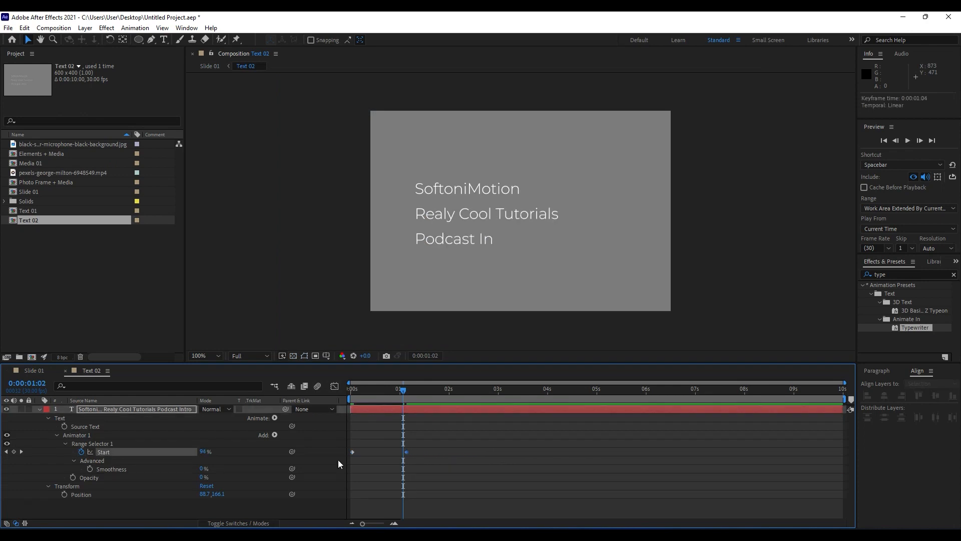
click(36, 373)
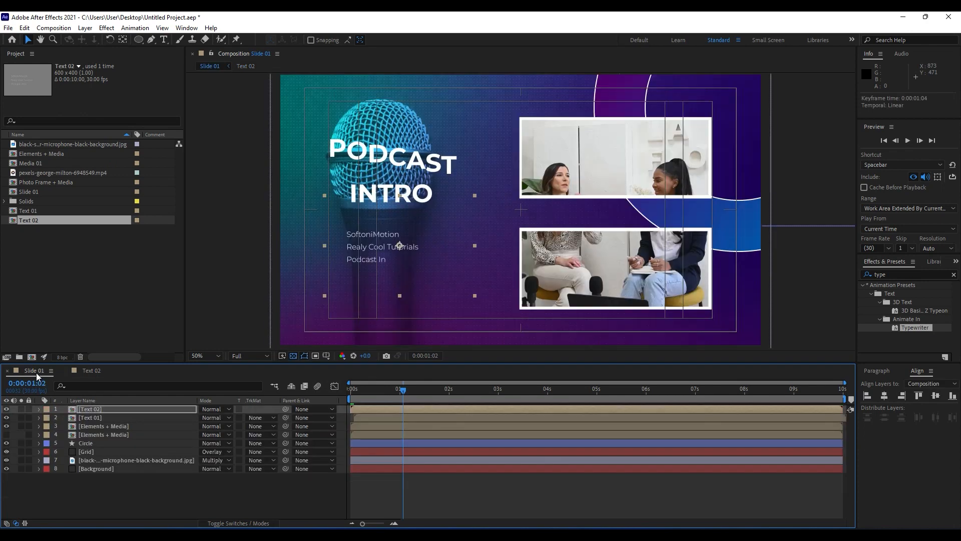
key(space)
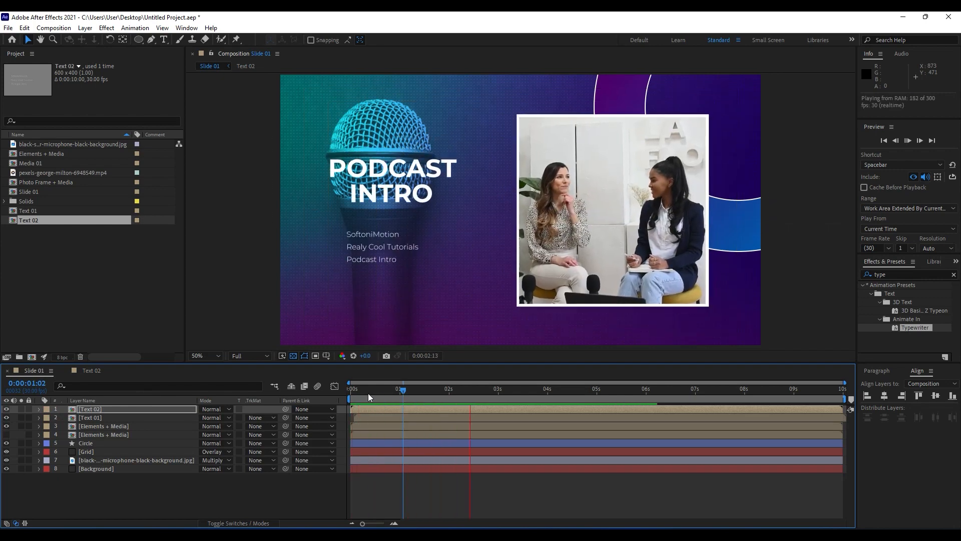
mouse_move(368, 392)
mouse_down()
mouse_move(385, 393)
mouse_move(363, 390)
mouse_up()
key(space)
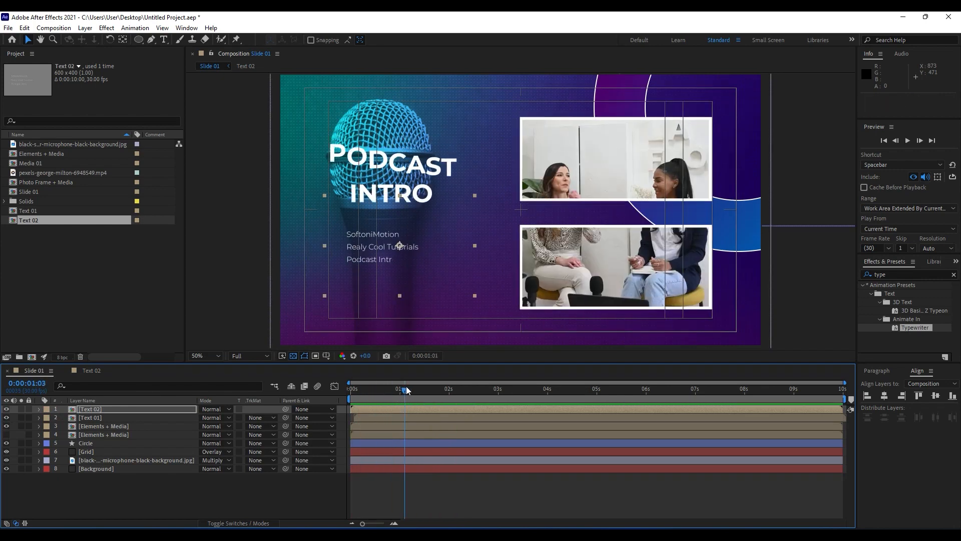
key(space)
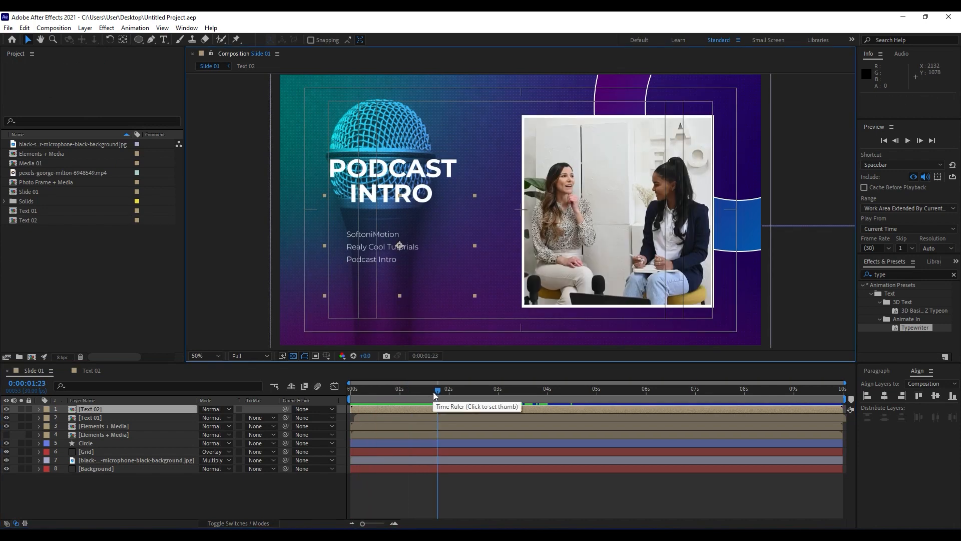
Create a 1920 x 1080 composition named "Music" with a 10-second duration and turn off its transparency grid.
click(32, 358)
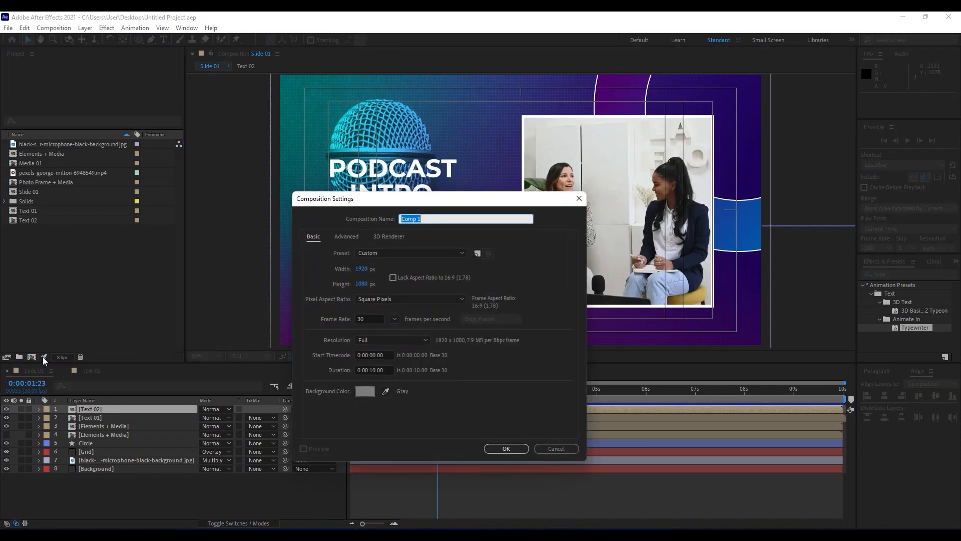
text(Music)
click(506, 448)
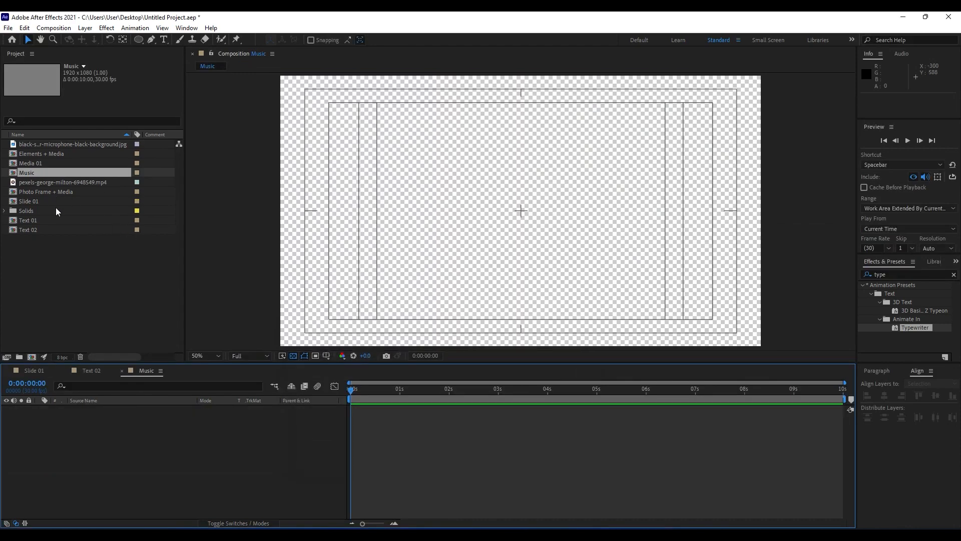
click(292, 357)
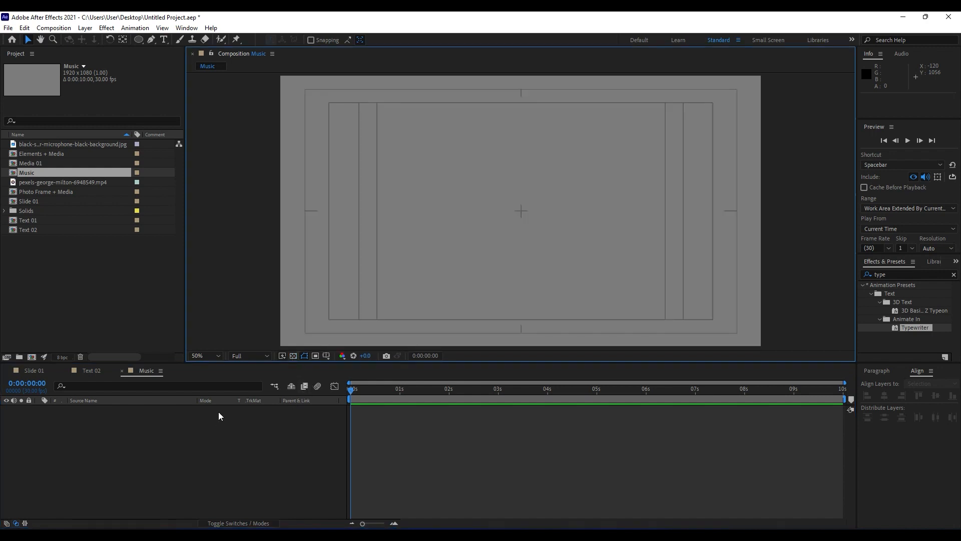
Add a new solid named "Audio Spectrum" to the Music composition.
click(166, 420)
right_click(103, 455)
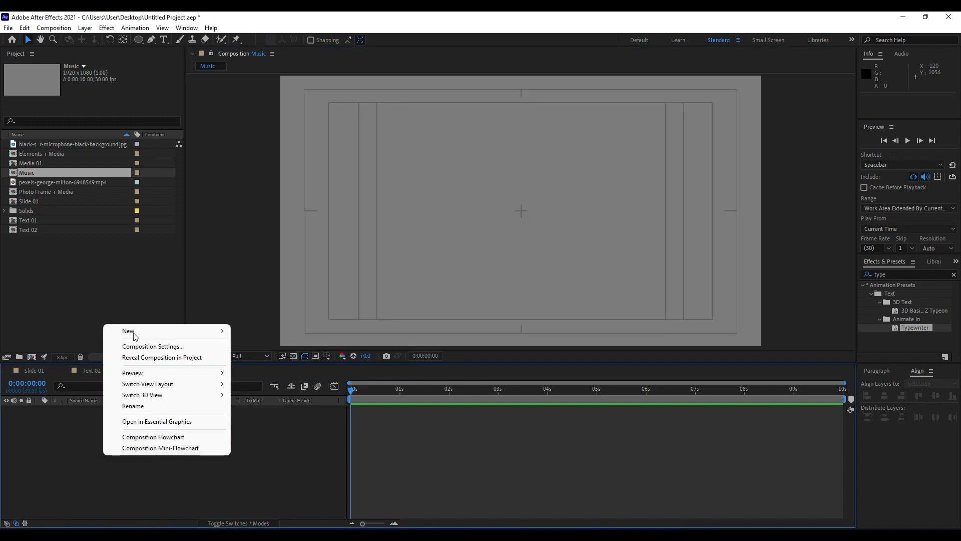
mouse_move(135, 332)
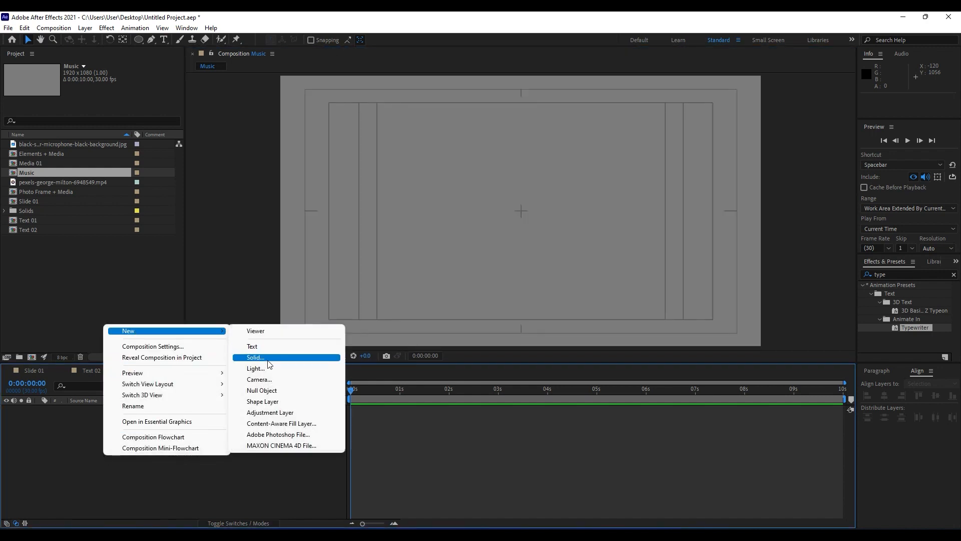
click(264, 357)
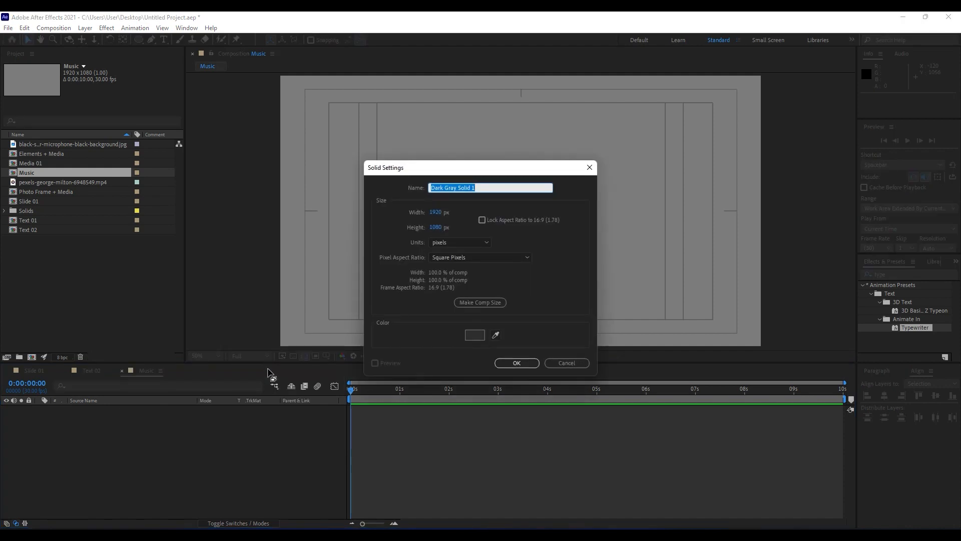
text(Audio Spectrum)
key(Return)
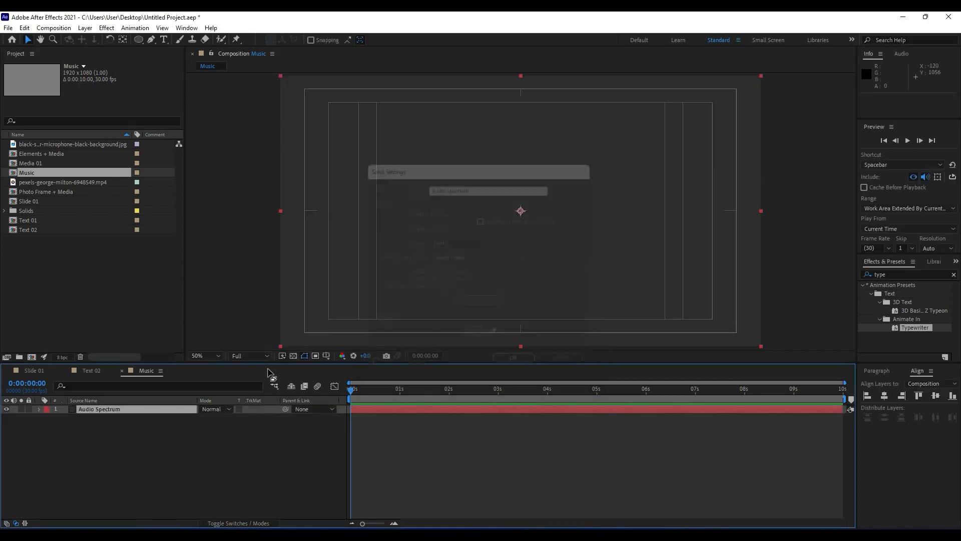
Apply the Audio Spectrum effect to the Audio Spectrum solid.
click(908, 274)
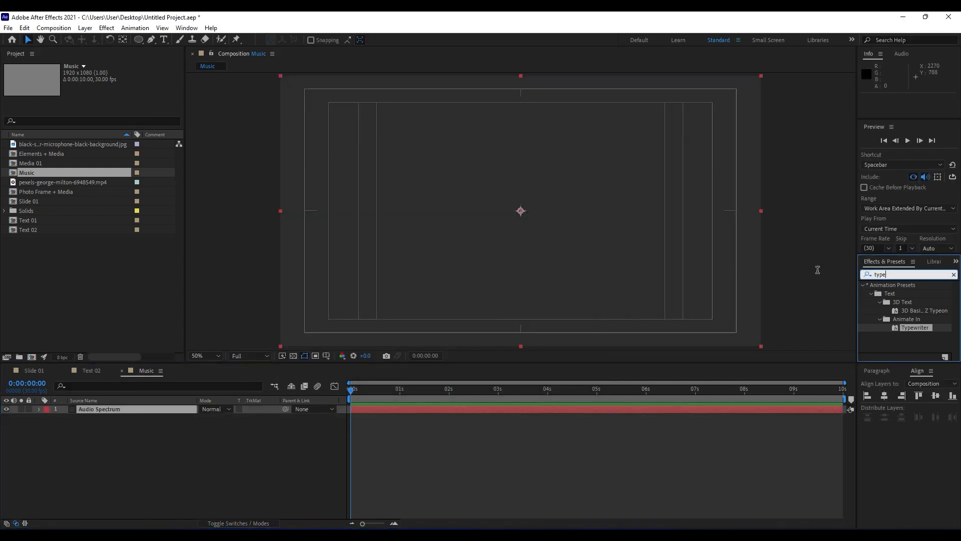
text(audio sp)
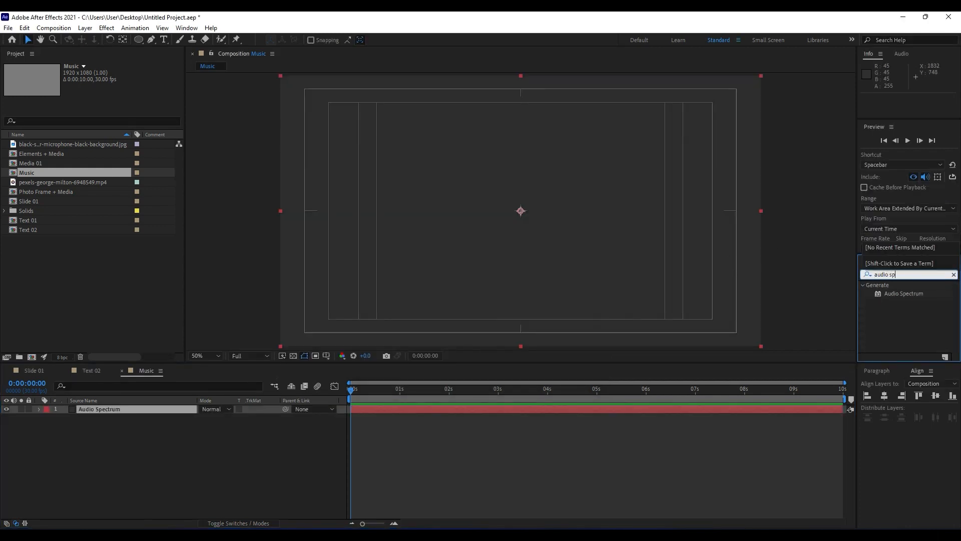
drag(905, 296, 131, 408)
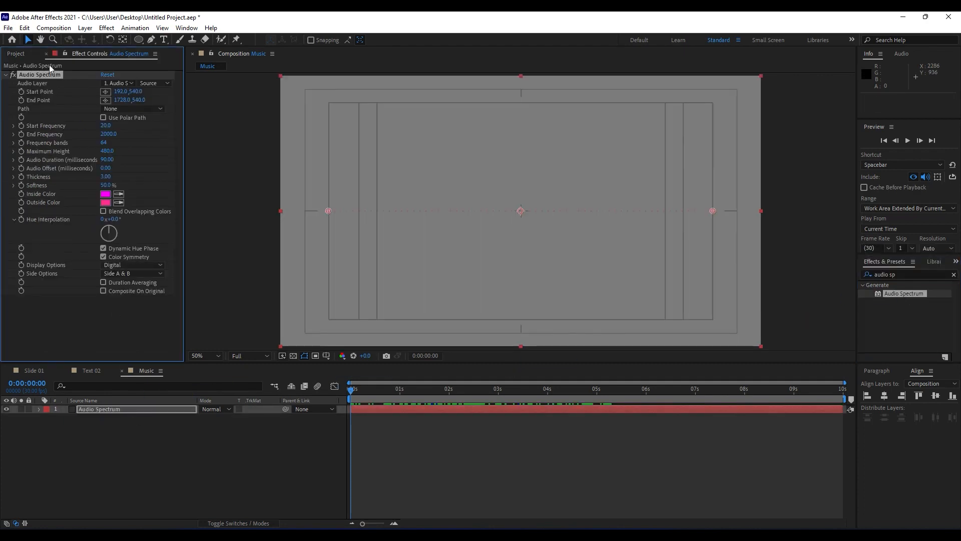
Set the Audio Spectrum effect's start frequency to 30, end frequency to 500 and frequency bands to 1000.
click(105, 127)
text(30)
click(105, 134)
click(109, 143)
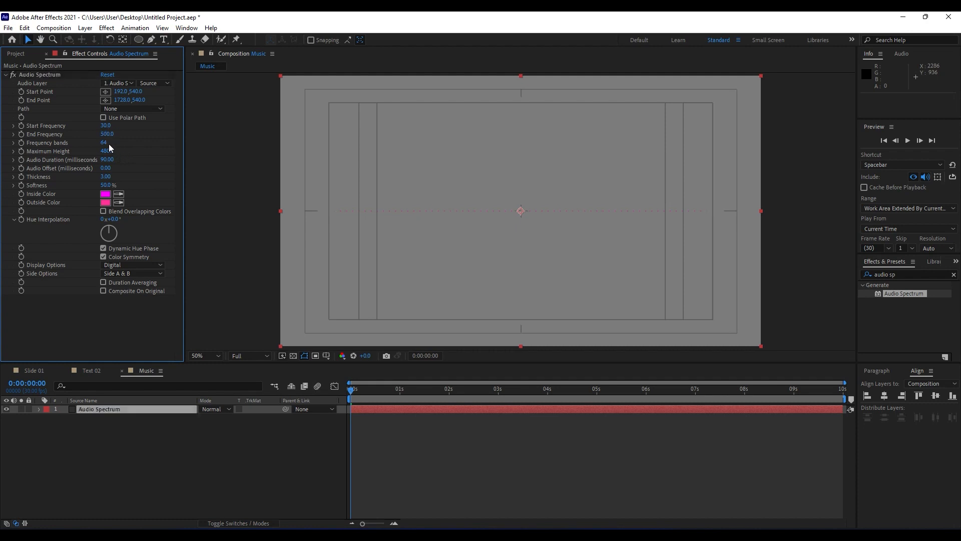
click(103, 144)
text(1000)
Set the spectrum's maximum height to 1500 and its thickness to 2.
click(107, 151)
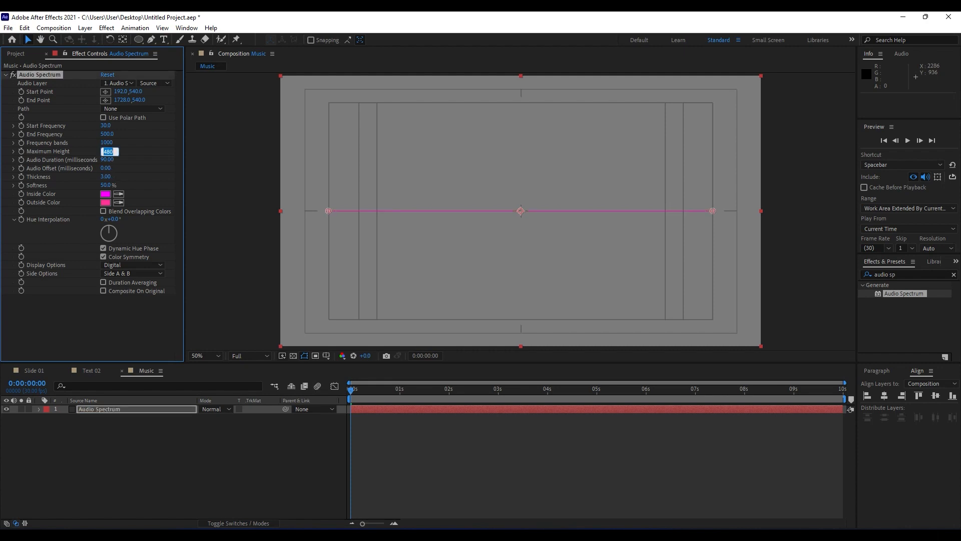
text(1500)
click(105, 176)
text(2)
Set the spectrum's inside color to white (FFFFFF).
click(104, 195)
text(ffffff)
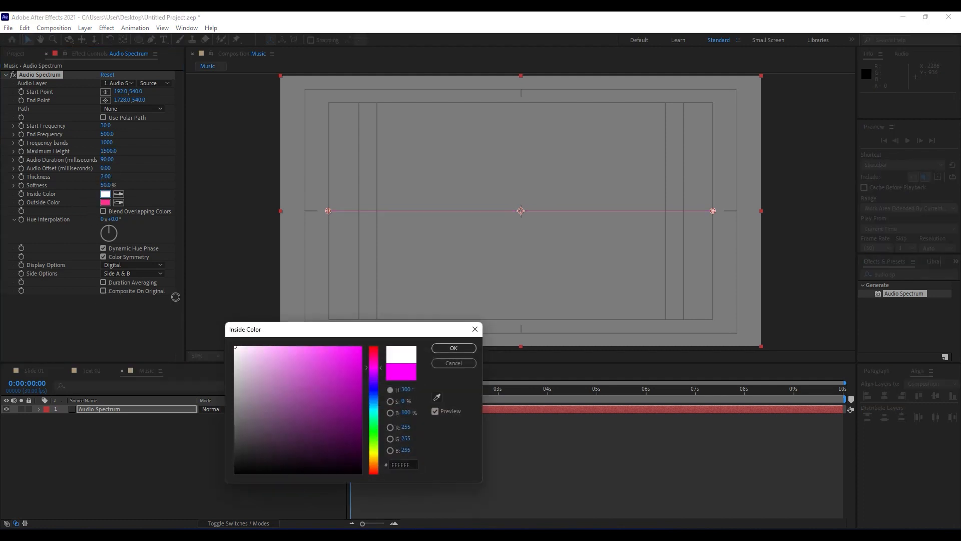
click(453, 348)
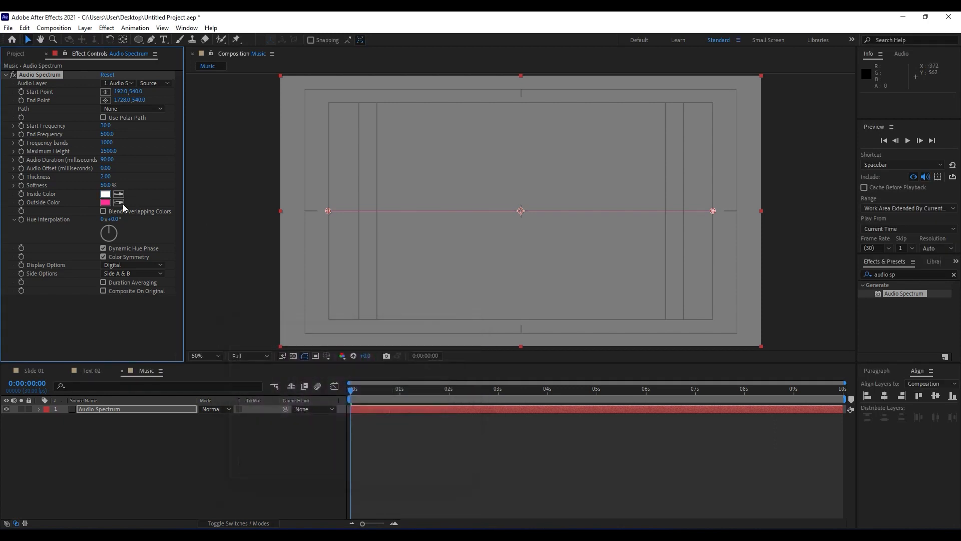
Set the spectrum's outside color to white (FFFFFF).
click(104, 203)
text(ffffff)
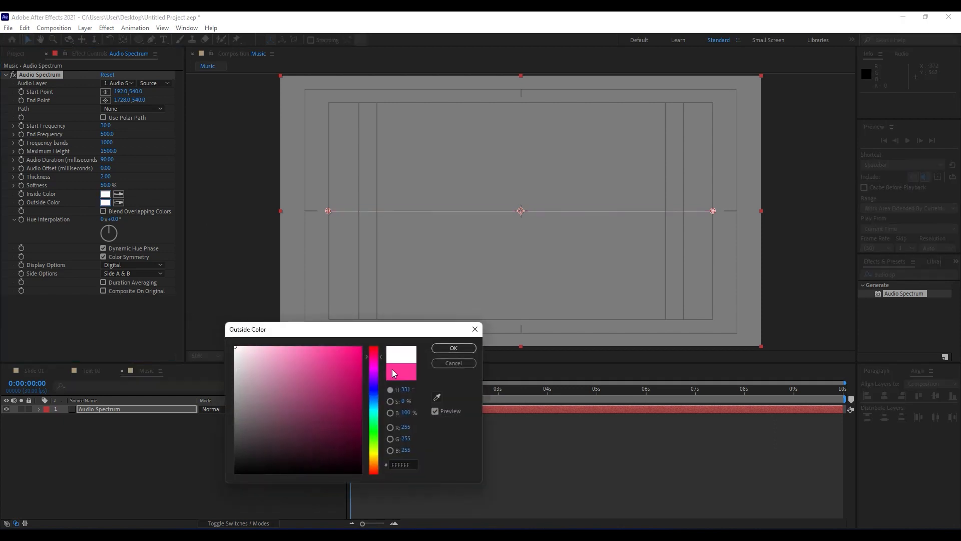
click(453, 348)
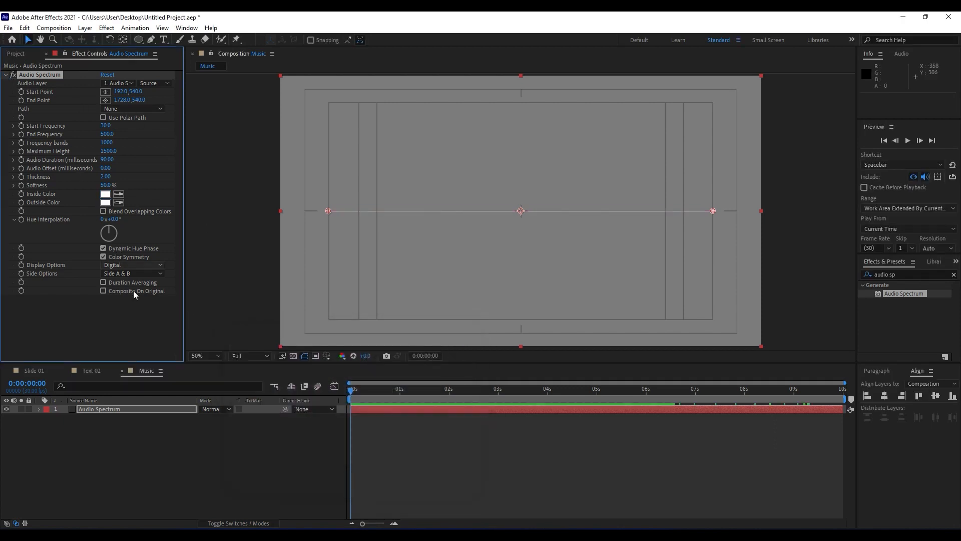
Duplicate the Audio Spectrum layer and set the duplicate's display option to Analog lines.
click(107, 410)
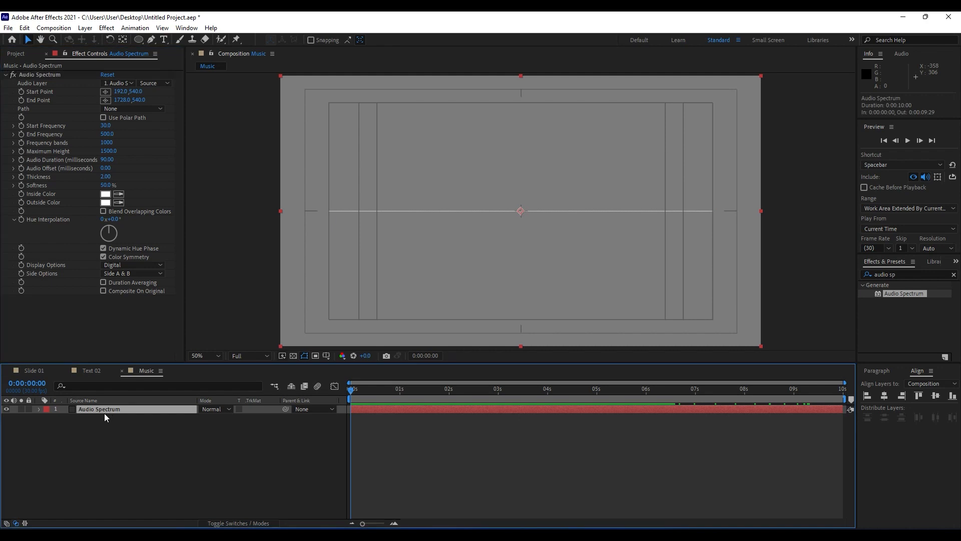
key(ctrl+d)
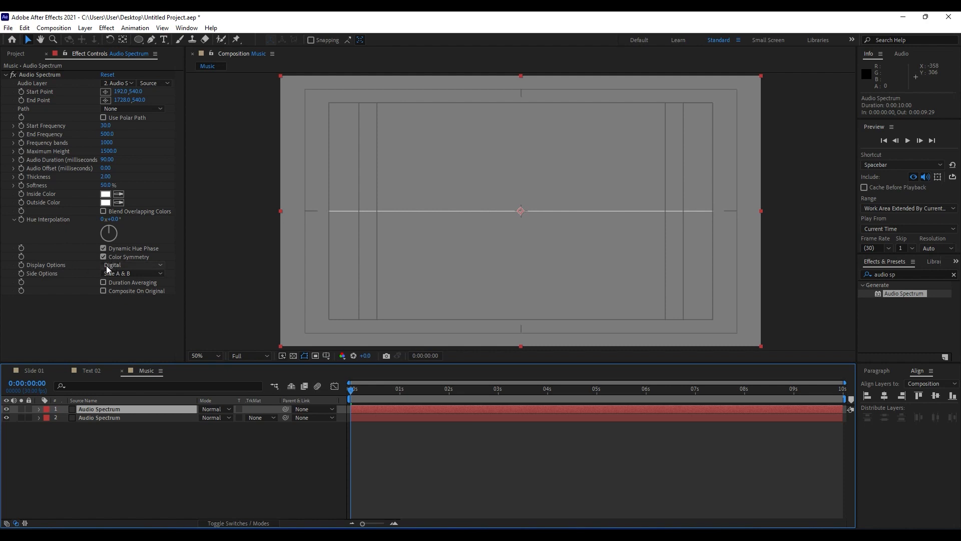
click(122, 265)
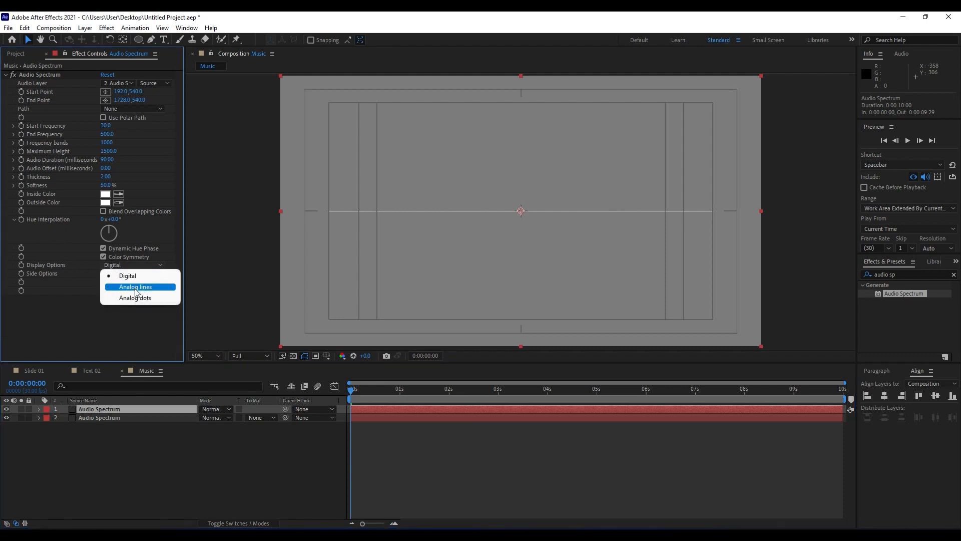
click(135, 288)
Import the Funky Club House track from the TRAKE SENA folder and place it beneath both spectrum layers in the Music composition.
click(16, 54)
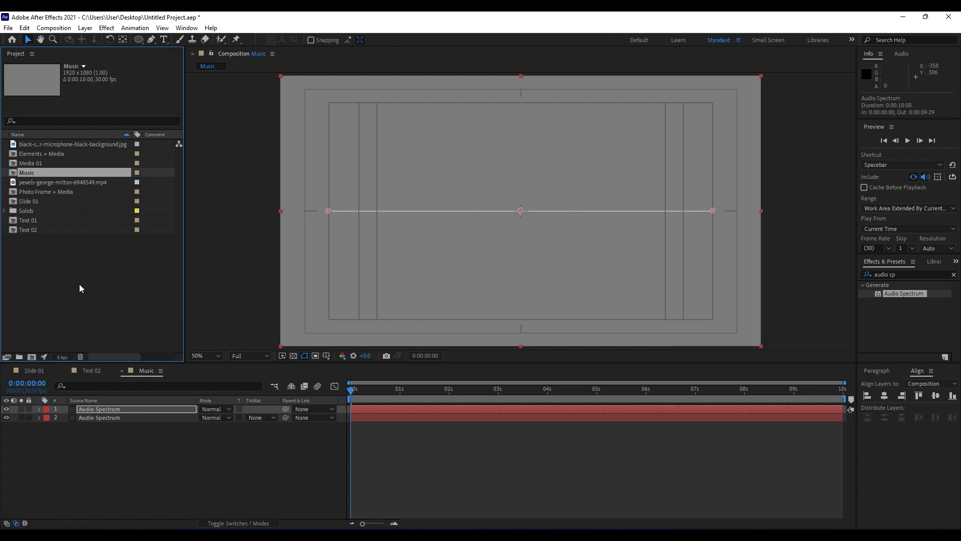
double_click(97, 298)
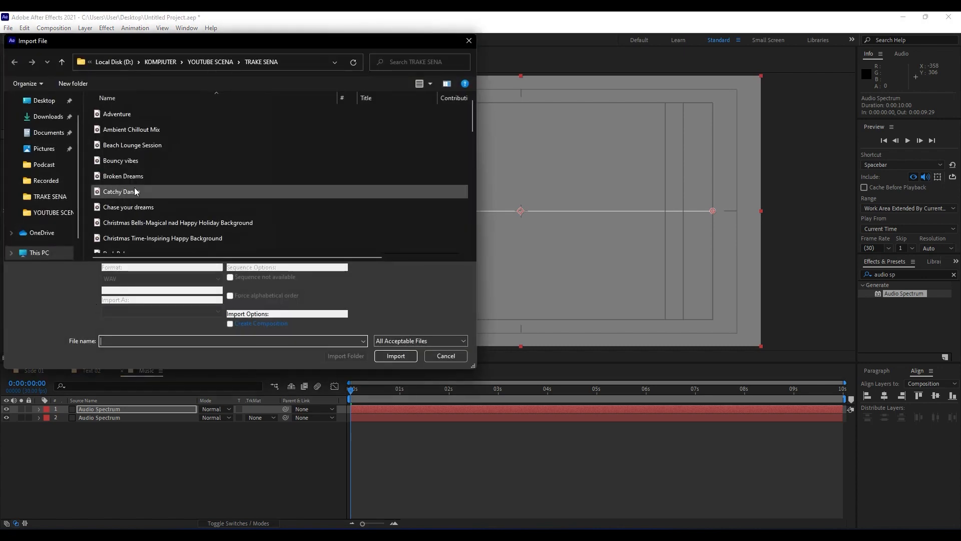
scroll(136, 201, down, 2)
click(141, 245)
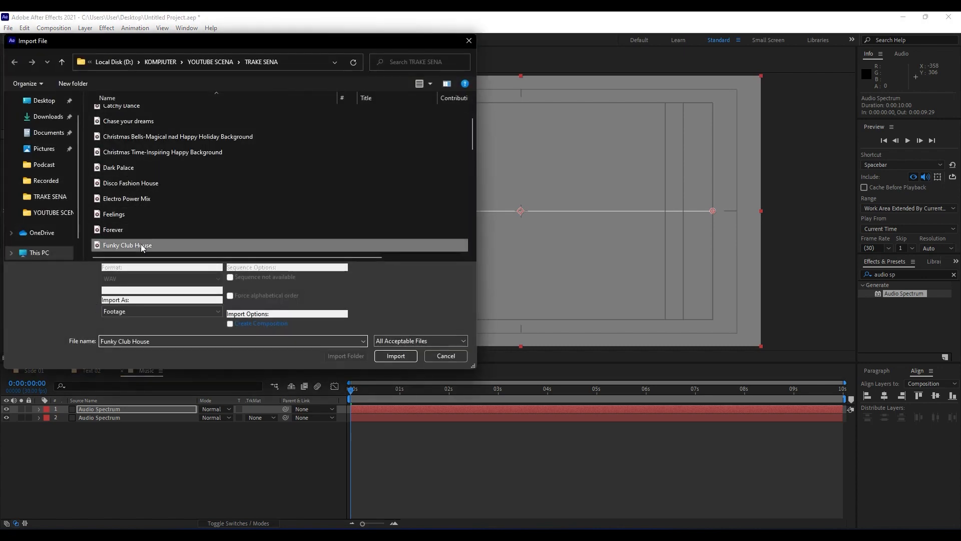
scroll(140, 243, down, 3)
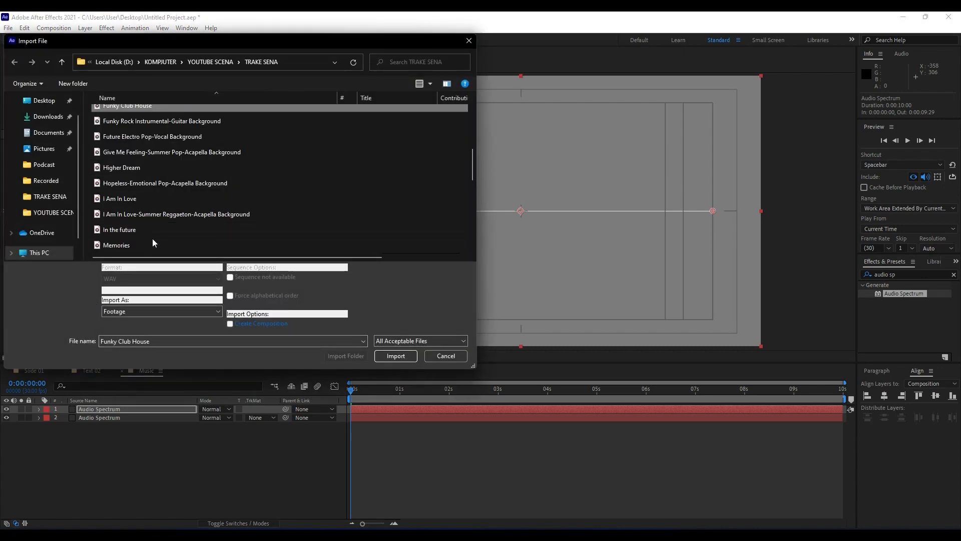
scroll(149, 198, up, 2)
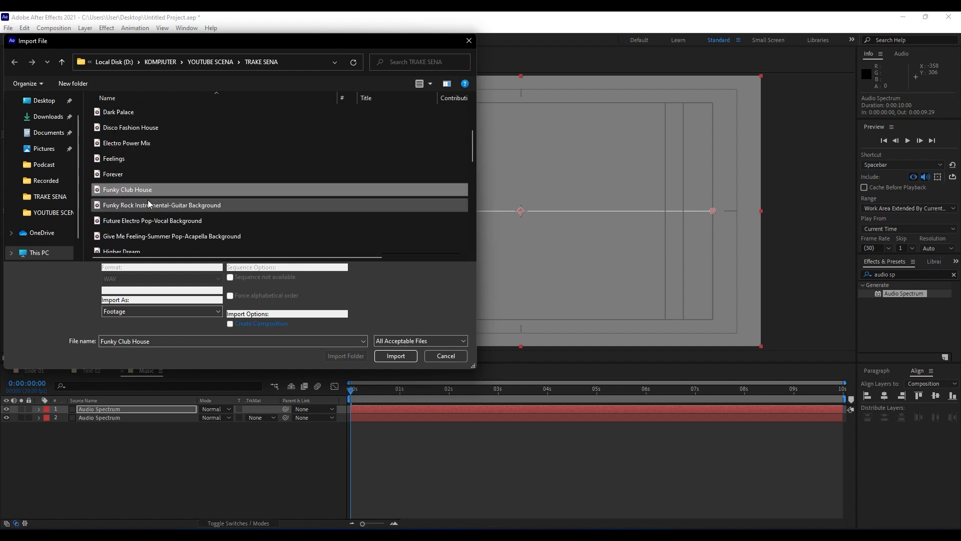
click(137, 175)
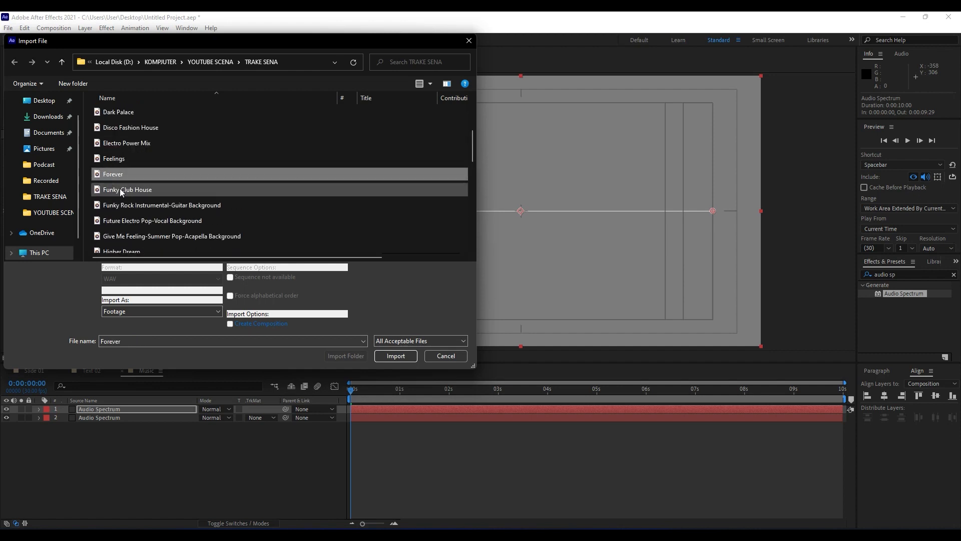
click(122, 190)
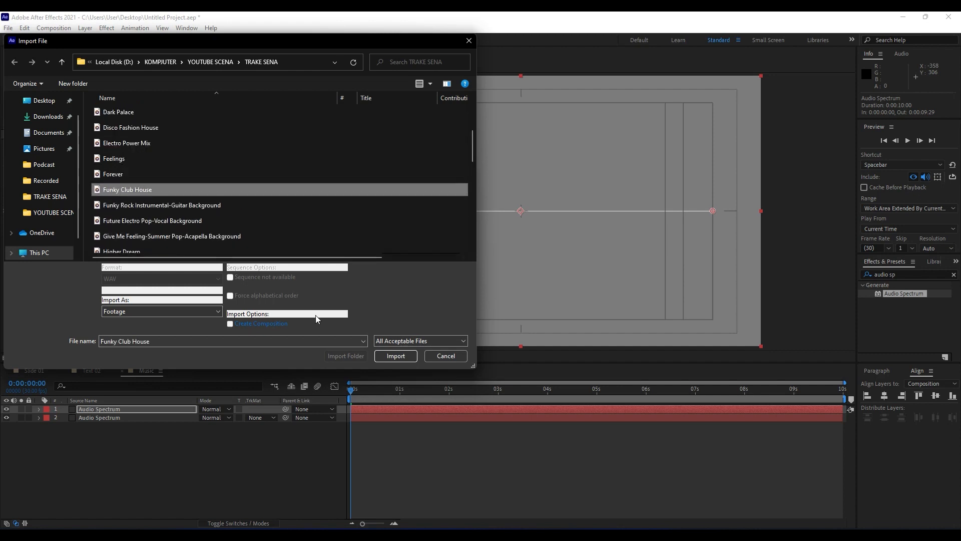
click(404, 358)
drag(40, 163, 191, 486)
mouse_move(396, 390)
mouse_down()
mouse_move(467, 393)
mouse_move(393, 390)
mouse_up()
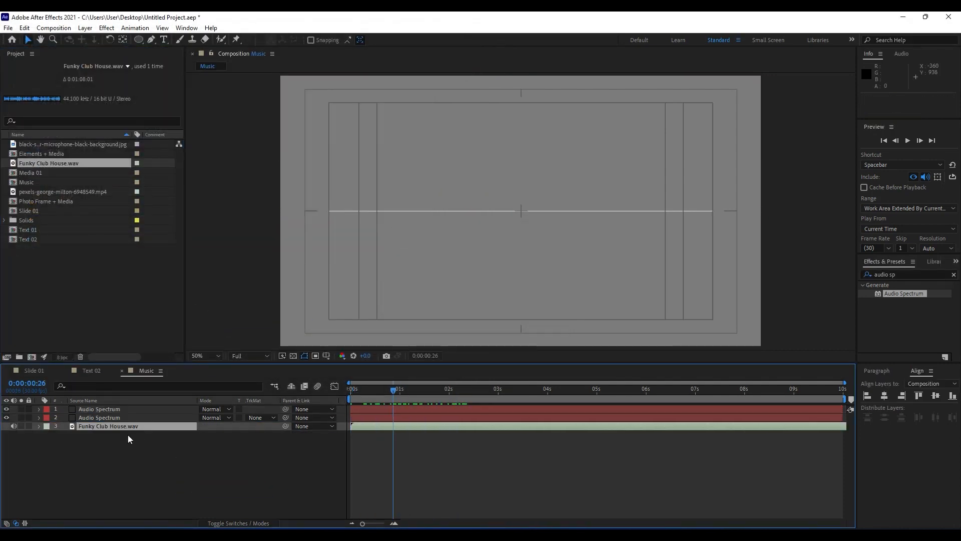
Set Funky Club House.wav as the audio layer for both Audio Spectrum effects and preview the reacting waveform.
click(100, 418)
key(F3)
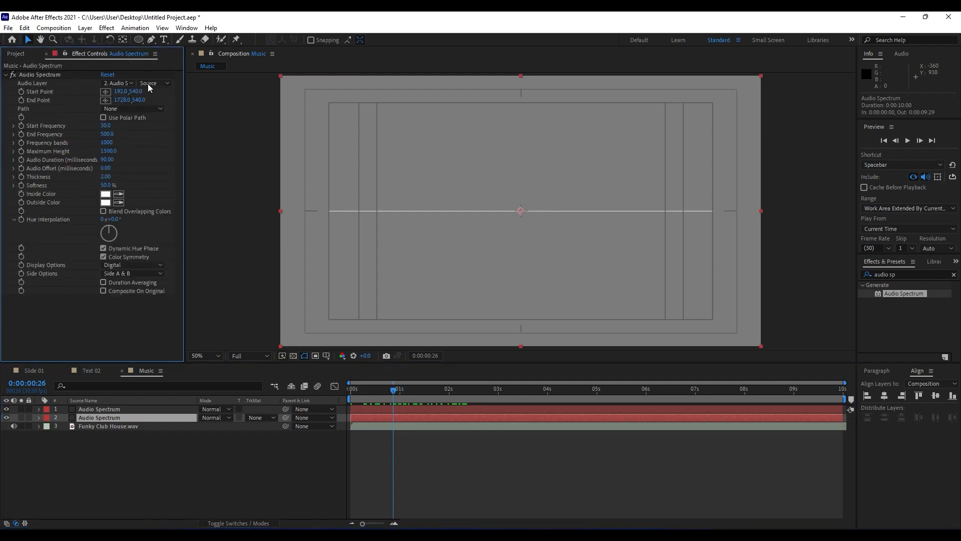
click(118, 83)
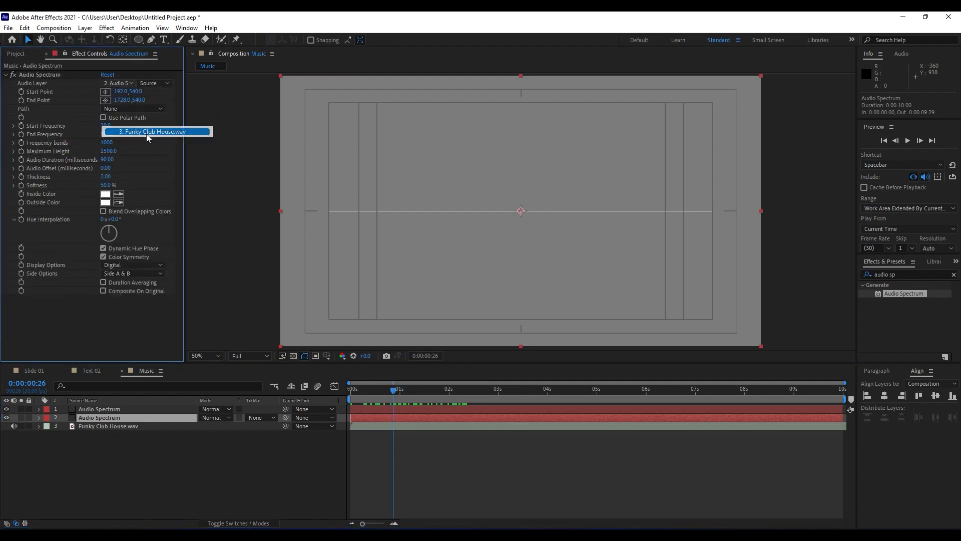
click(150, 131)
click(115, 409)
click(123, 84)
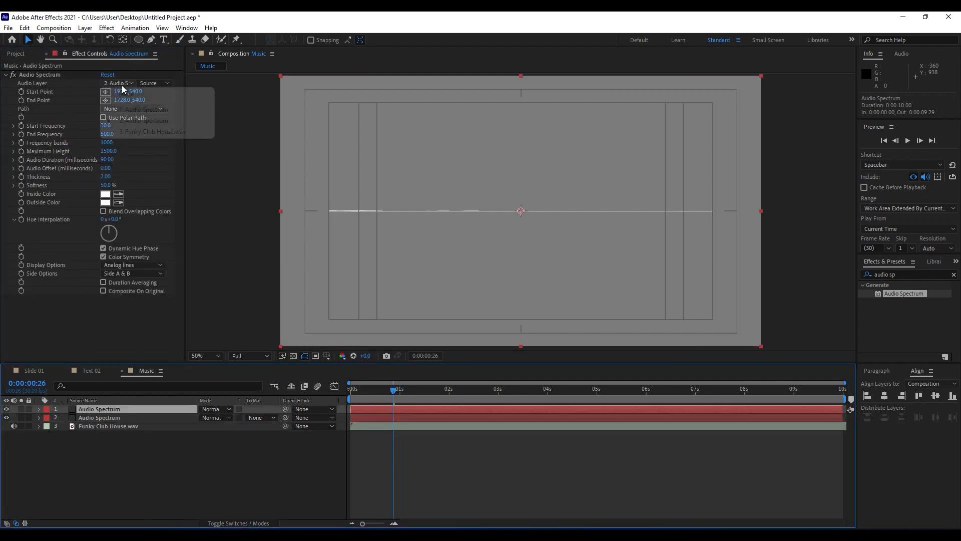
click(146, 132)
key(space)
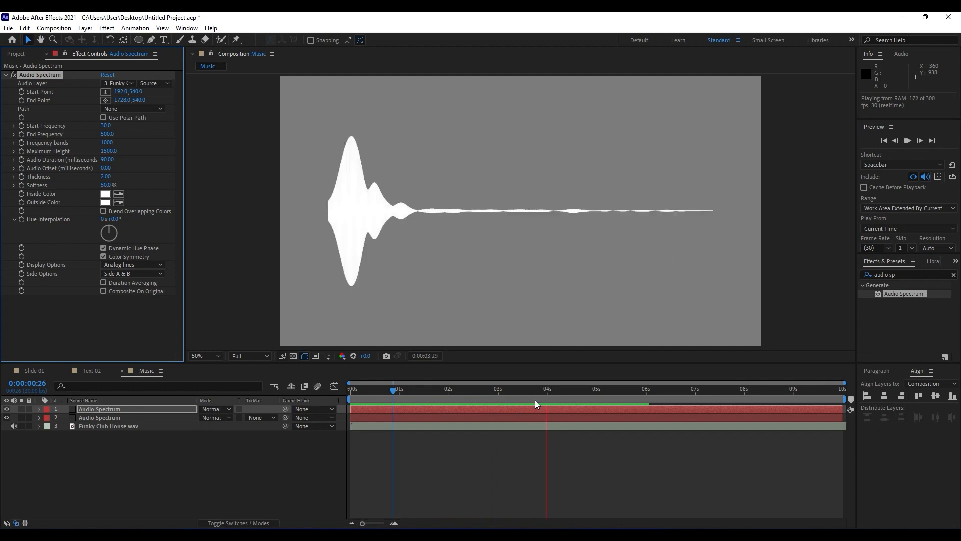
click(476, 392)
Add the Music composition to Slide 01 directly below the Circle layer, move its waveform near the slide's lower edge and preview it.
click(47, 53)
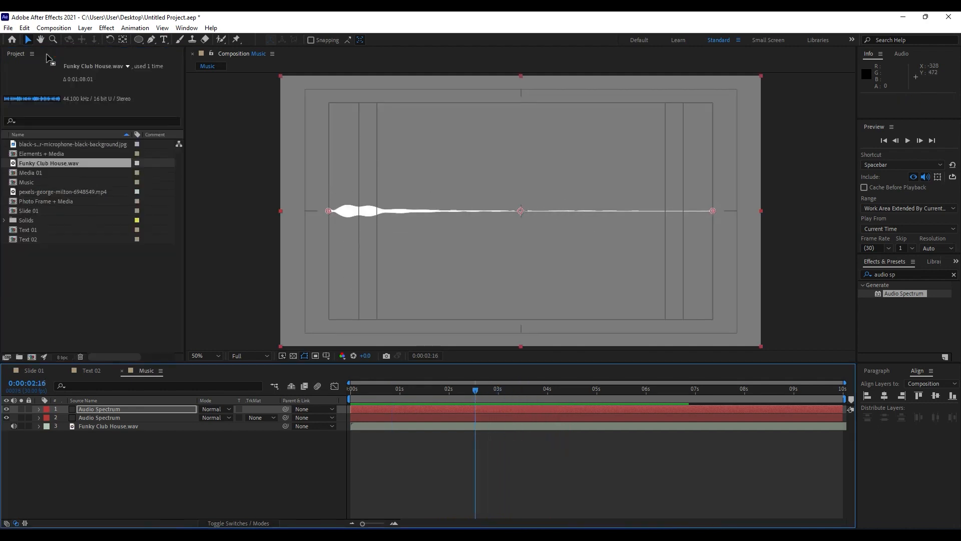
click(66, 371)
click(65, 371)
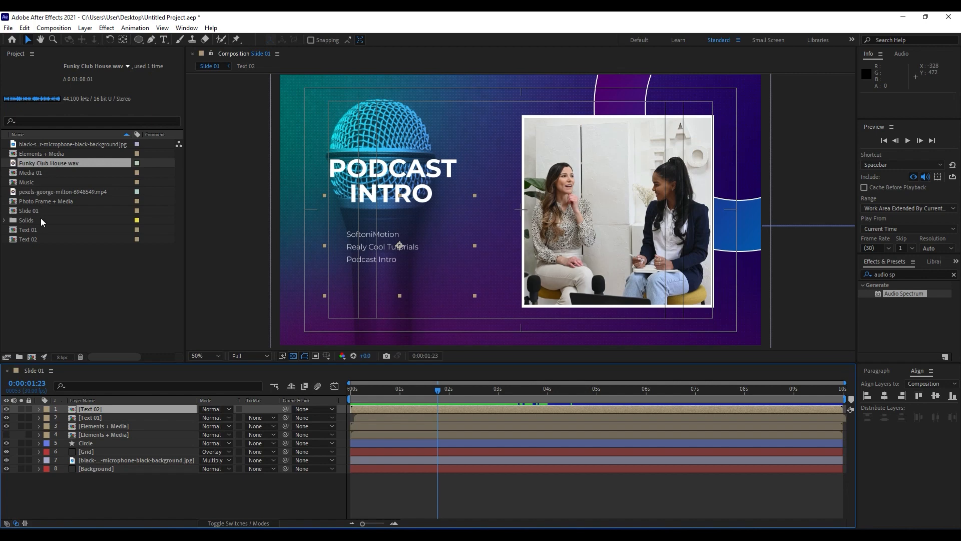
drag(29, 187, 141, 446)
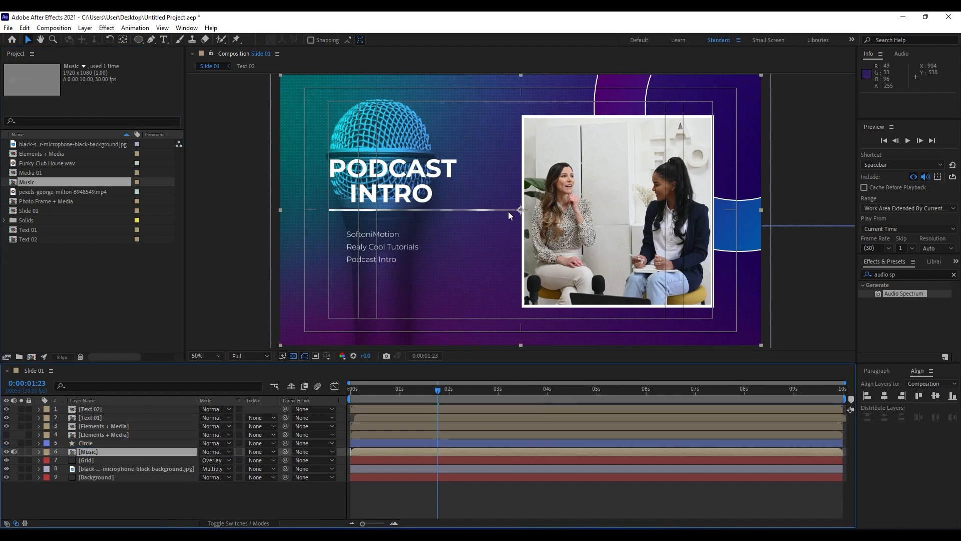
drag(509, 216, 471, 319)
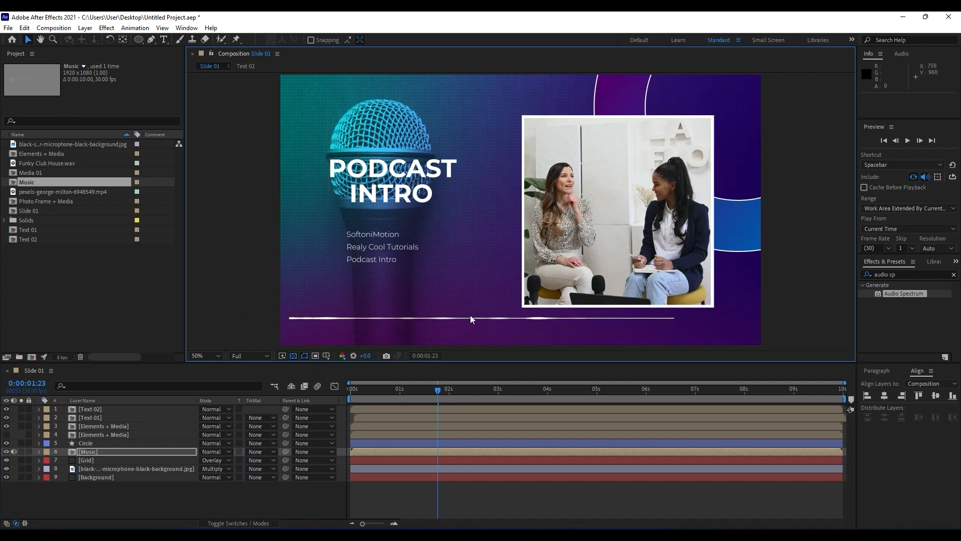
key(space)
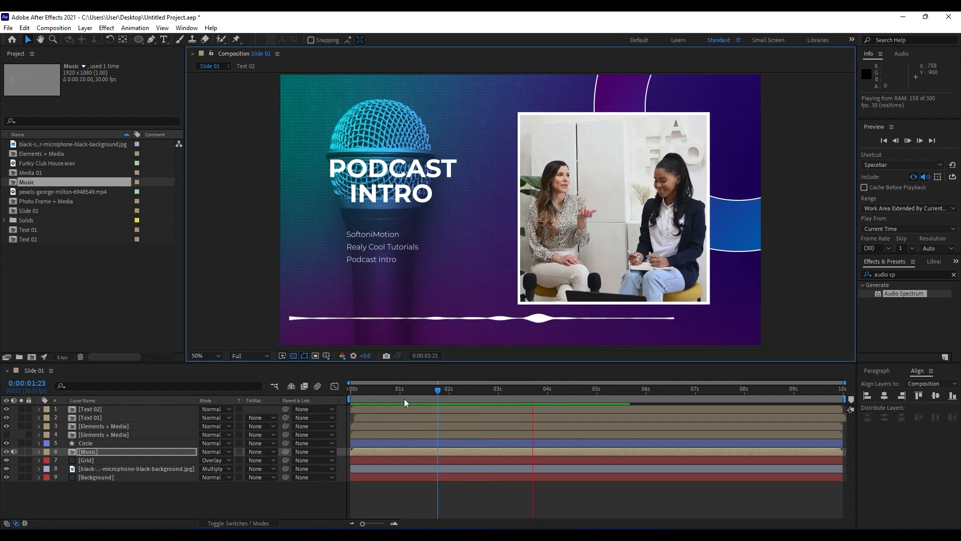
click(429, 395)
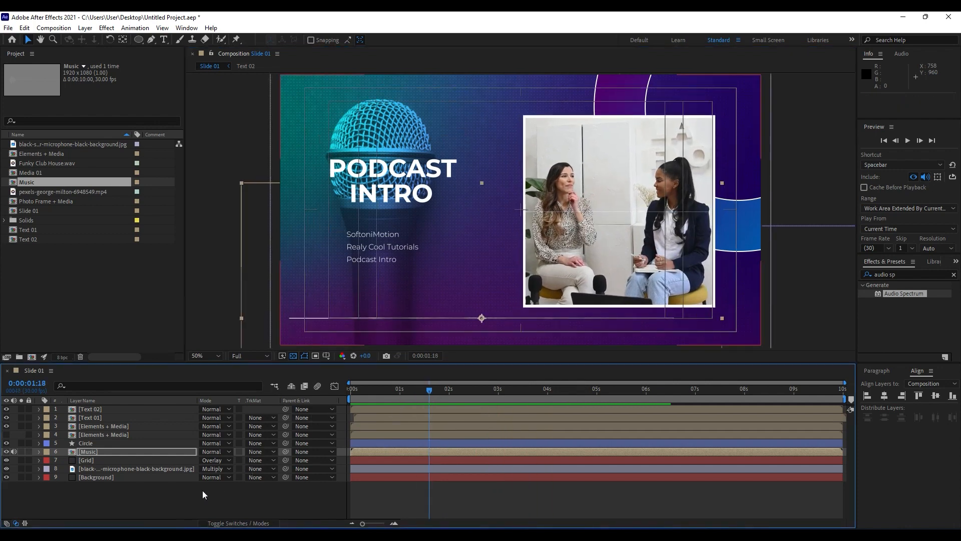
Set the Music layer's rotation to 180 degrees.
key(r)
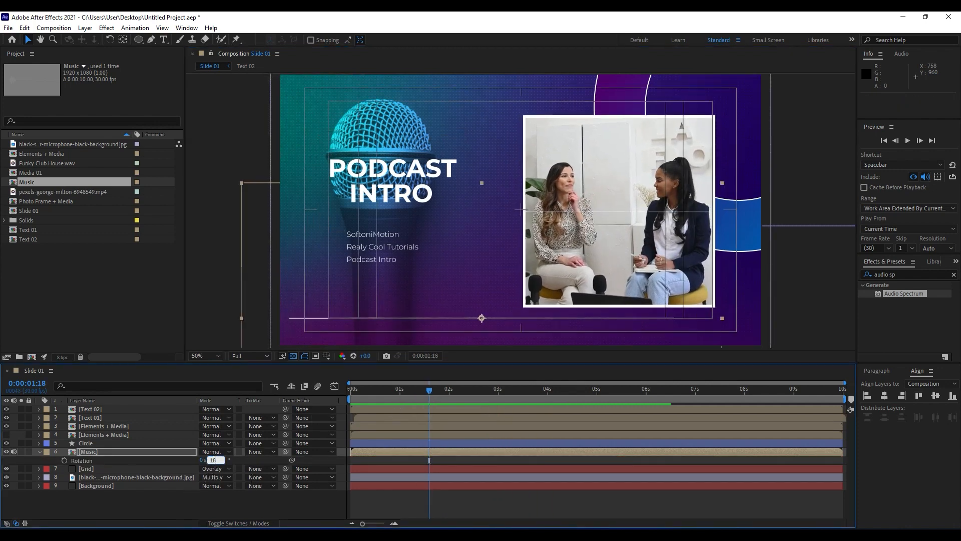
text(180)
key(Return)
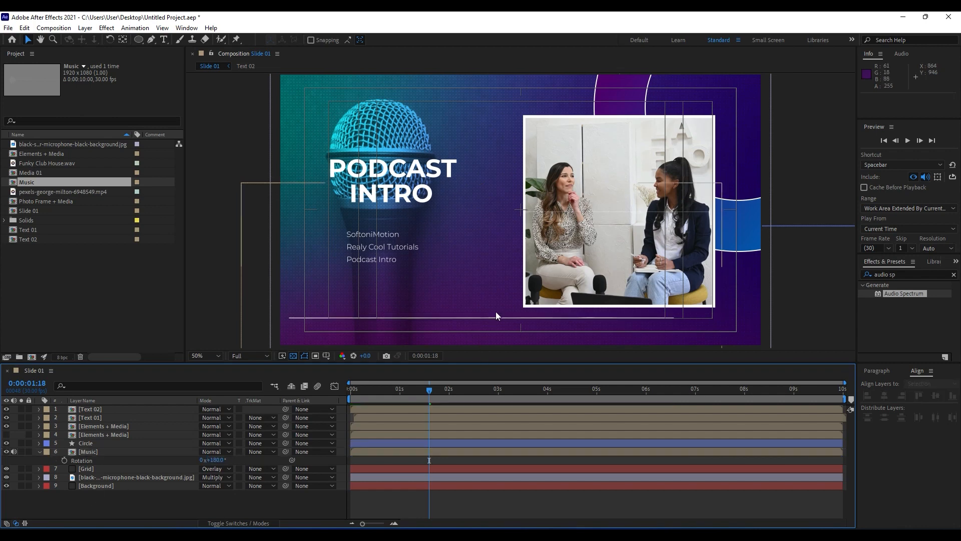
Shift the rotated Music waveform toward the slide's lower-left corner so it runs off the left edge, previewing the placement.
drag(495, 312, 427, 329)
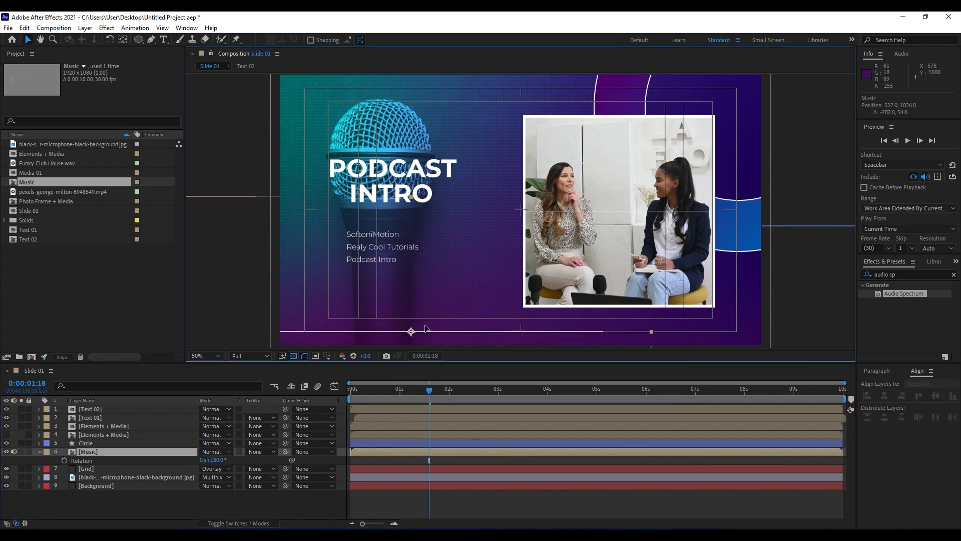
key(space)
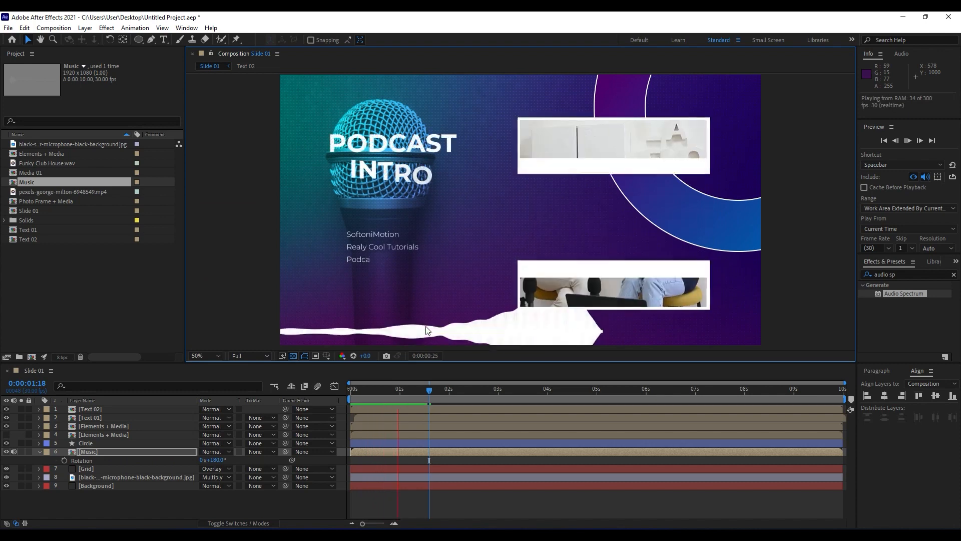
key(space)
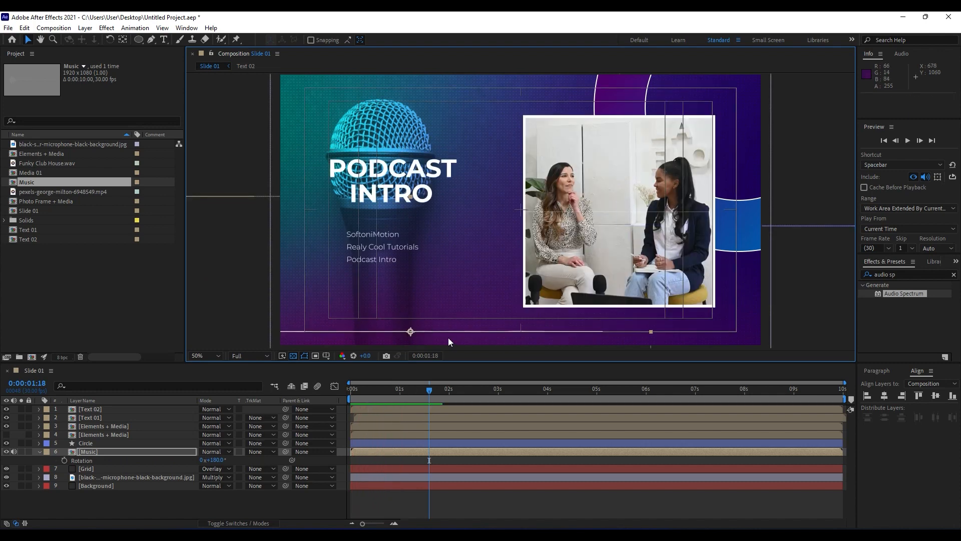
drag(448, 342, 371, 323)
key(space)
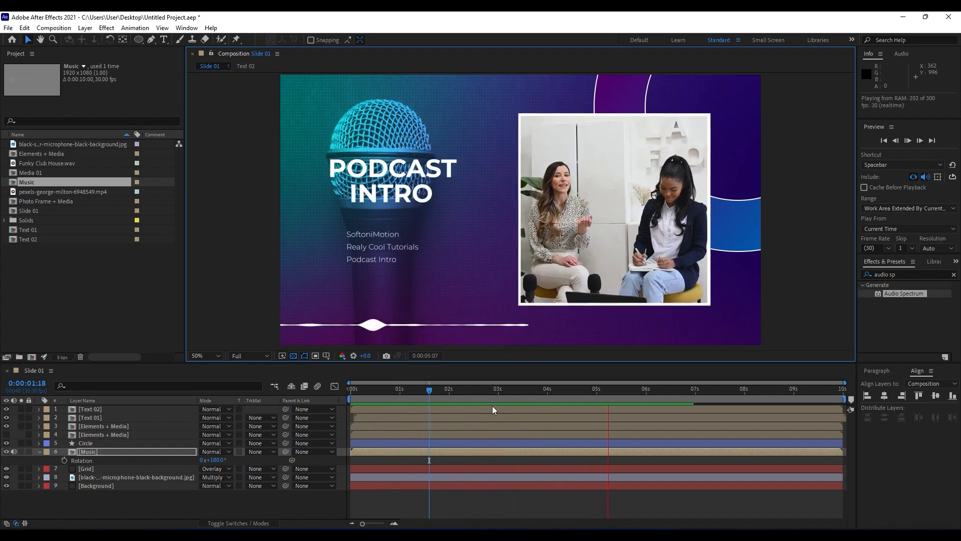
click(472, 396)
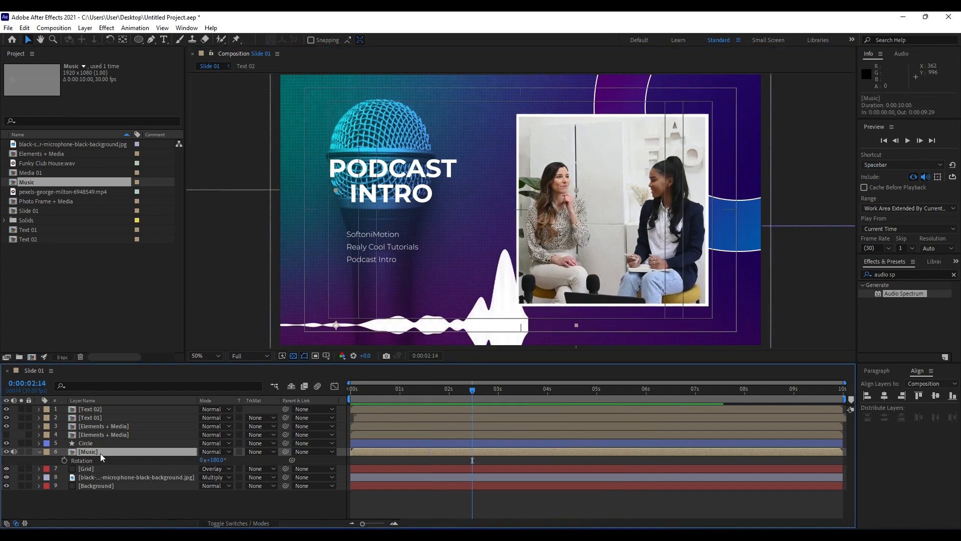
Duplicate the Music layer, set the copy's rotation to 0 degrees and position its waveform along the slide's upper-right edge.
key(ctrl+d)
drag(467, 300, 681, 89)
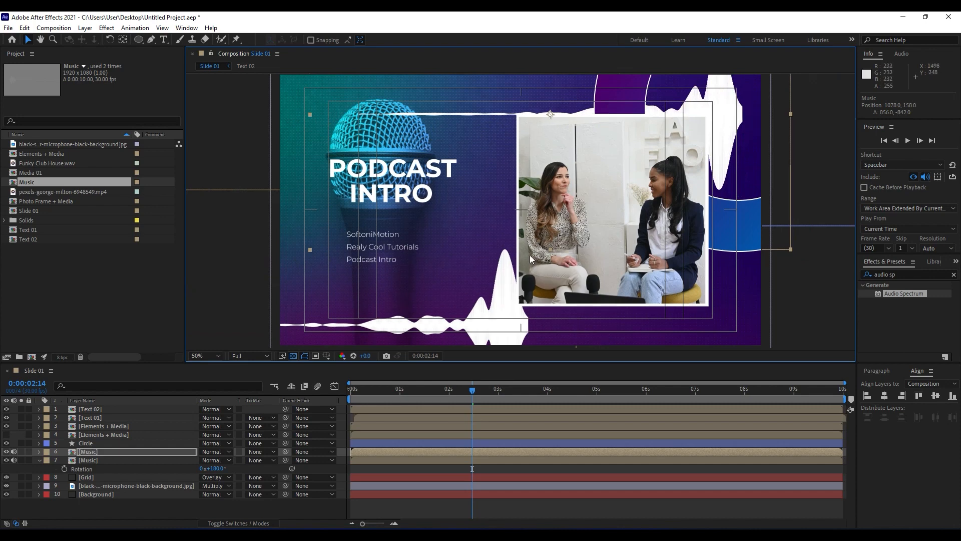
key(r)
click(216, 460)
click(82, 311)
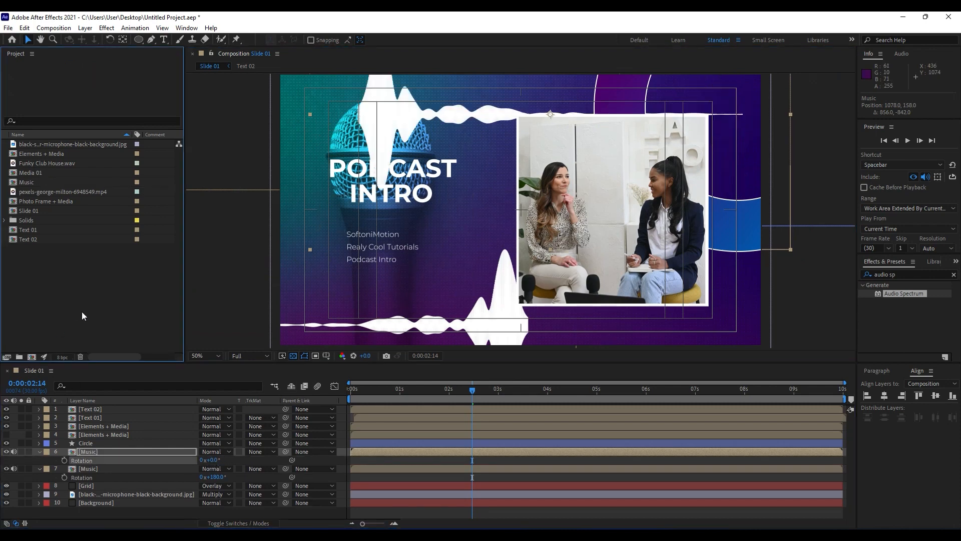
drag(426, 114, 533, 100)
Set both Music layers to the Overlay blending mode and lower their opacity to 60%.
click(82, 468)
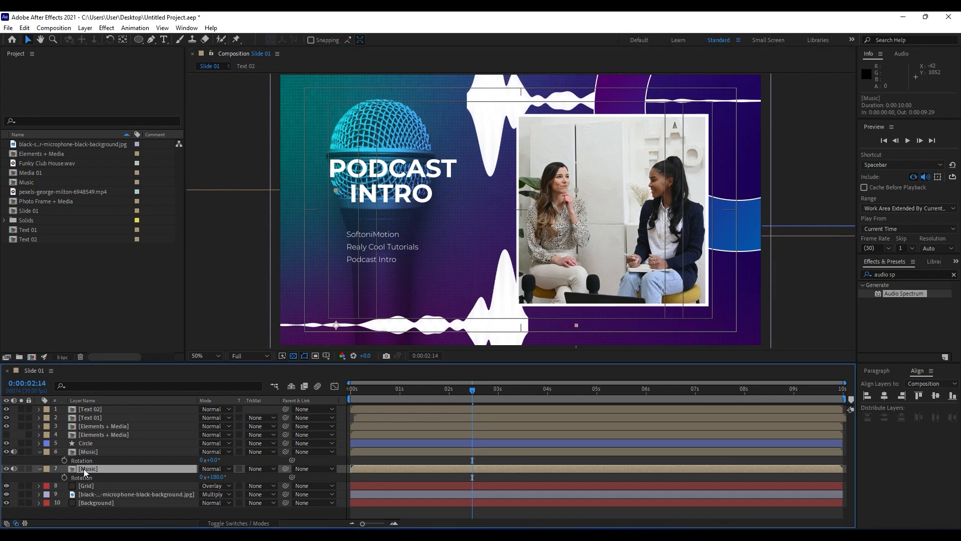
shift+click(91, 453)
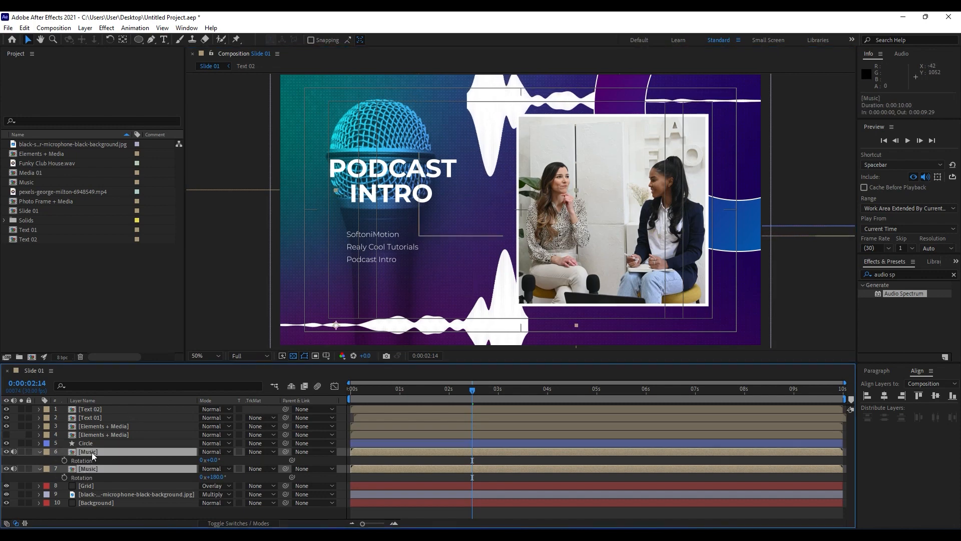
click(221, 453)
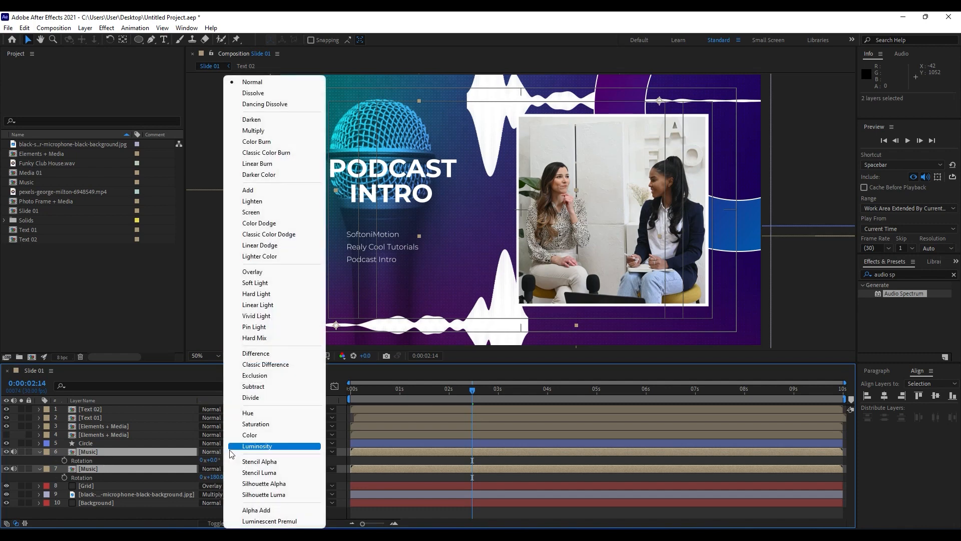
click(257, 272)
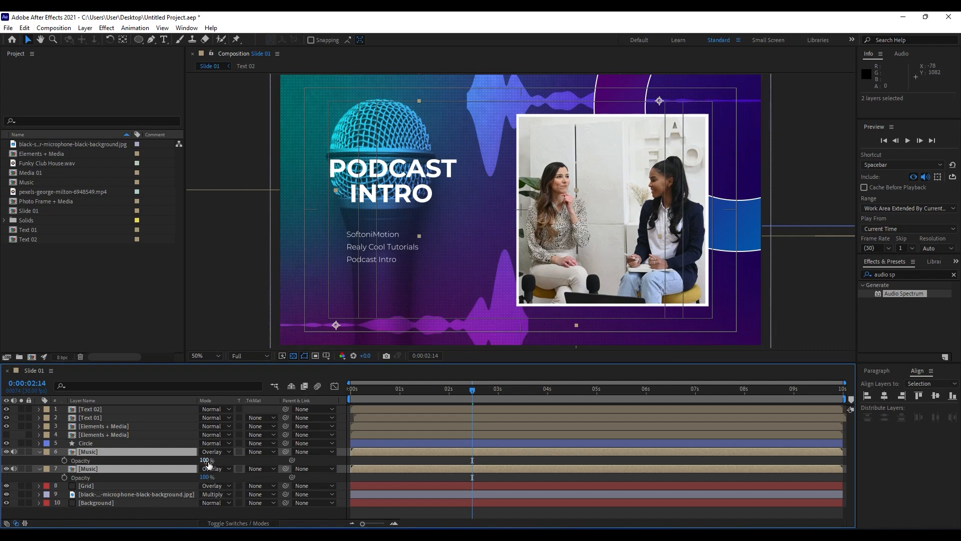
key(t)
drag(206, 460, 181, 460)
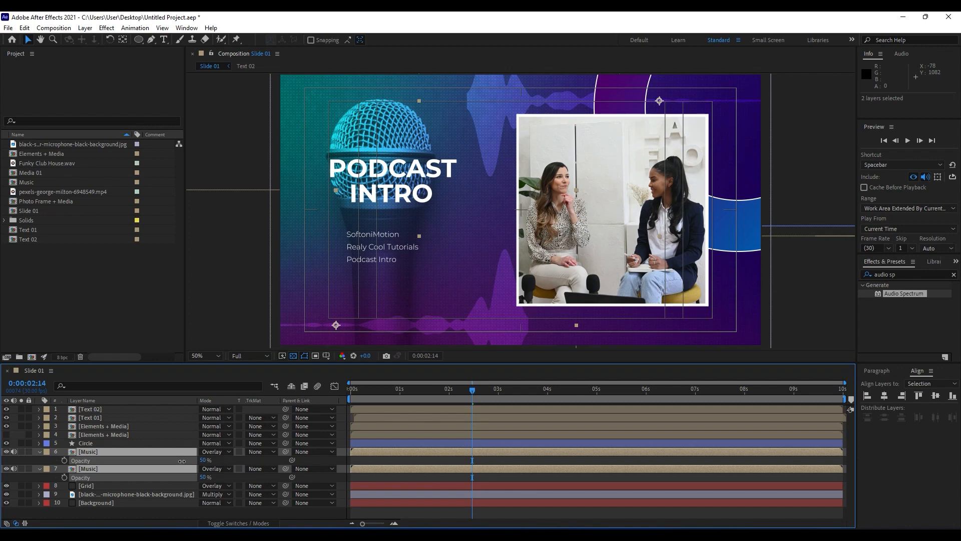
click(181, 435)
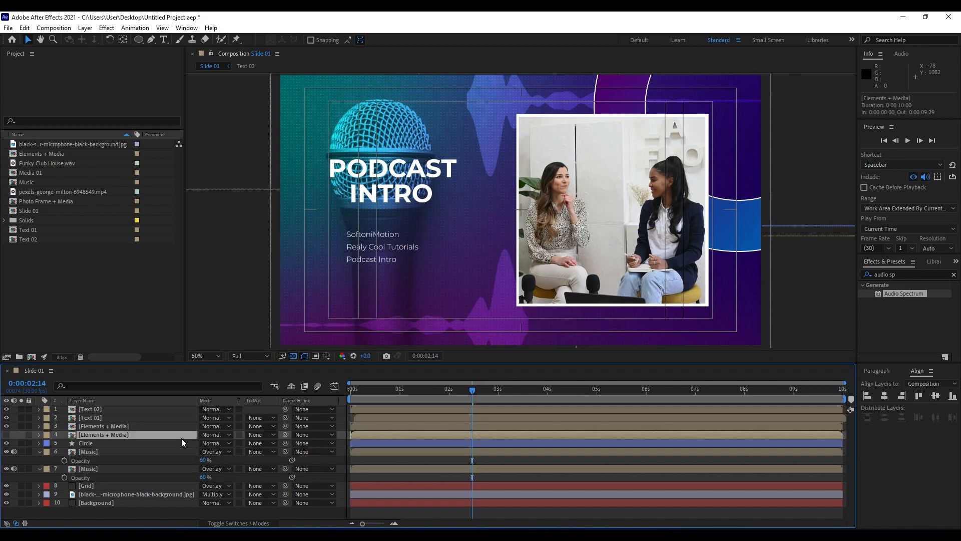
Preview the slide from several points in time to check the blended waveforms against the other elements.
key(space)
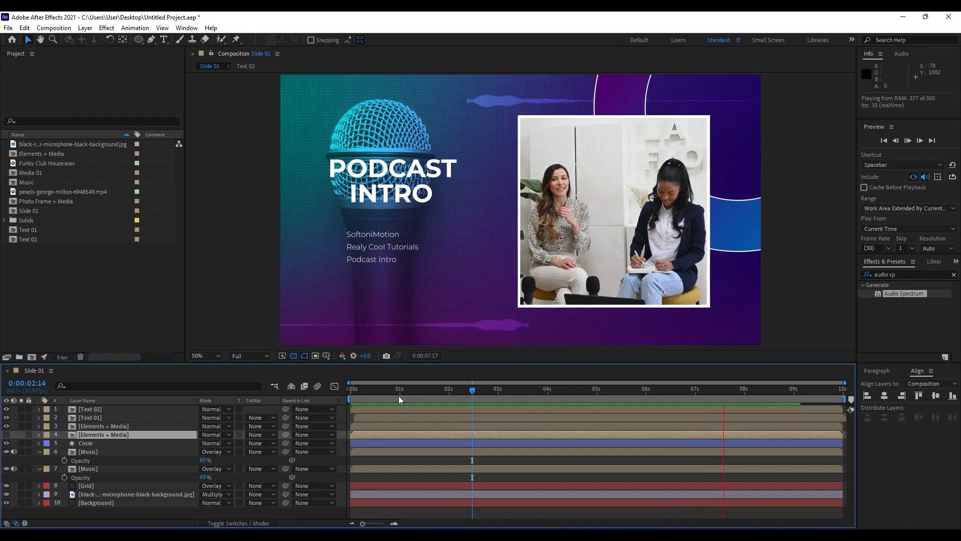
click(382, 392)
key(space)
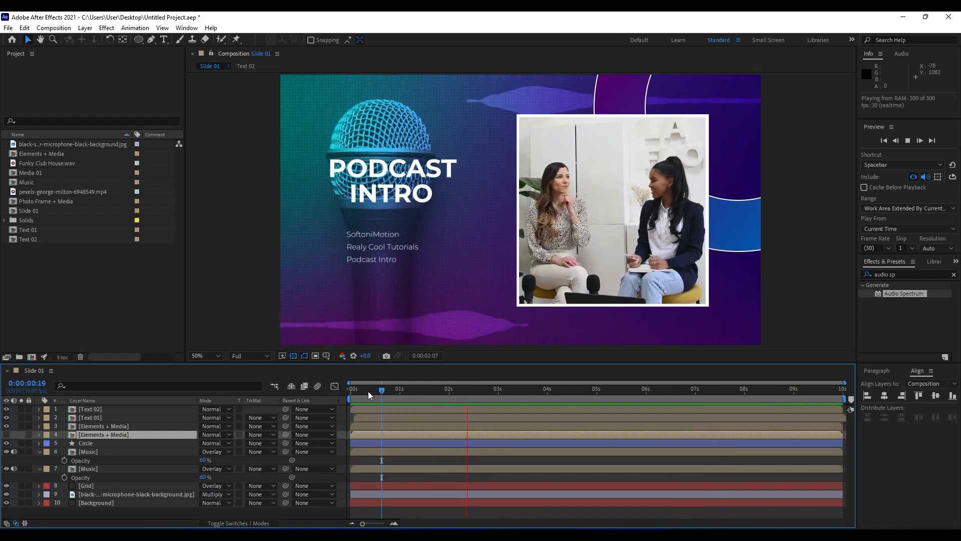
drag(383, 395, 421, 388)
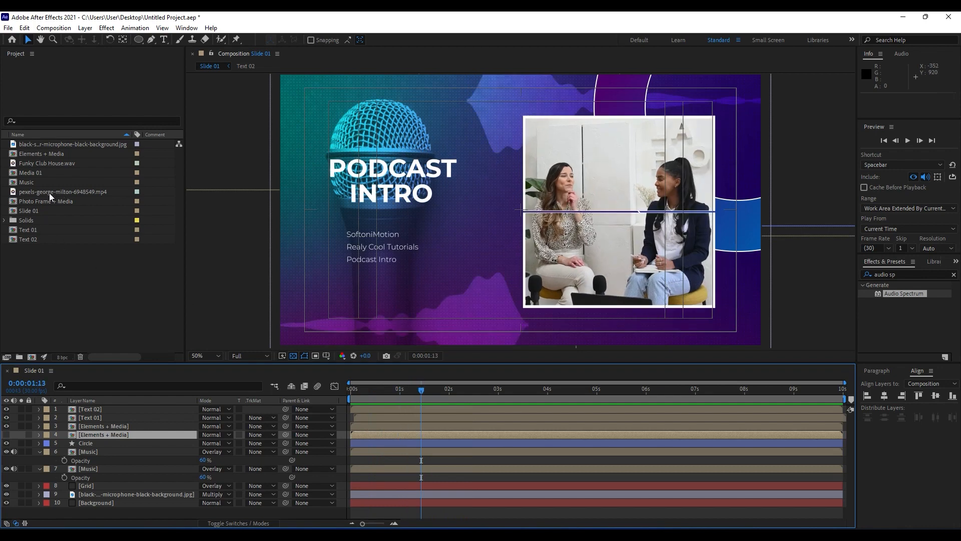
key(space)
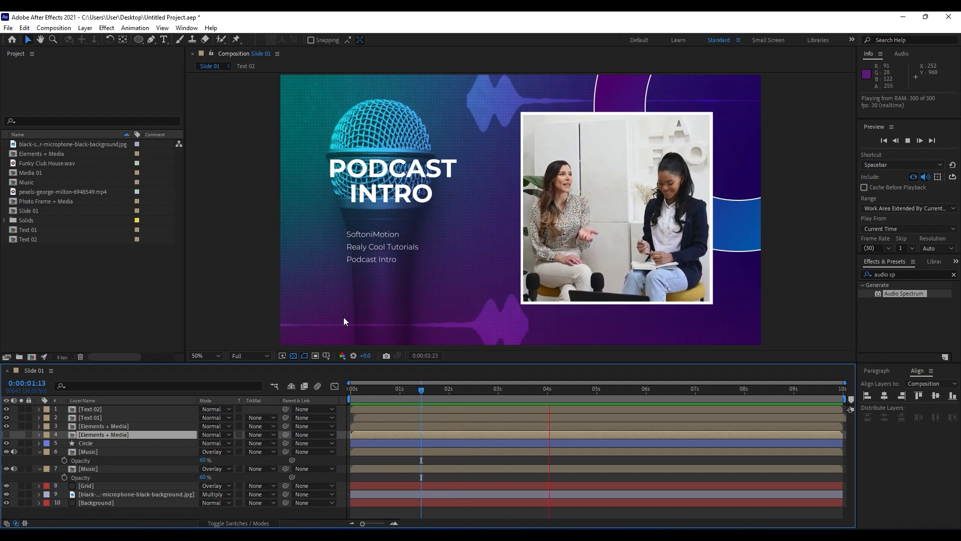
drag(421, 390, 463, 390)
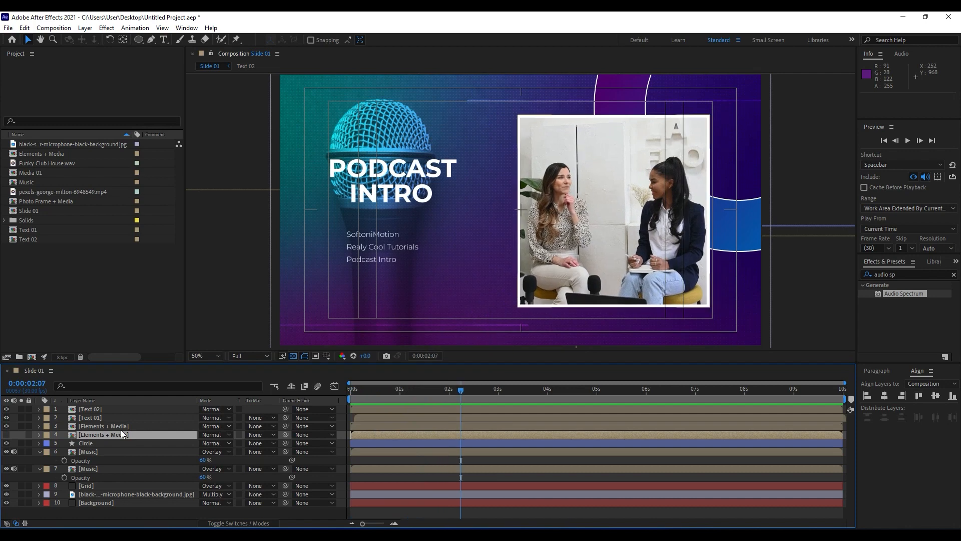
Pre-compose all ten layers of Slide 01 into a new composition named Part 01.
click(40, 452)
click(39, 459)
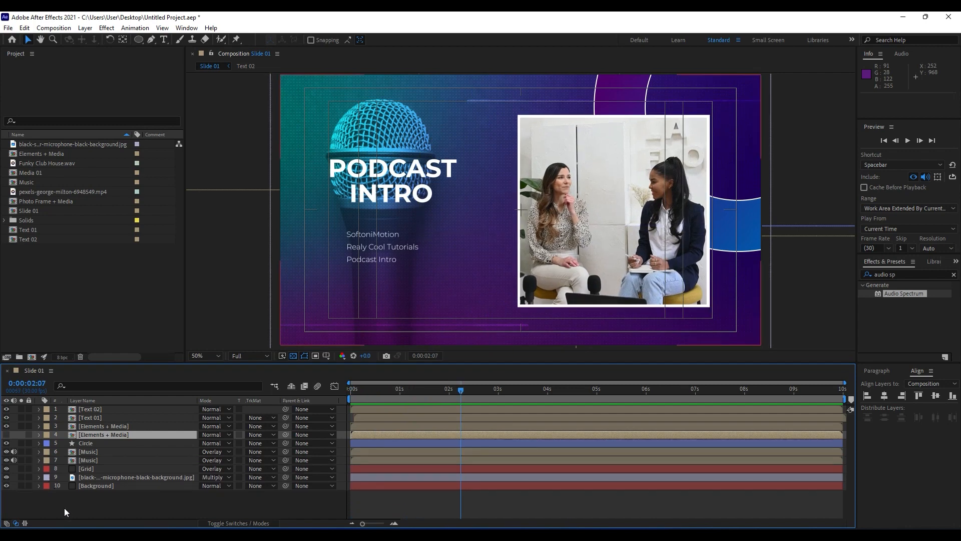
drag(73, 502, 121, 371)
right_click(94, 440)
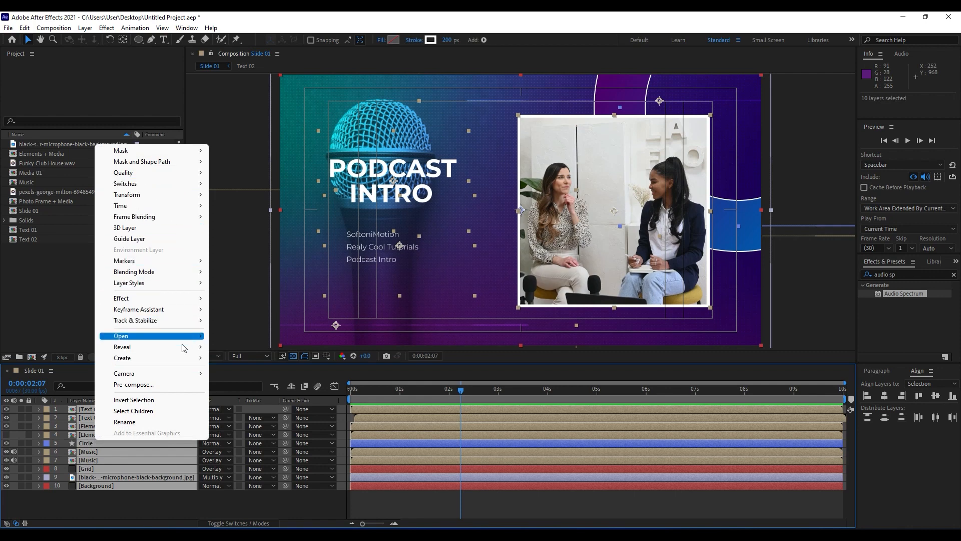
click(150, 385)
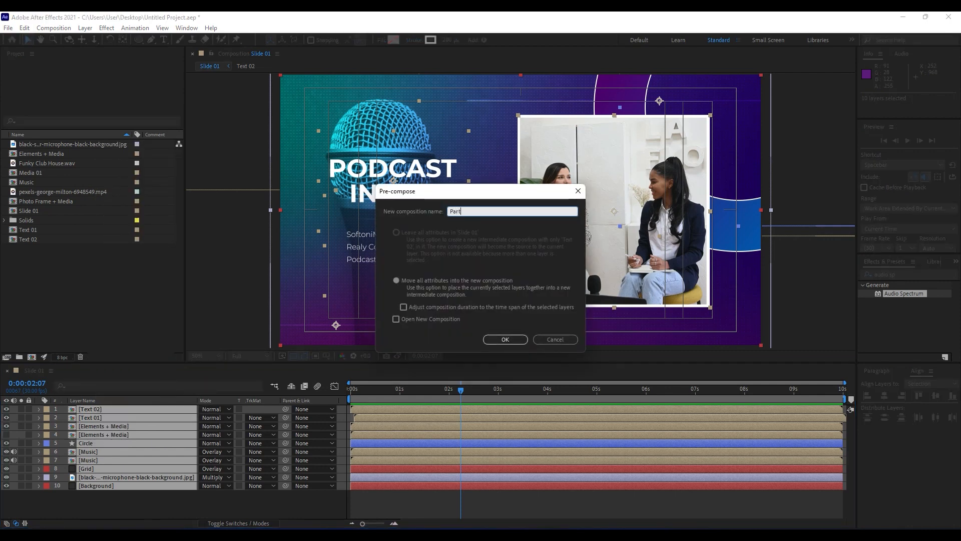
key(Return)
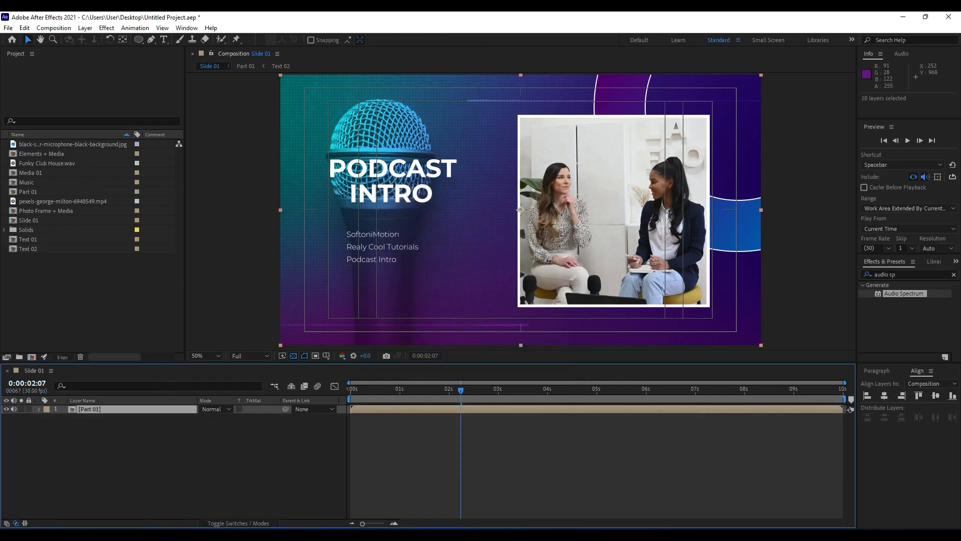
Add an adjustment layer above Part 01 and rename it Spotlight.
click(129, 487)
right_click(128, 488)
mouse_move(159, 342)
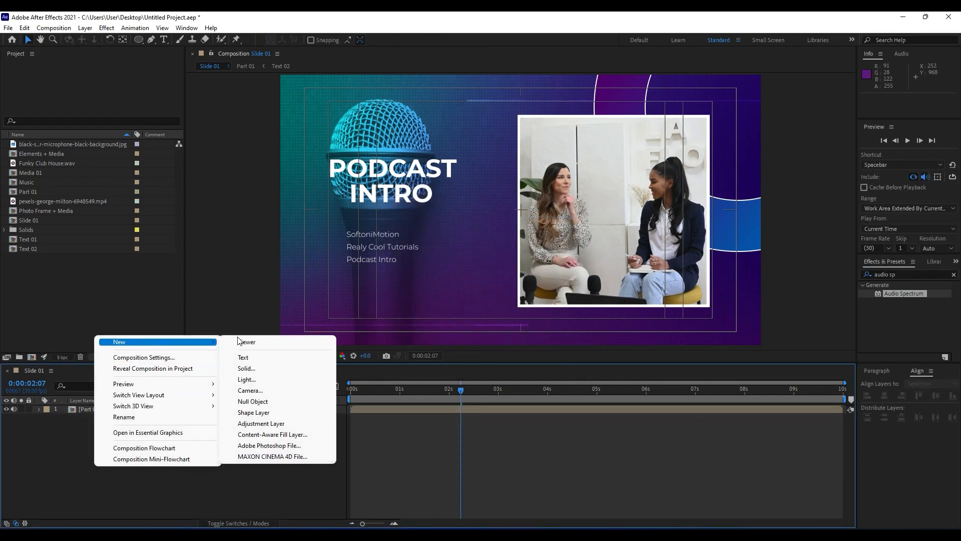
click(261, 423)
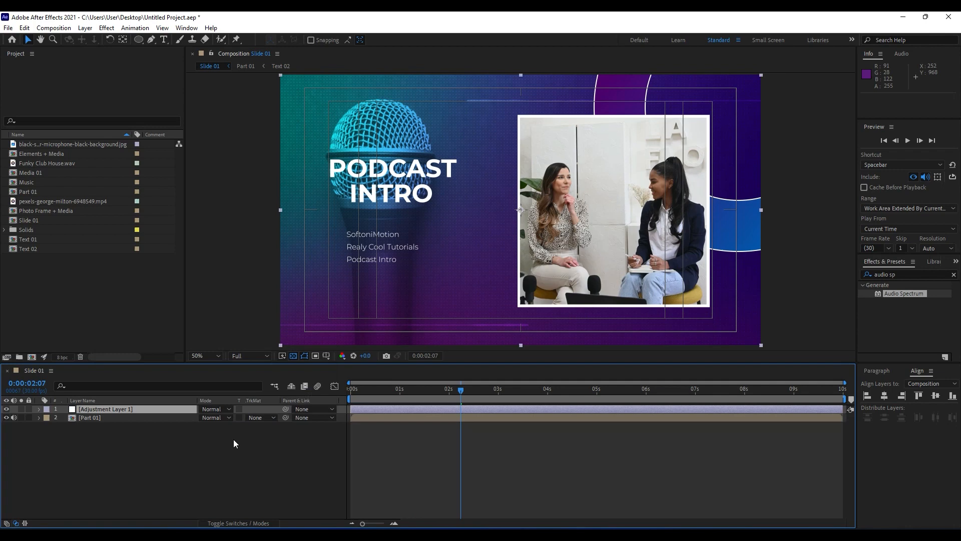
click(117, 411)
key(Return)
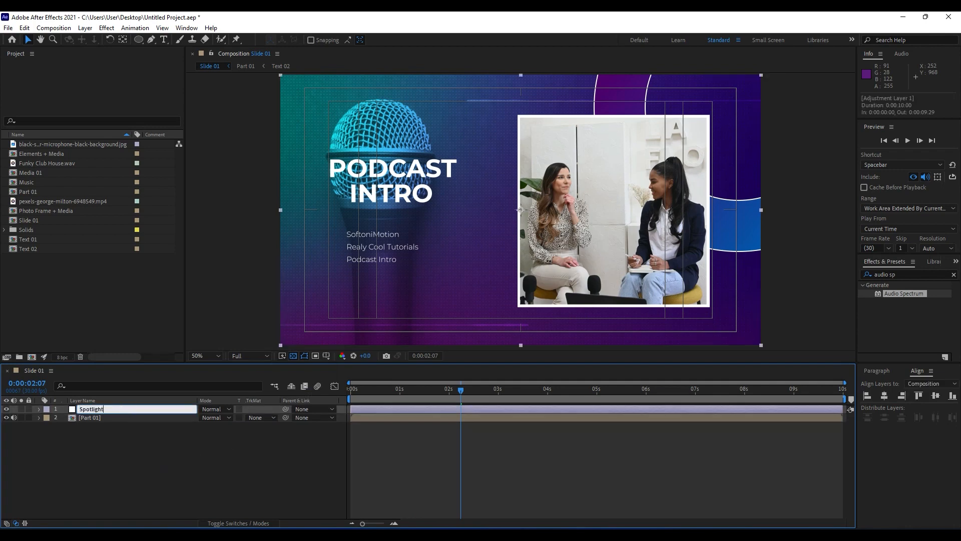
click(411, 430)
Find the CC Spotlight effect and apply it to the Spotlight adjustment layer.
click(917, 277)
text(s)
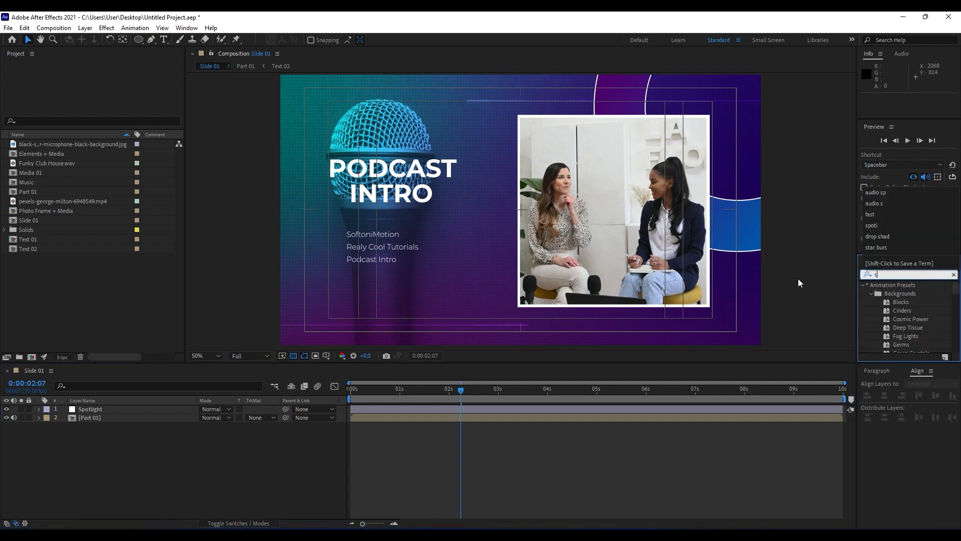
text(potli)
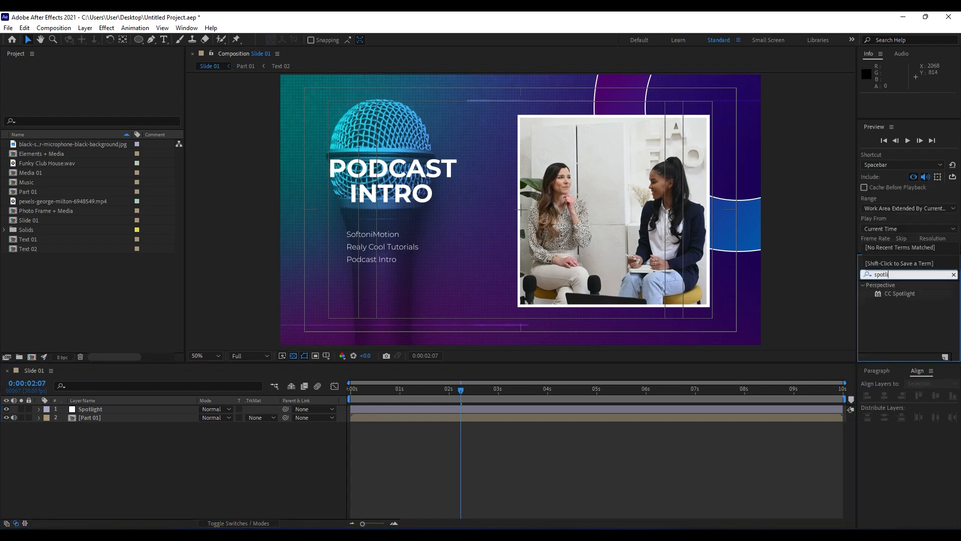
drag(896, 293, 108, 409)
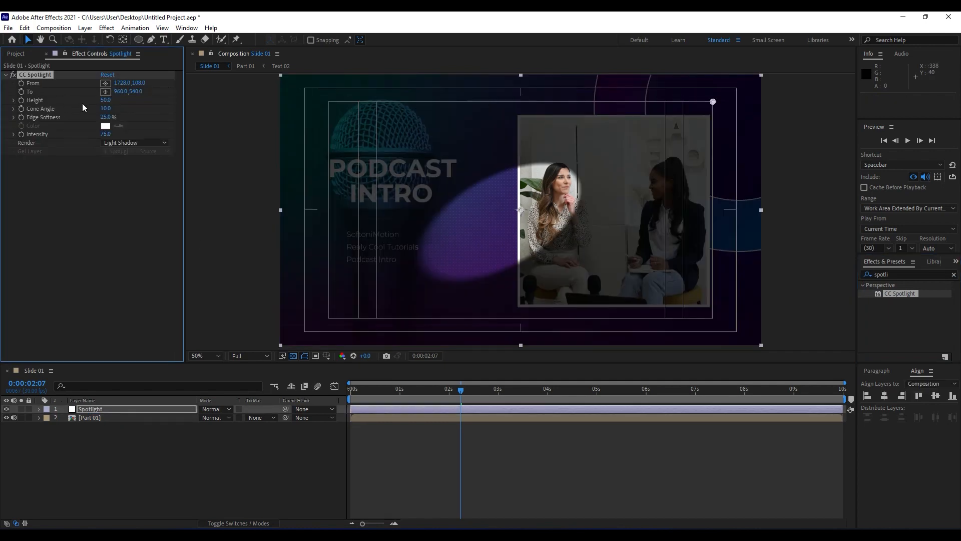
Set the spotlight's Height to 20, its From point to about 2884, -314 and its To point to about -62, 1014.
drag(106, 101, 152, 119)
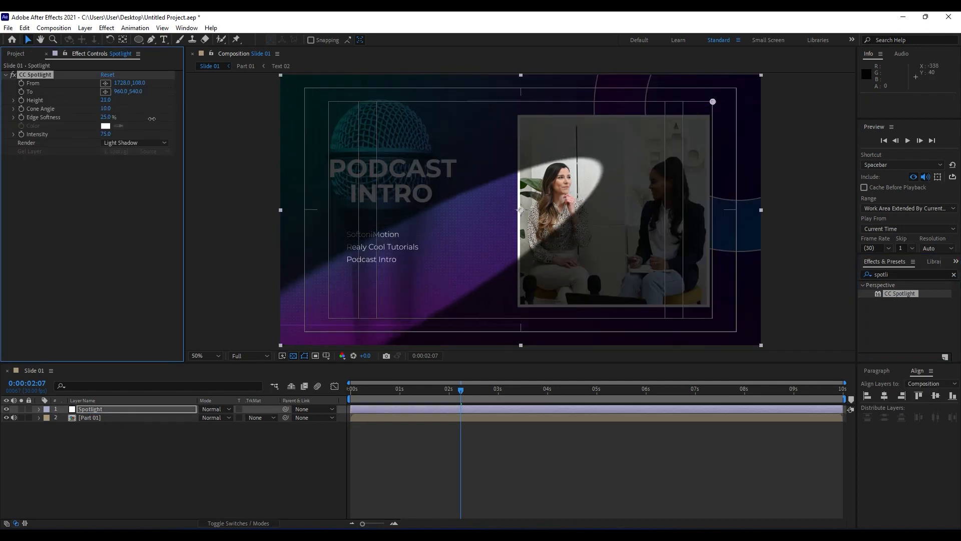
click(105, 83)
click(784, 86)
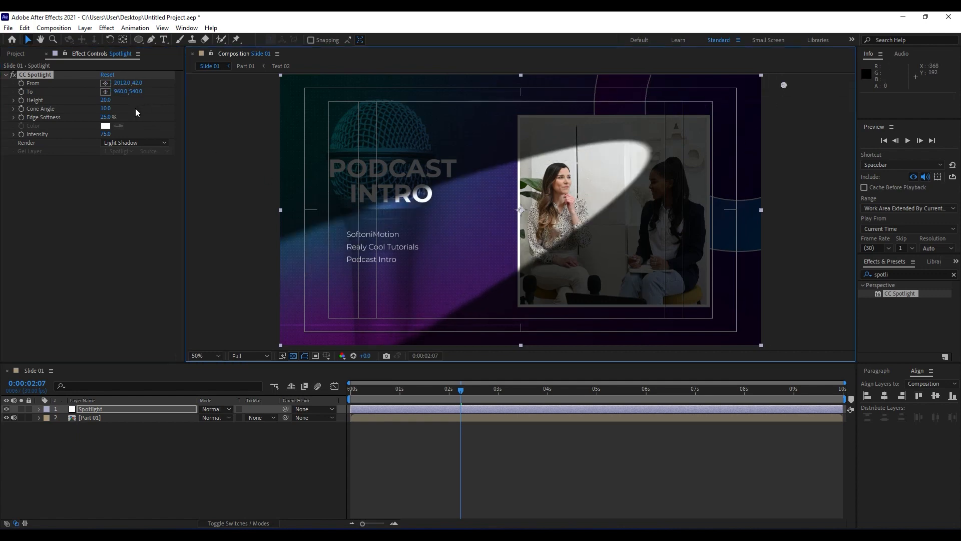
click(105, 92)
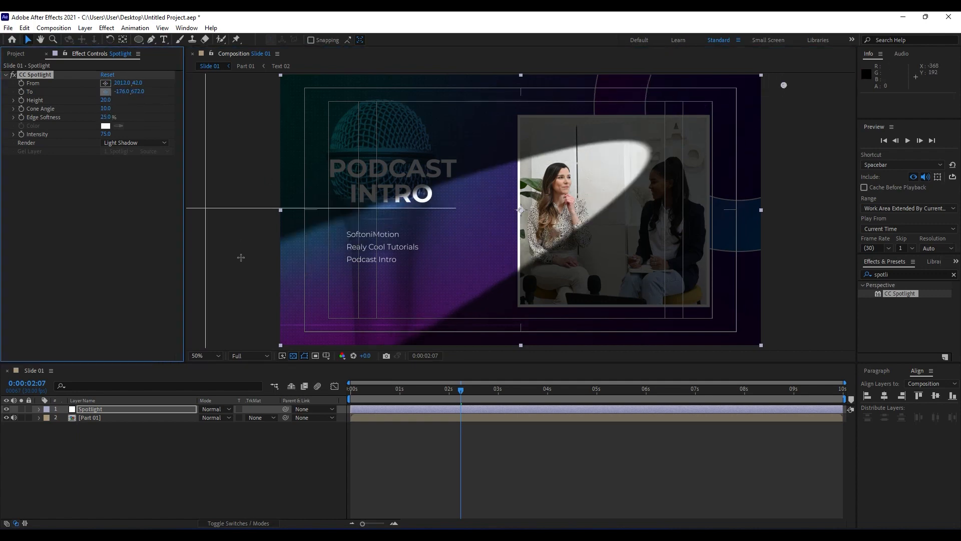
click(266, 332)
key(comma)
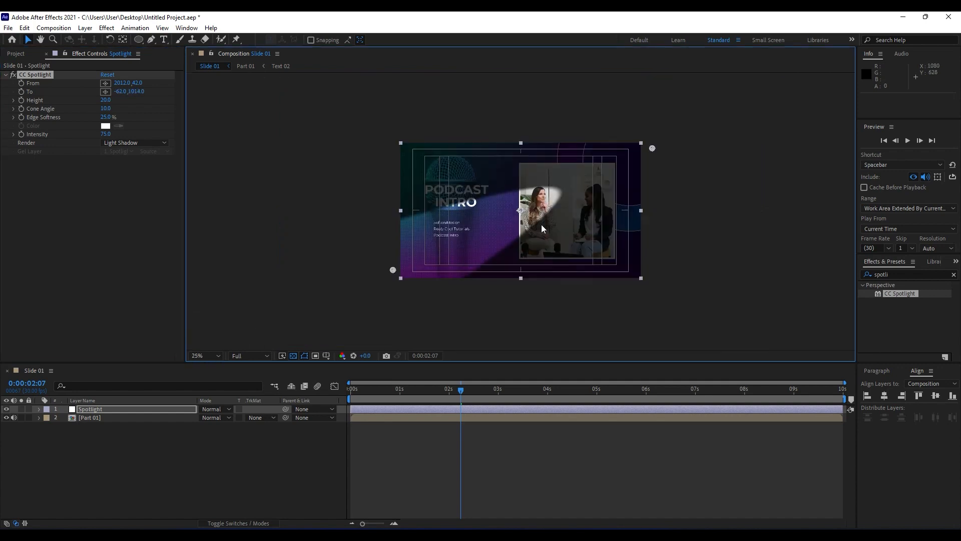
click(38, 76)
drag(653, 148, 757, 105)
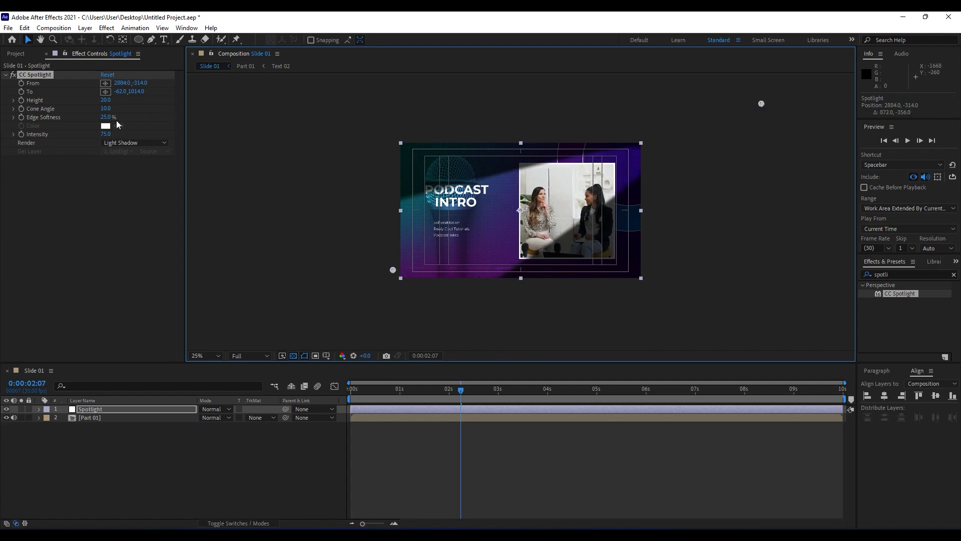
Set the spotlight's Edge Softness to 100% and Cone Angle to 17.2, and preview the lit slide.
drag(108, 118, 138, 125)
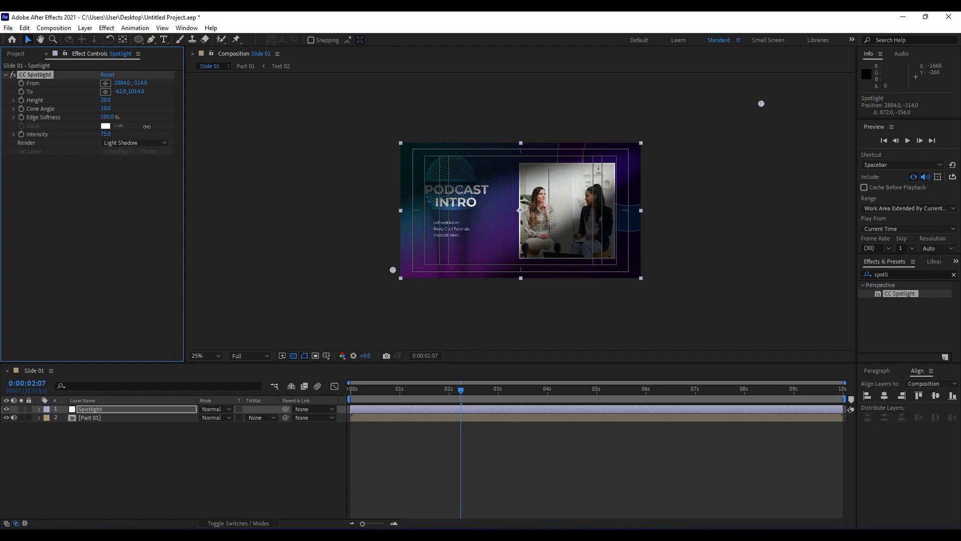
drag(106, 110, 152, 116)
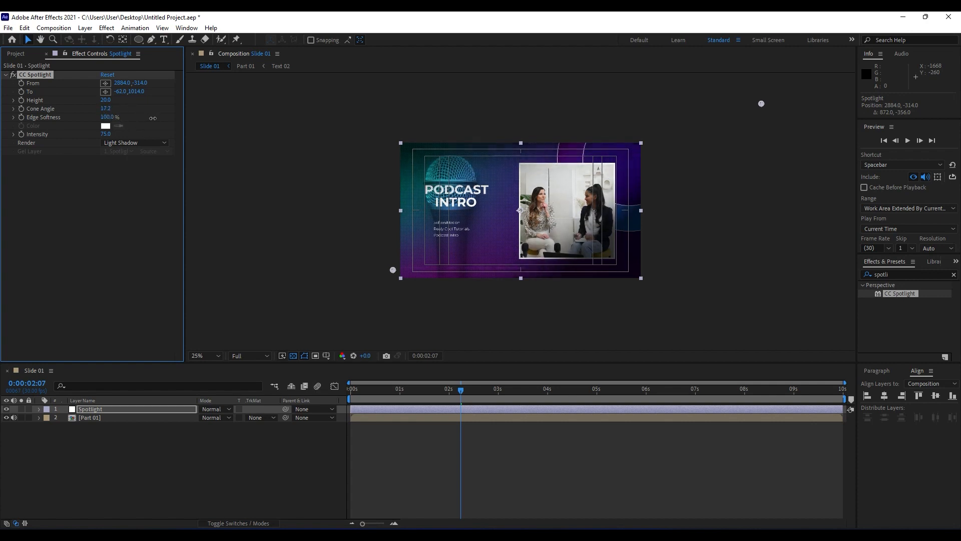
click(101, 460)
scroll(514, 336, up, 2)
key(space)
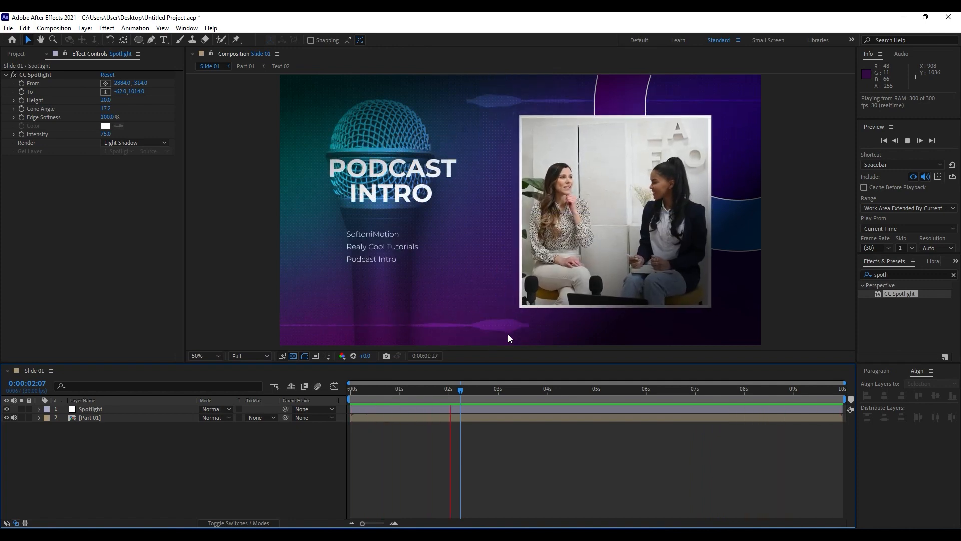
key(space)
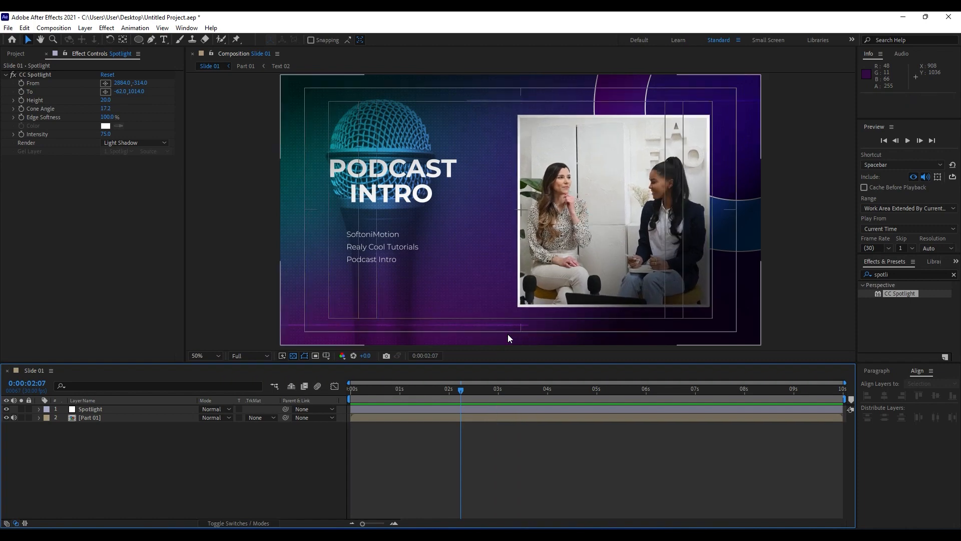